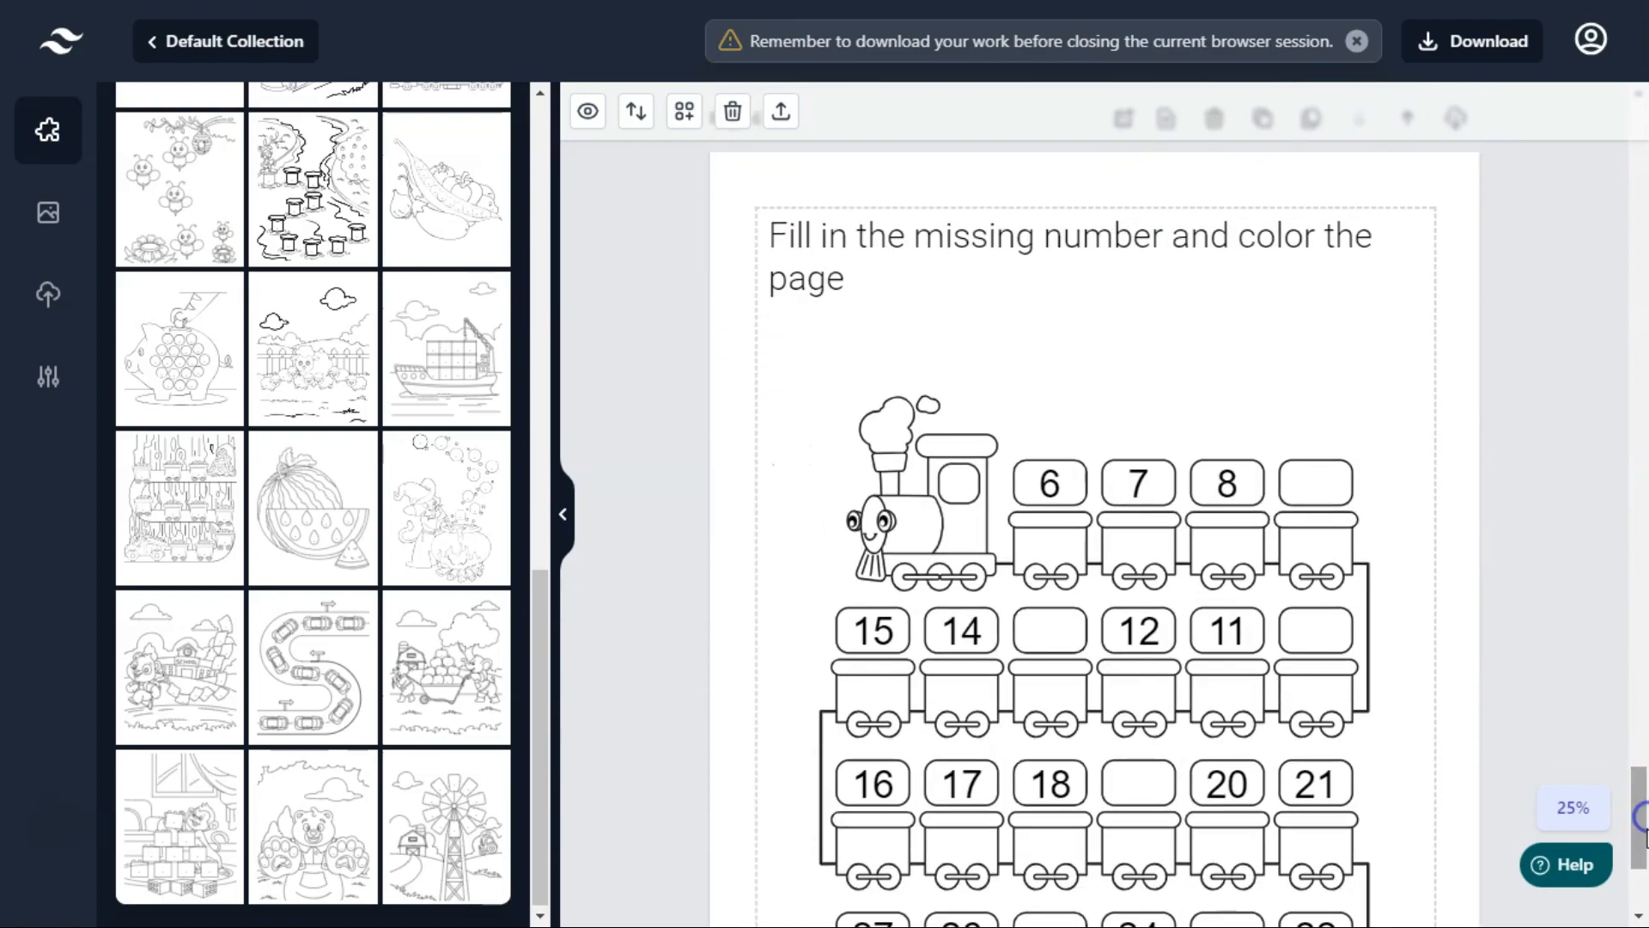
# Regenerate the data of the "Count the different types of objects" worksheet on page 2.
pyautogui.click(1102, 634)
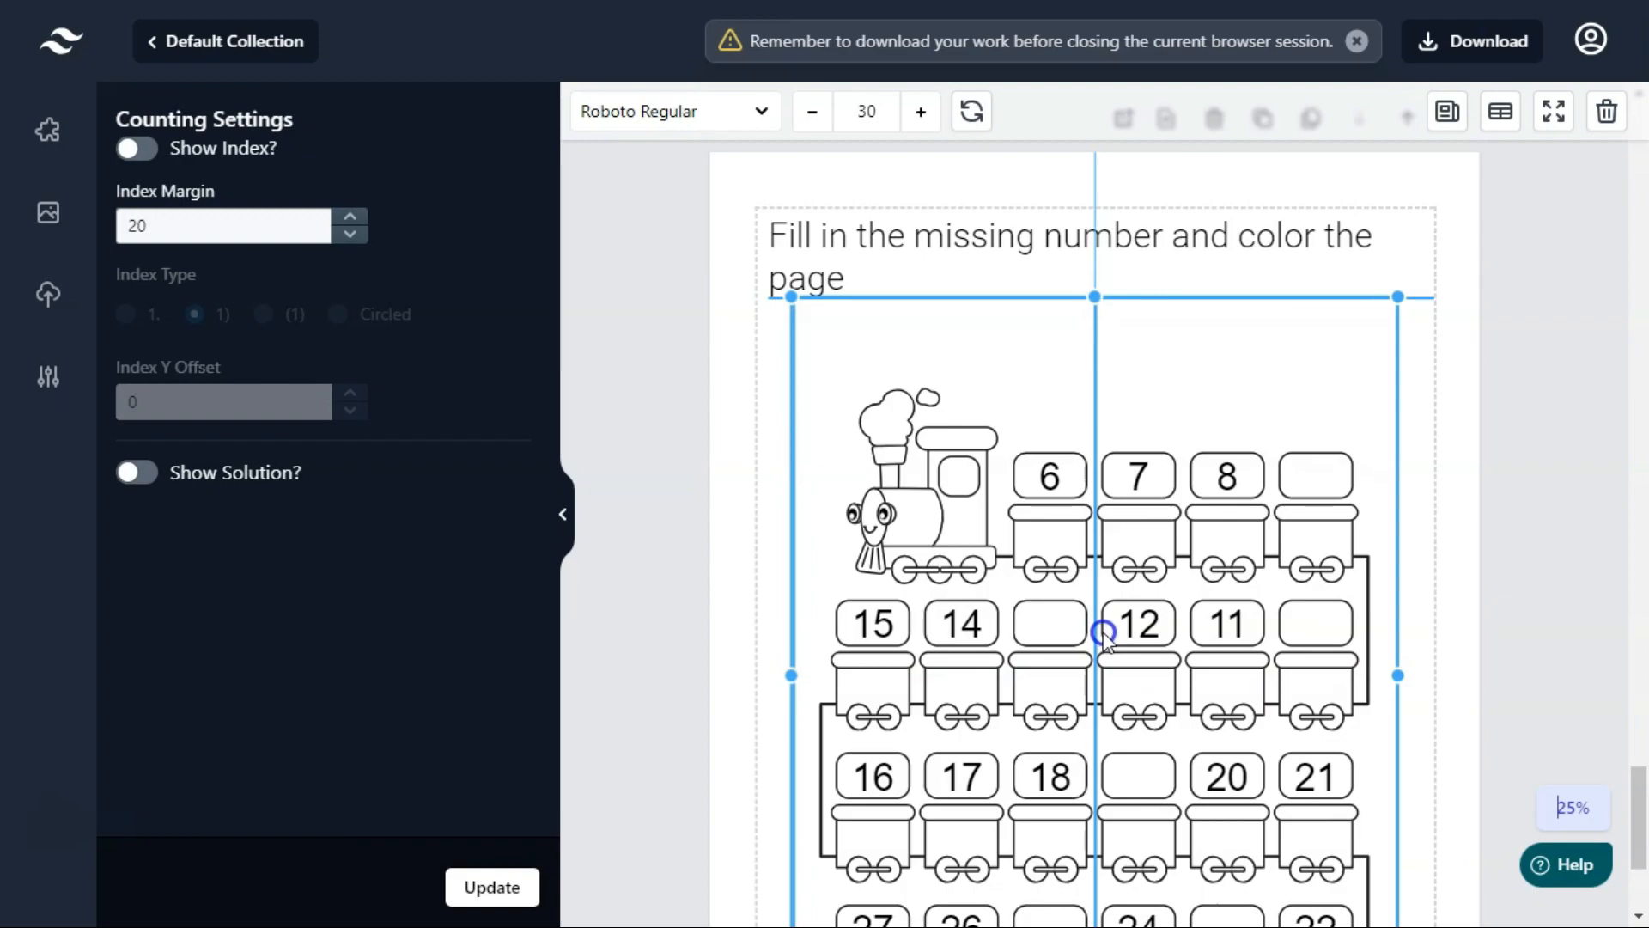
pyautogui.moveTo(1640, 777); pyautogui.dragTo(1641, 142)
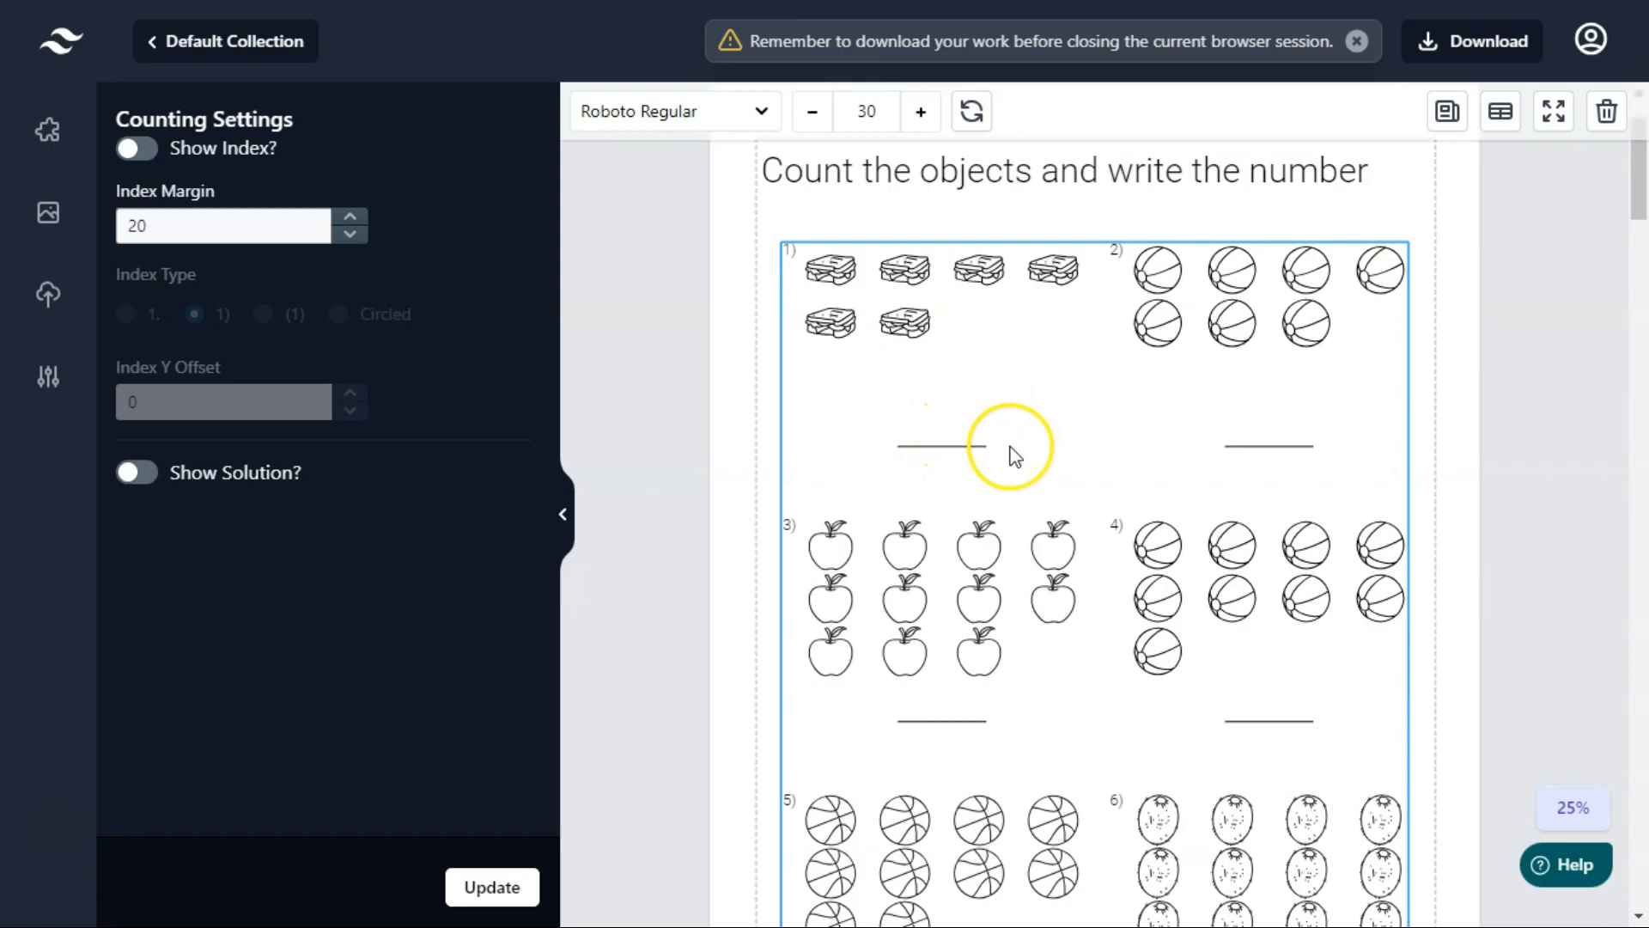
pyautogui.moveTo(1642, 177); pyautogui.dragTo(1642, 303)
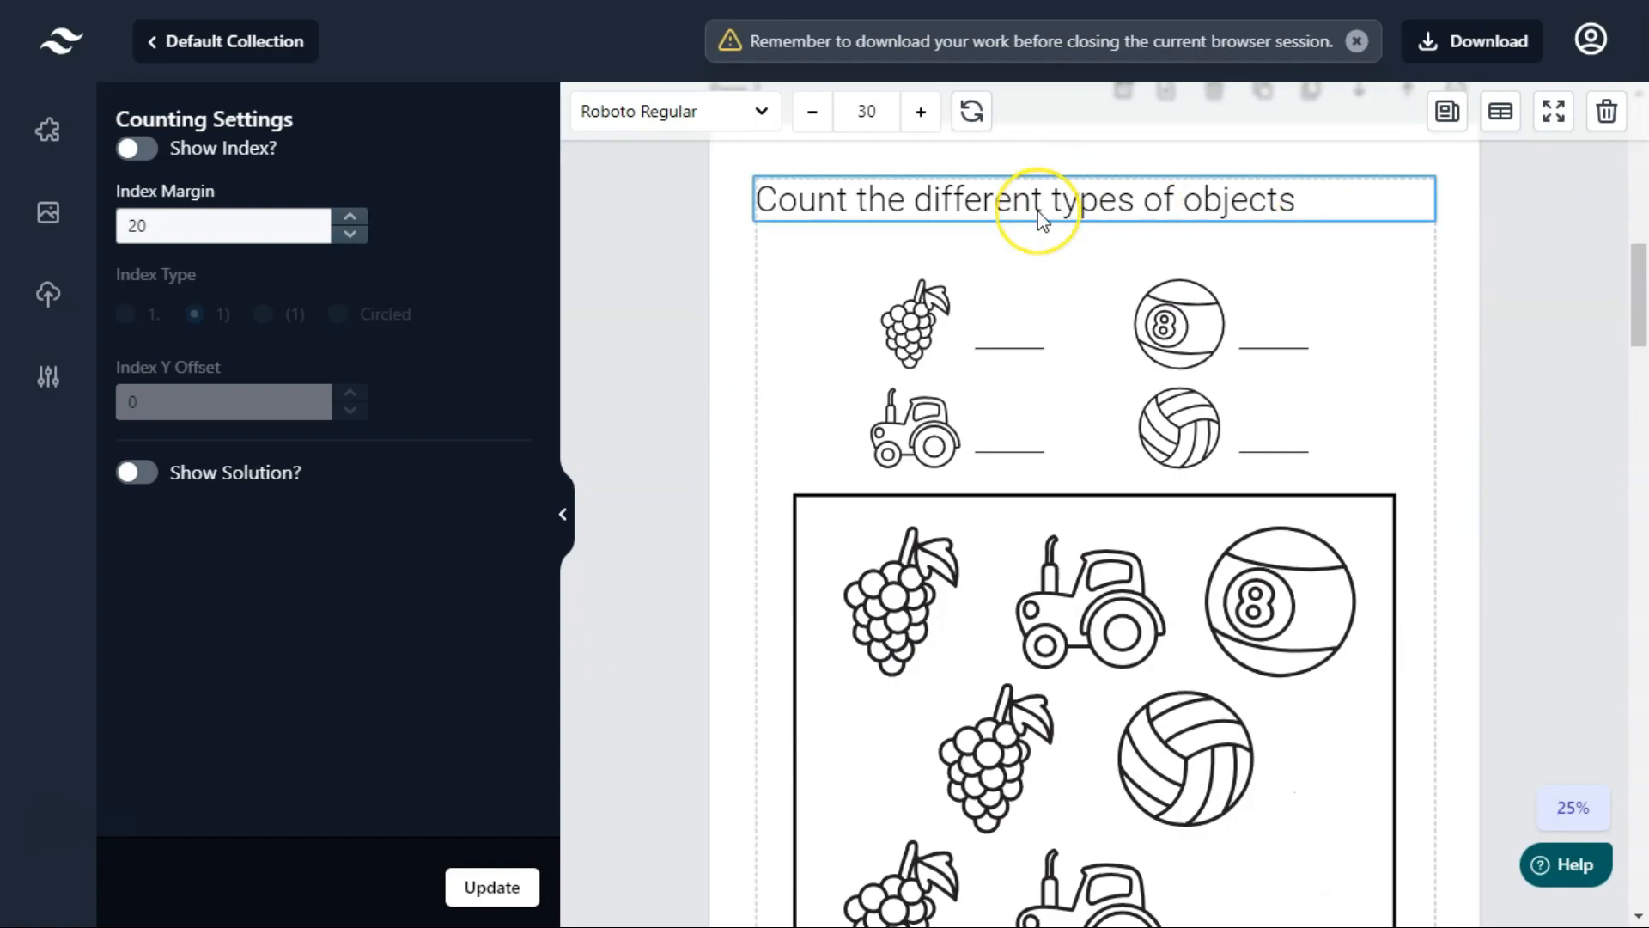
pyautogui.click(1059, 335)
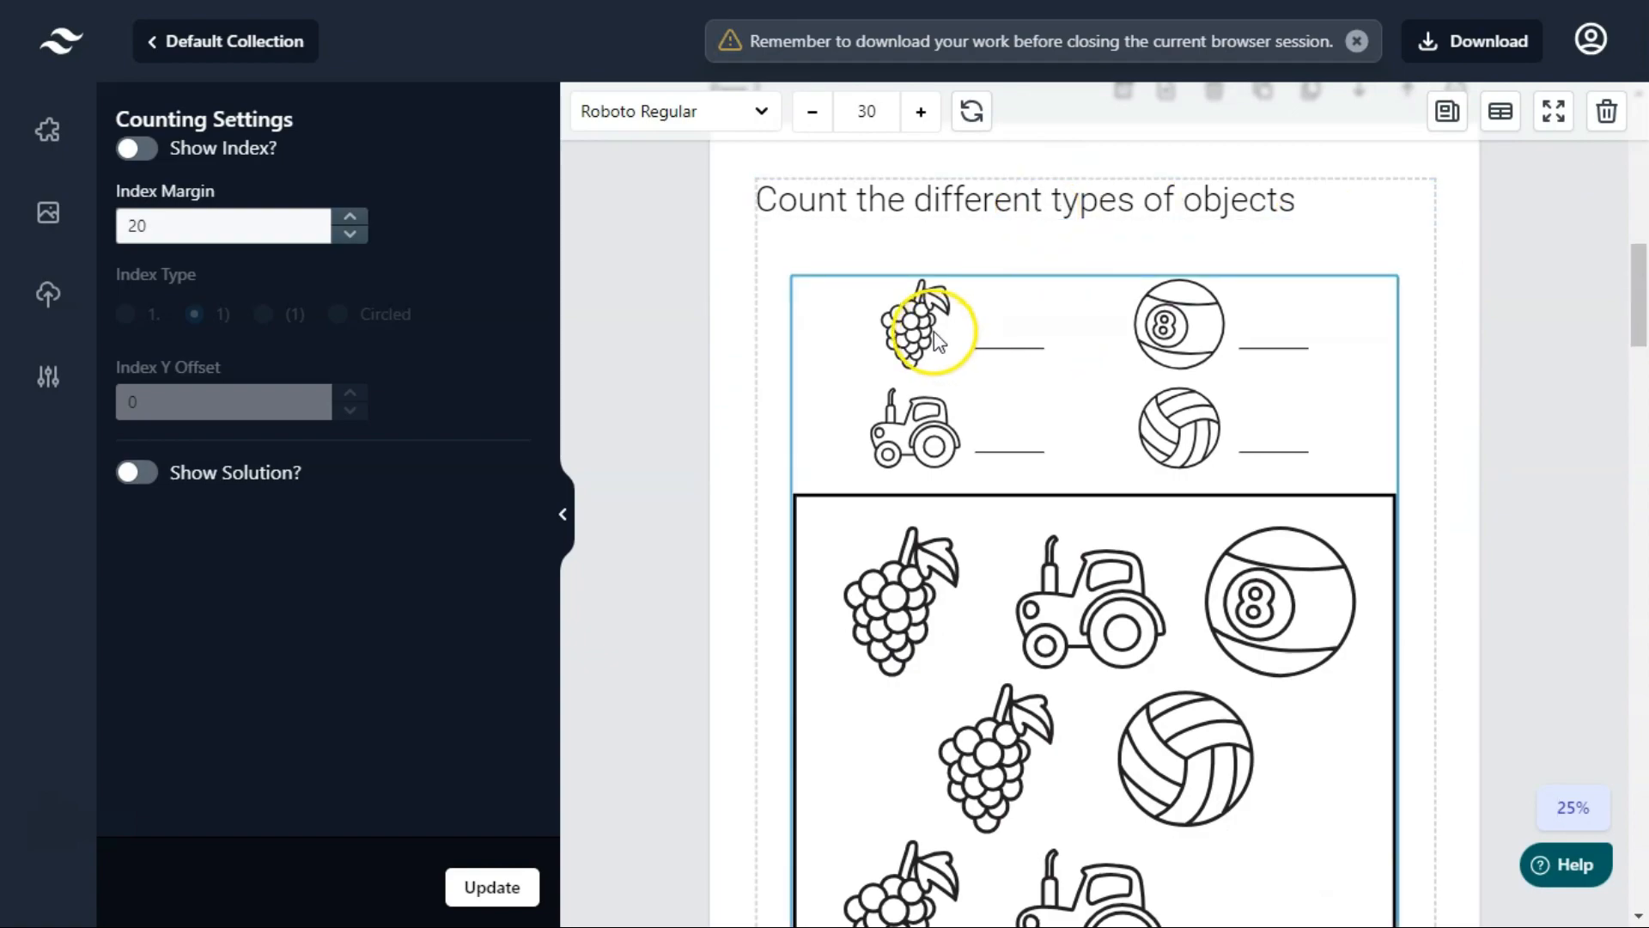
pyautogui.moveTo(1638, 283)
pyautogui.mouseDown()
pyautogui.moveTo(1631, 339)
pyautogui.moveTo(1623, 265)
pyautogui.mouseUp()
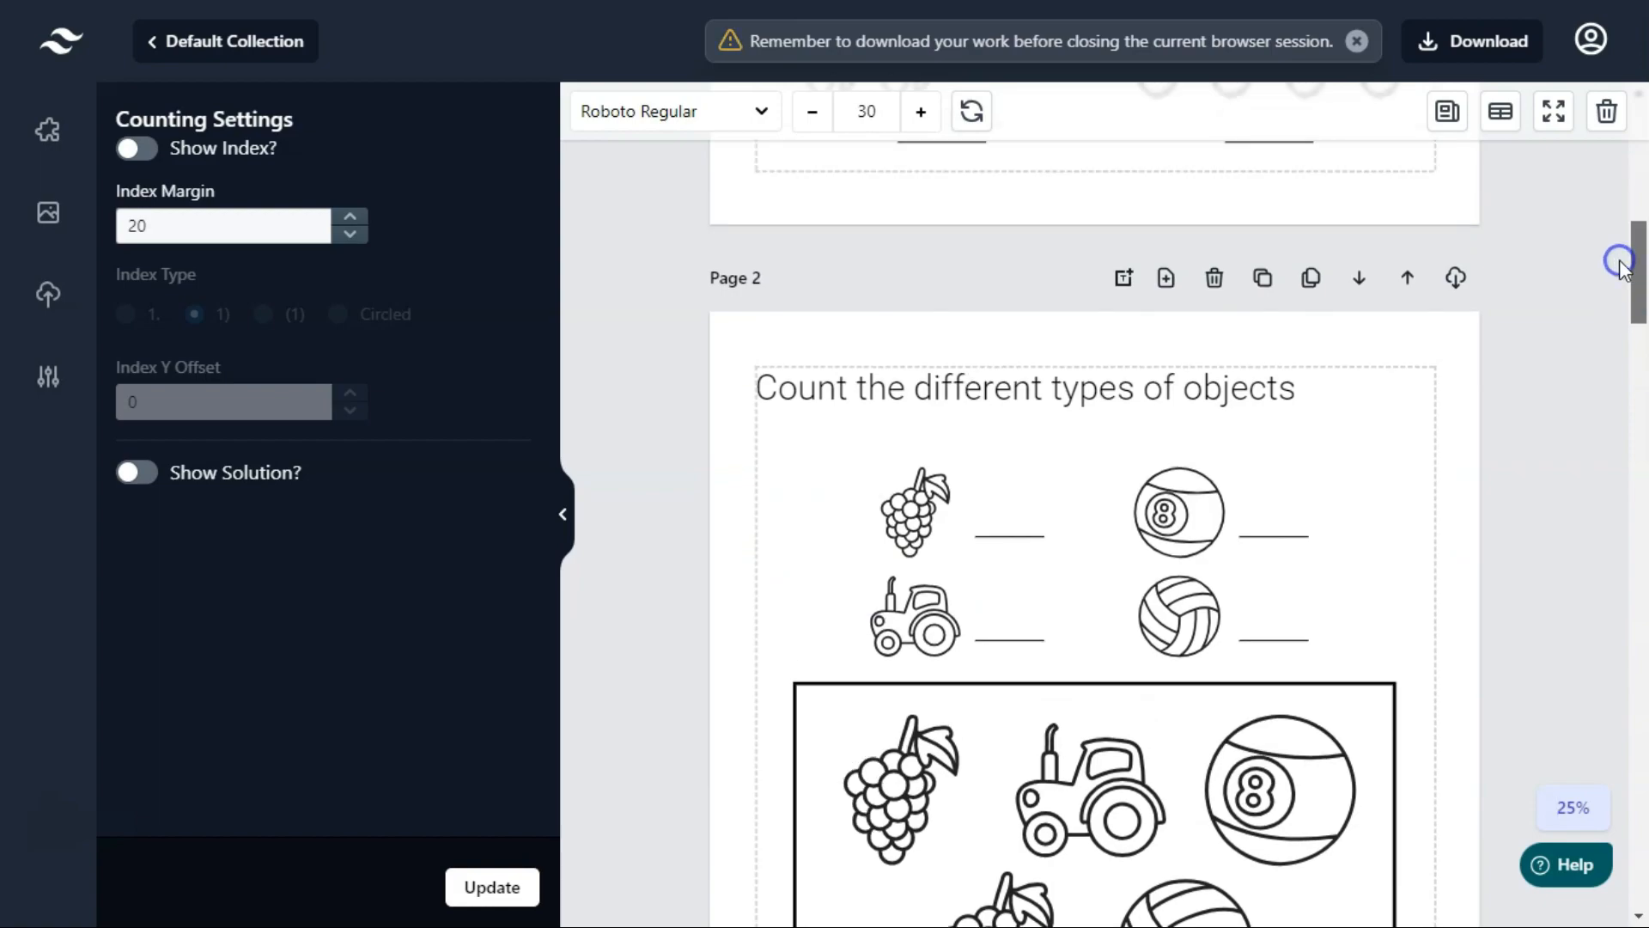
pyautogui.click(1279, 417)
pyautogui.click(1151, 611)
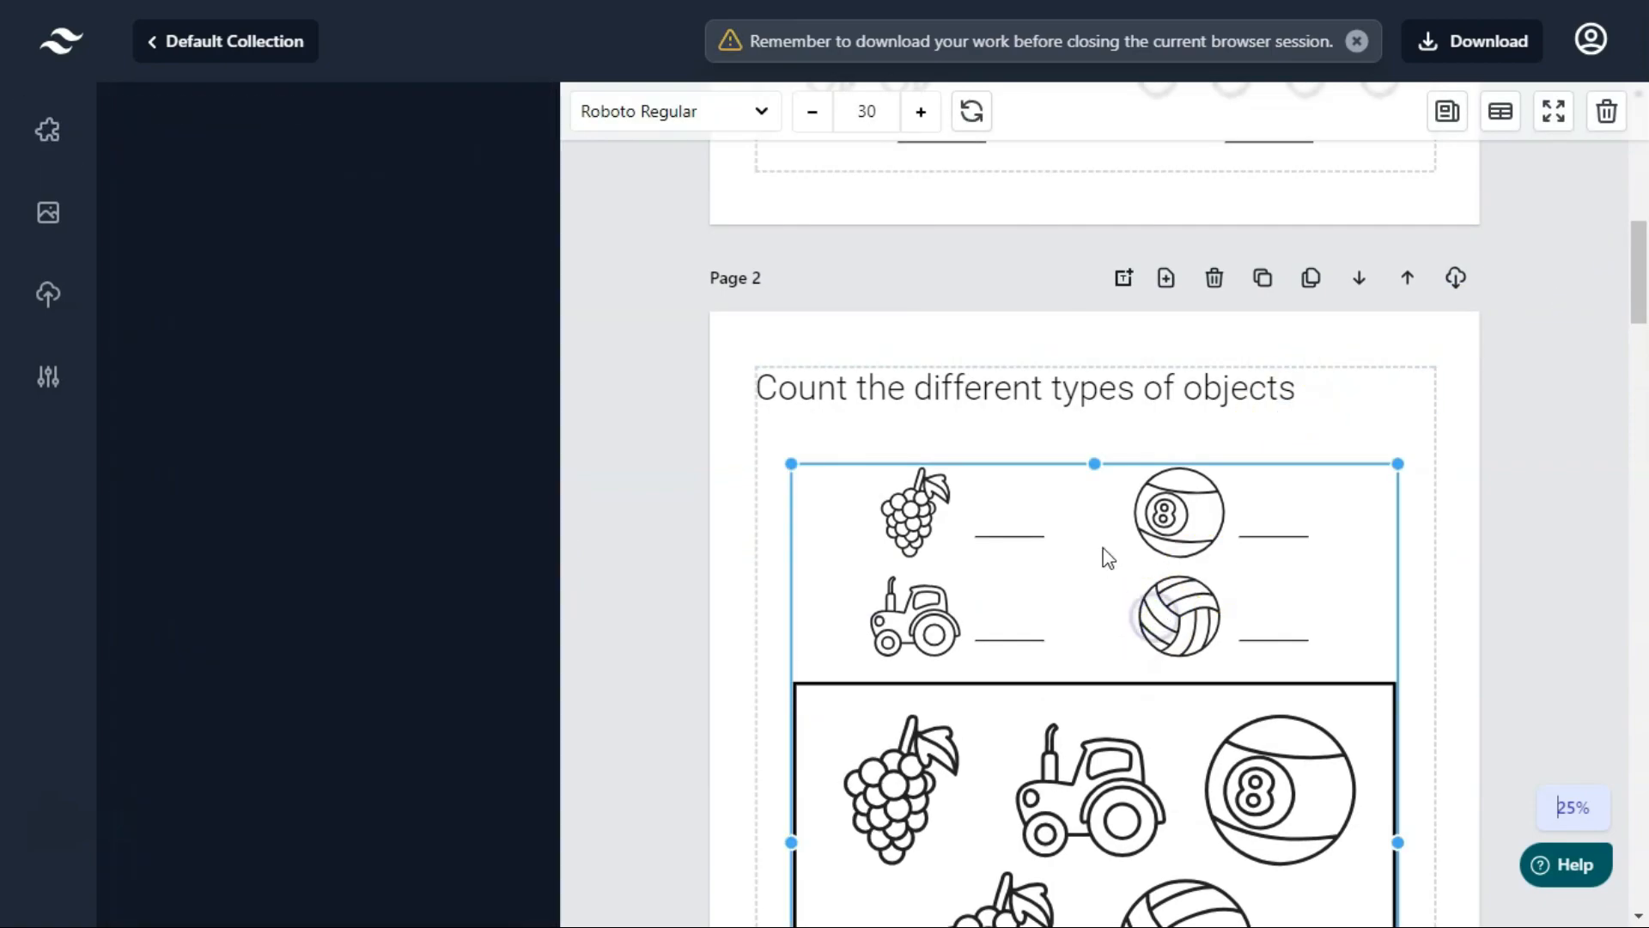
pyautogui.click(973, 111)
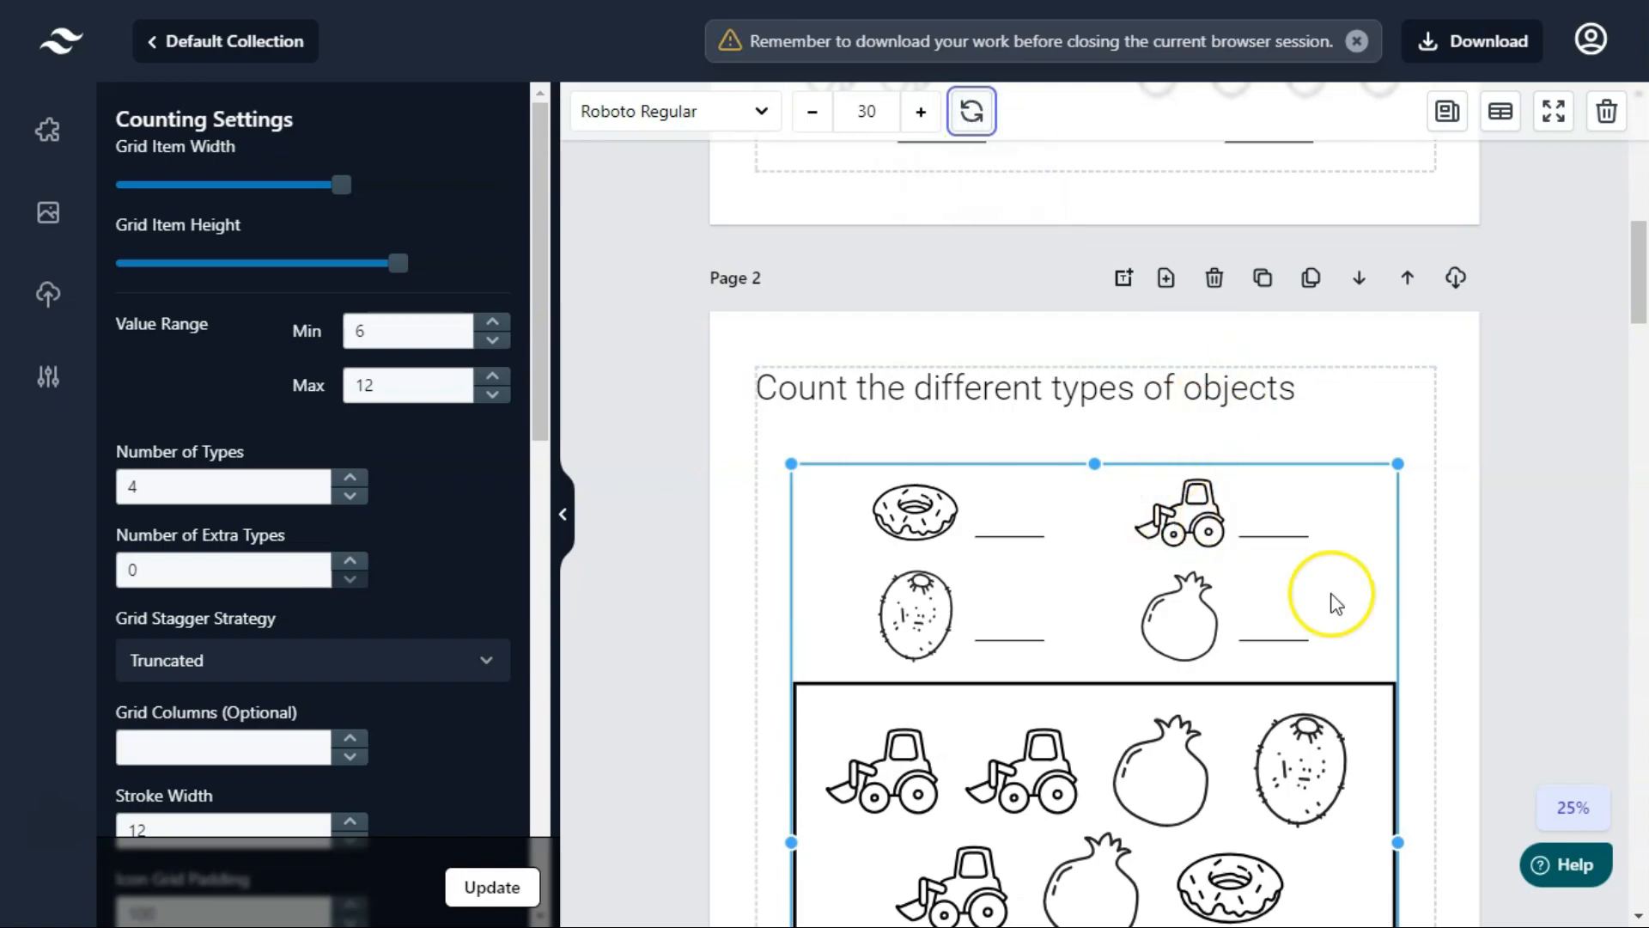
pyautogui.click(1559, 492)
# Regenerate the data of the "Count and circle the correct number" worksheet.
pyautogui.moveTo(1634, 276); pyautogui.dragTo(1631, 441)
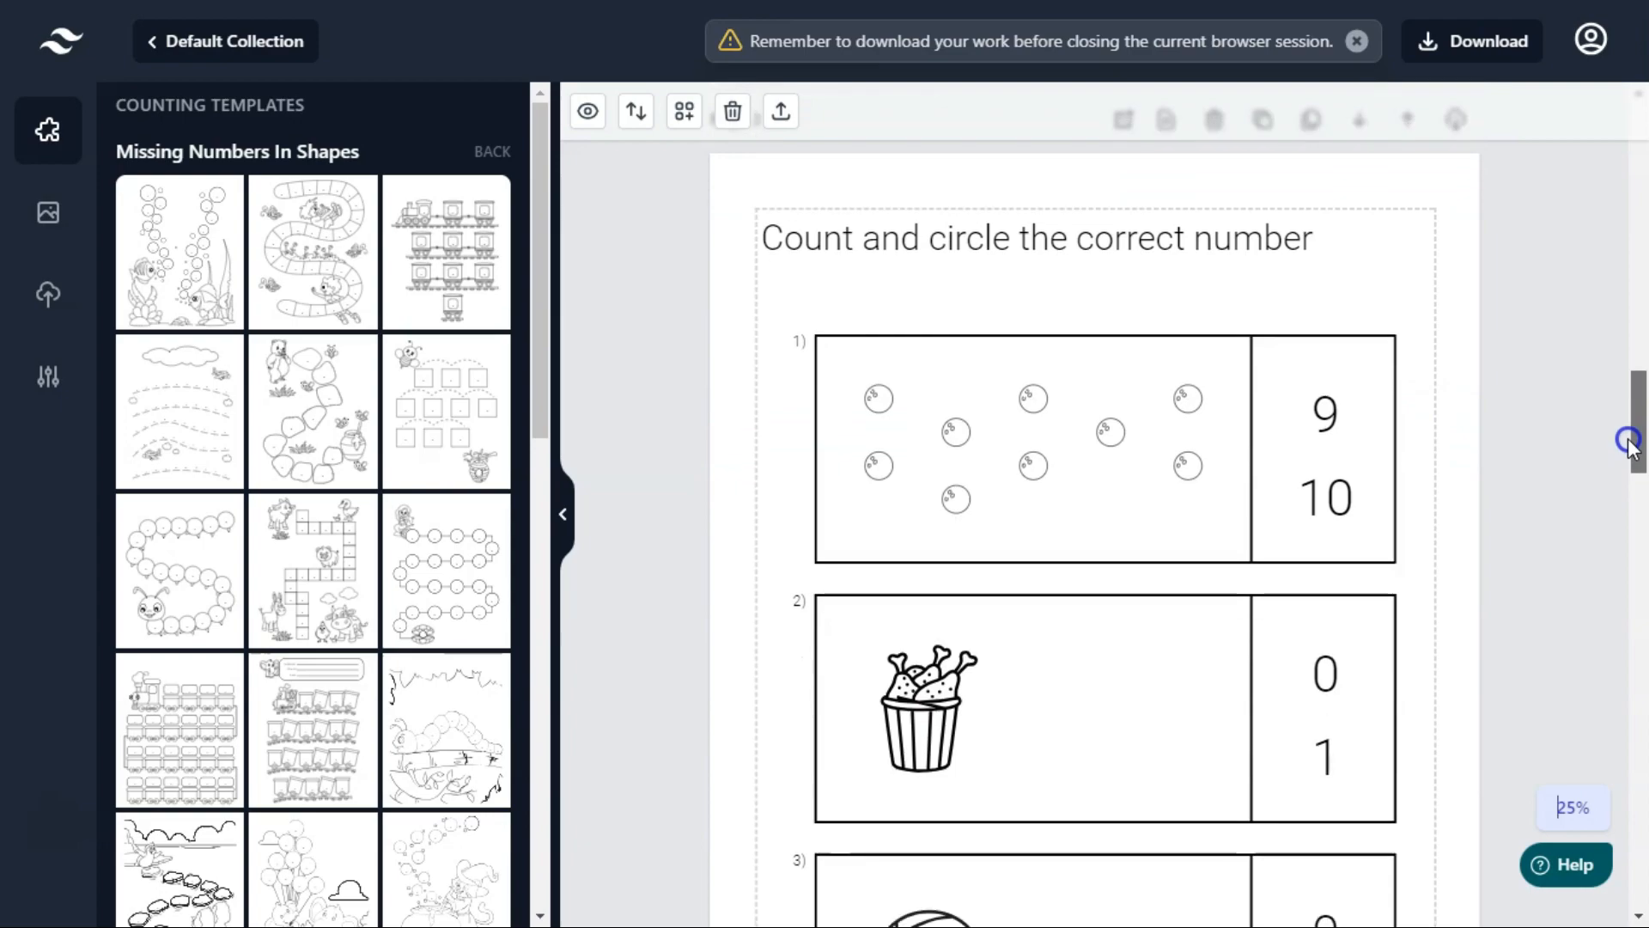
pyautogui.click(1151, 471)
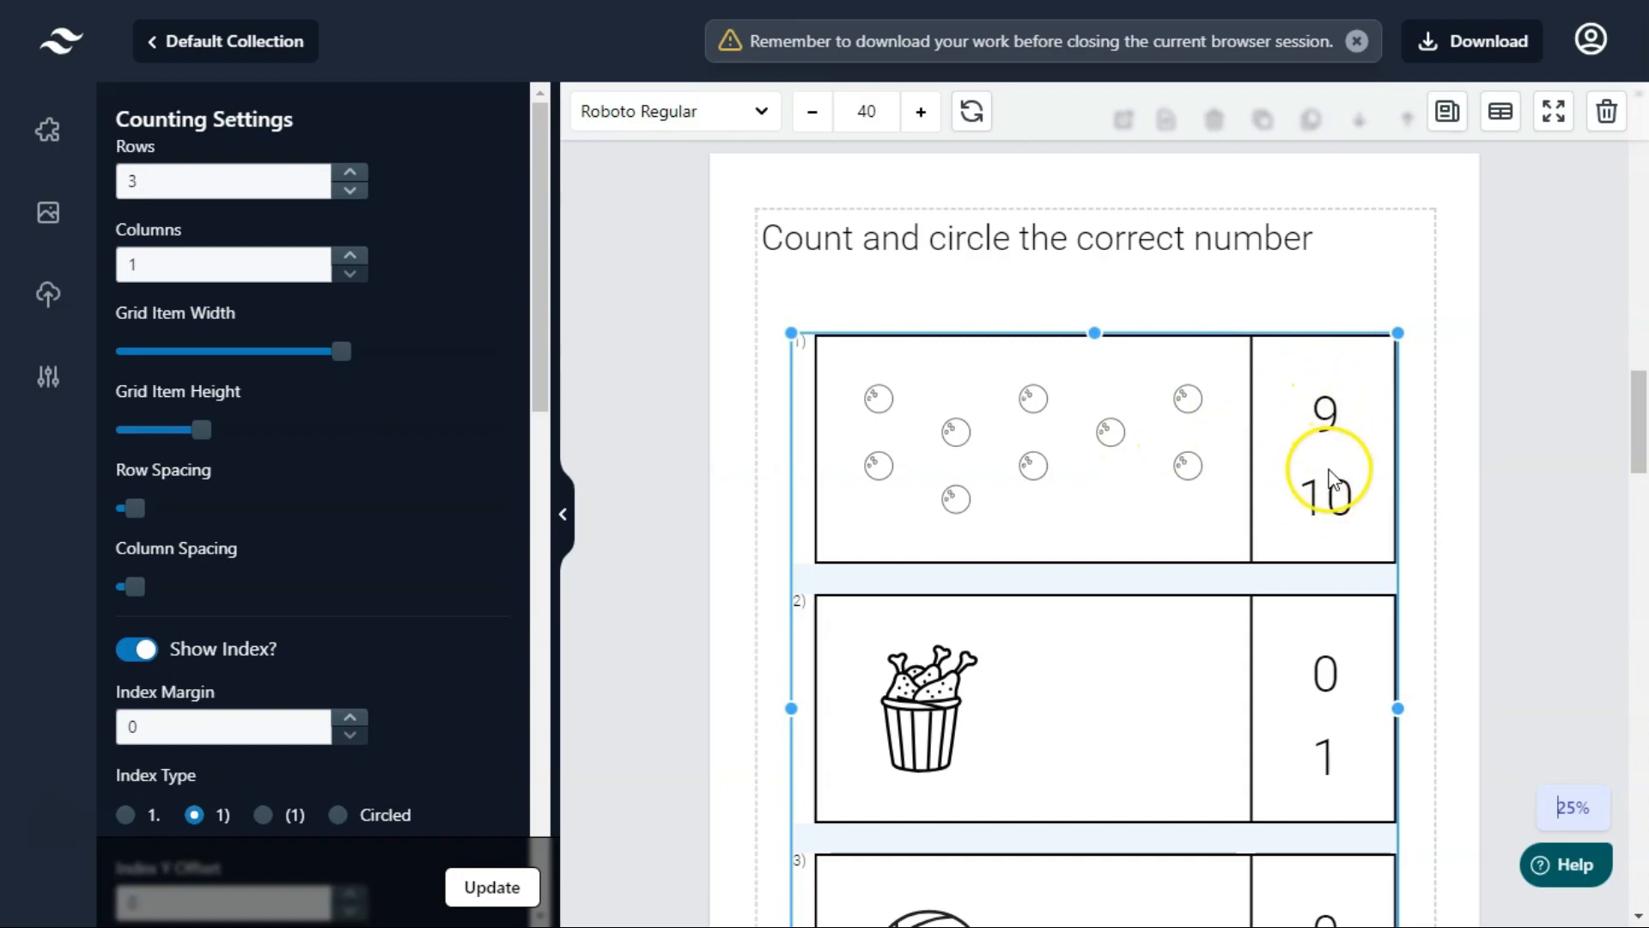
pyautogui.click(969, 111)
# Regenerate the number sequences of the "Write the missing numbers" worksheet on page 5 twice.
pyautogui.moveTo(1642, 442); pyautogui.dragTo(1639, 687)
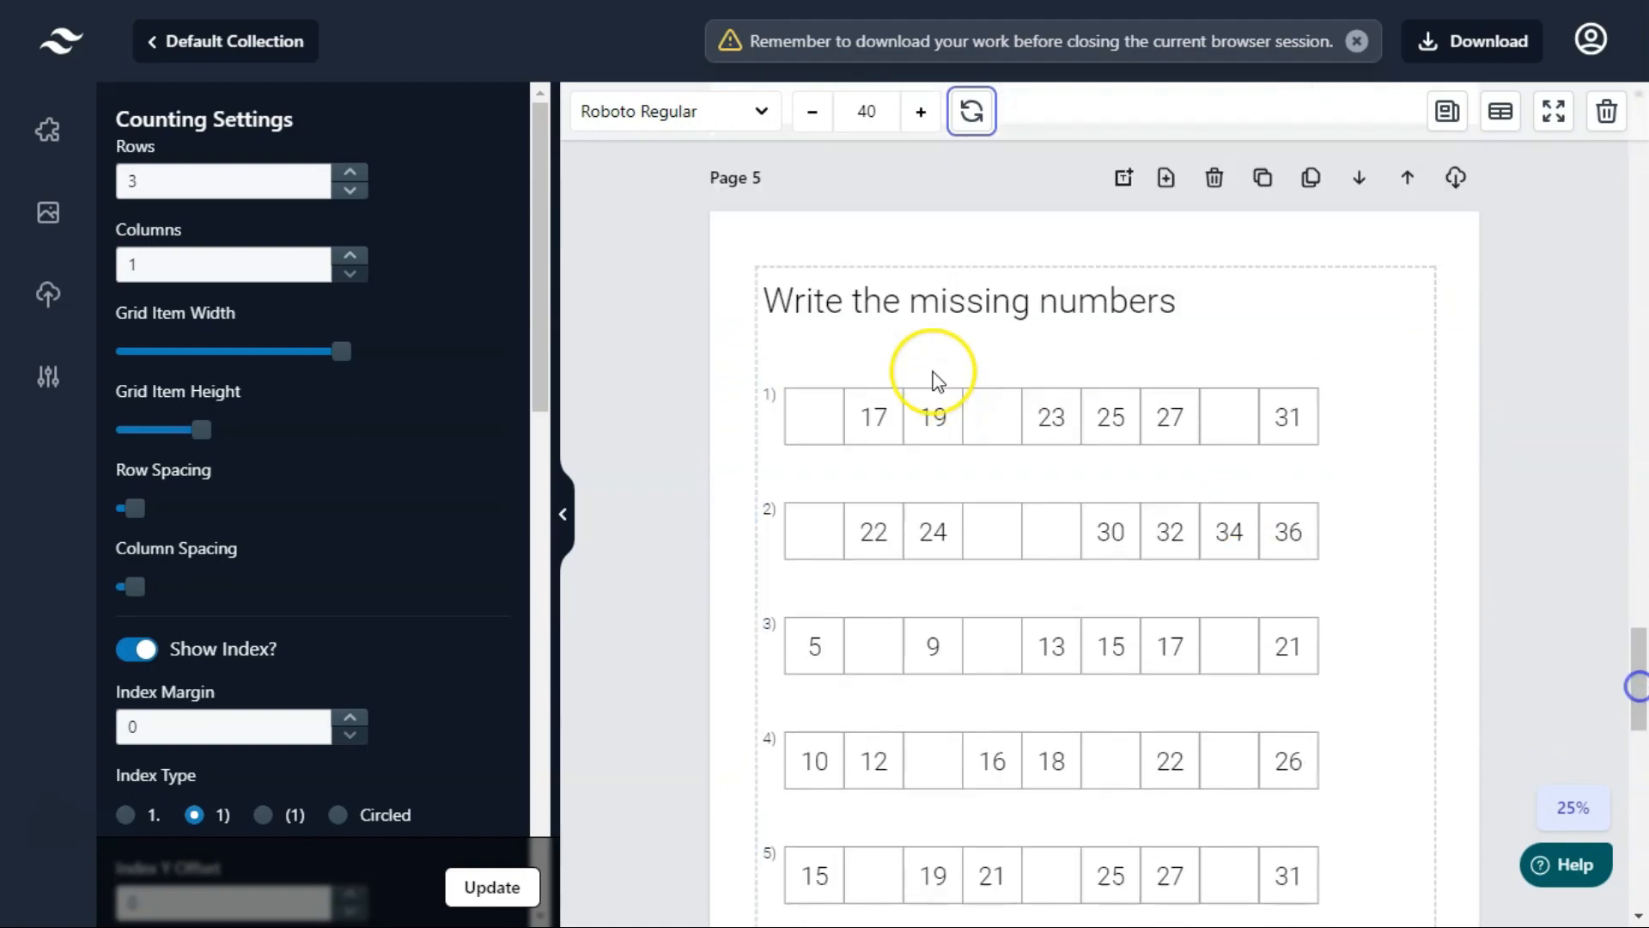
pyautogui.click(954, 430)
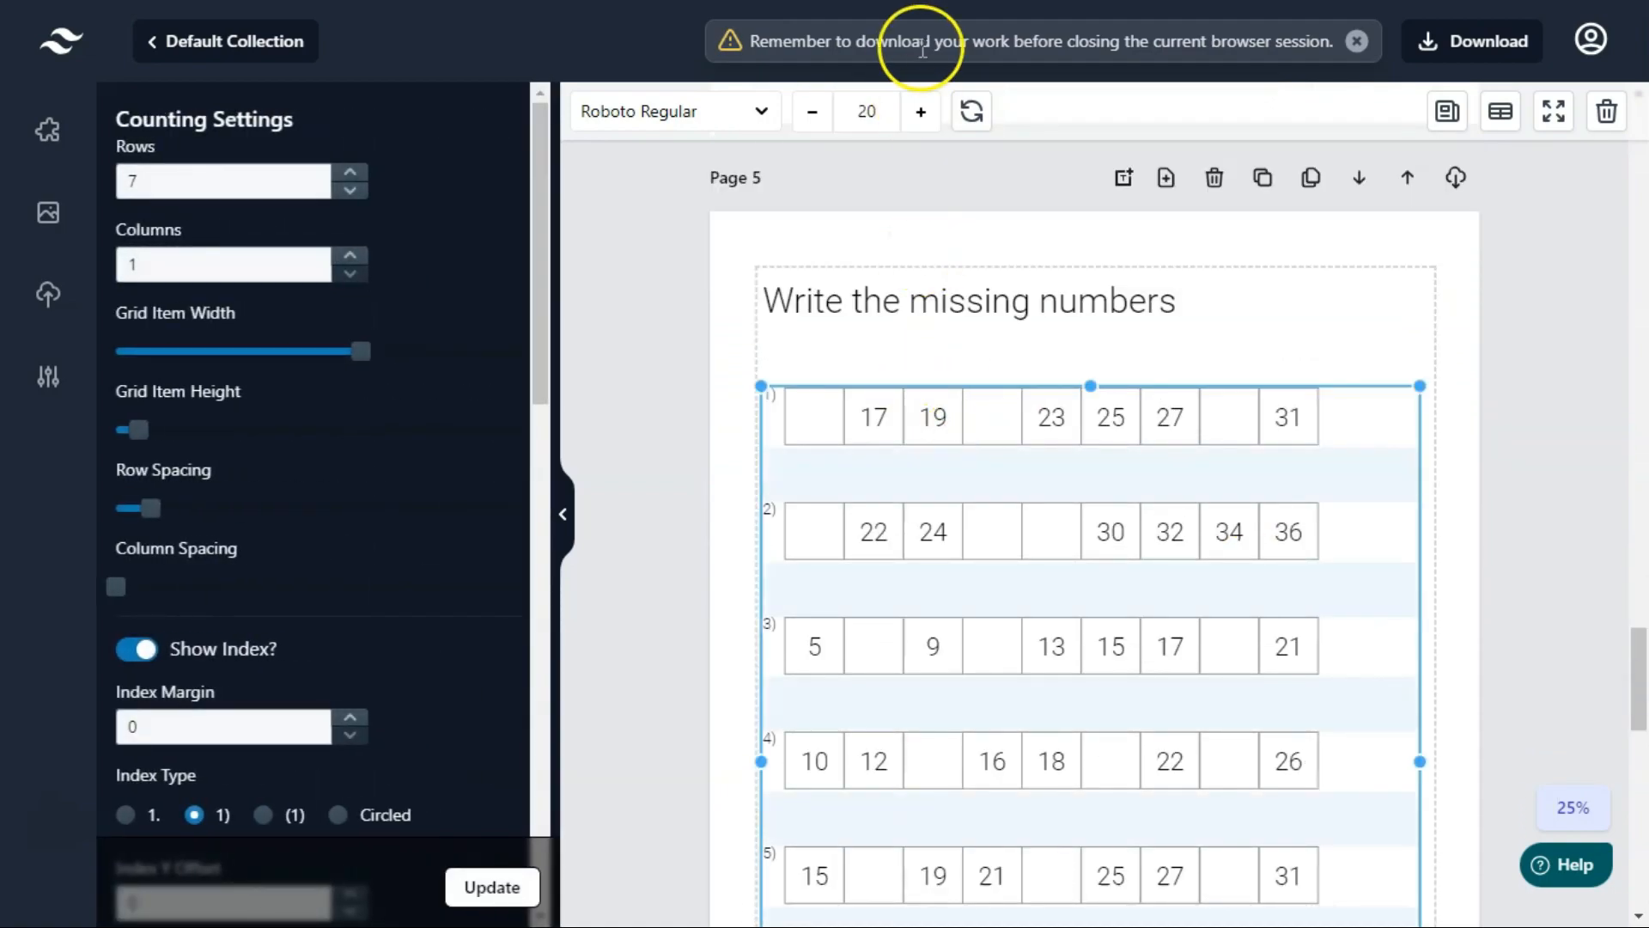
pyautogui.click(970, 116)
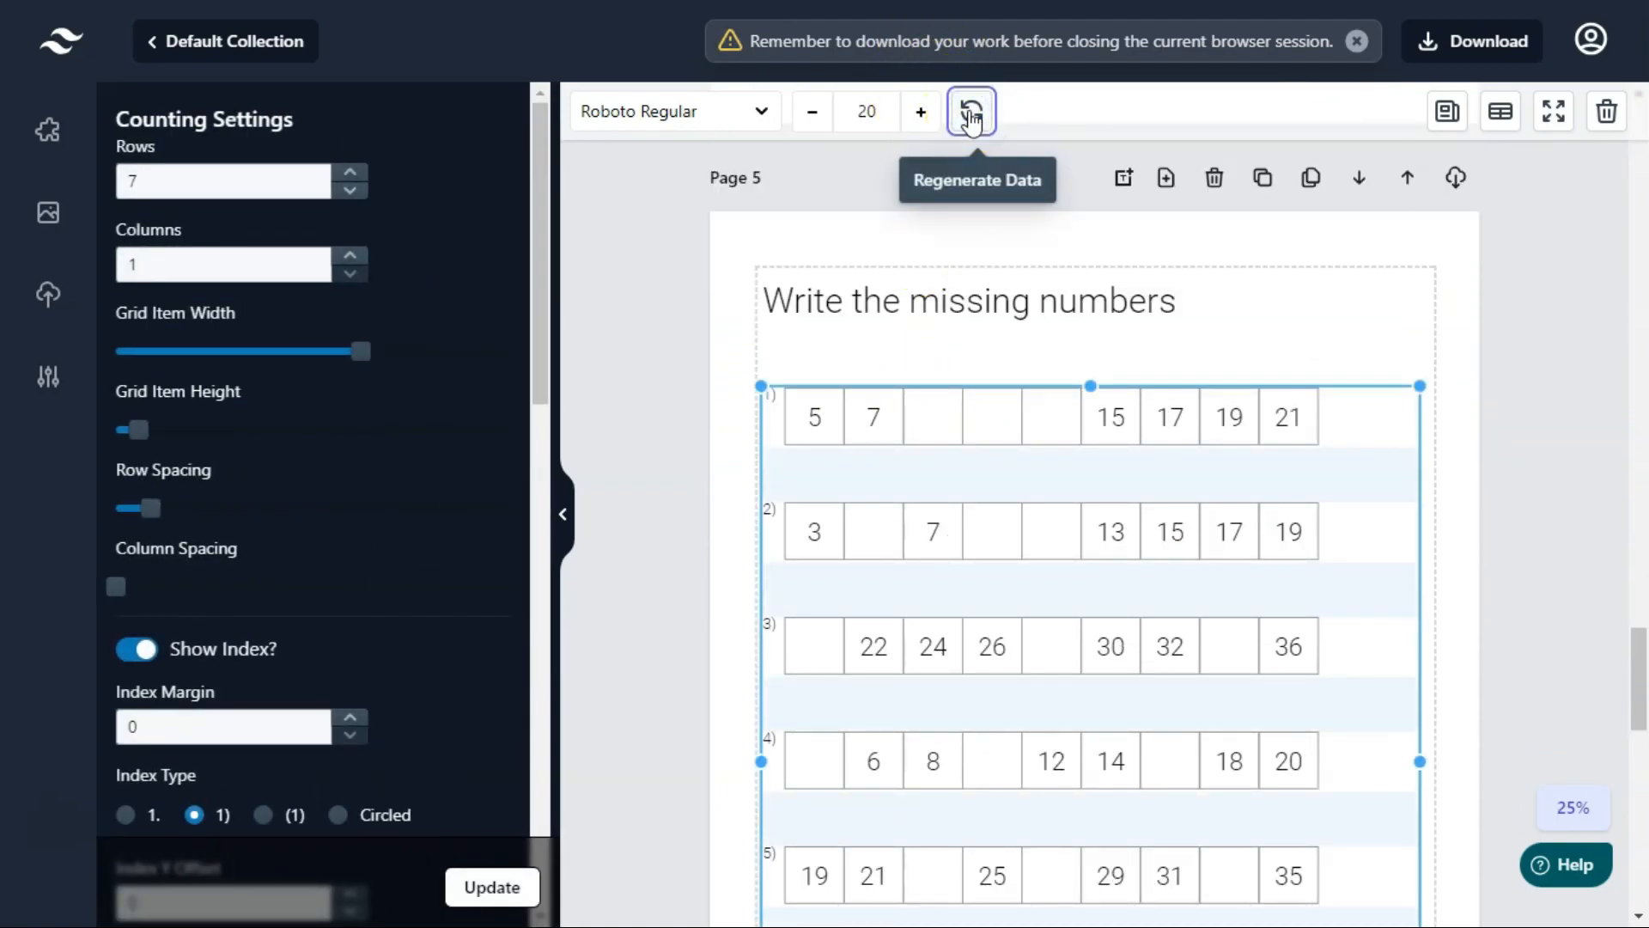
pyautogui.click(971, 116)
# Examine the train worksheet with missing numbers on page 6, including its counting settings, and return to page 1.
pyautogui.moveTo(1637, 648); pyautogui.dragTo(1640, 769)
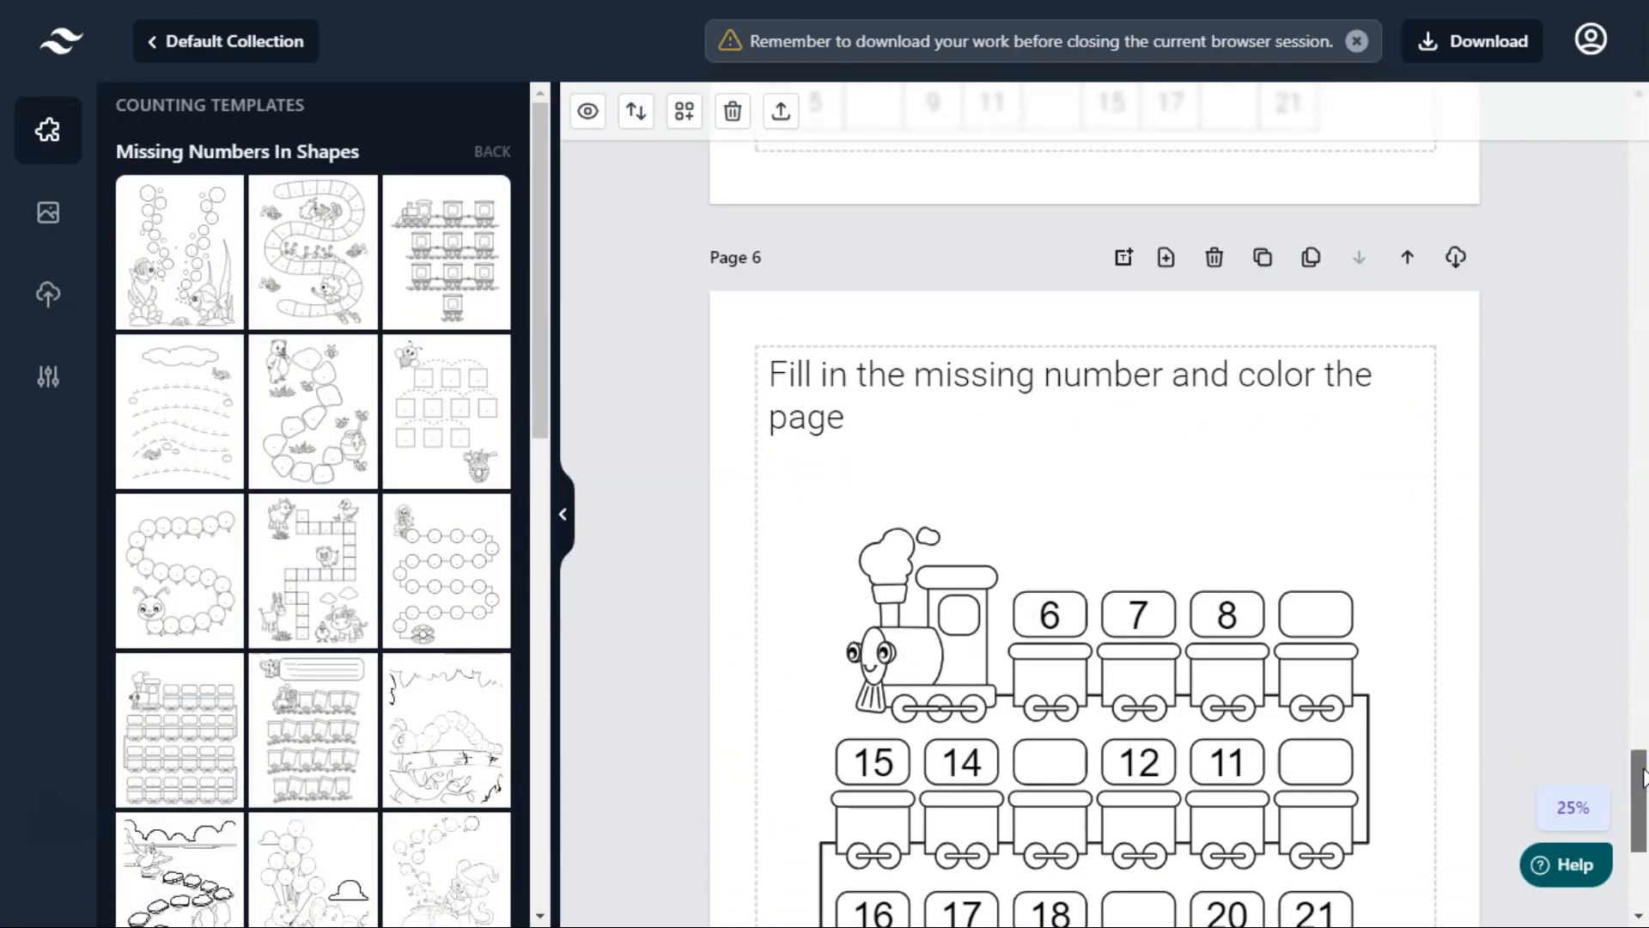
pyautogui.click(1131, 690)
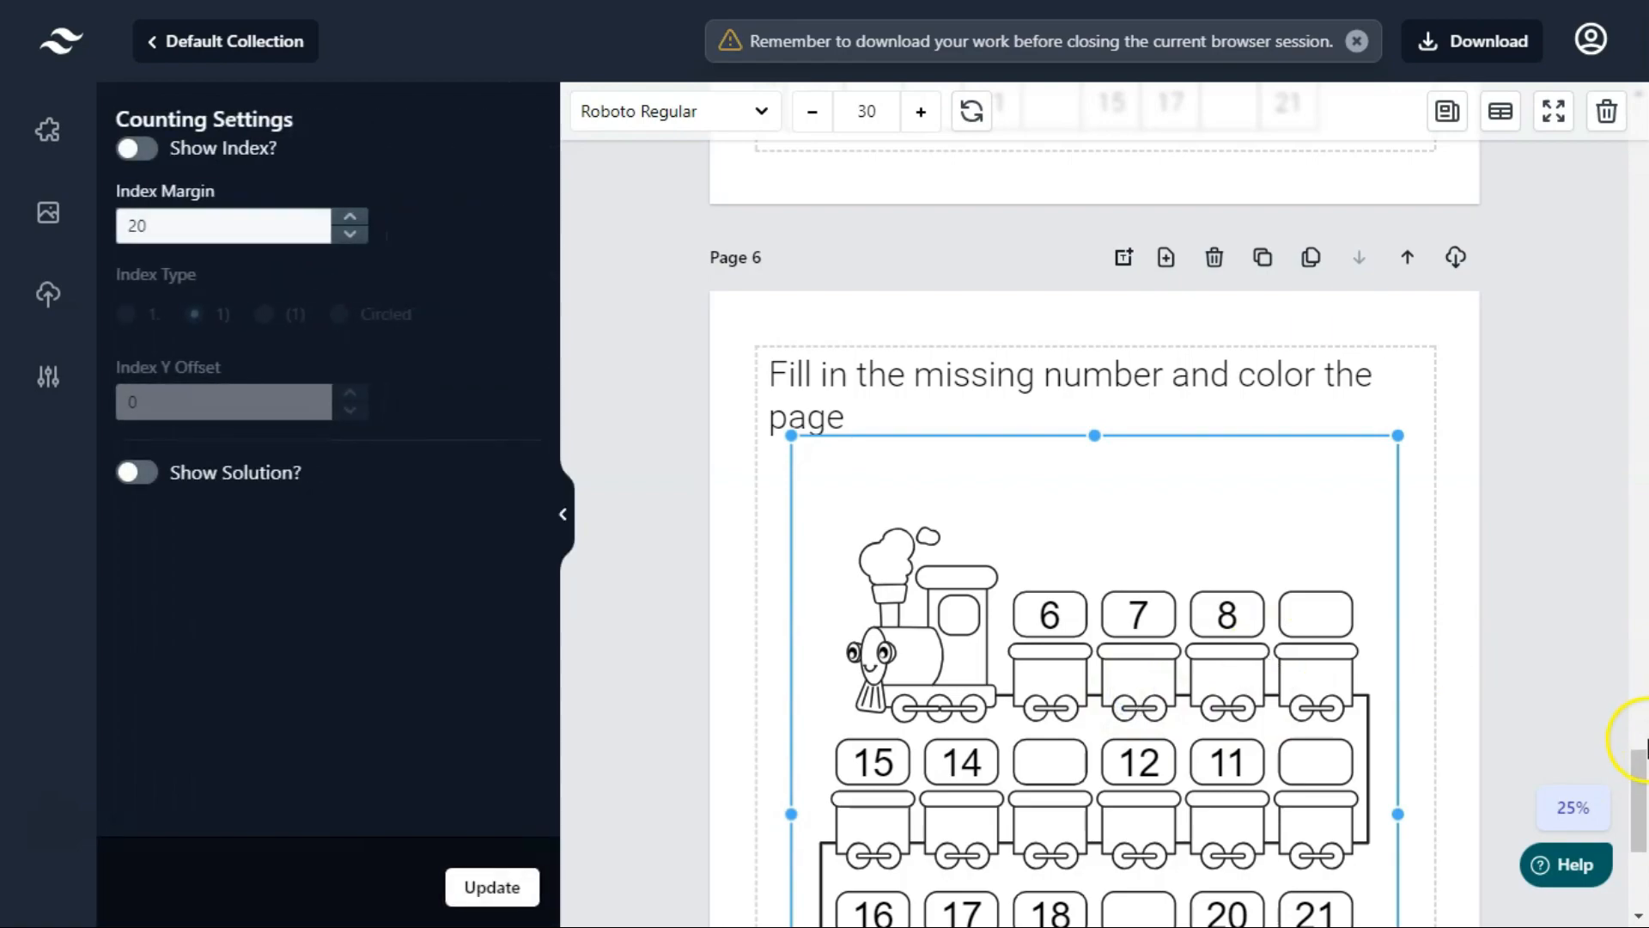
pyautogui.moveTo(1642, 744); pyautogui.dragTo(1639, 775)
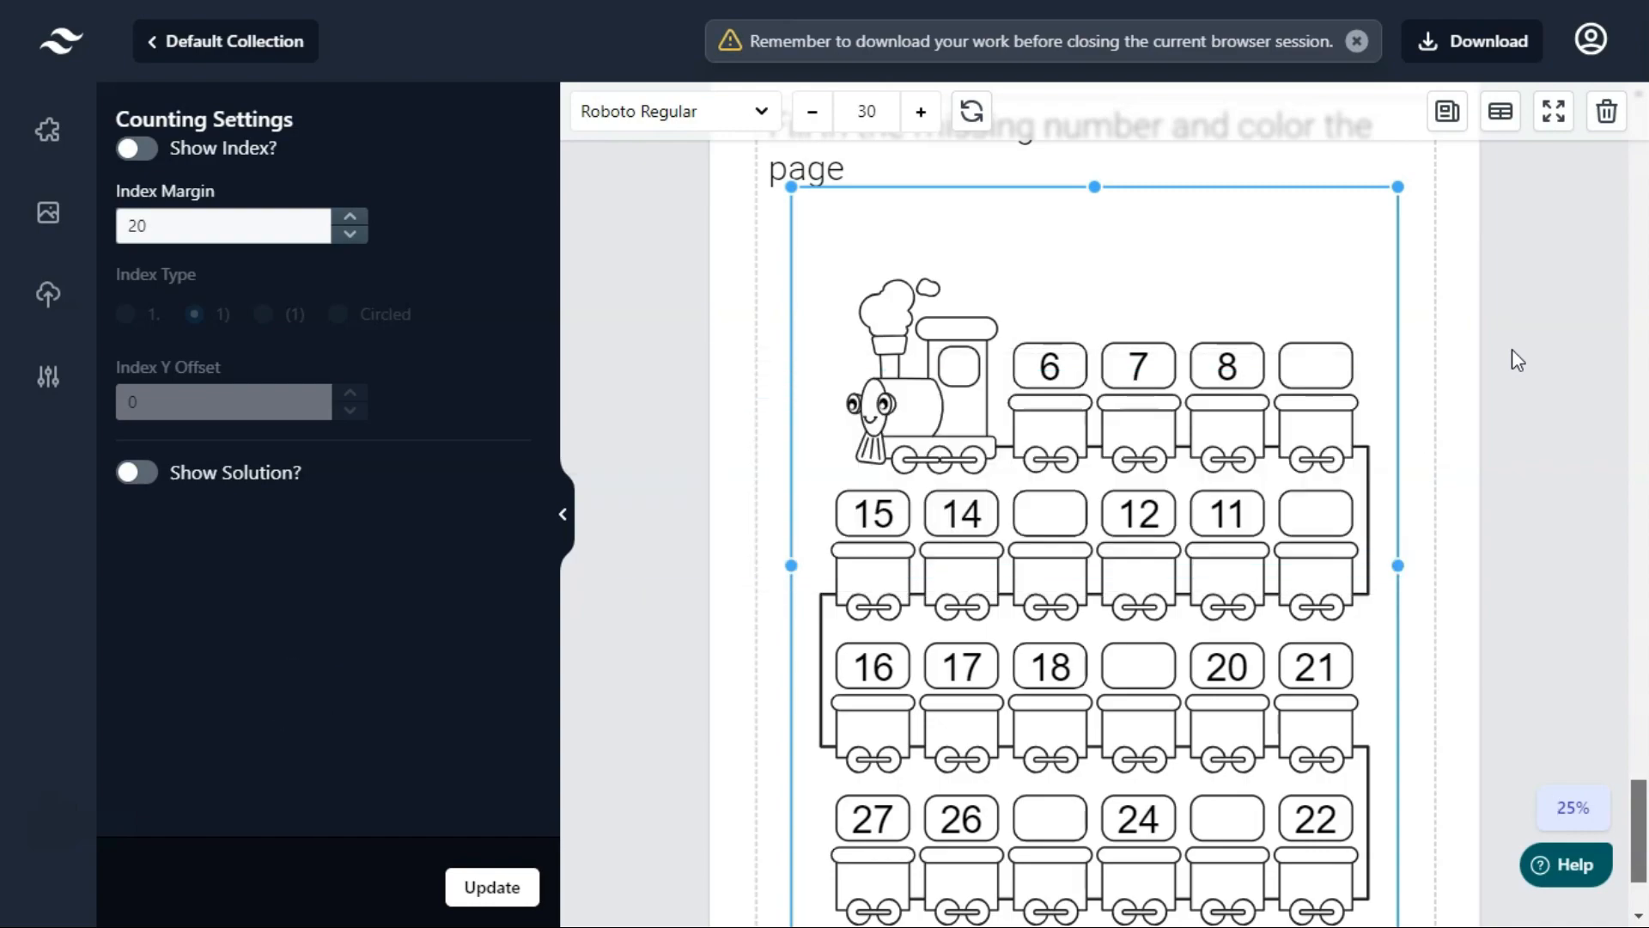
pyautogui.moveTo(1640, 823); pyautogui.dragTo(1640, 807)
pyautogui.click(1435, 372)
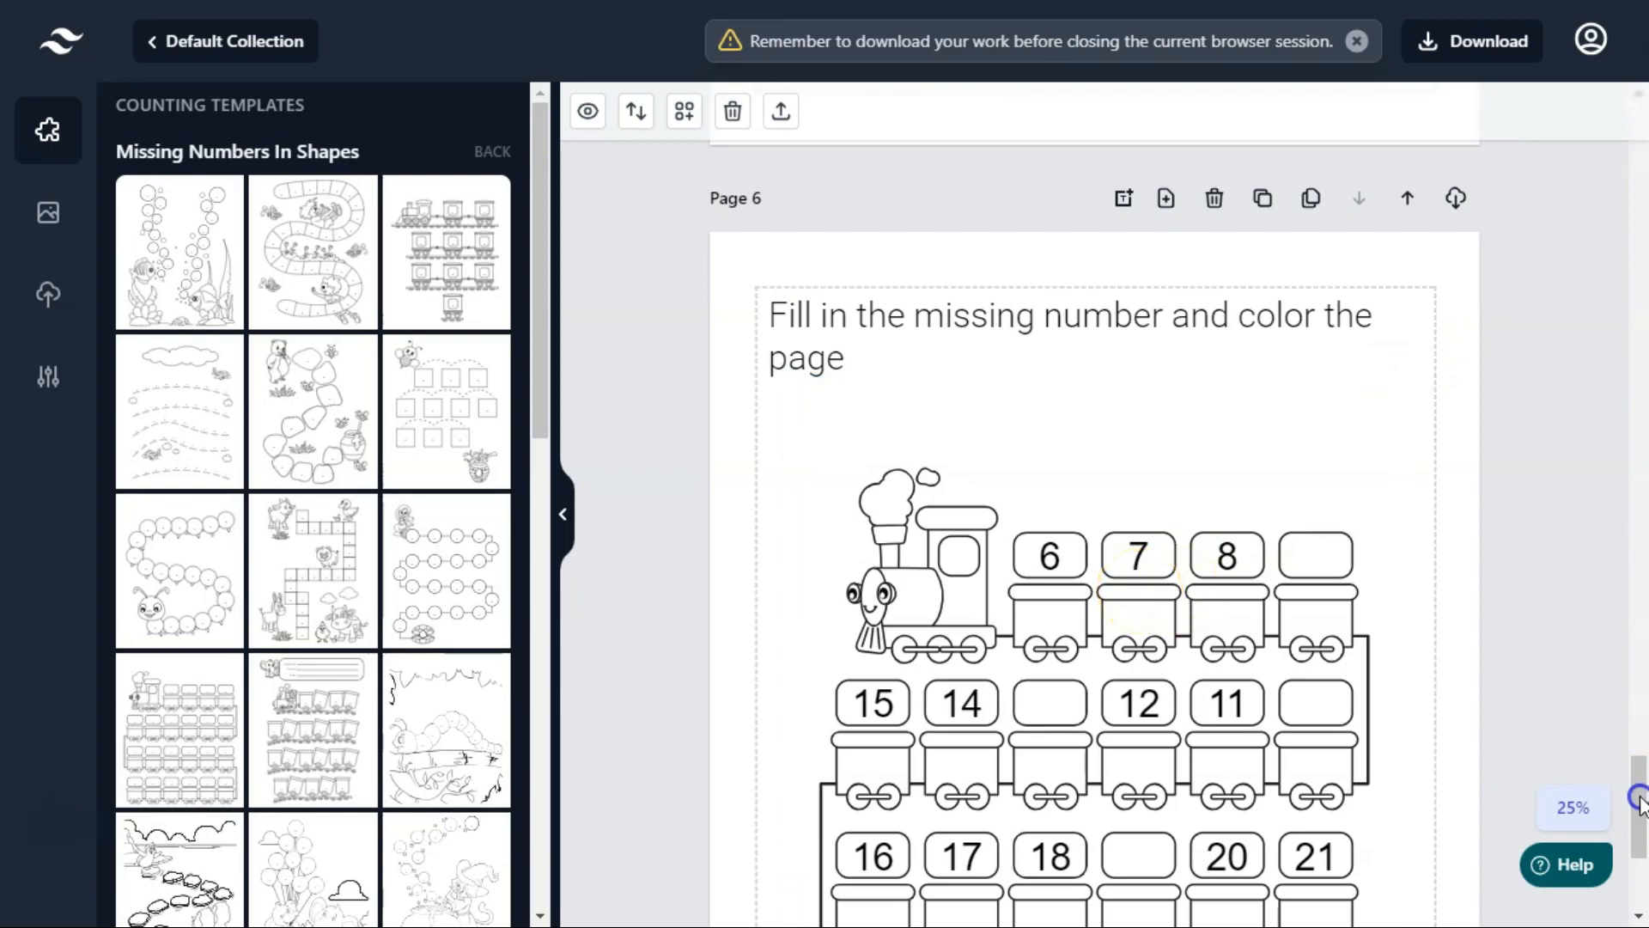
pyautogui.moveTo(1638, 791); pyautogui.dragTo(1641, 120)
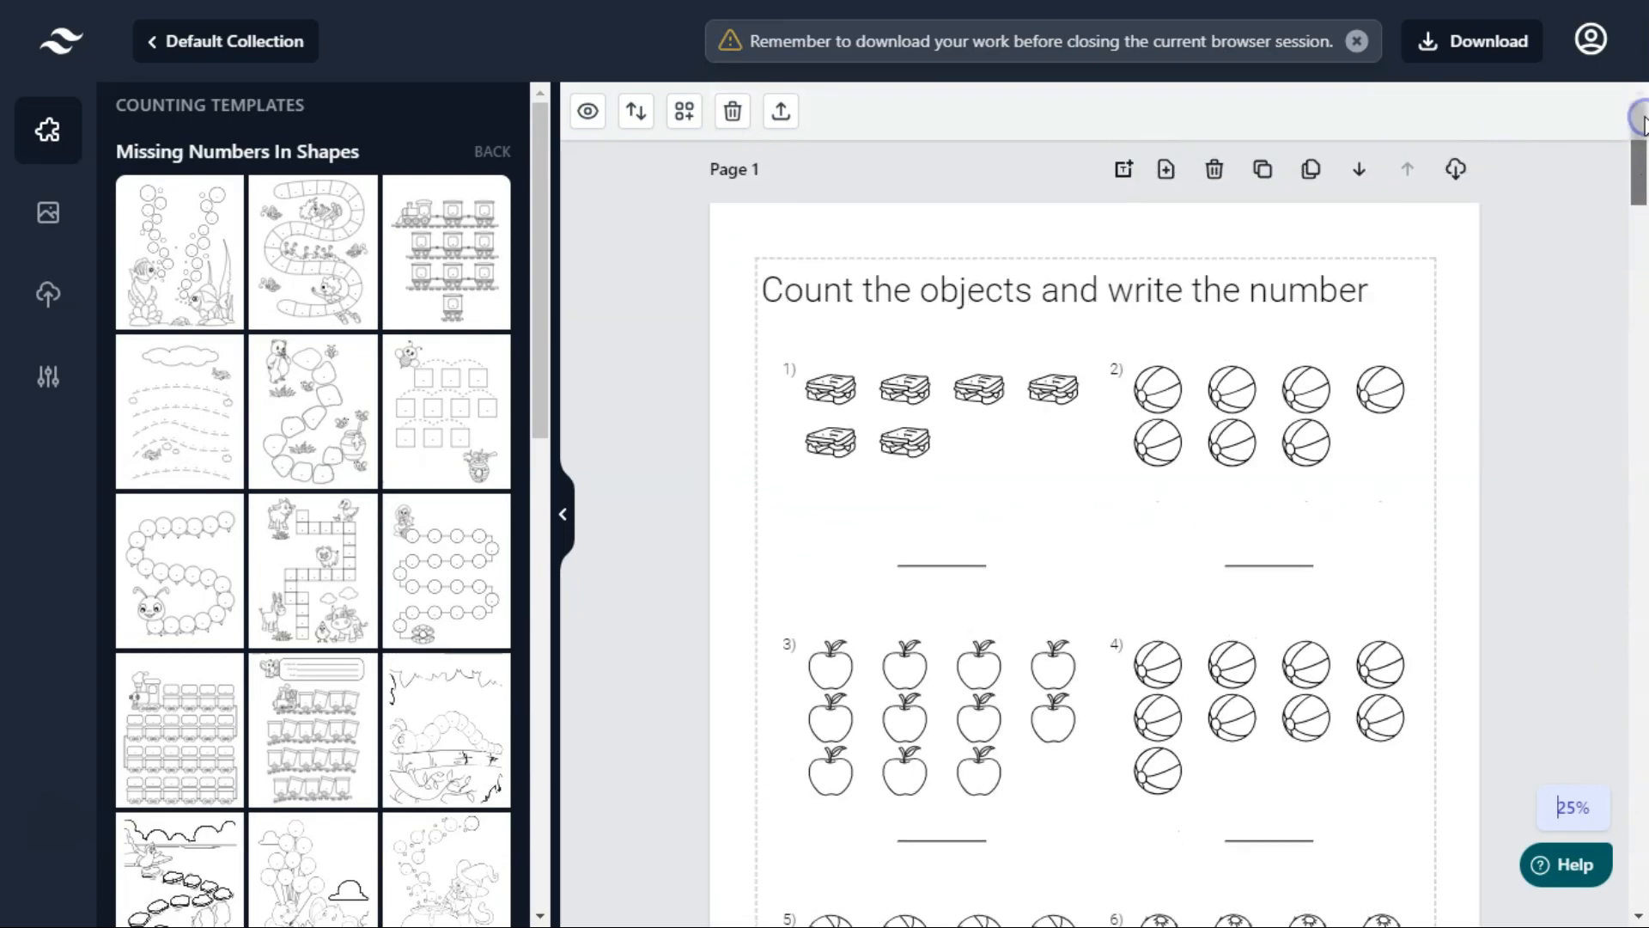
pyautogui.click(603, 225)
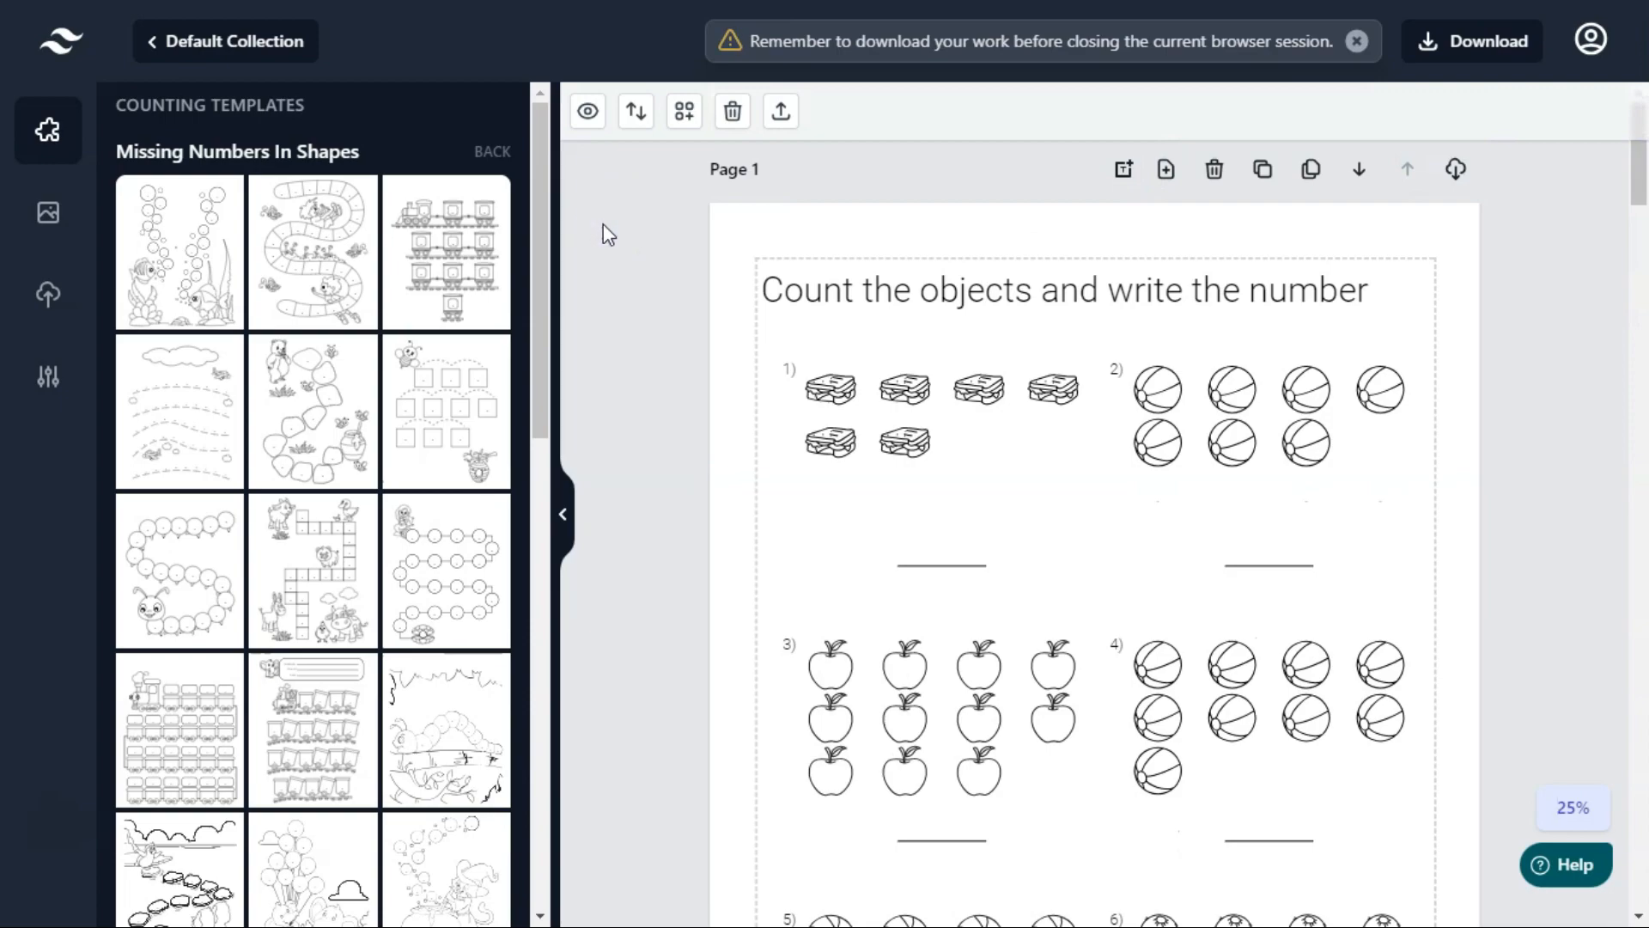
# Leave the editor to view the Counting Worksheets Generator purchase overview, then reopen the Default Collection through the FE product.
pyautogui.click(164, 44)
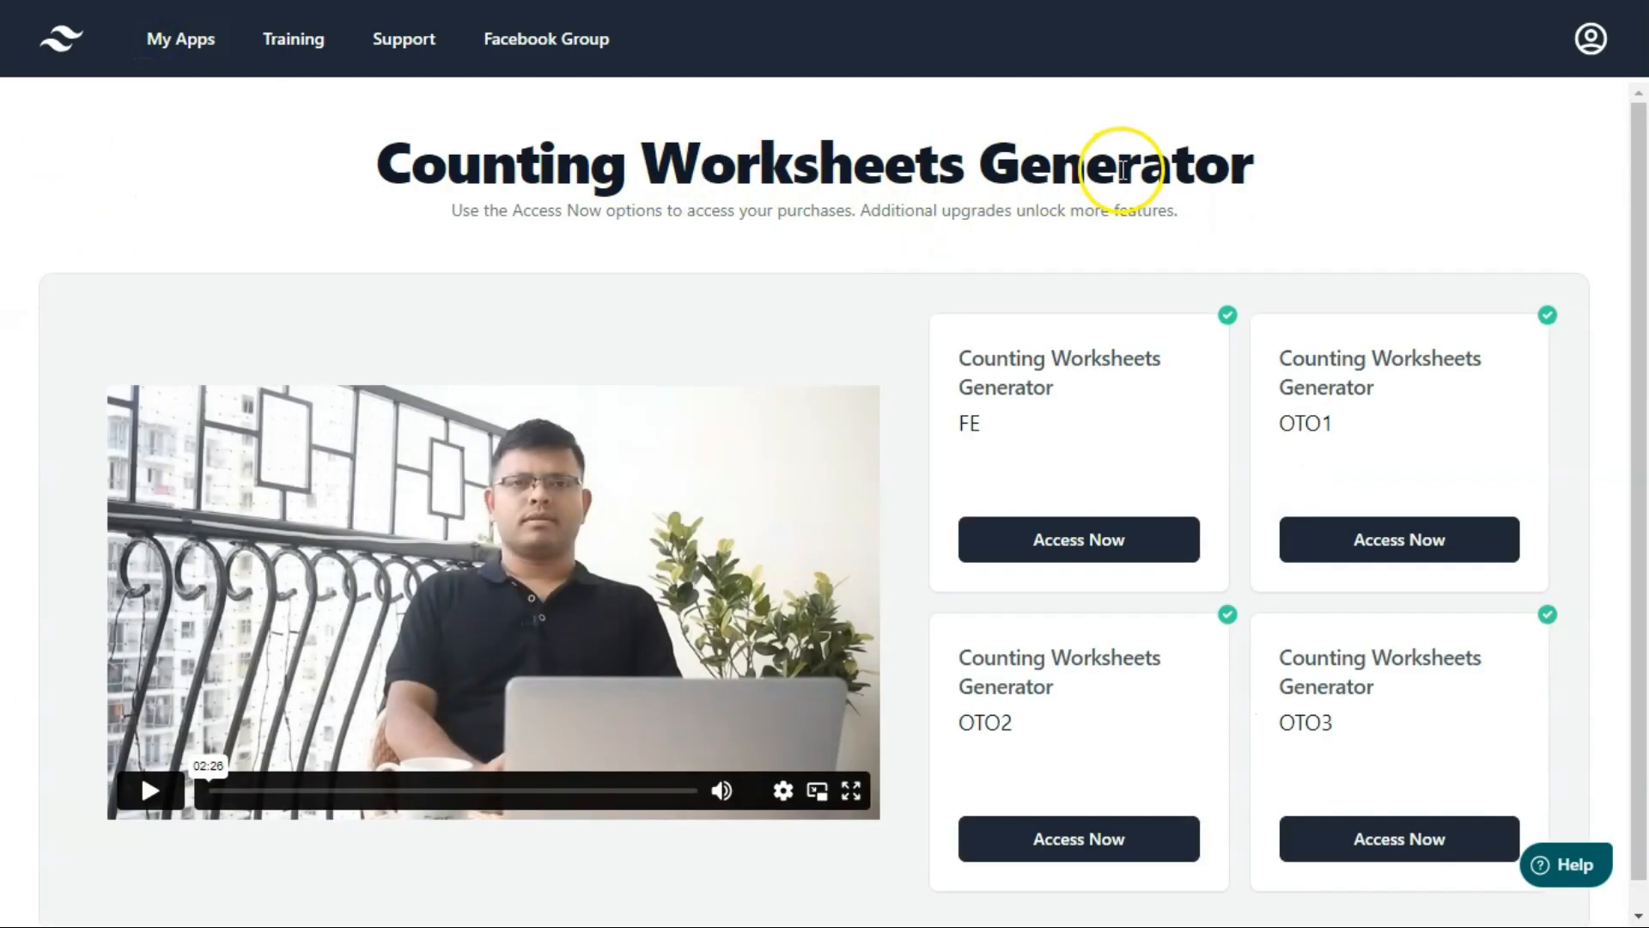
pyautogui.moveTo(1645, 228); pyautogui.dragTo(1646, 314)
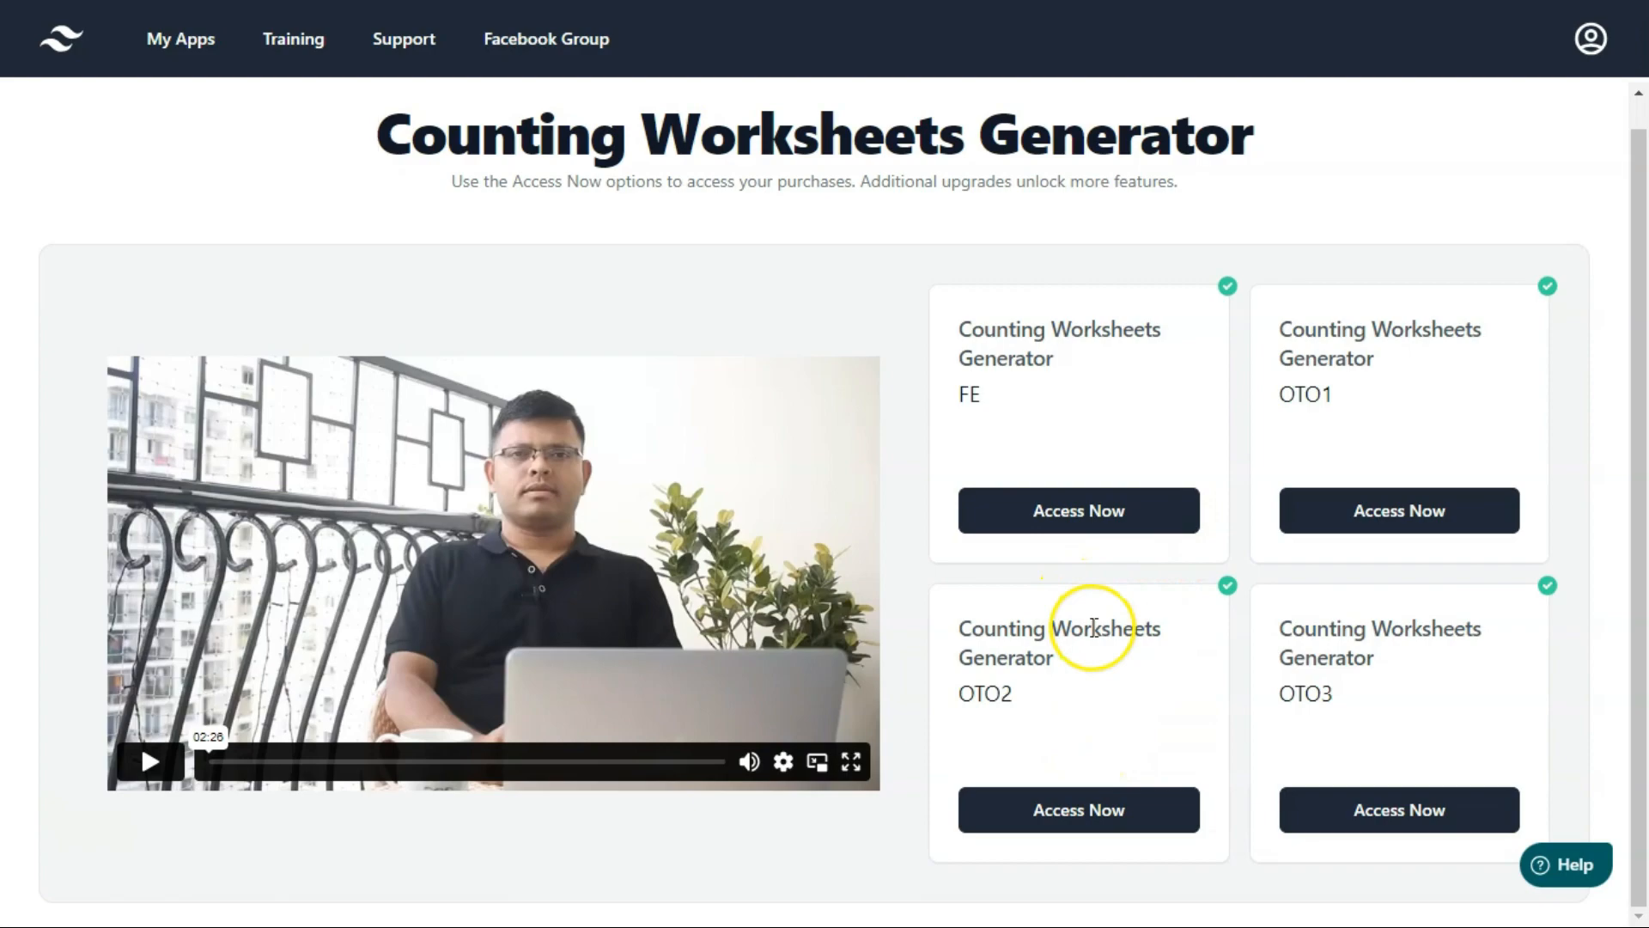
pyautogui.click(1117, 516)
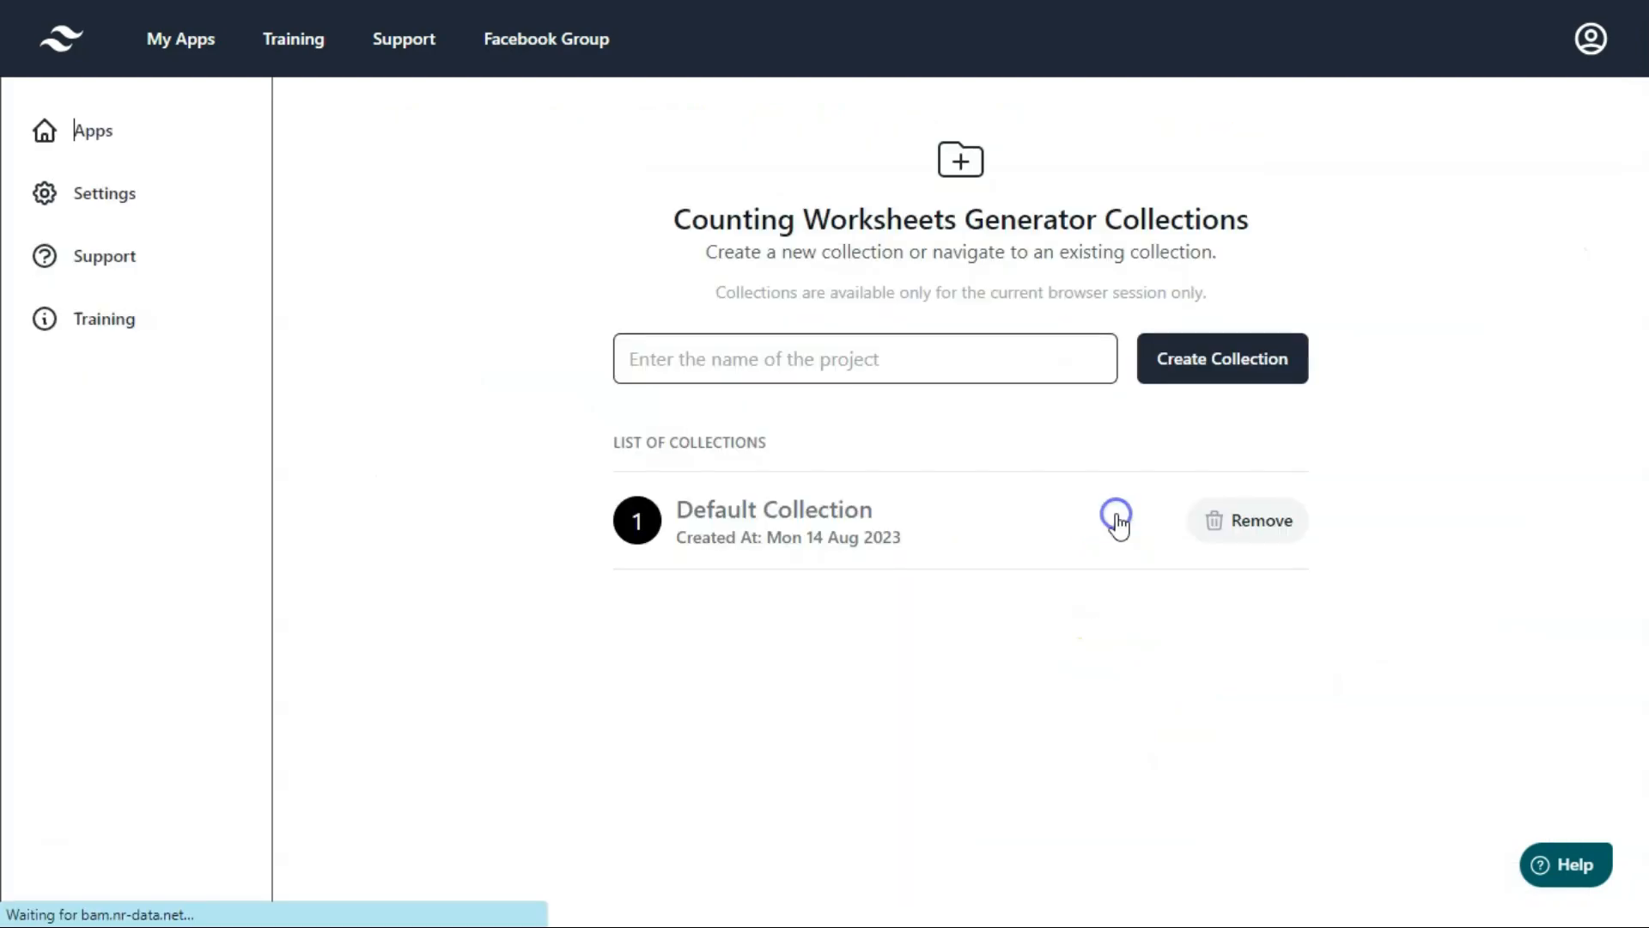
pyautogui.click(817, 507)
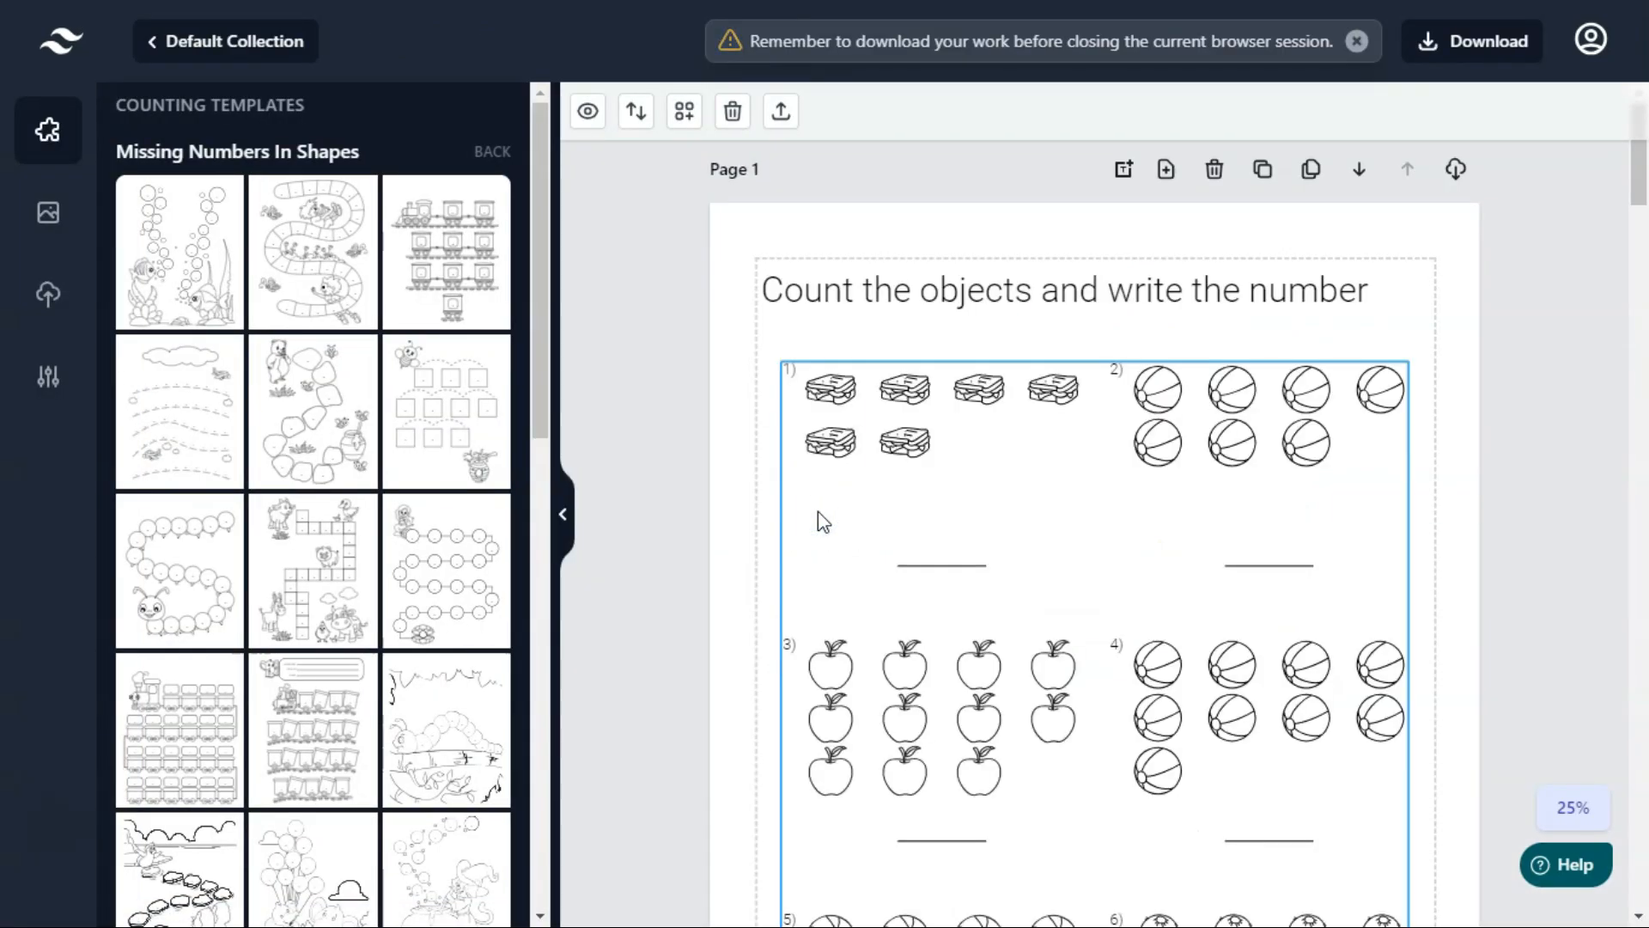
# Delete all pages of the collection and browse the full list of counting template categories.
pyautogui.click(734, 112)
pyautogui.click(931, 567)
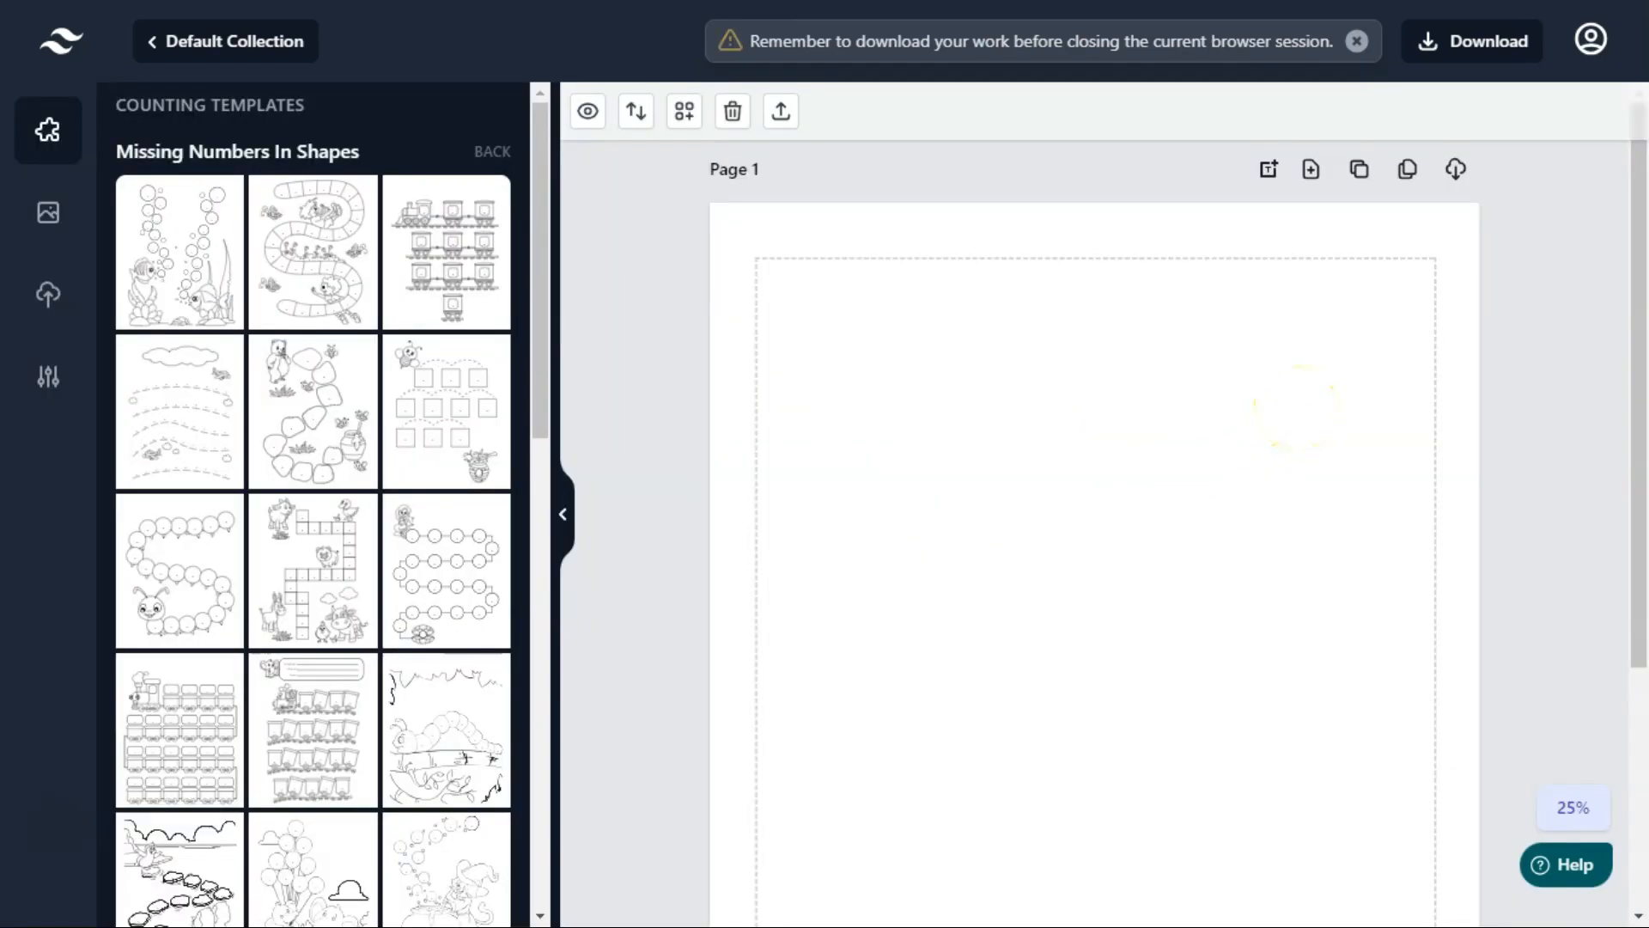
pyautogui.click(48, 129)
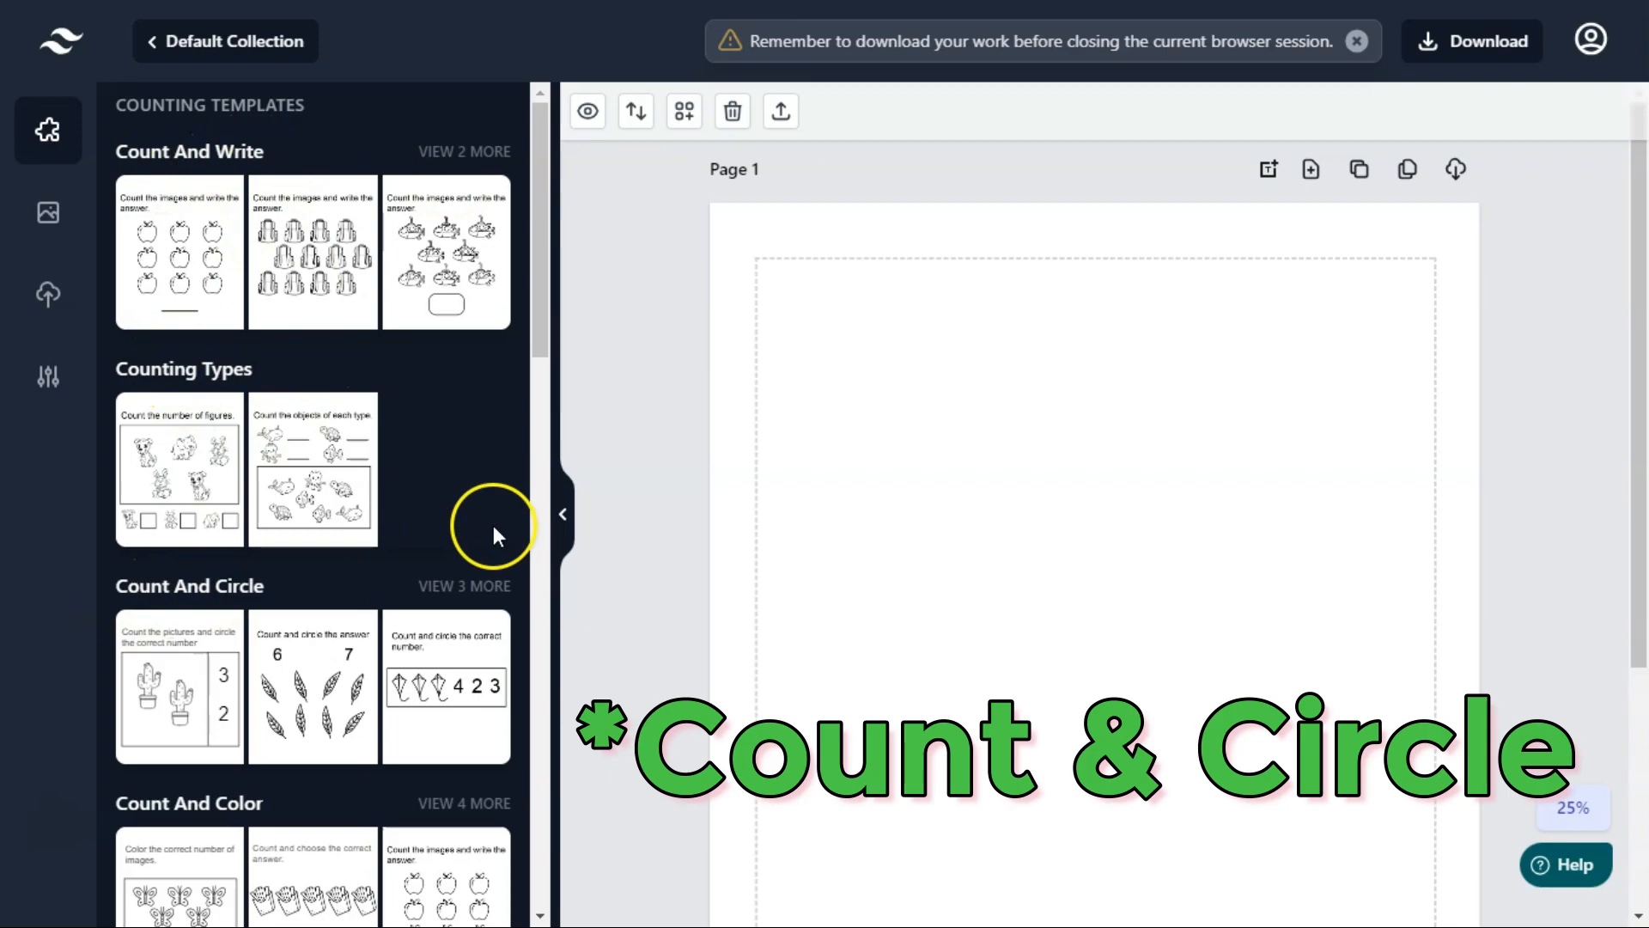
pyautogui.moveTo(542, 296); pyautogui.dragTo(541, 625)
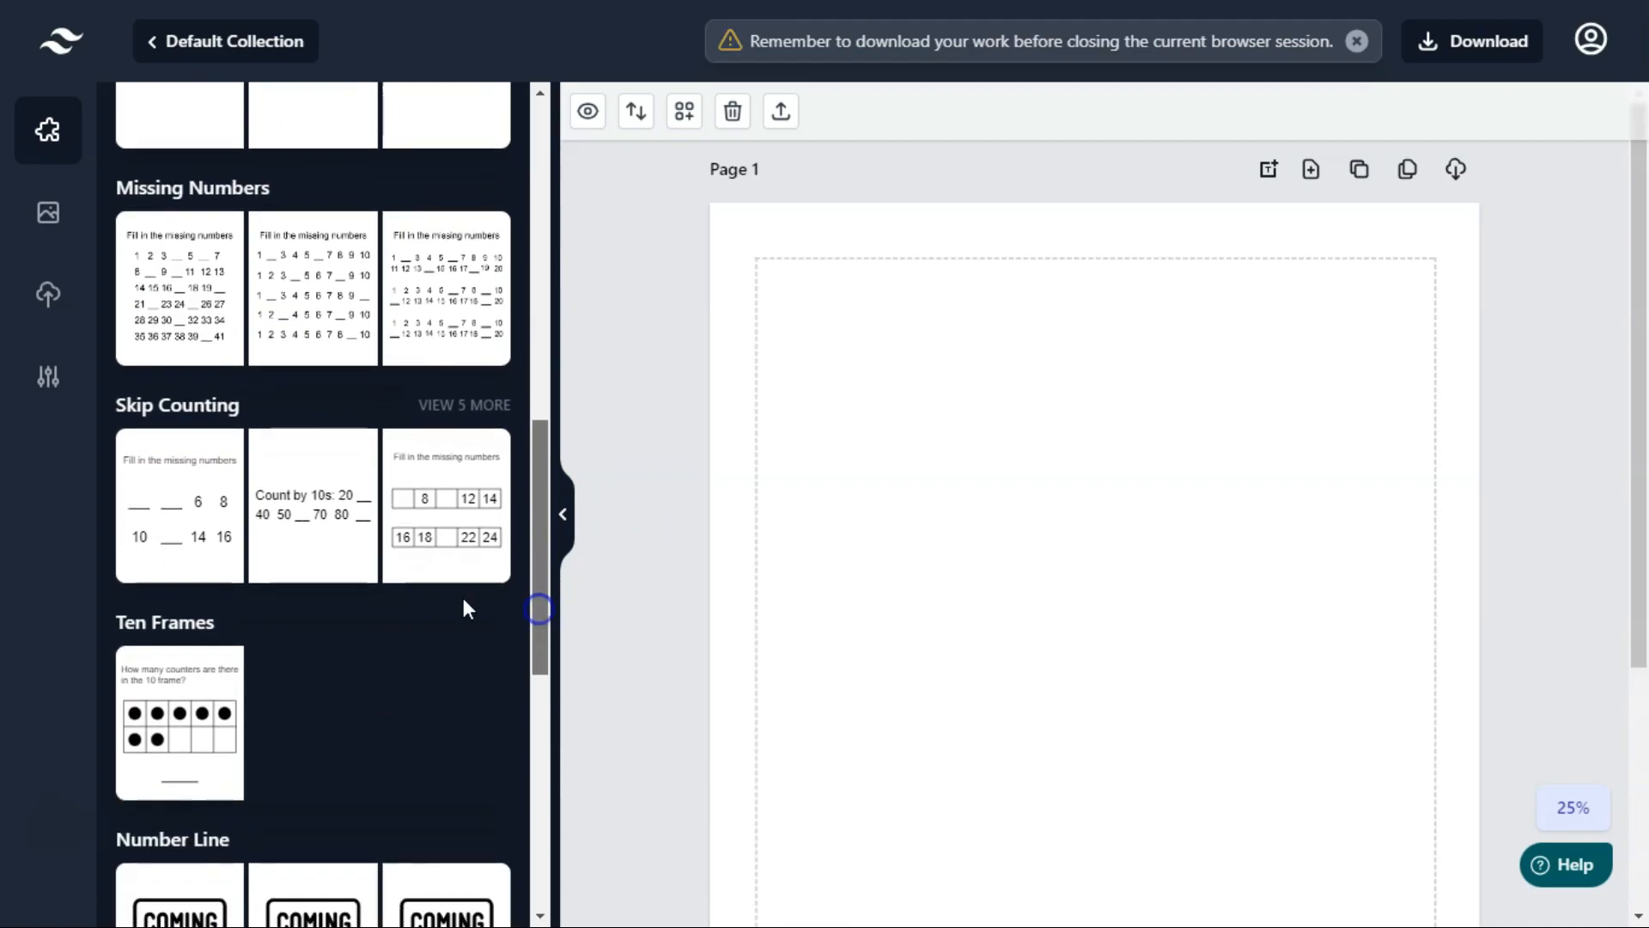
pyautogui.moveTo(458, 566); pyautogui.dragTo(550, 200)
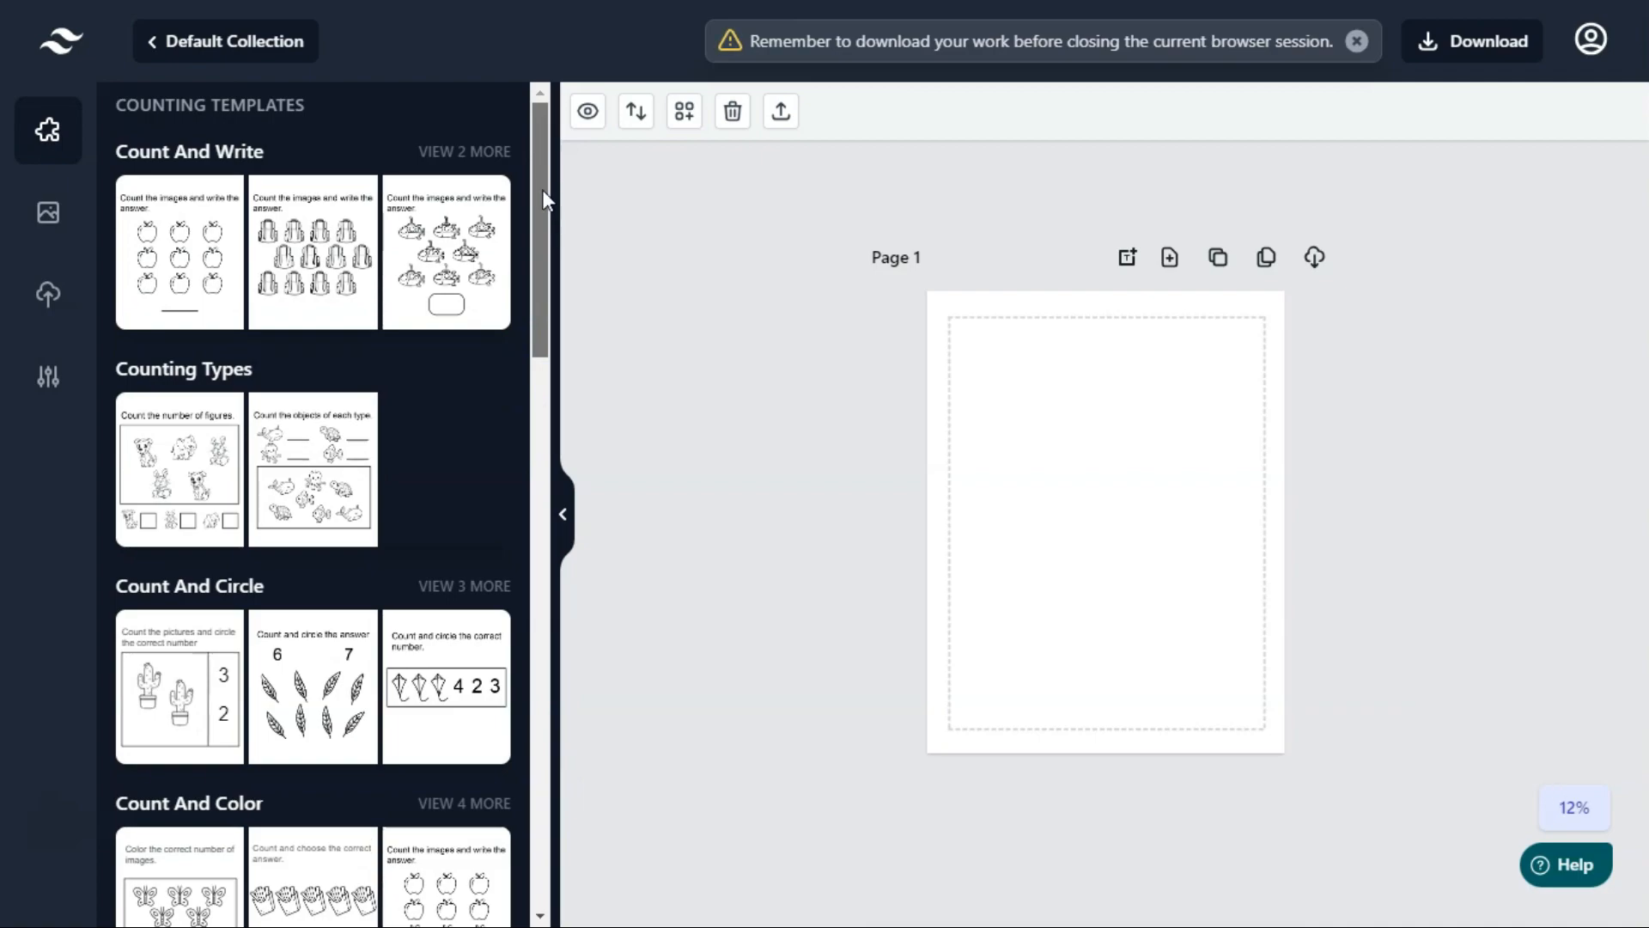
# Apply the page settings with 8.5" x 11" trim, no page numbering and margins of 0.5, 0.5, 0.6 and 0.6 inches.
pyautogui.click(477, 152)
pyautogui.click(48, 378)
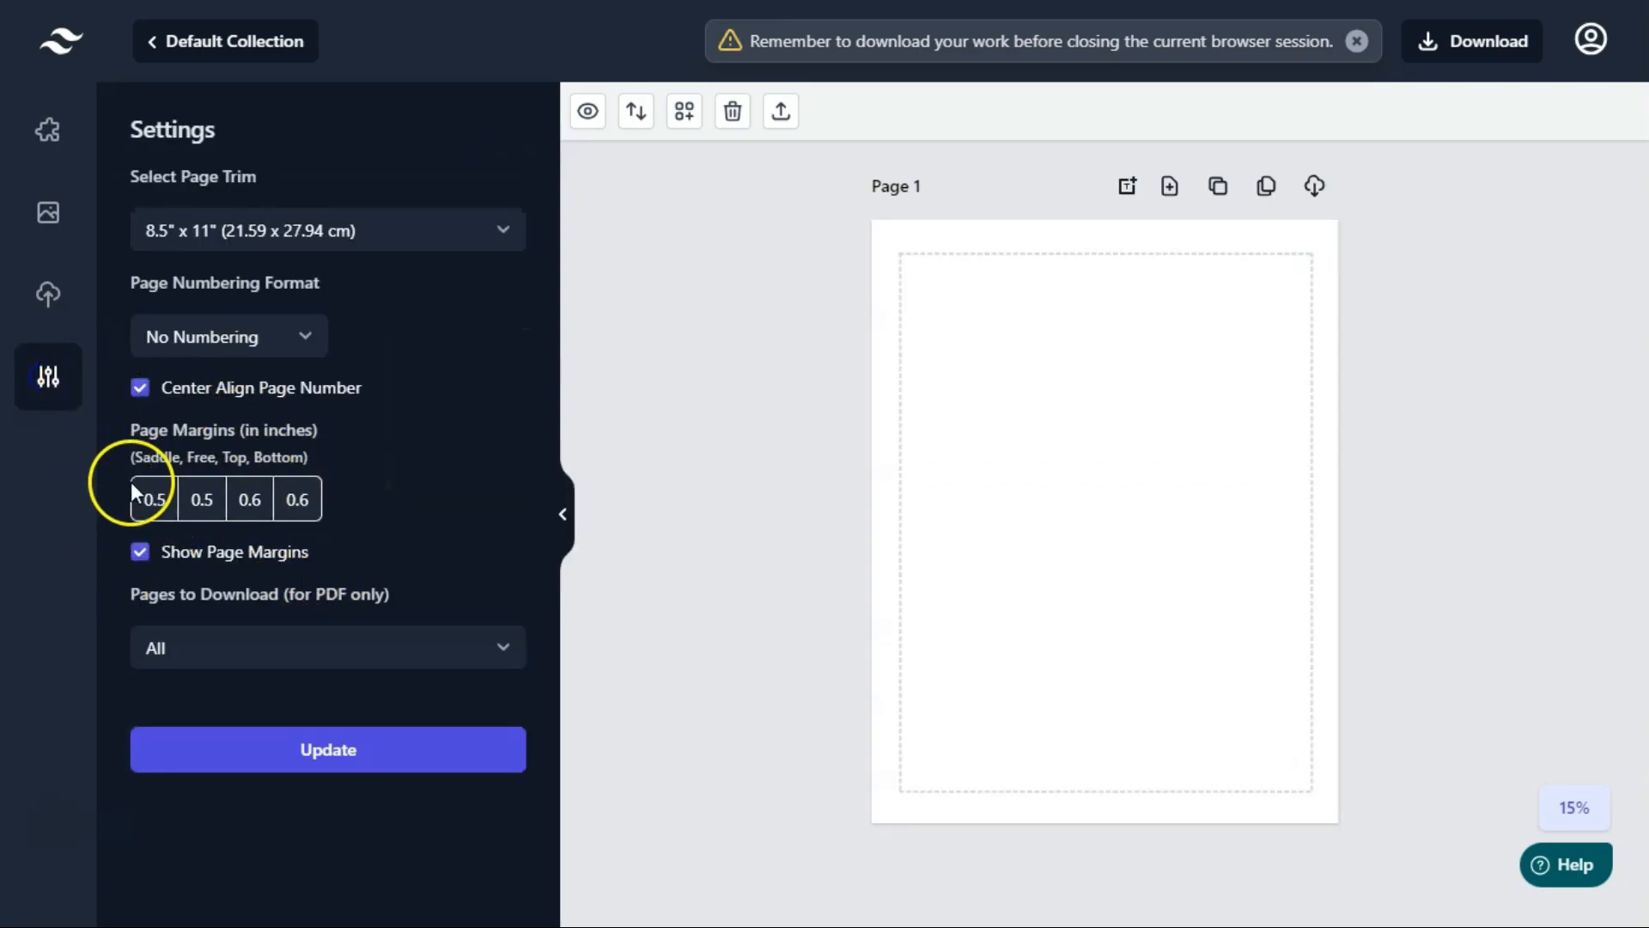
pyautogui.click(332, 756)
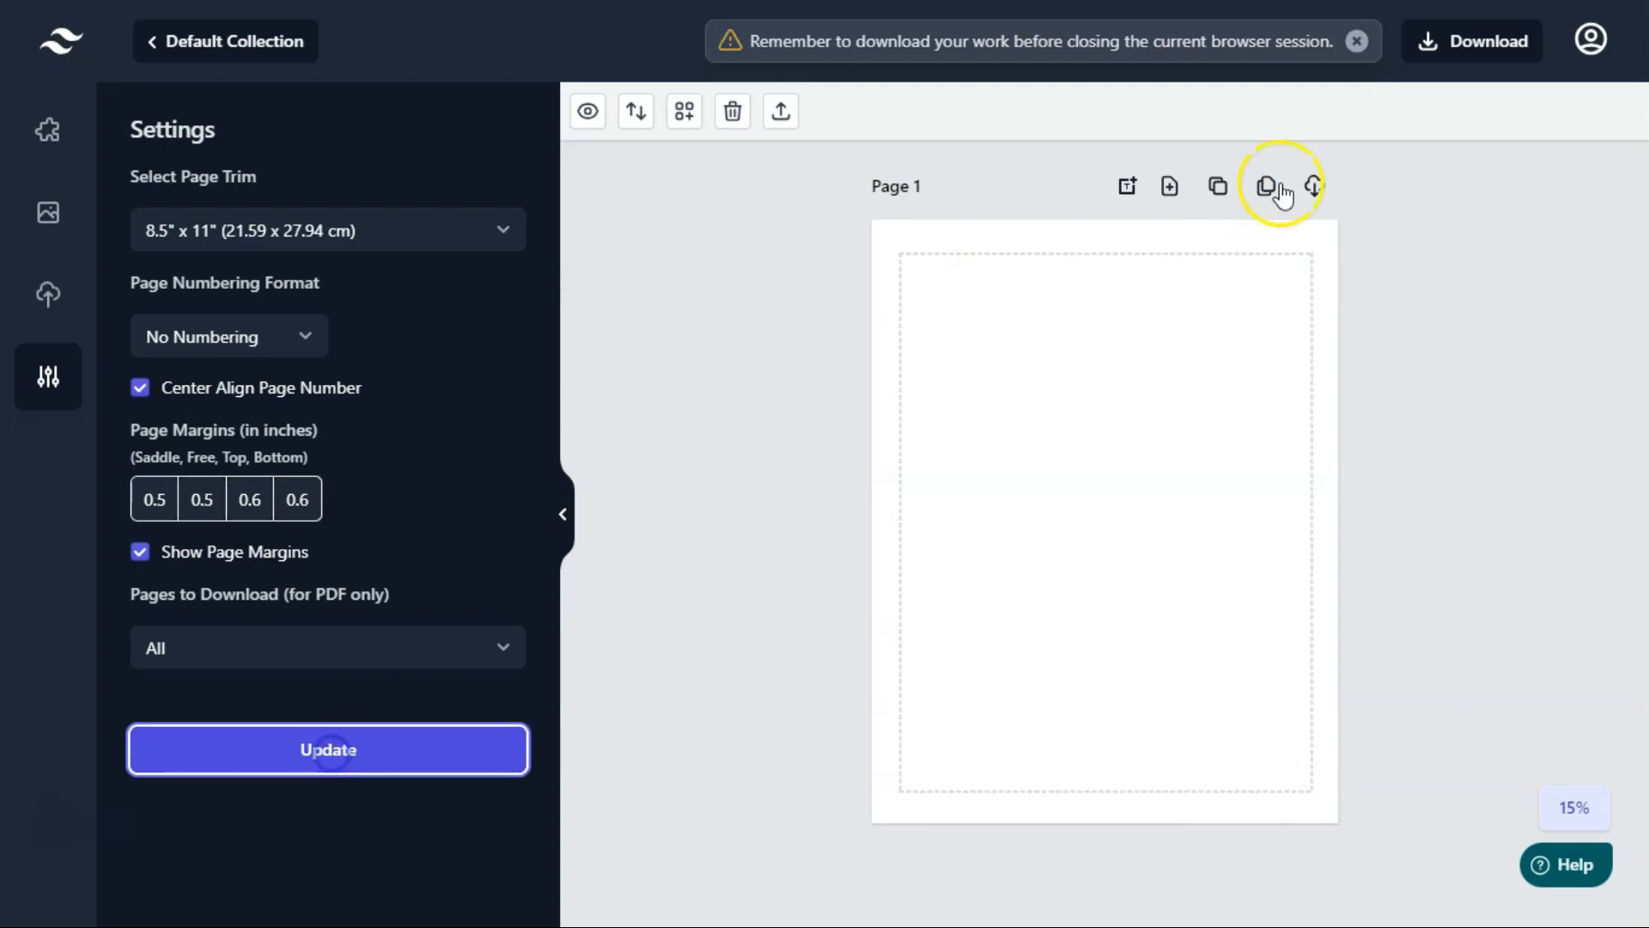
# Add the first Count And Write template, the one with apples and an answer line, to the blank page.
pyautogui.click(49, 133)
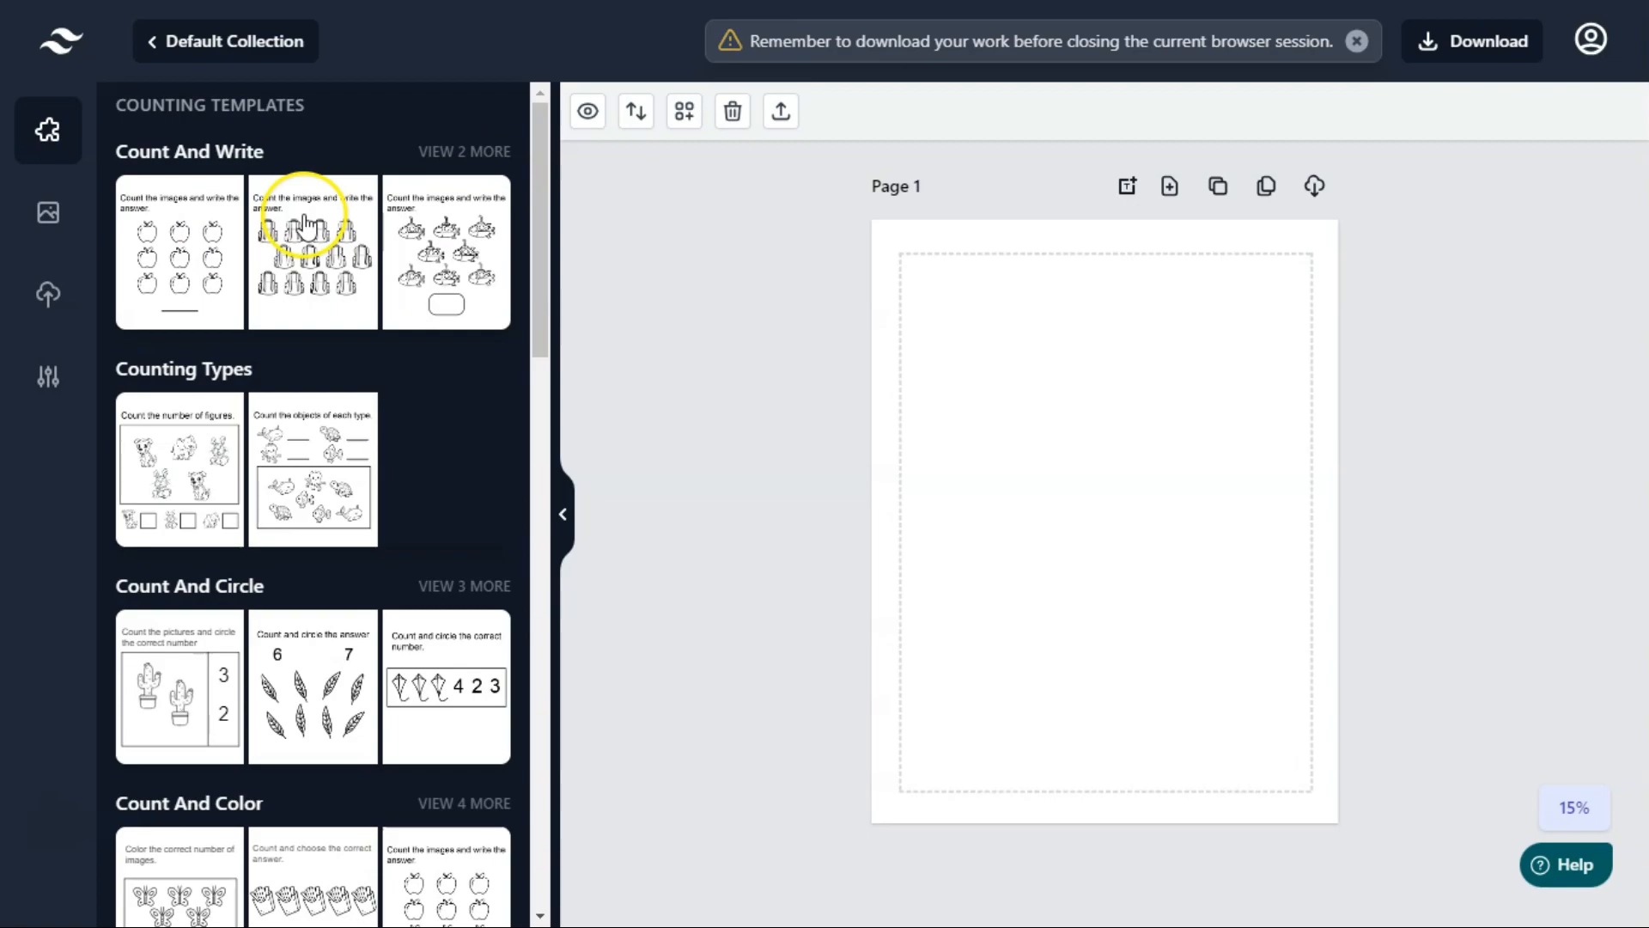
pyautogui.click(183, 258)
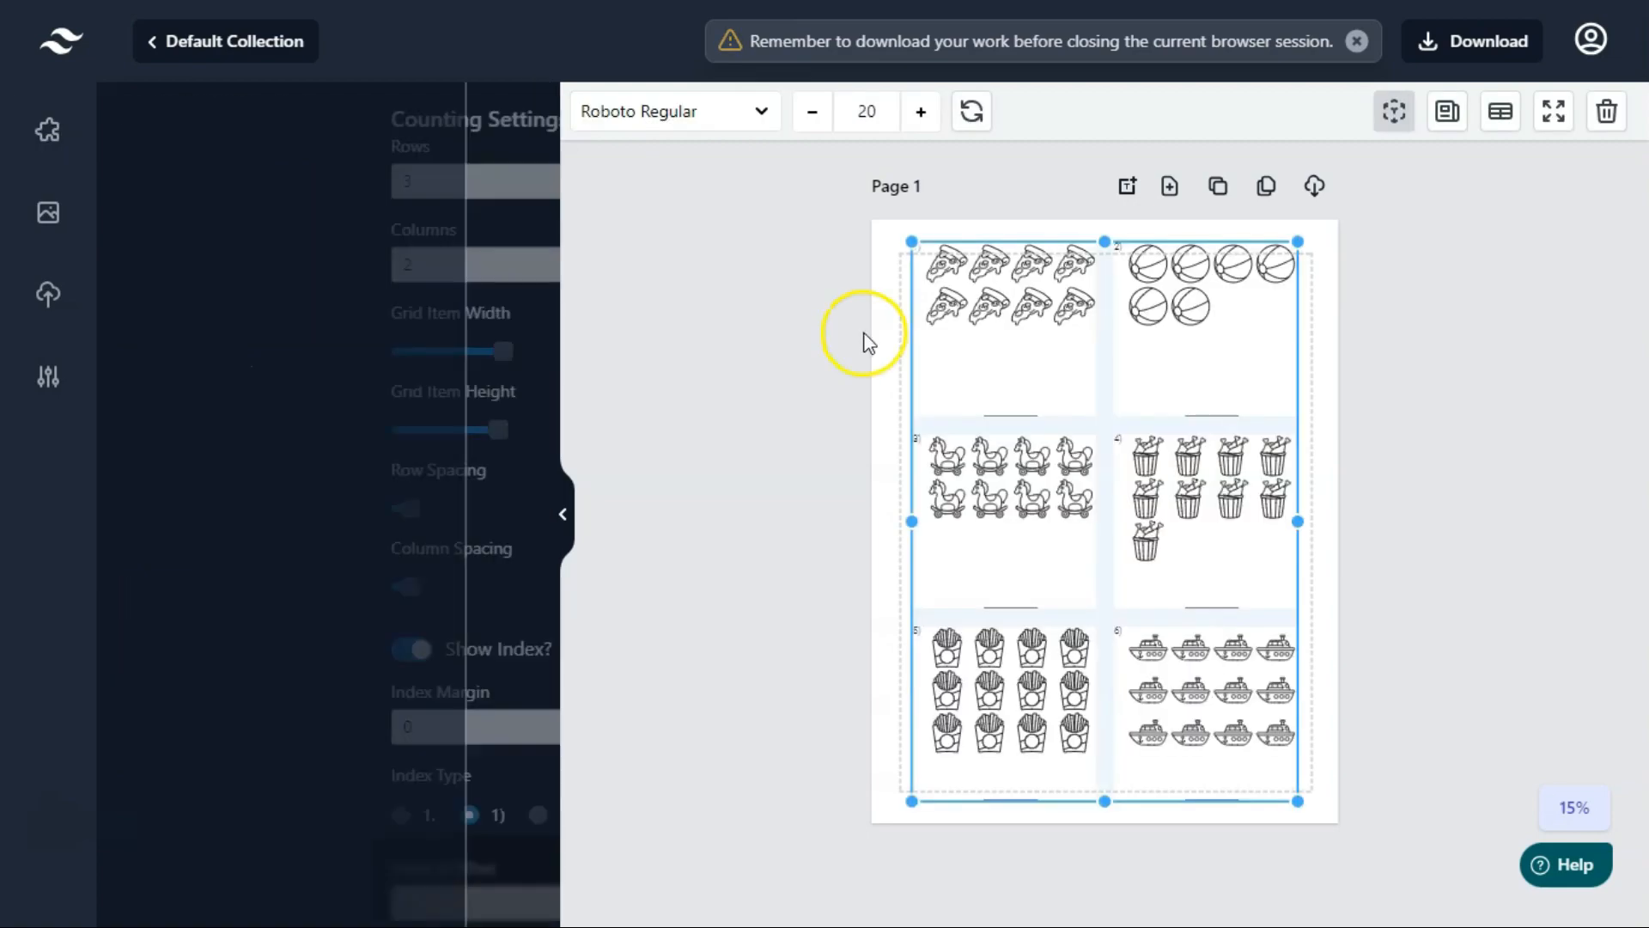
pyautogui.click(1523, 412)
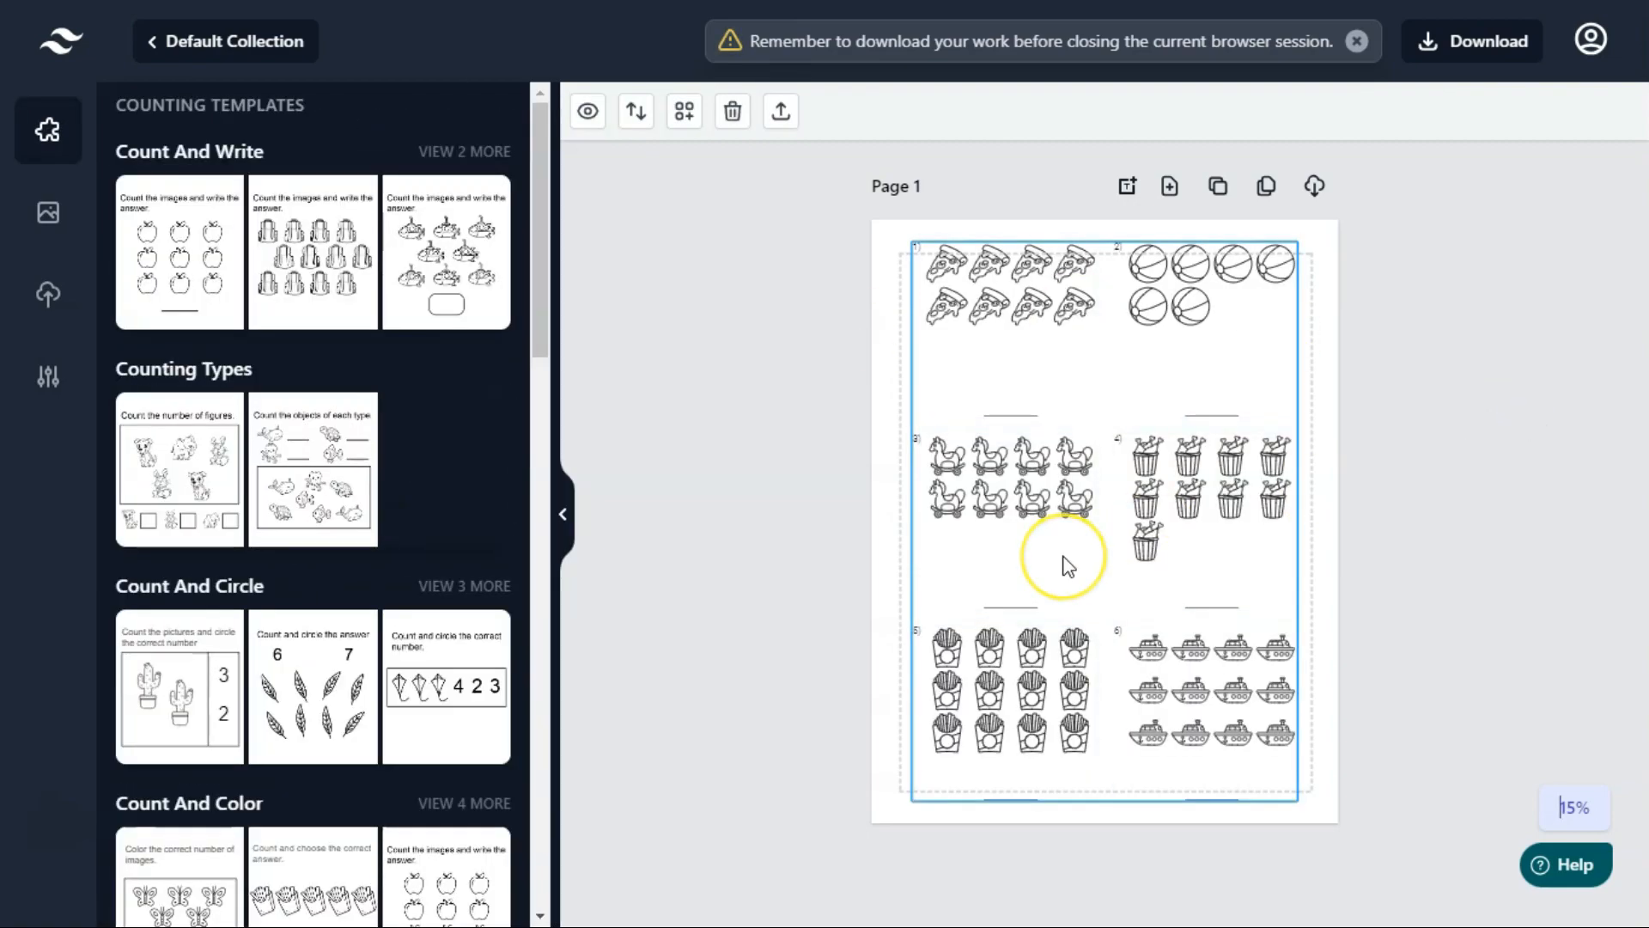
# Reduce the grid item height of the counting worksheet slightly and move the grid down inside the page margins.
pyautogui.click(1046, 422)
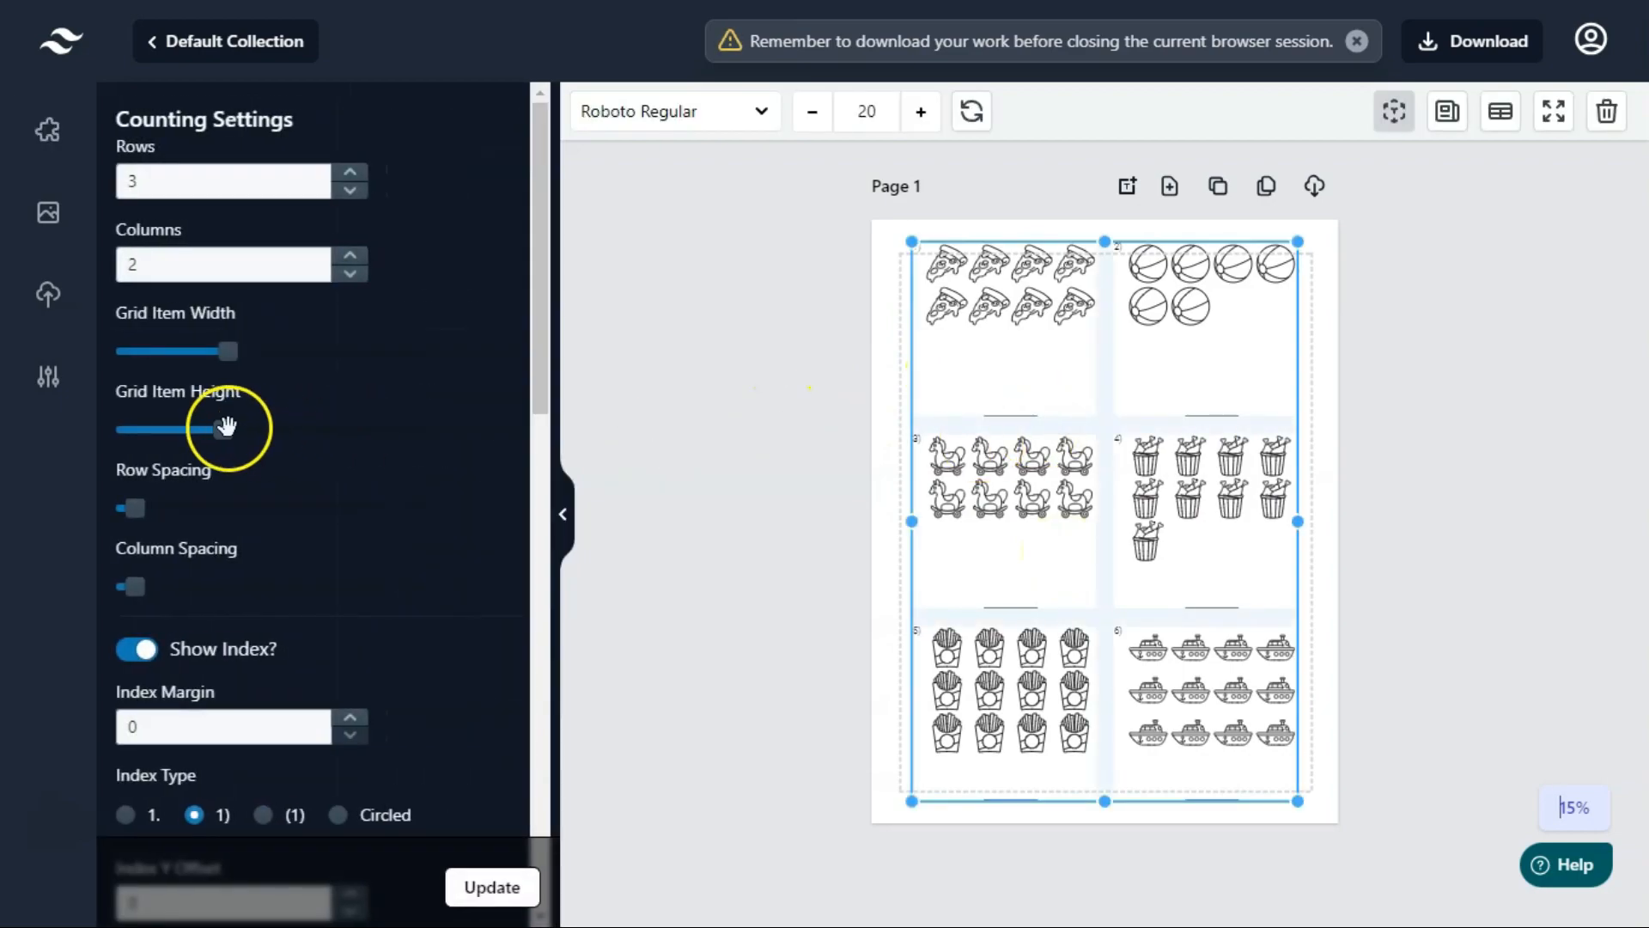
pyautogui.moveTo(214, 431); pyautogui.dragTo(210, 429)
pyautogui.click(496, 889)
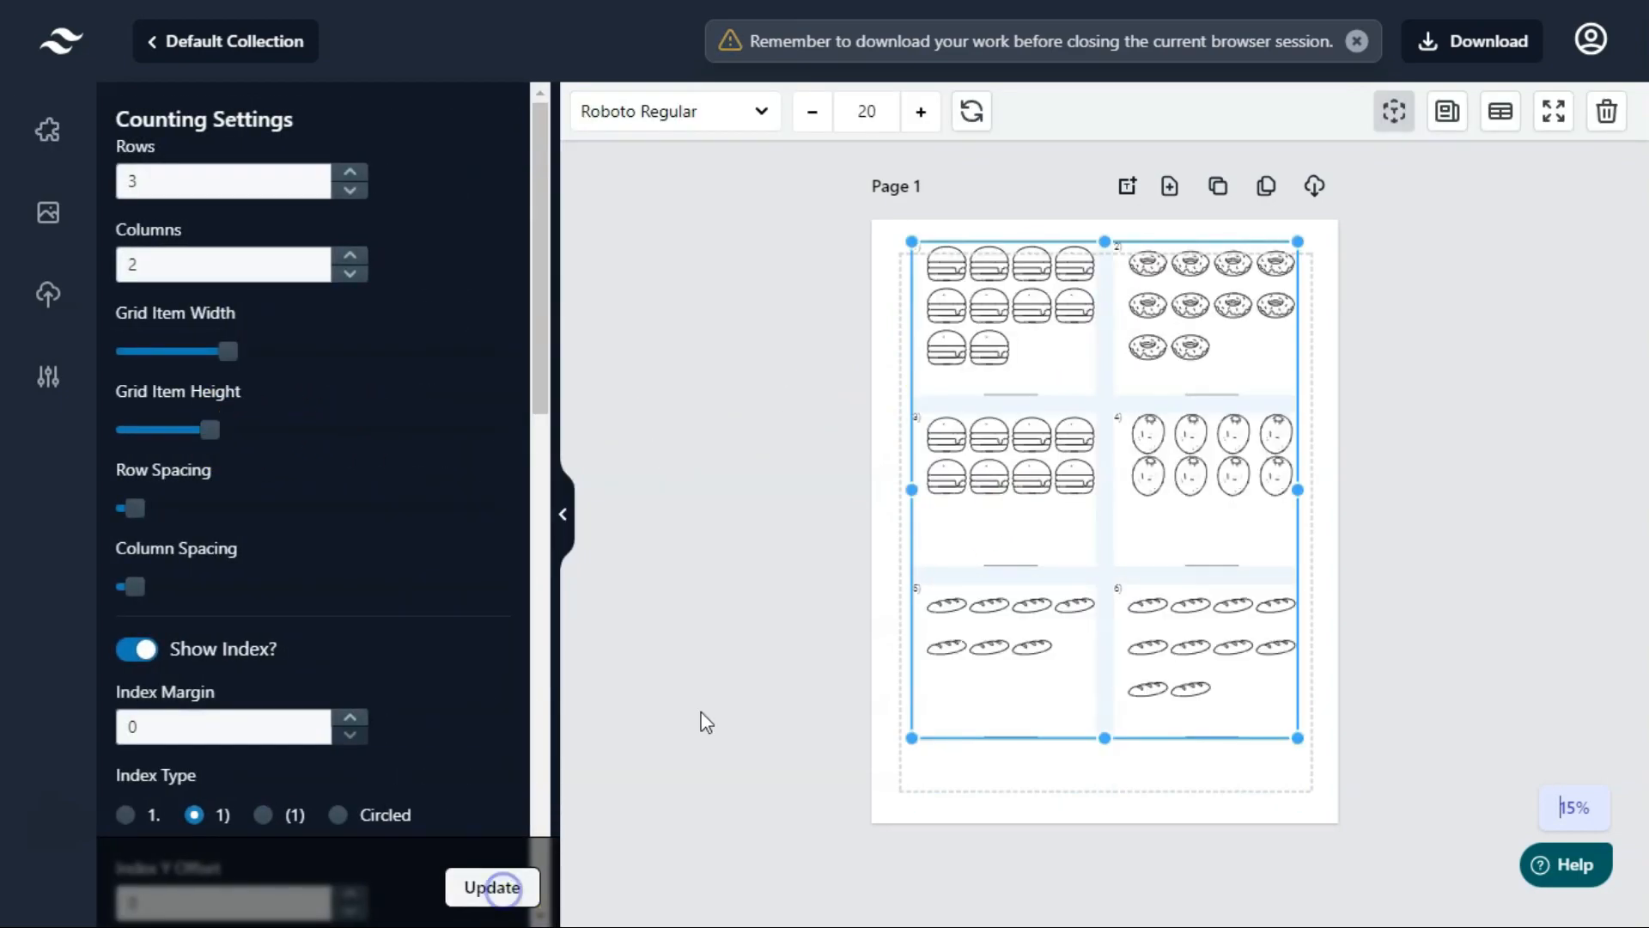
pyautogui.moveTo(1129, 432); pyautogui.dragTo(1116, 461)
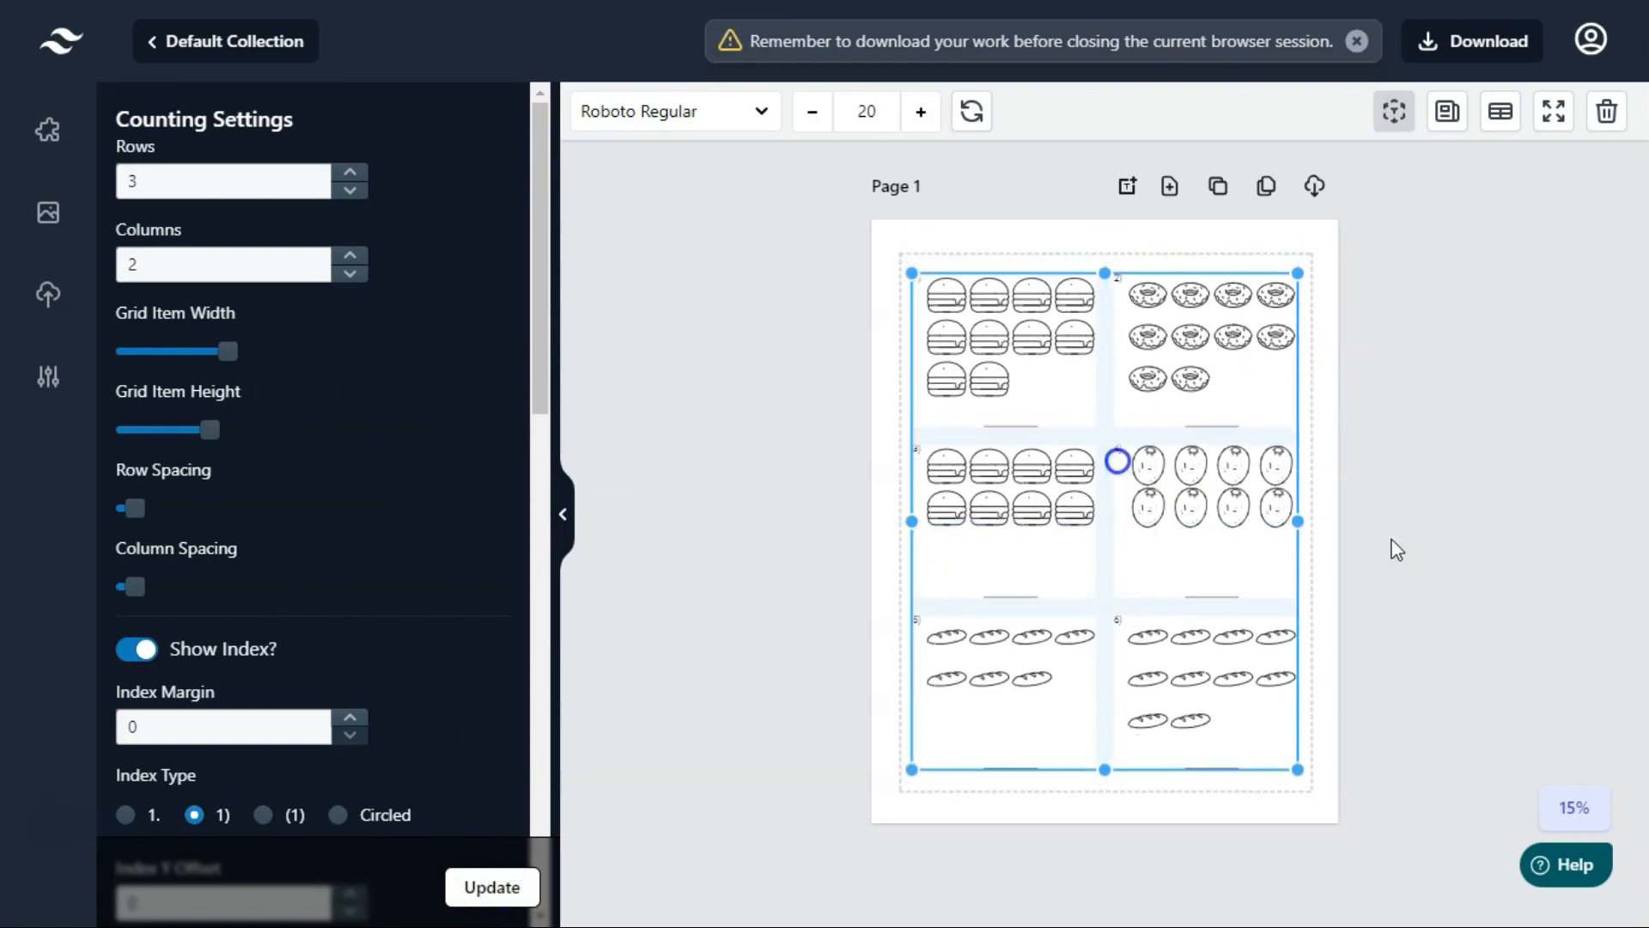
pyautogui.click(1394, 541)
# Zoom to 25% and add the question "Count the objects and write the number" above the counting grid.
pyautogui.click(1573, 811)
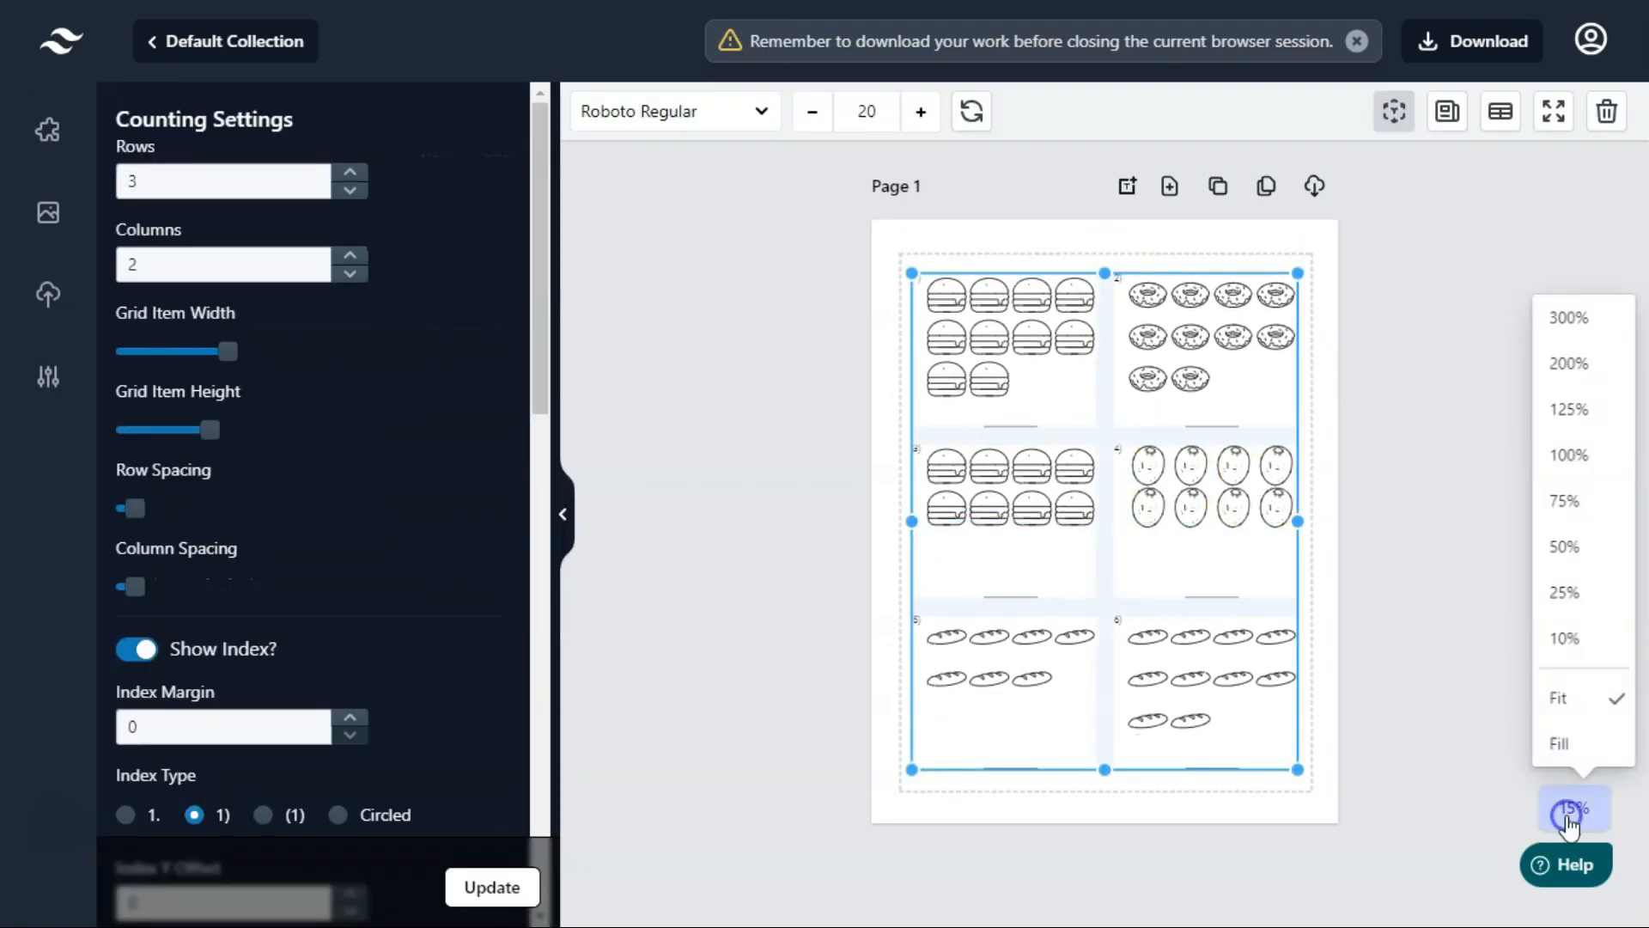
pyautogui.click(1565, 592)
pyautogui.moveTo(1642, 519); pyautogui.dragTo(1640, 563)
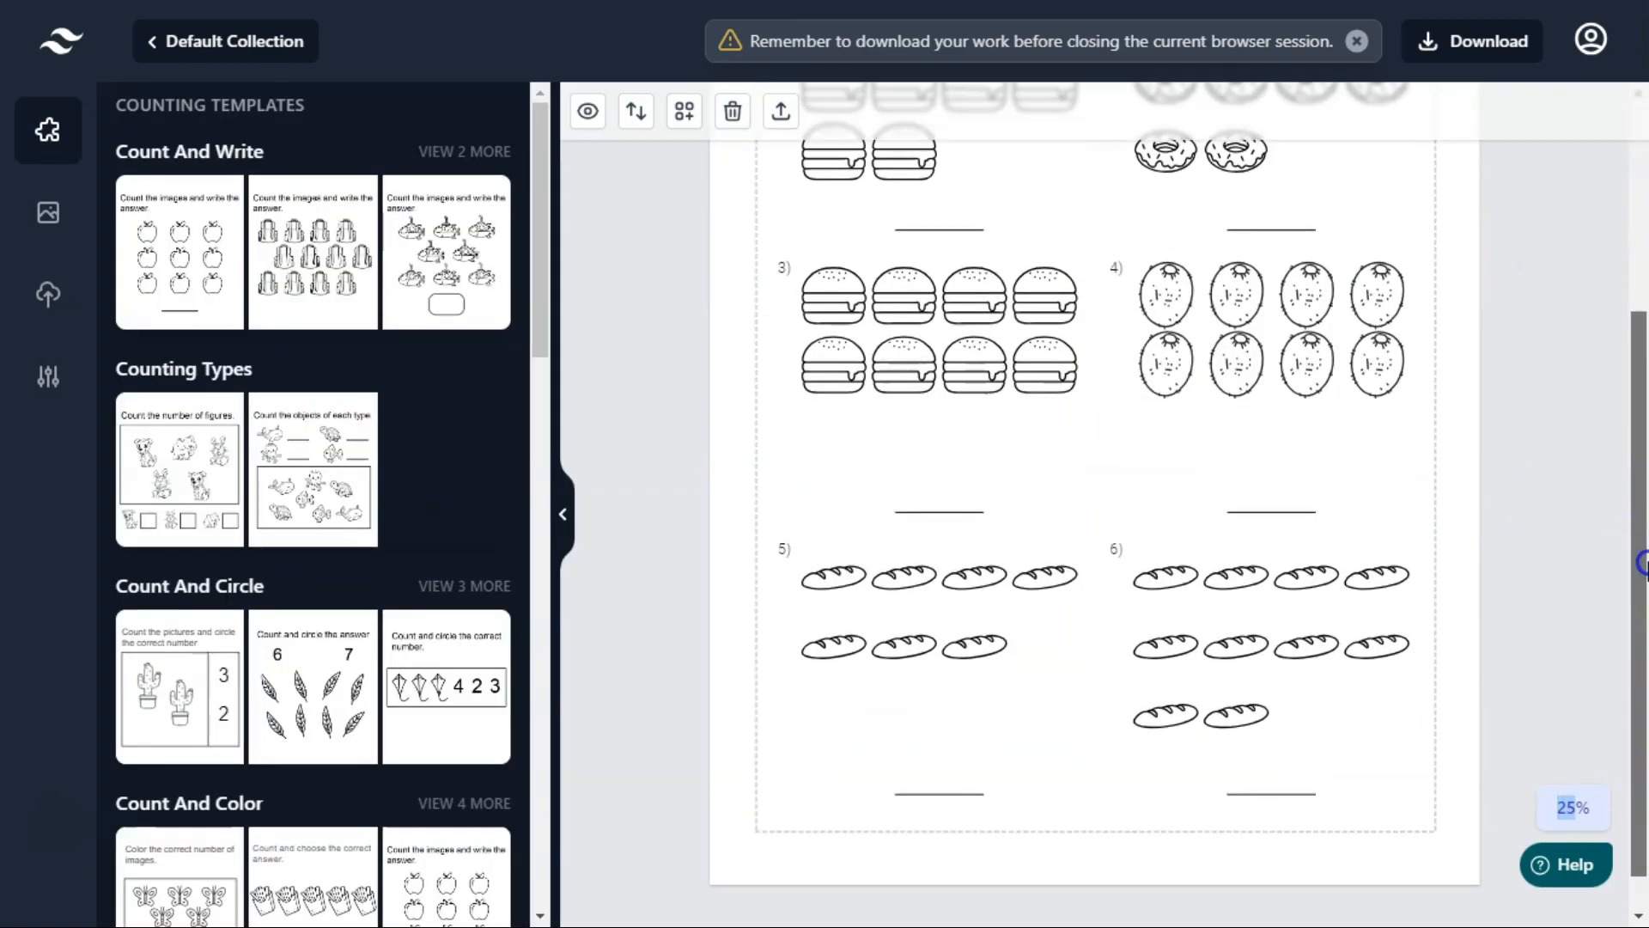
pyautogui.click(1178, 387)
pyautogui.moveTo(1638, 434); pyautogui.dragTo(1599, 258)
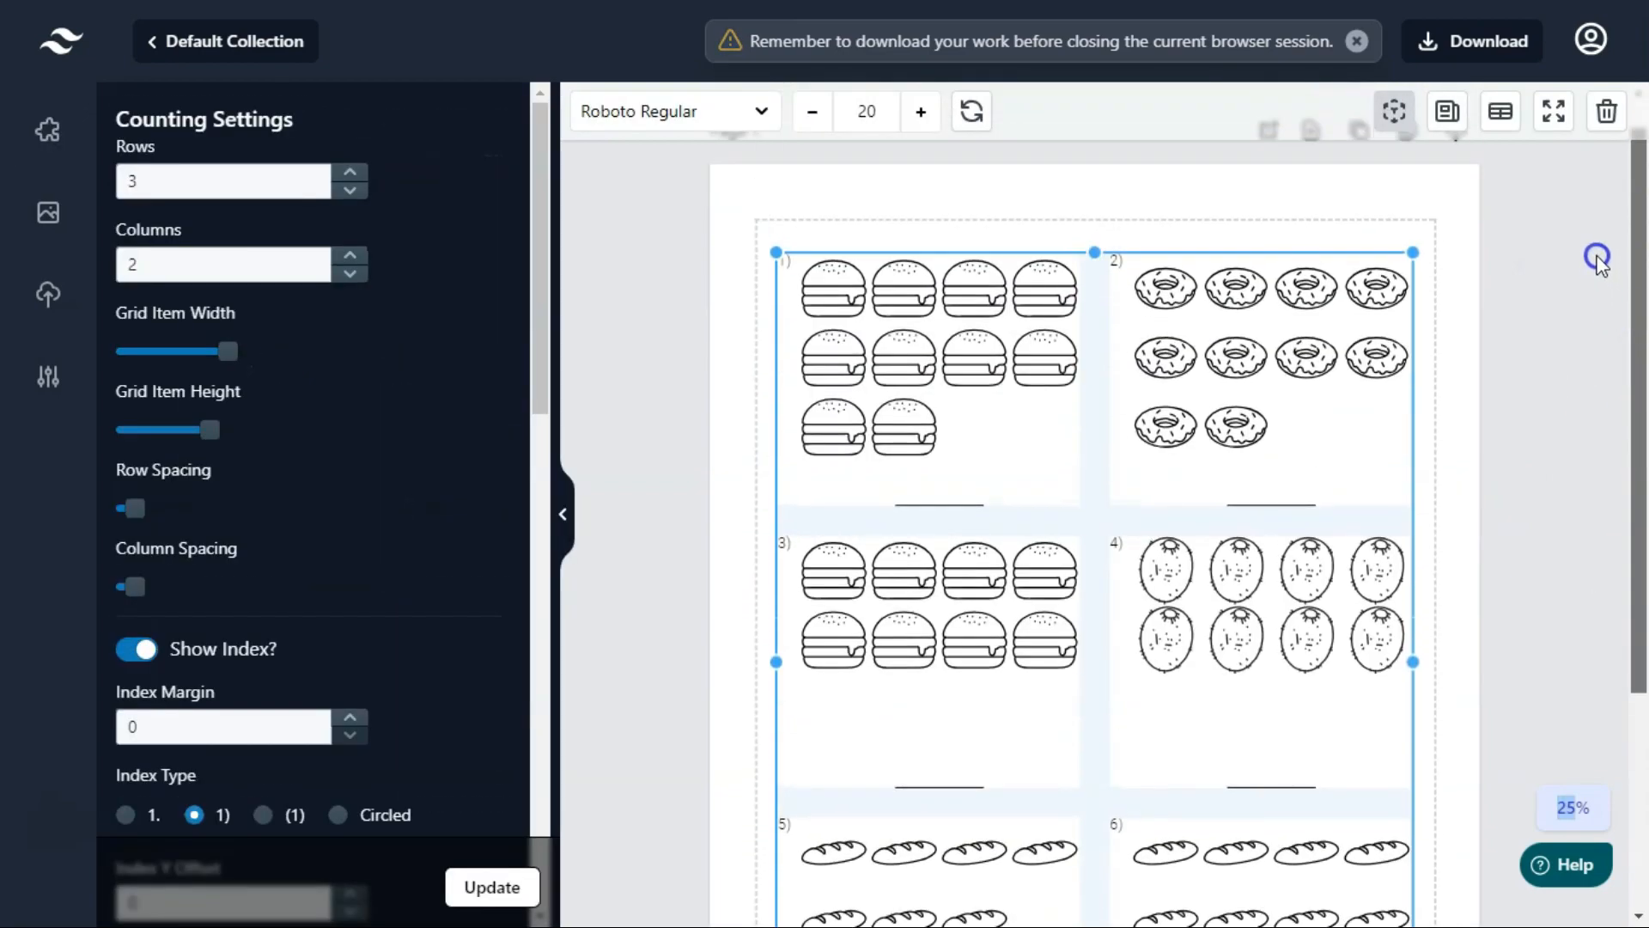
pyautogui.click(1445, 112)
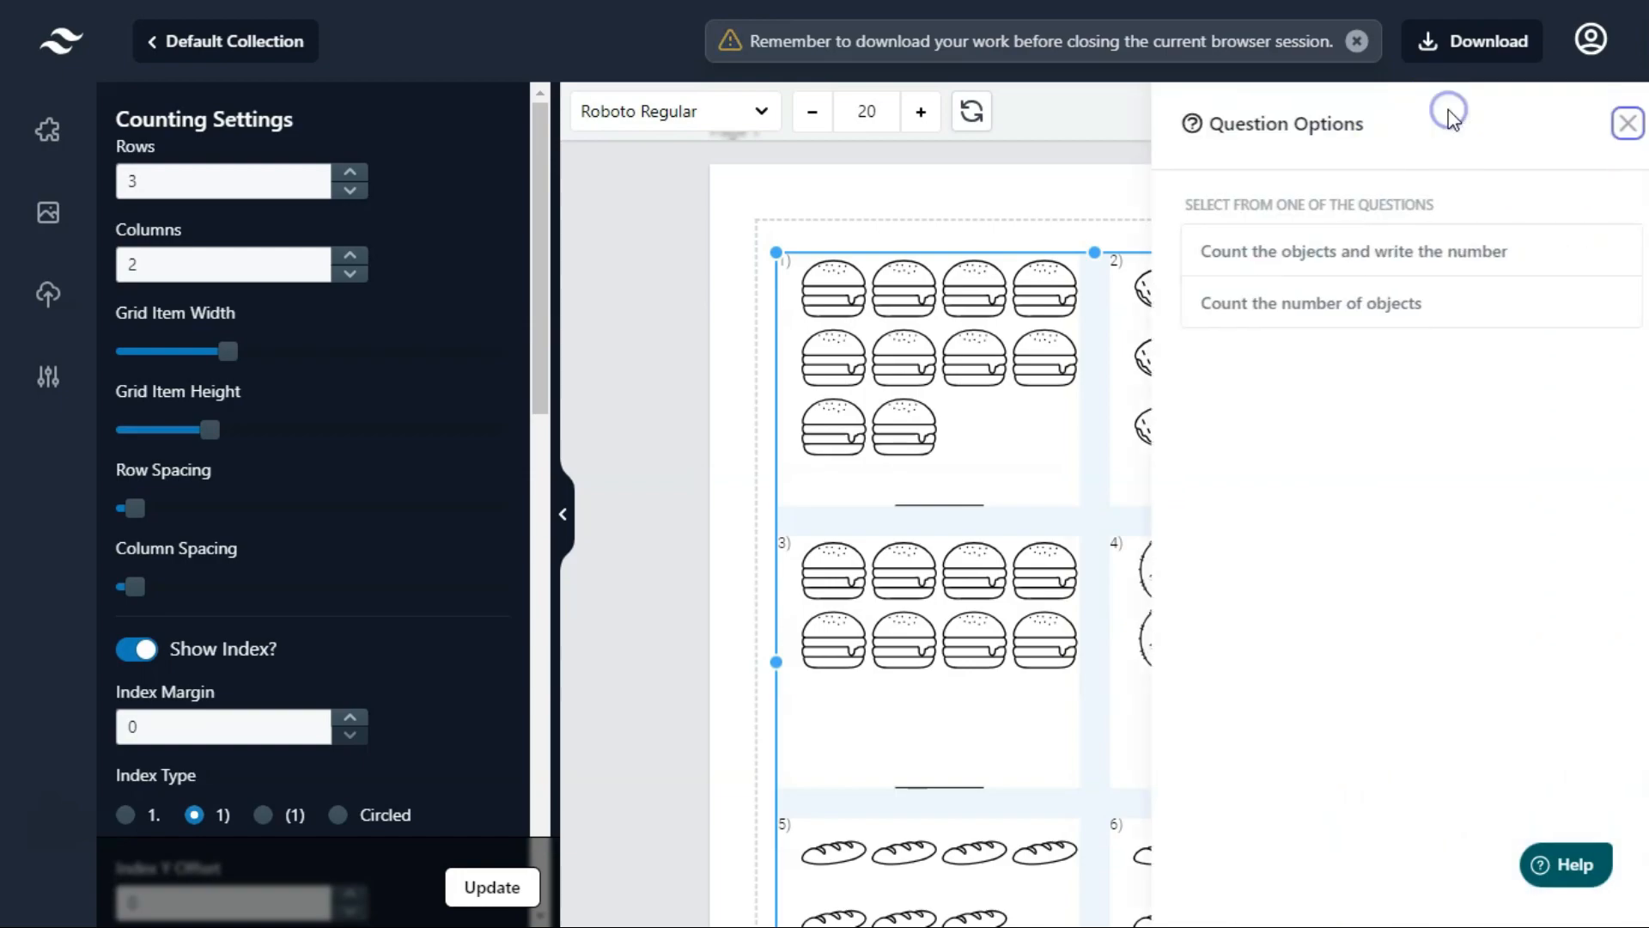
pyautogui.click(1245, 271)
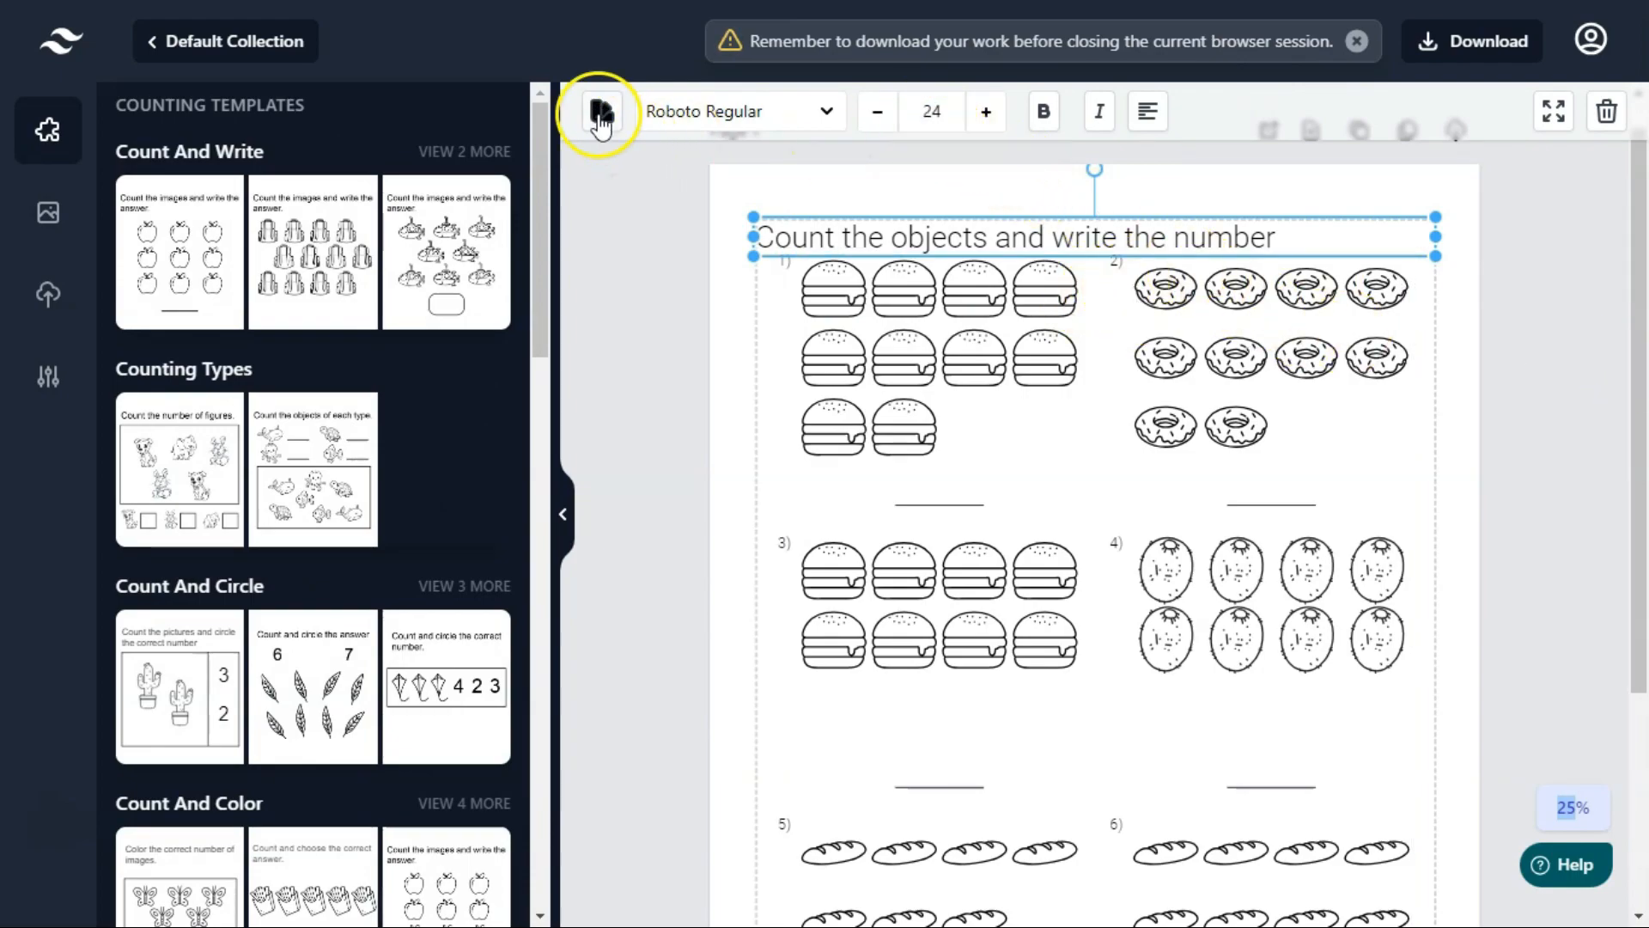
# Pull the counting grid's upper edge slightly down from the question text and regenerate the grid's data.
pyautogui.click(1238, 494)
pyautogui.scroll(-4, 1095, 485)
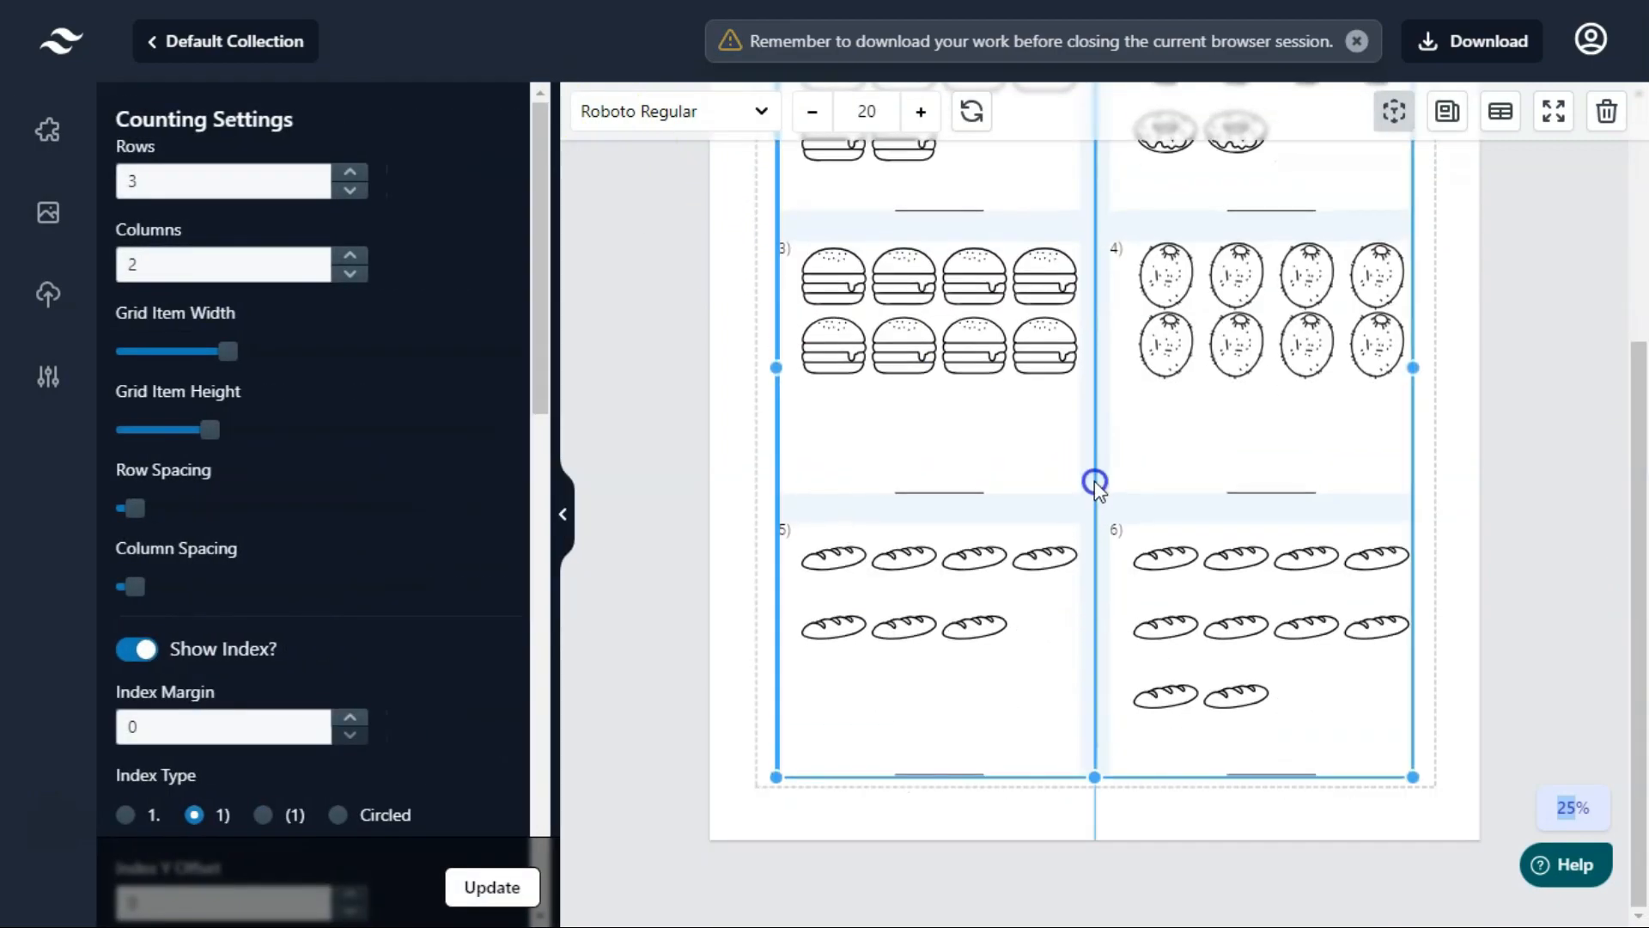
pyautogui.scroll(4, 1094, 481)
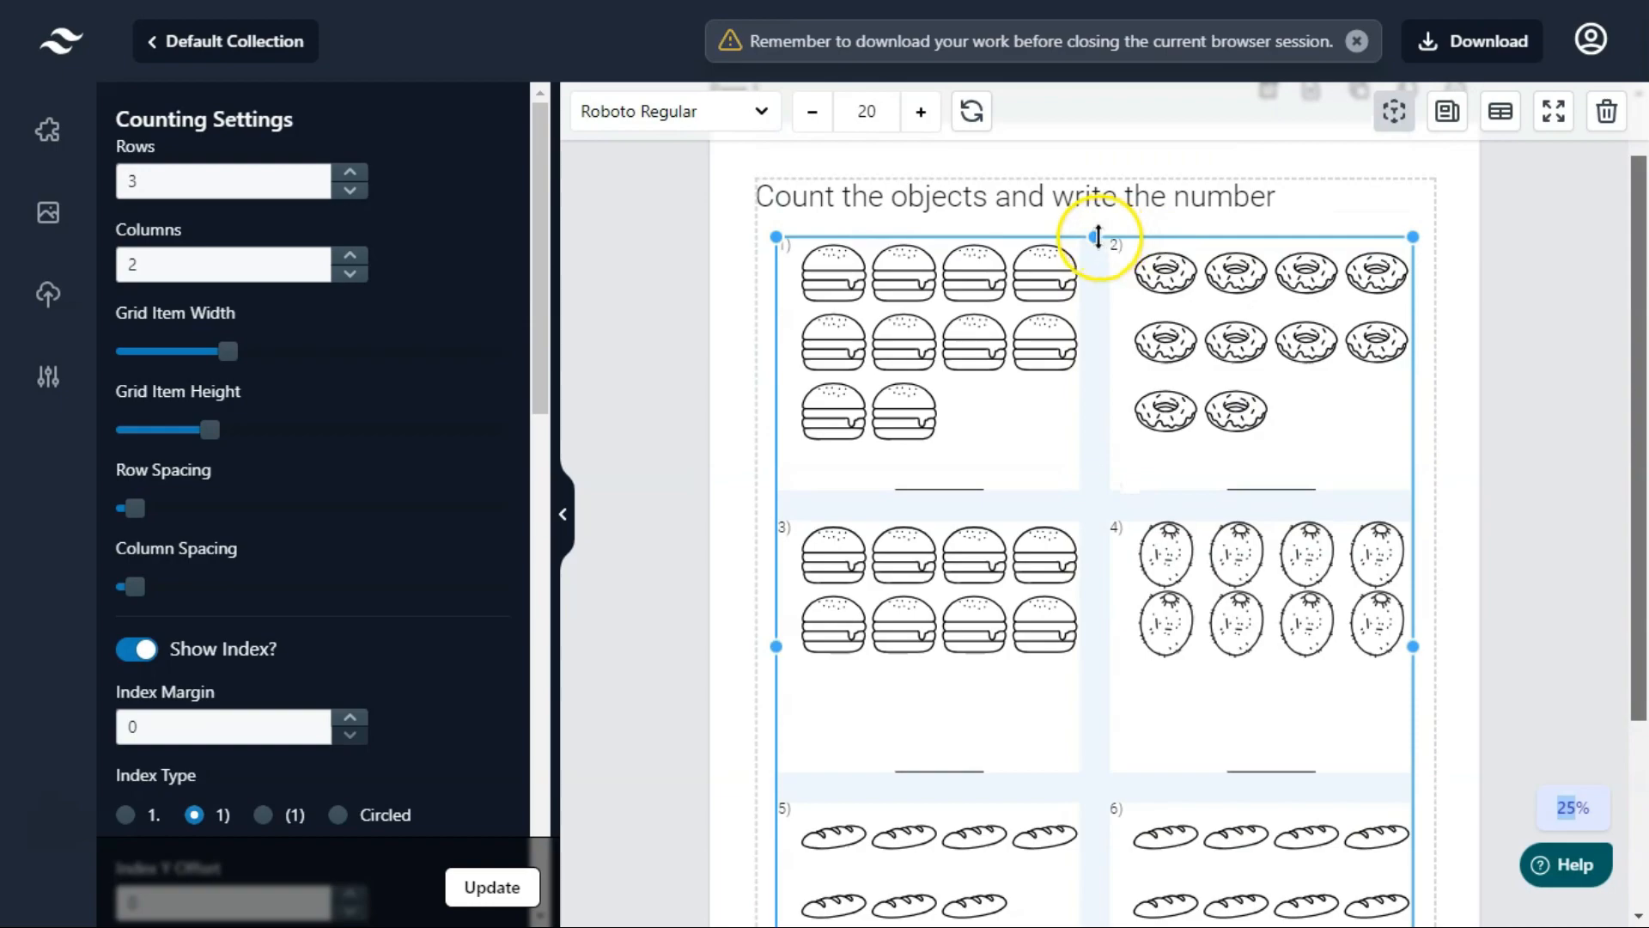
pyautogui.moveTo(1097, 253); pyautogui.dragTo(1096, 258)
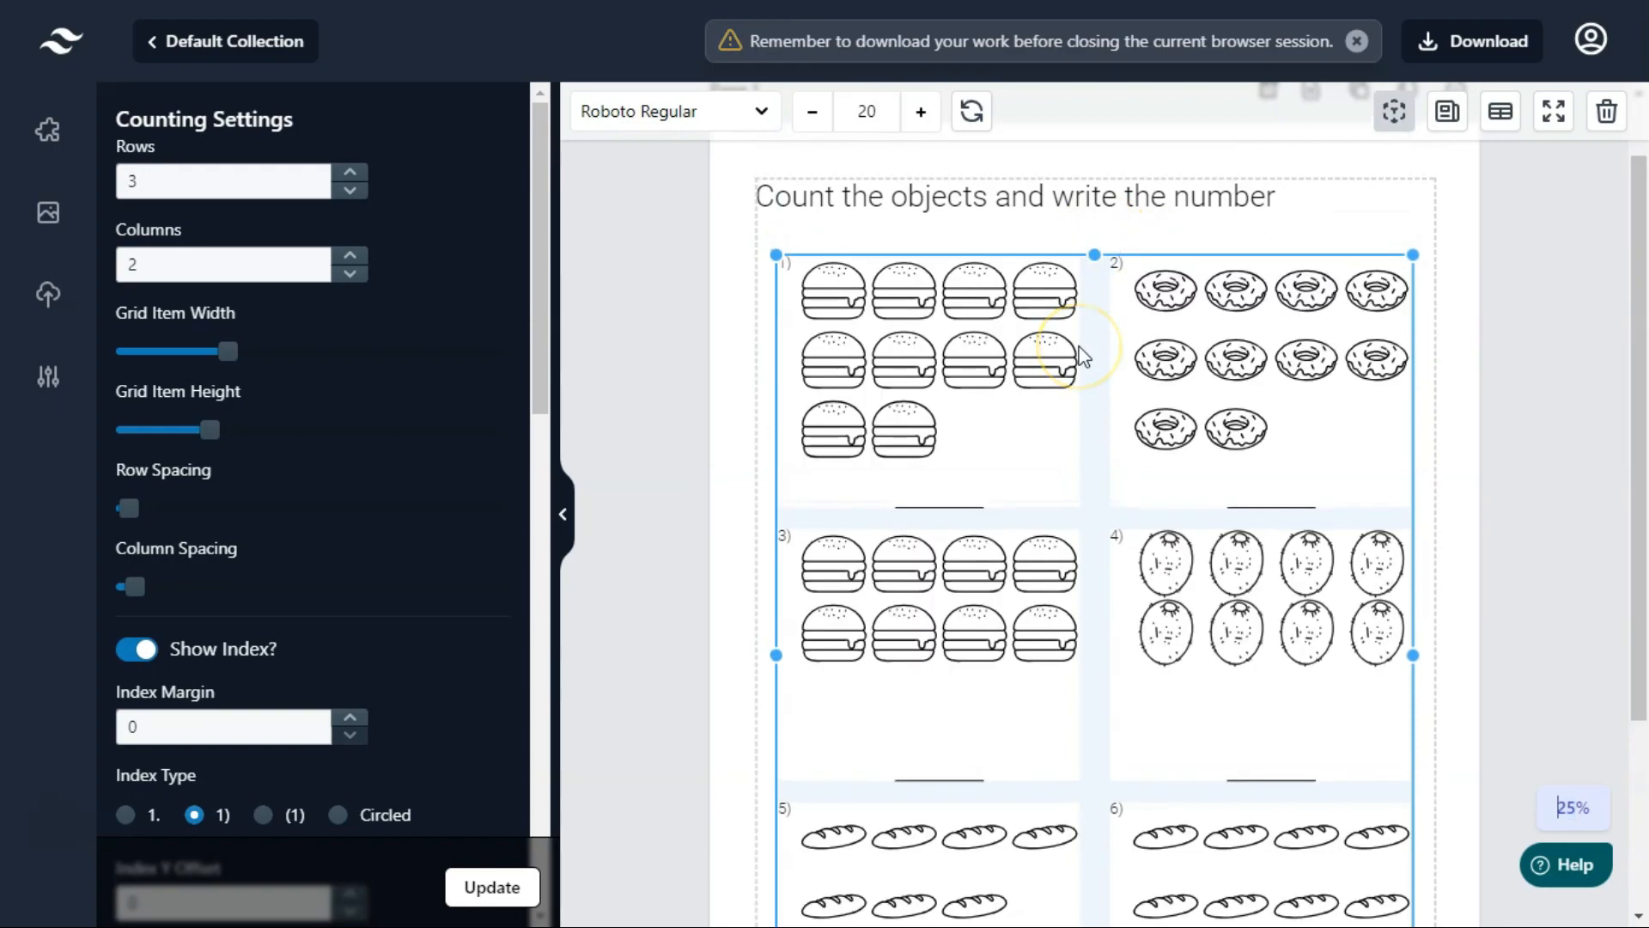
pyautogui.click(972, 118)
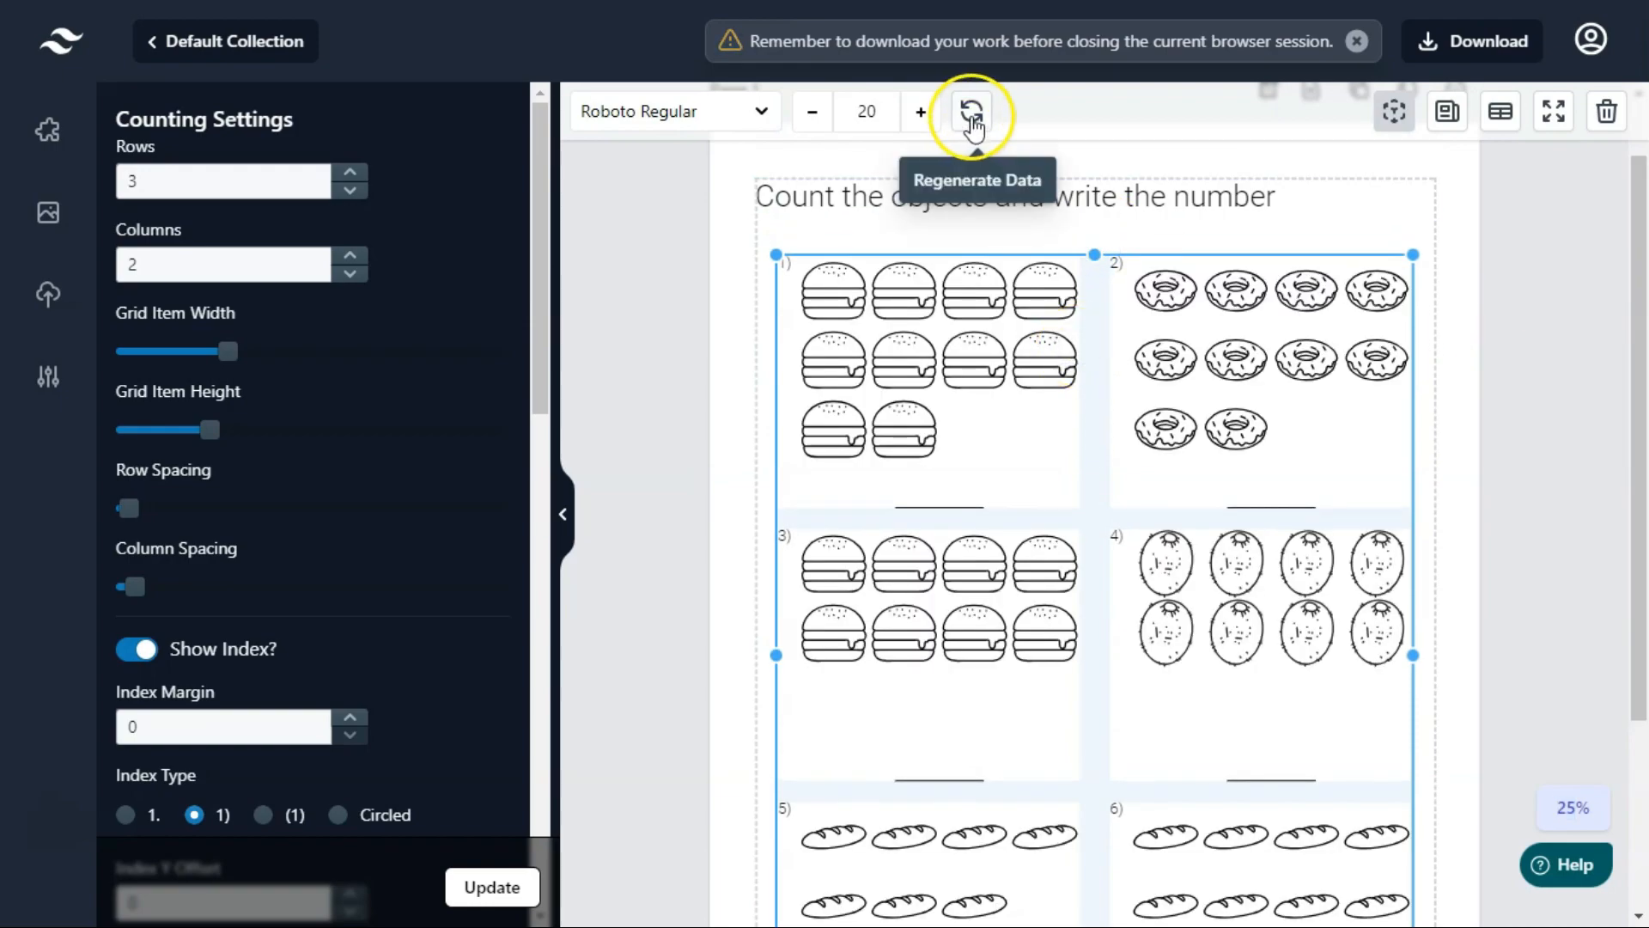
pyautogui.click(1095, 428)
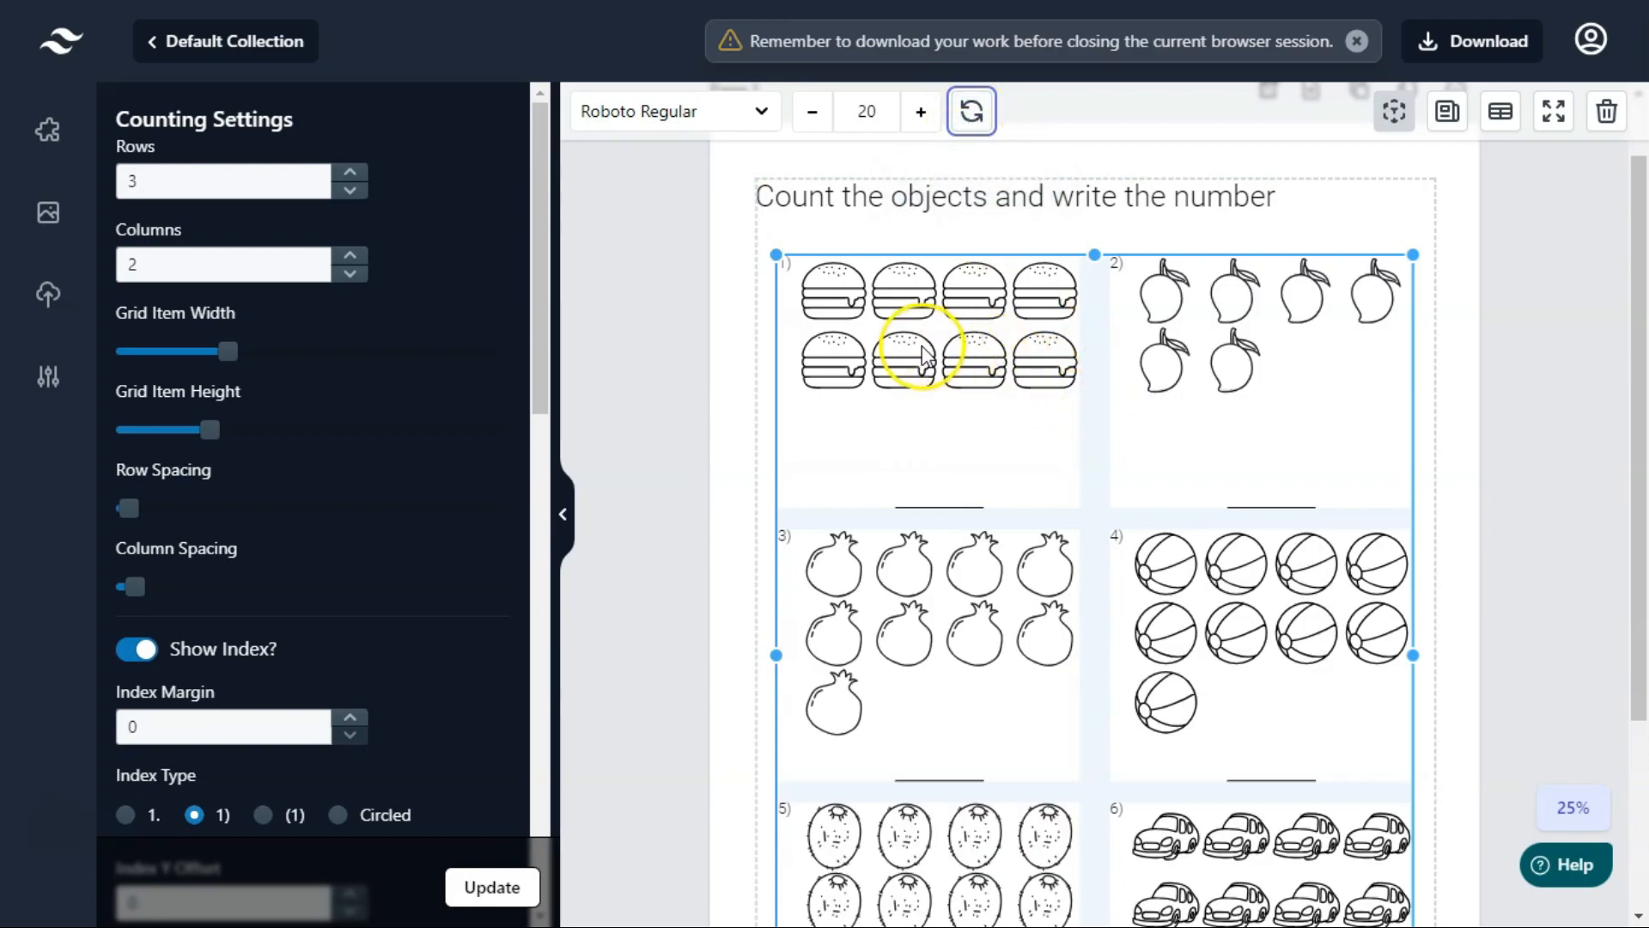
# Reduce the icon scale of the counting grid slightly.
pyautogui.moveTo(548, 344); pyautogui.dragTo(542, 593)
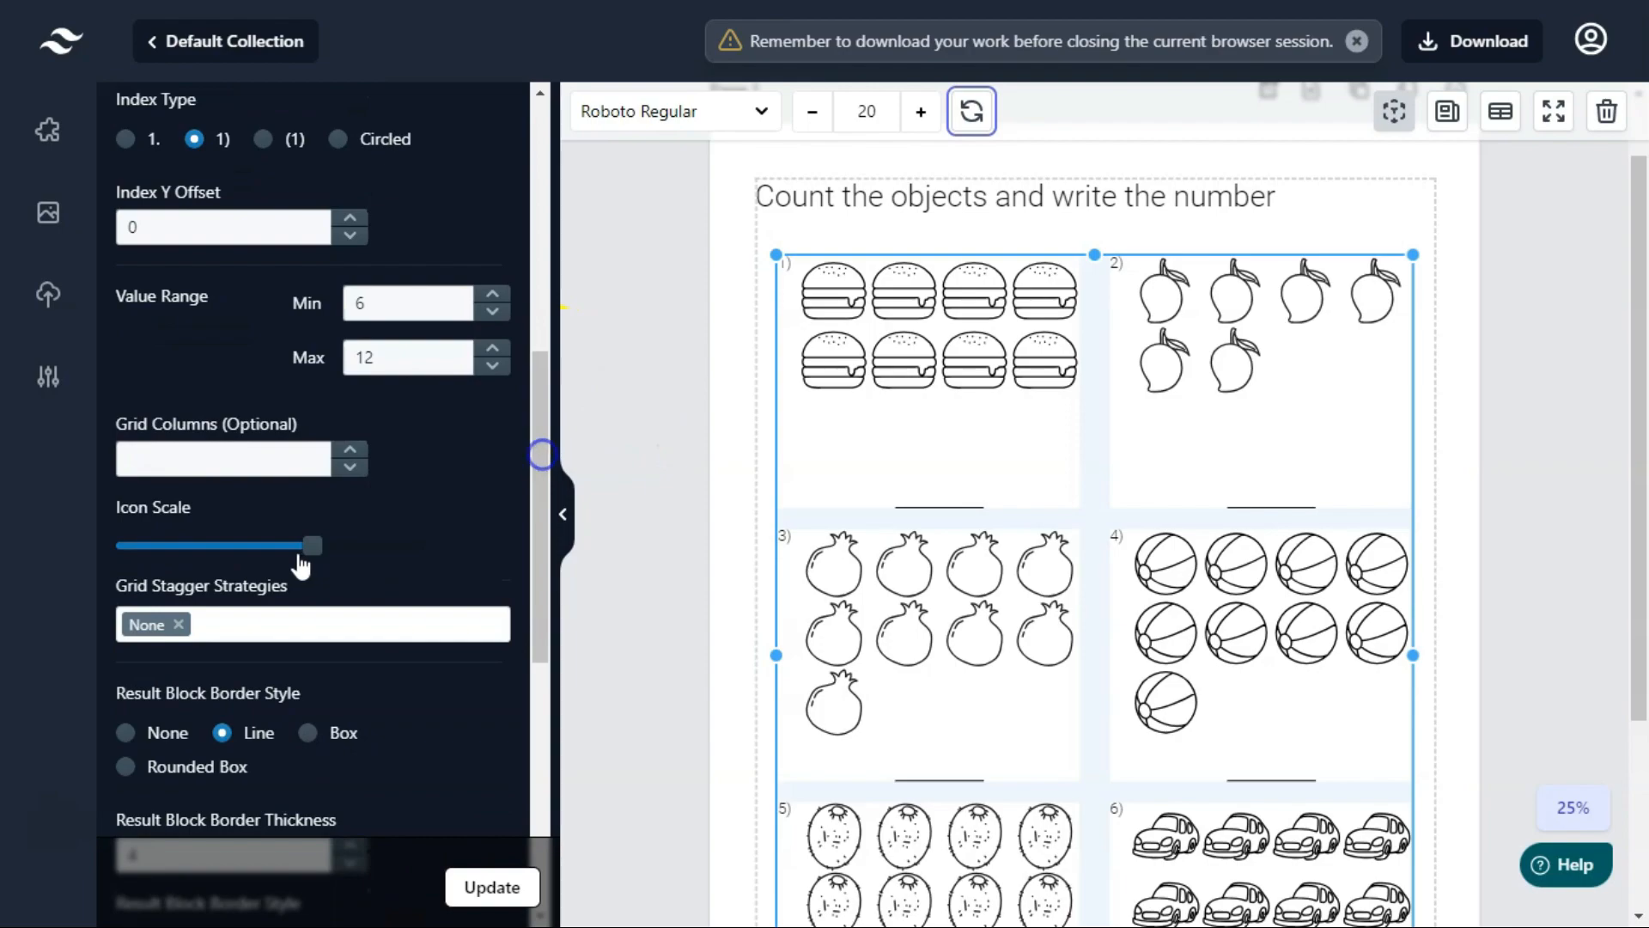
pyautogui.click(307, 546)
pyautogui.click(481, 885)
pyautogui.moveTo(298, 546); pyautogui.dragTo(273, 546)
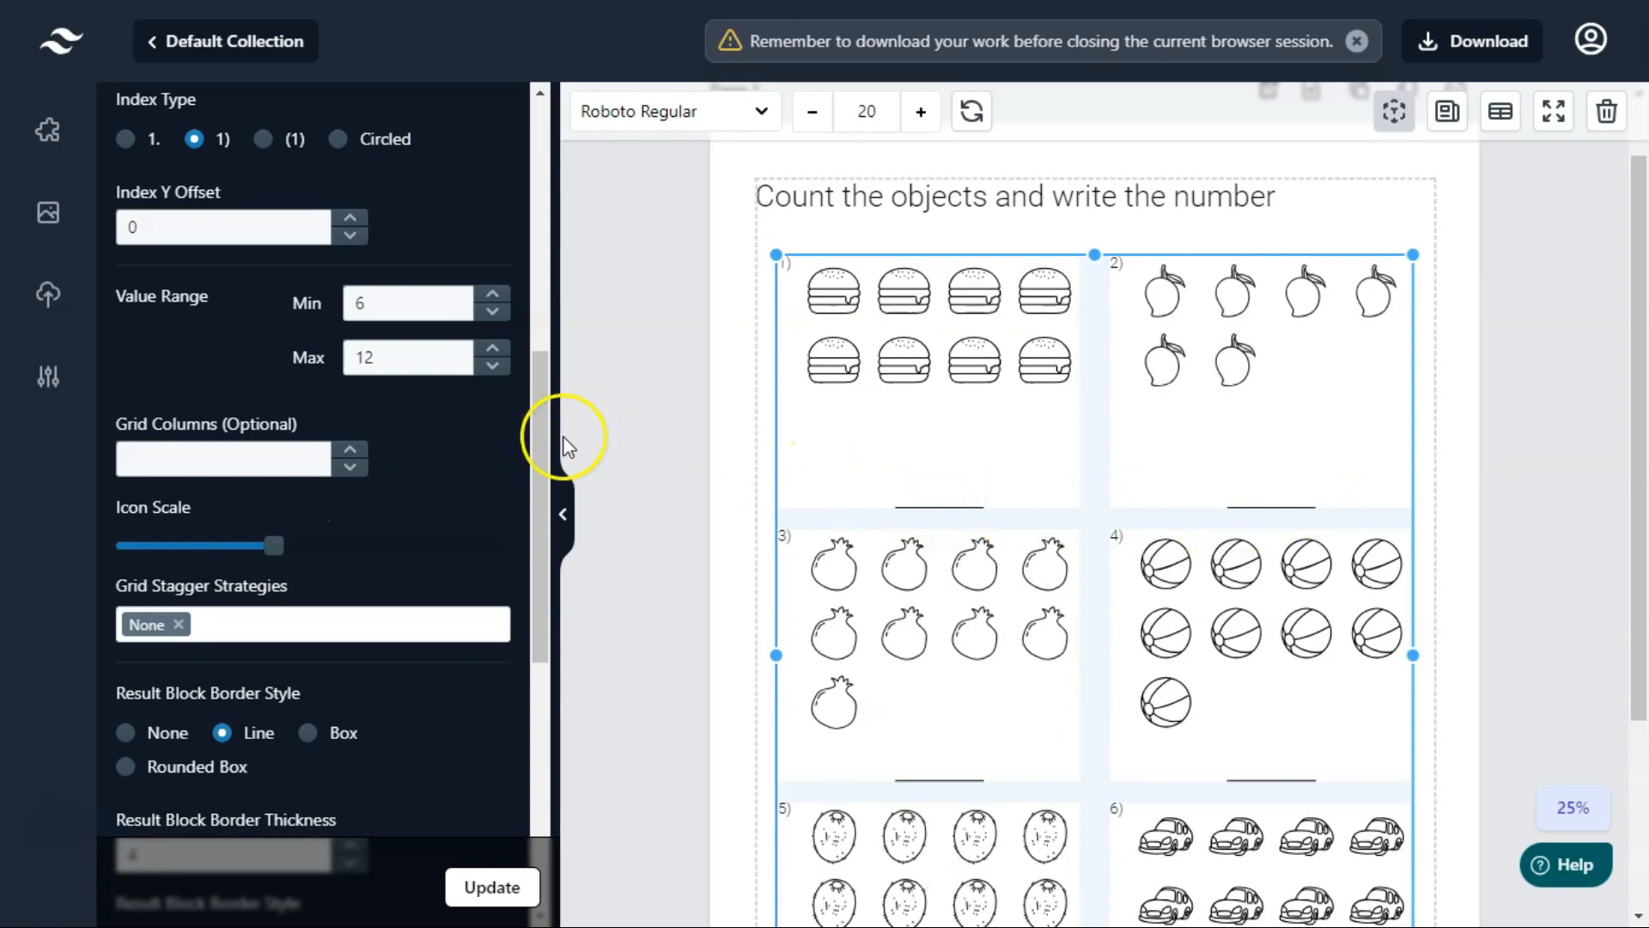
# Change the result block border to a Box with a Dashed style and update the grid.
pyautogui.moveTo(541, 454); pyautogui.dragTo(541, 560)
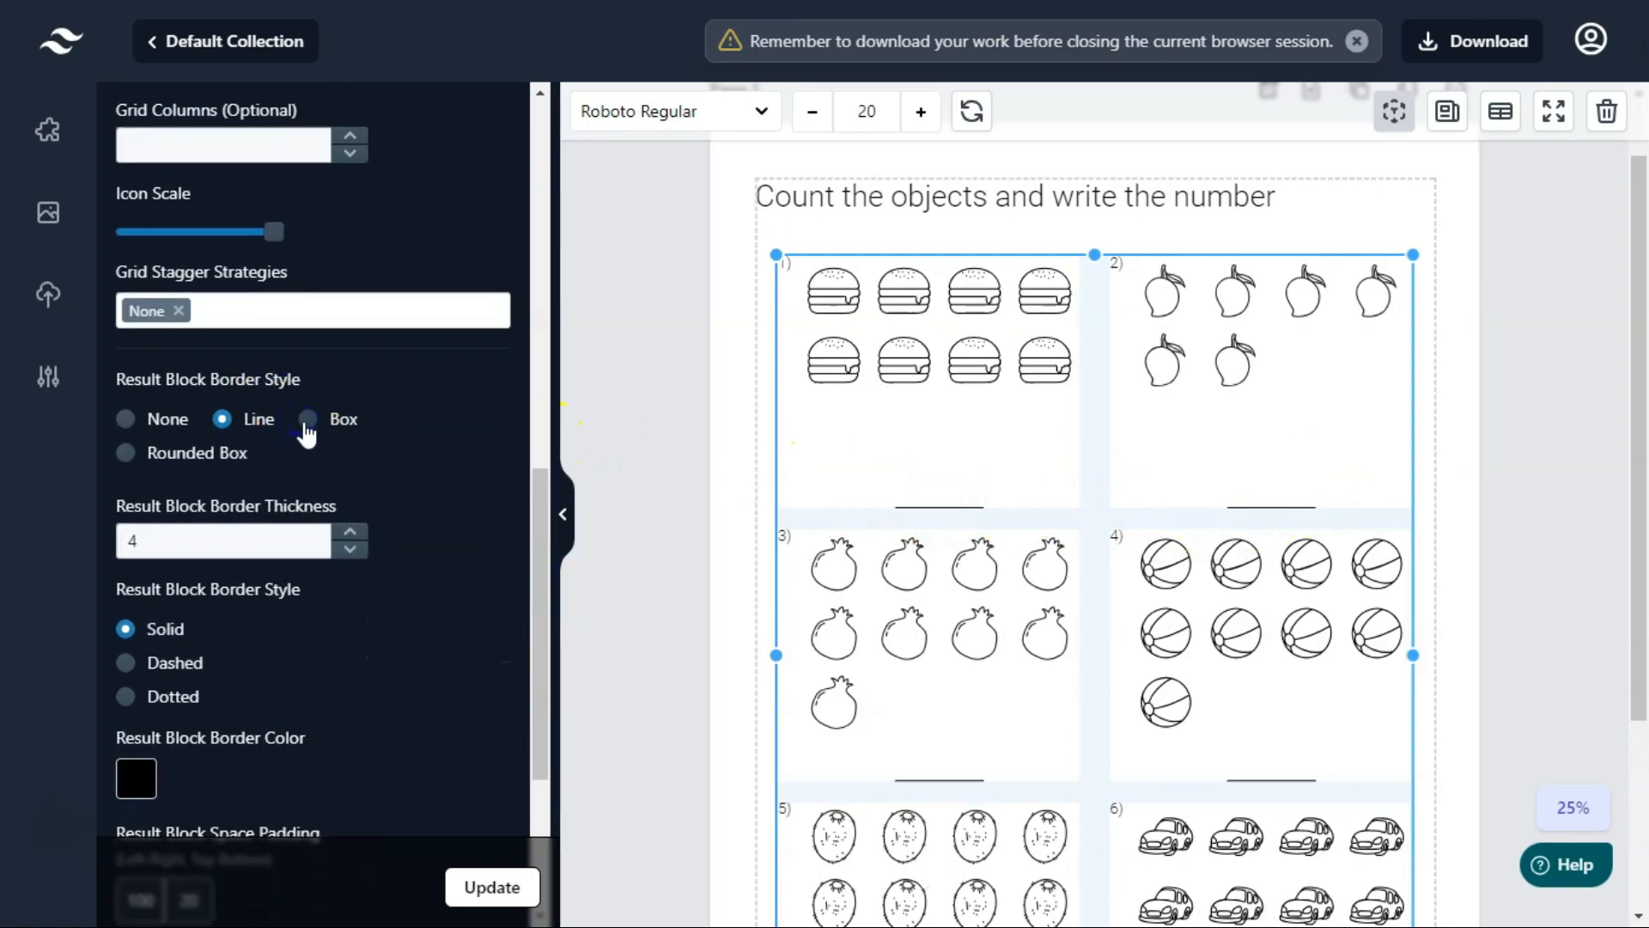
pyautogui.click(127, 662)
pyautogui.click(478, 884)
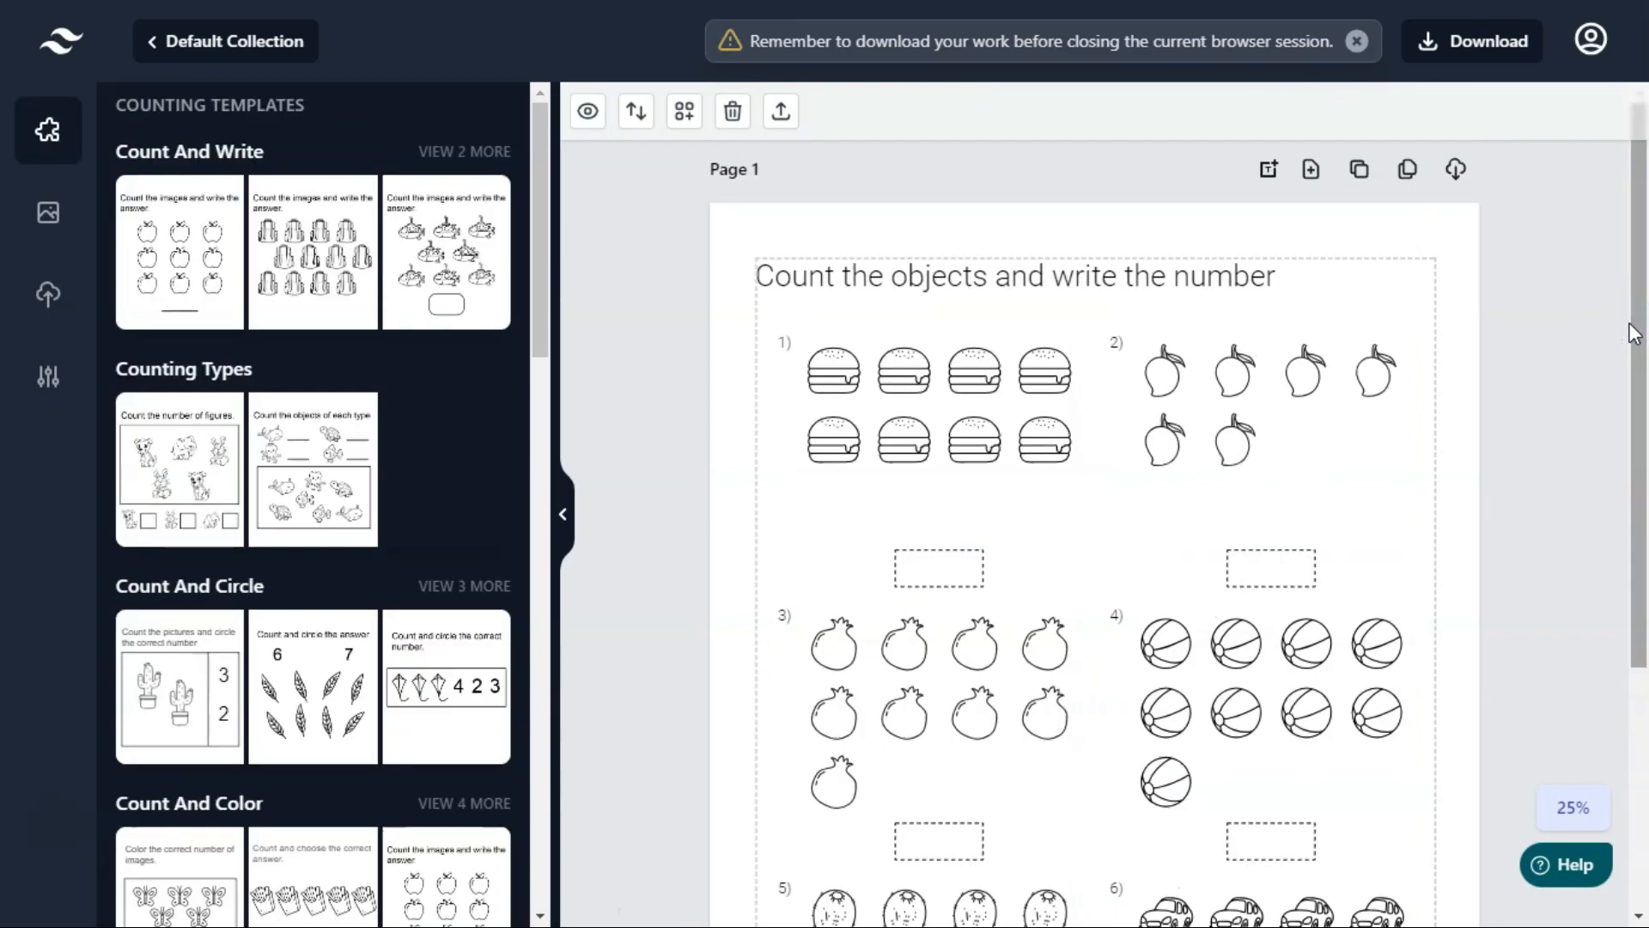
# Clone page 1 and compare the cloned page with the original.
pyautogui.click(1359, 170)
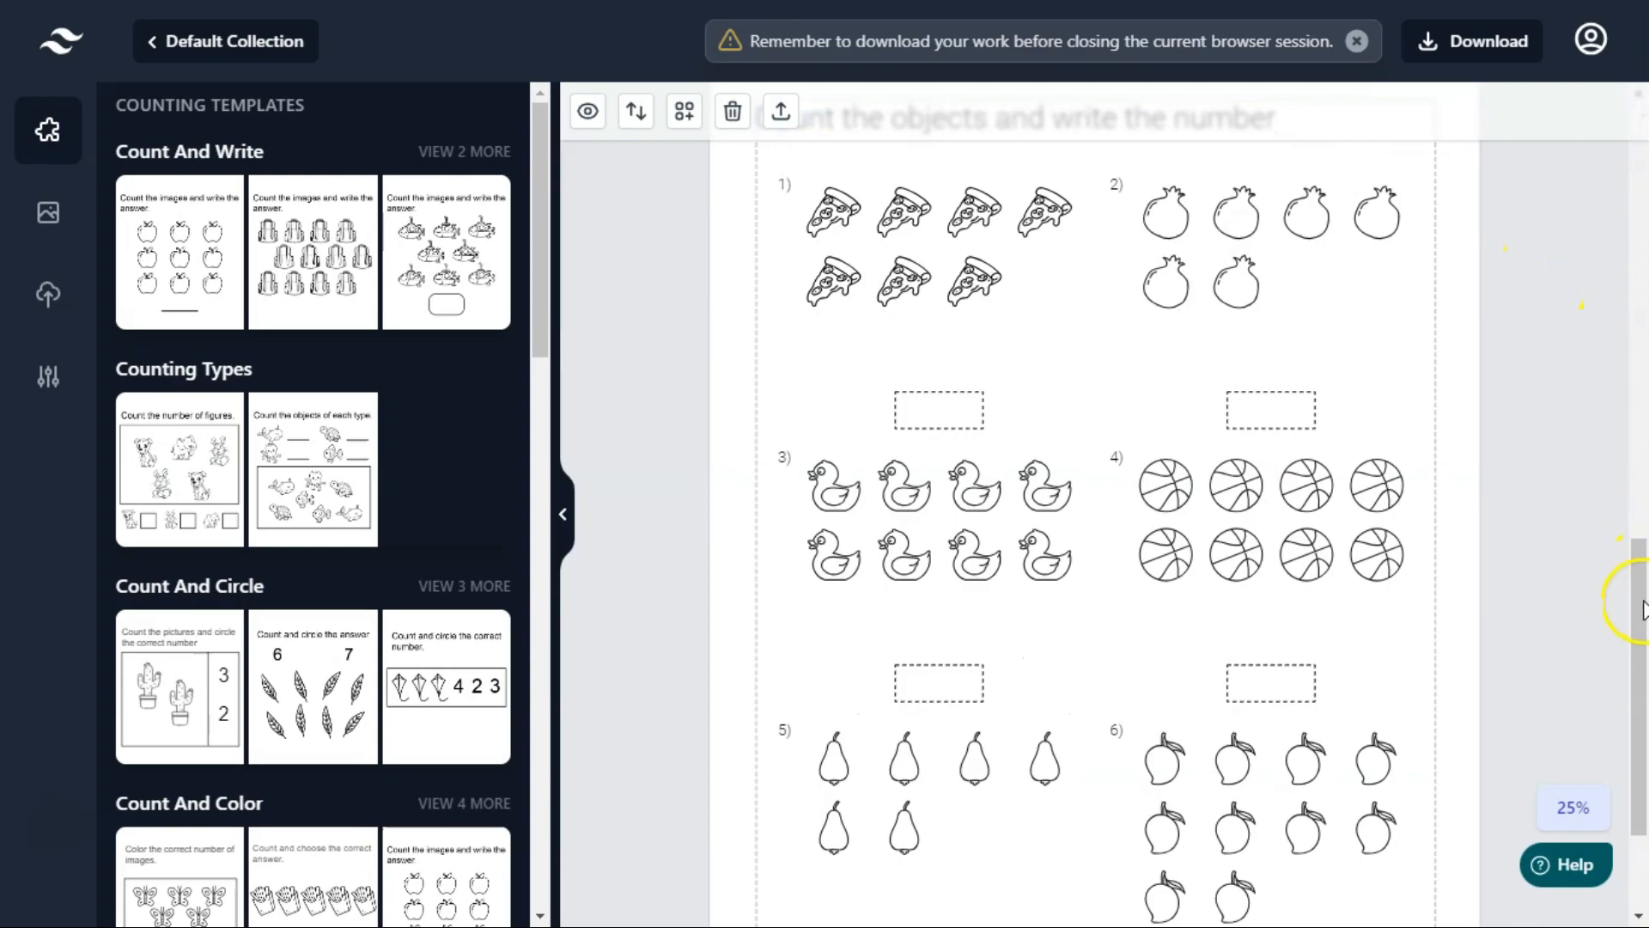
pyautogui.moveTo(1642, 610); pyautogui.dragTo(1639, 515)
pyautogui.click(1087, 505)
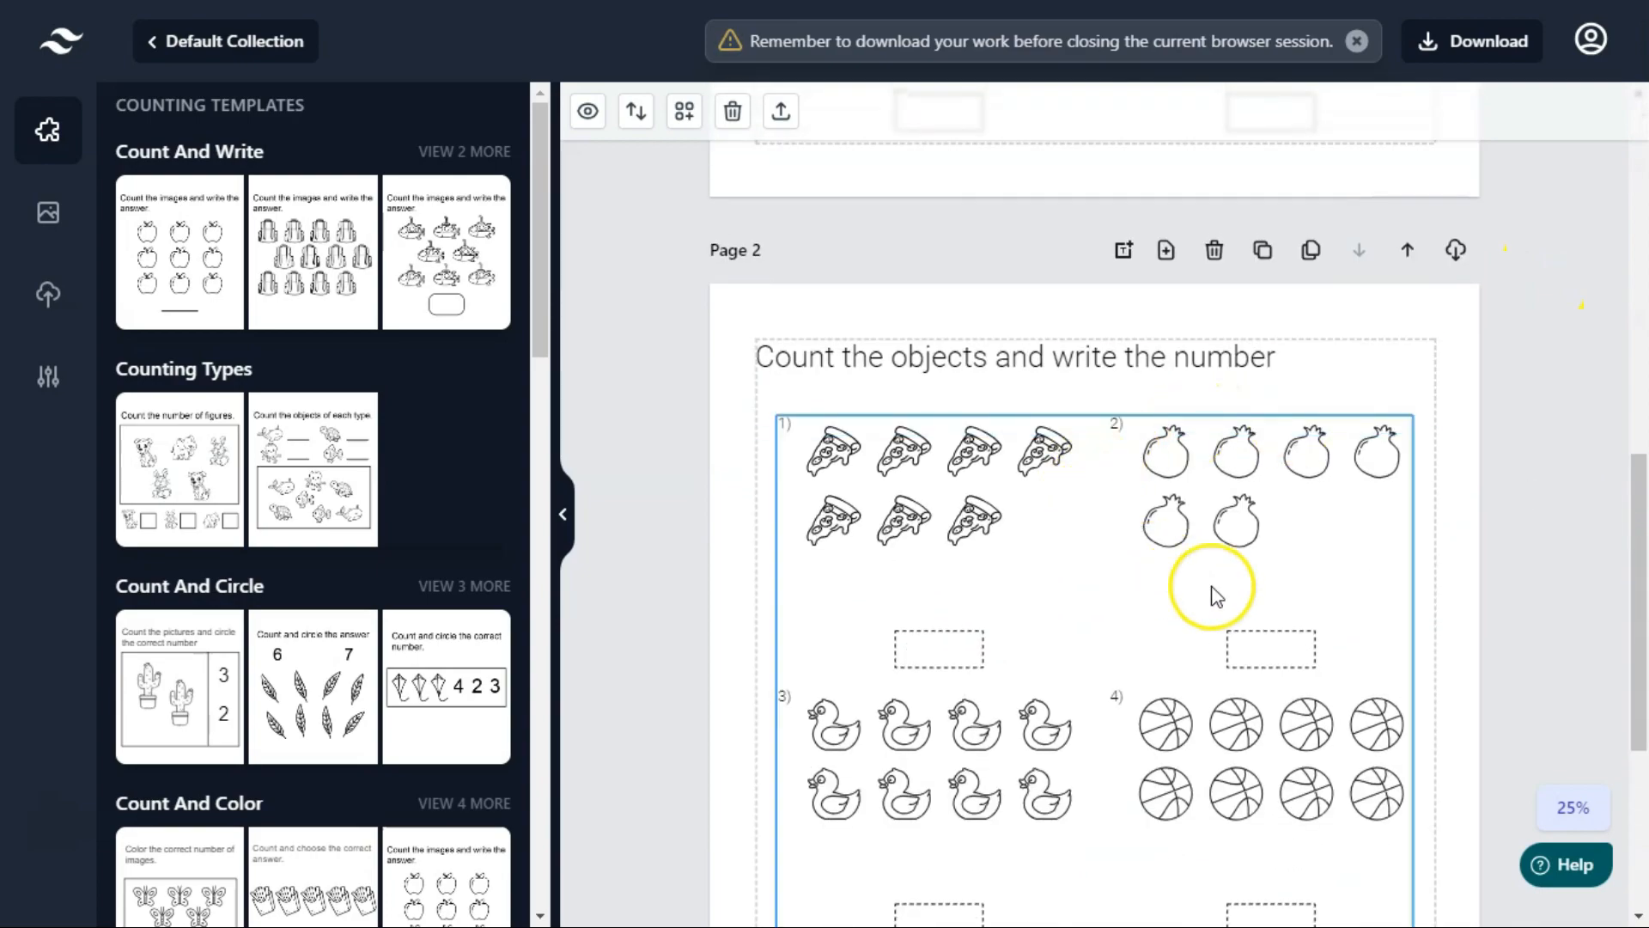
pyautogui.click(1642, 537)
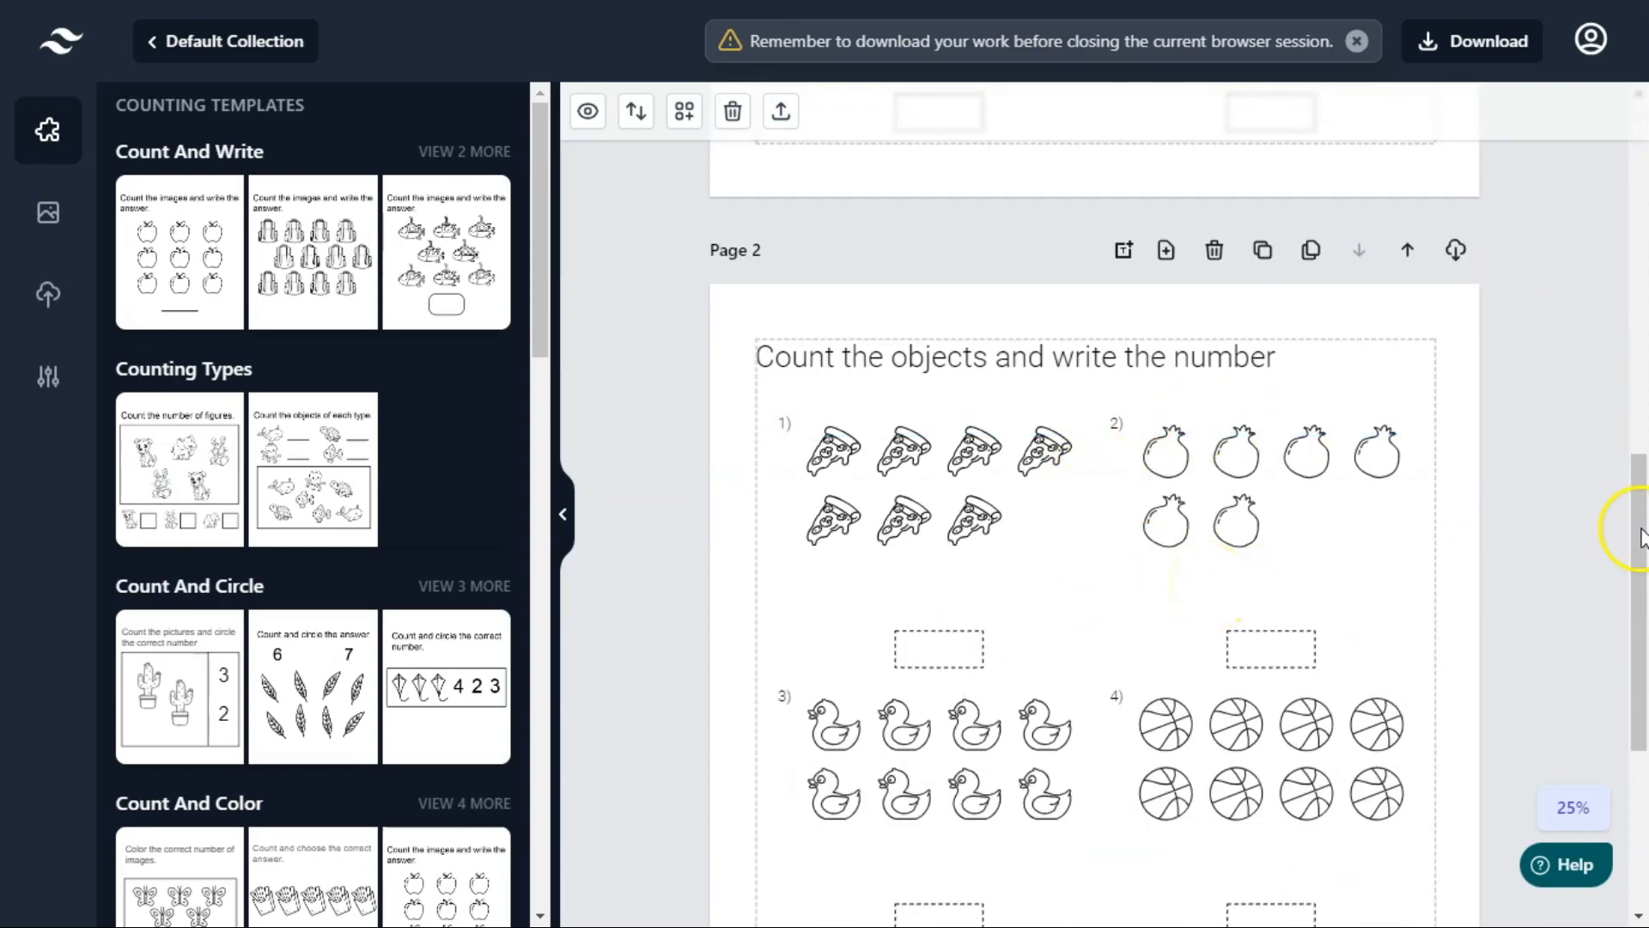
pyautogui.moveTo(1639, 514); pyautogui.dragTo(1638, 473)
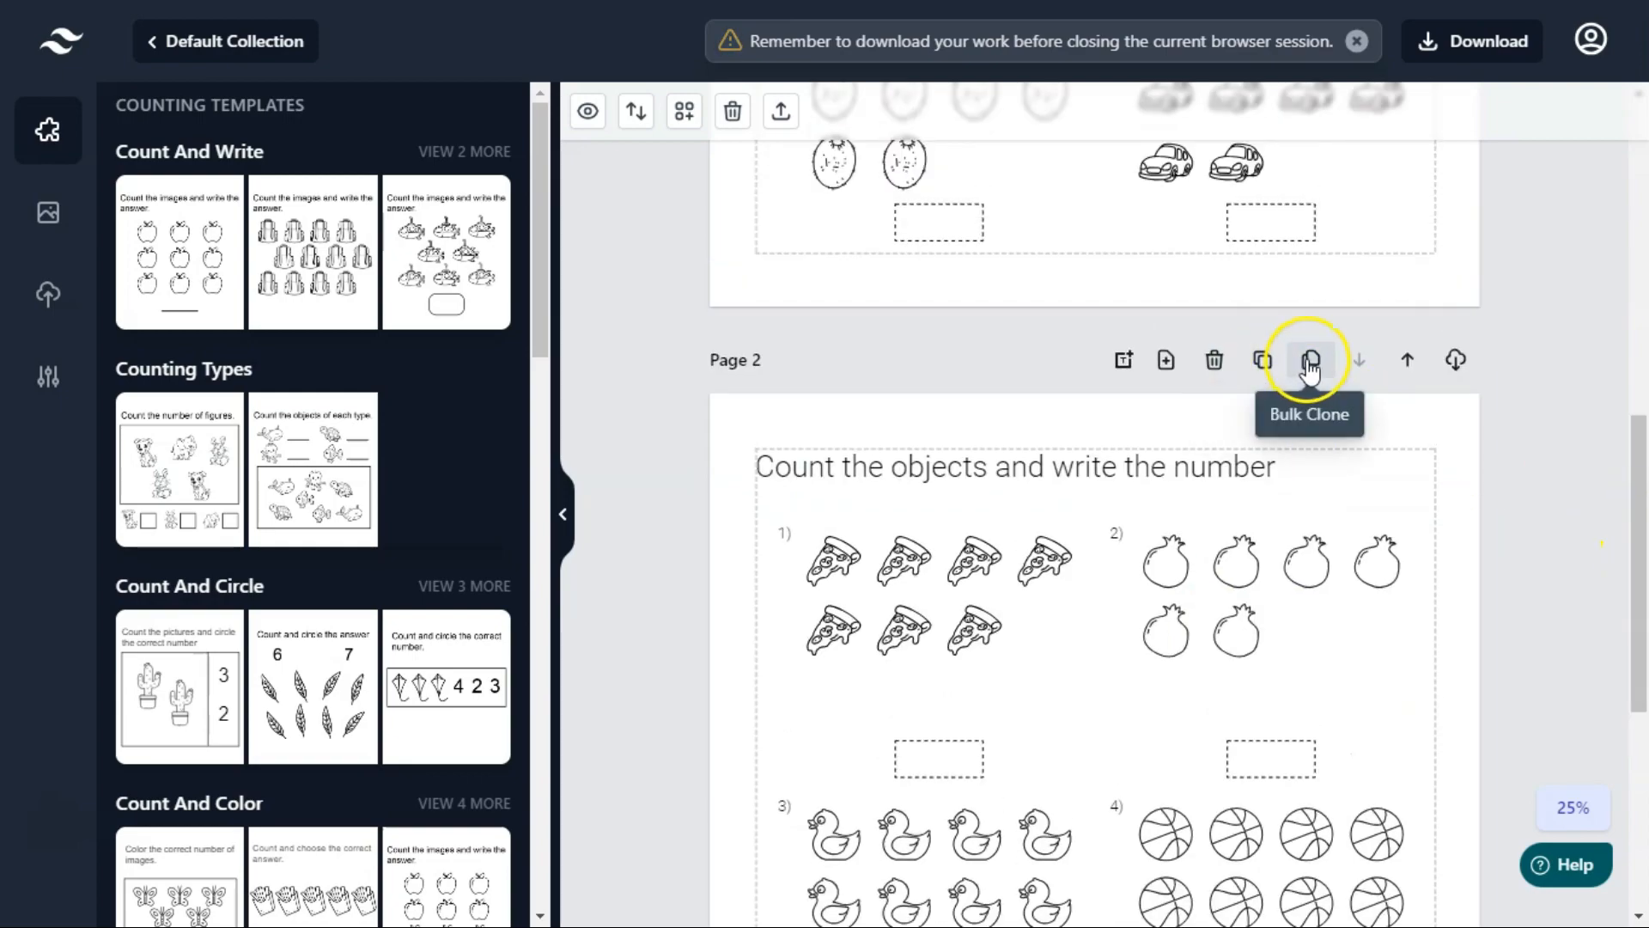
pyautogui.click(1309, 362)
pyautogui.click(882, 470)
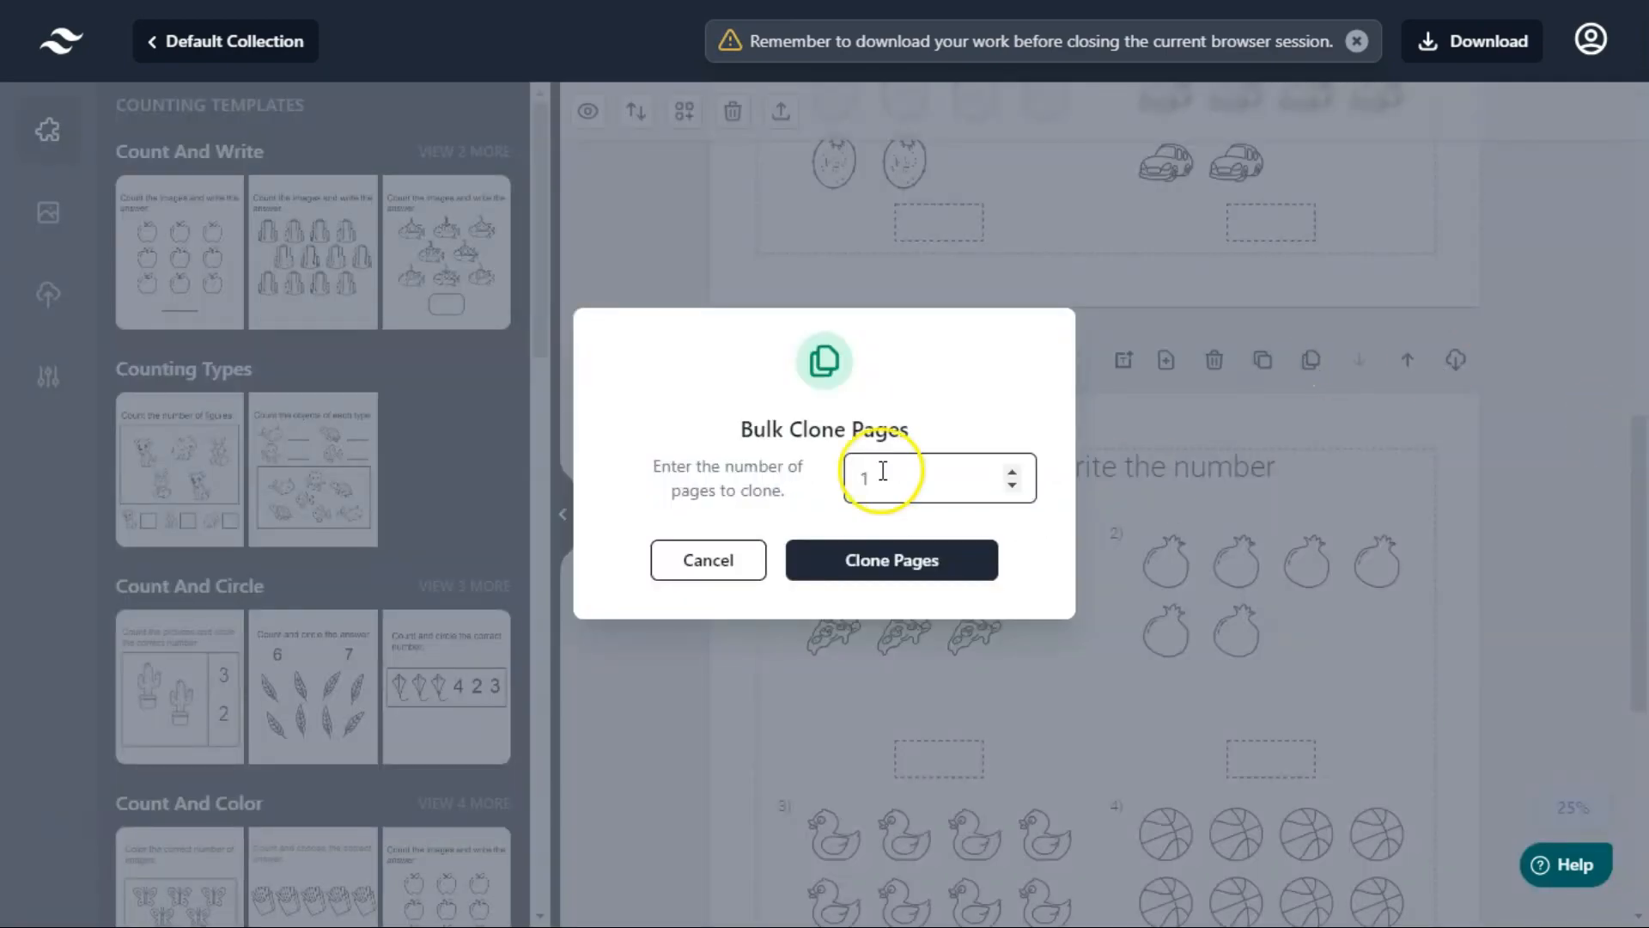
pyautogui.click(895, 541)
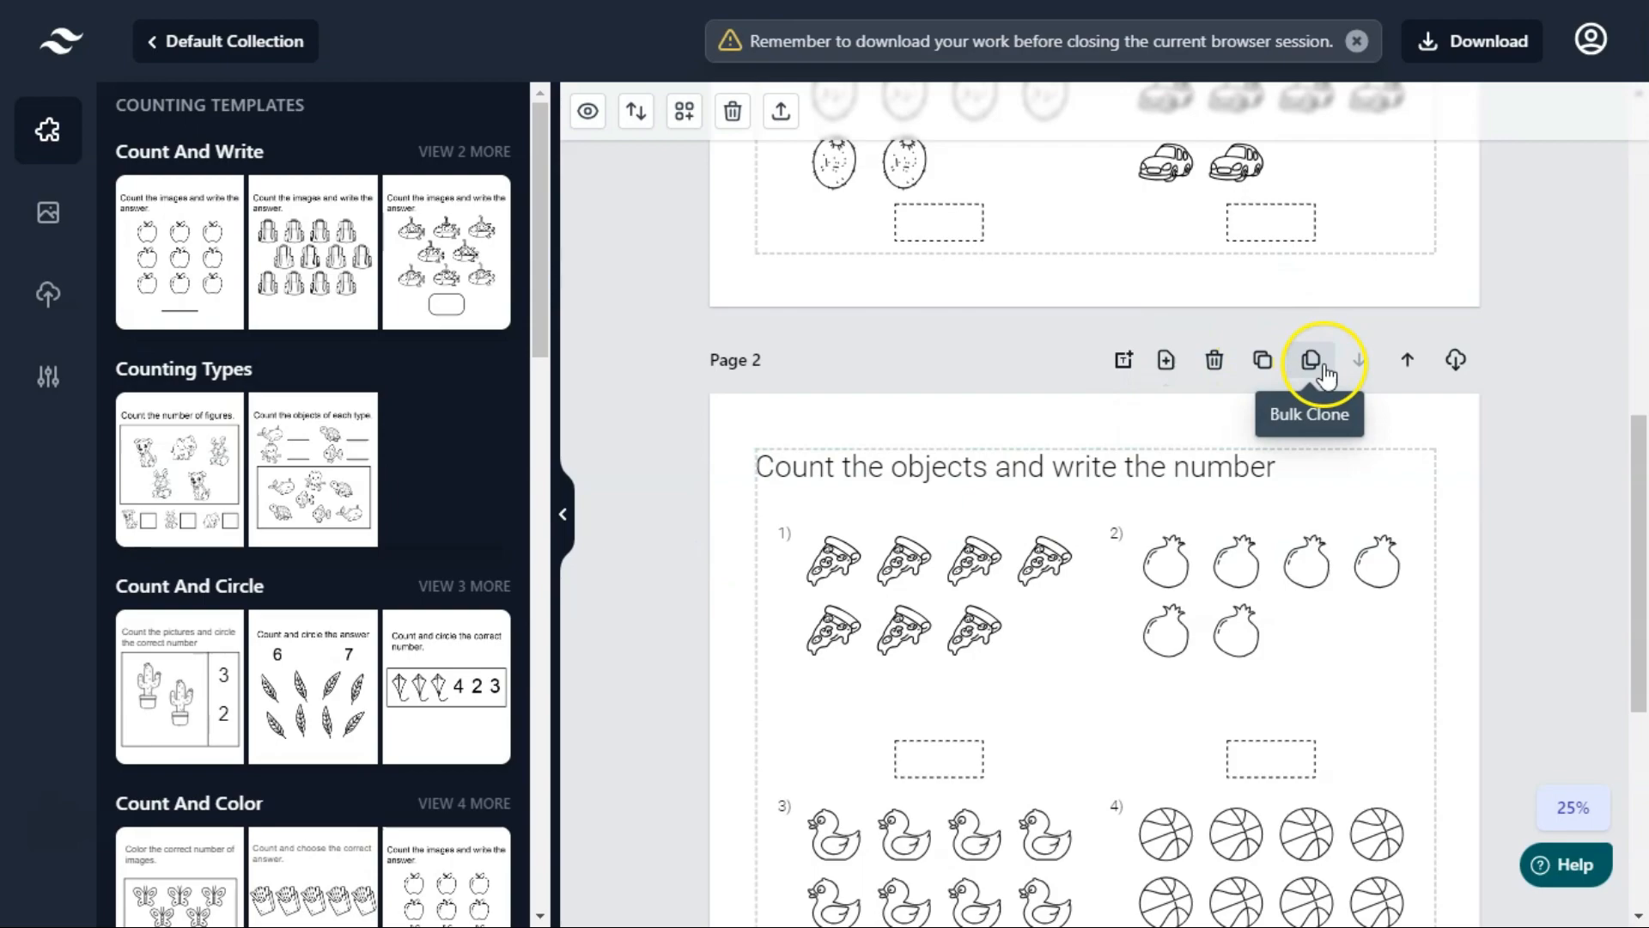
# Clone page 2 once and return to page 1.
pyautogui.click(1266, 361)
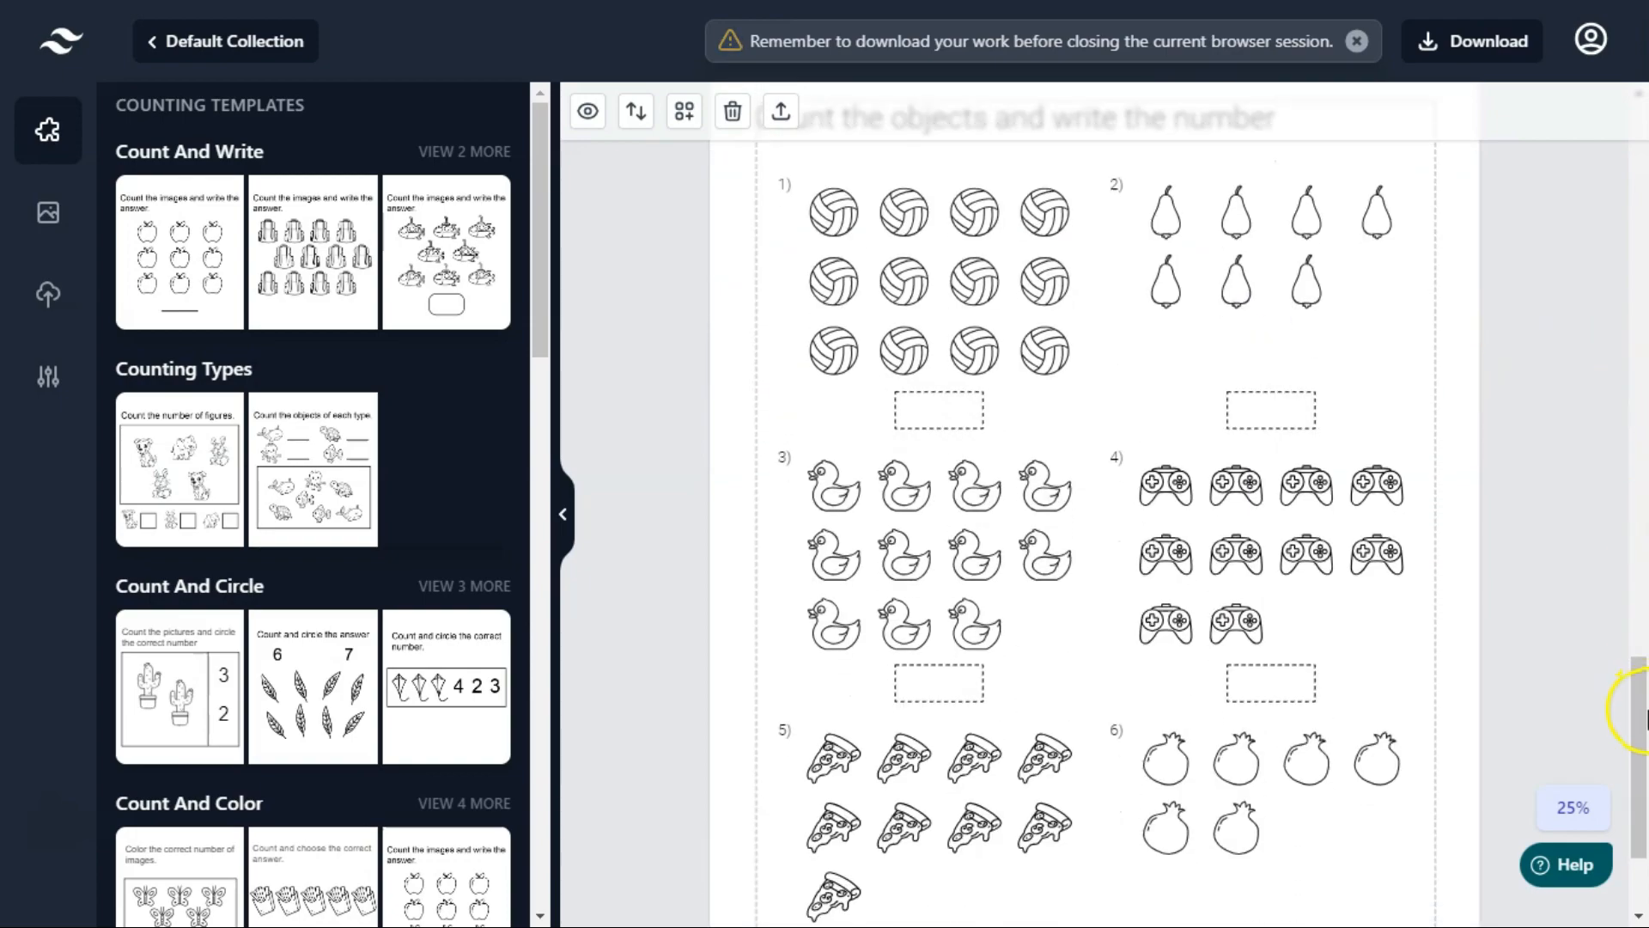
pyautogui.moveTo(1642, 713); pyautogui.dragTo(1642, 130)
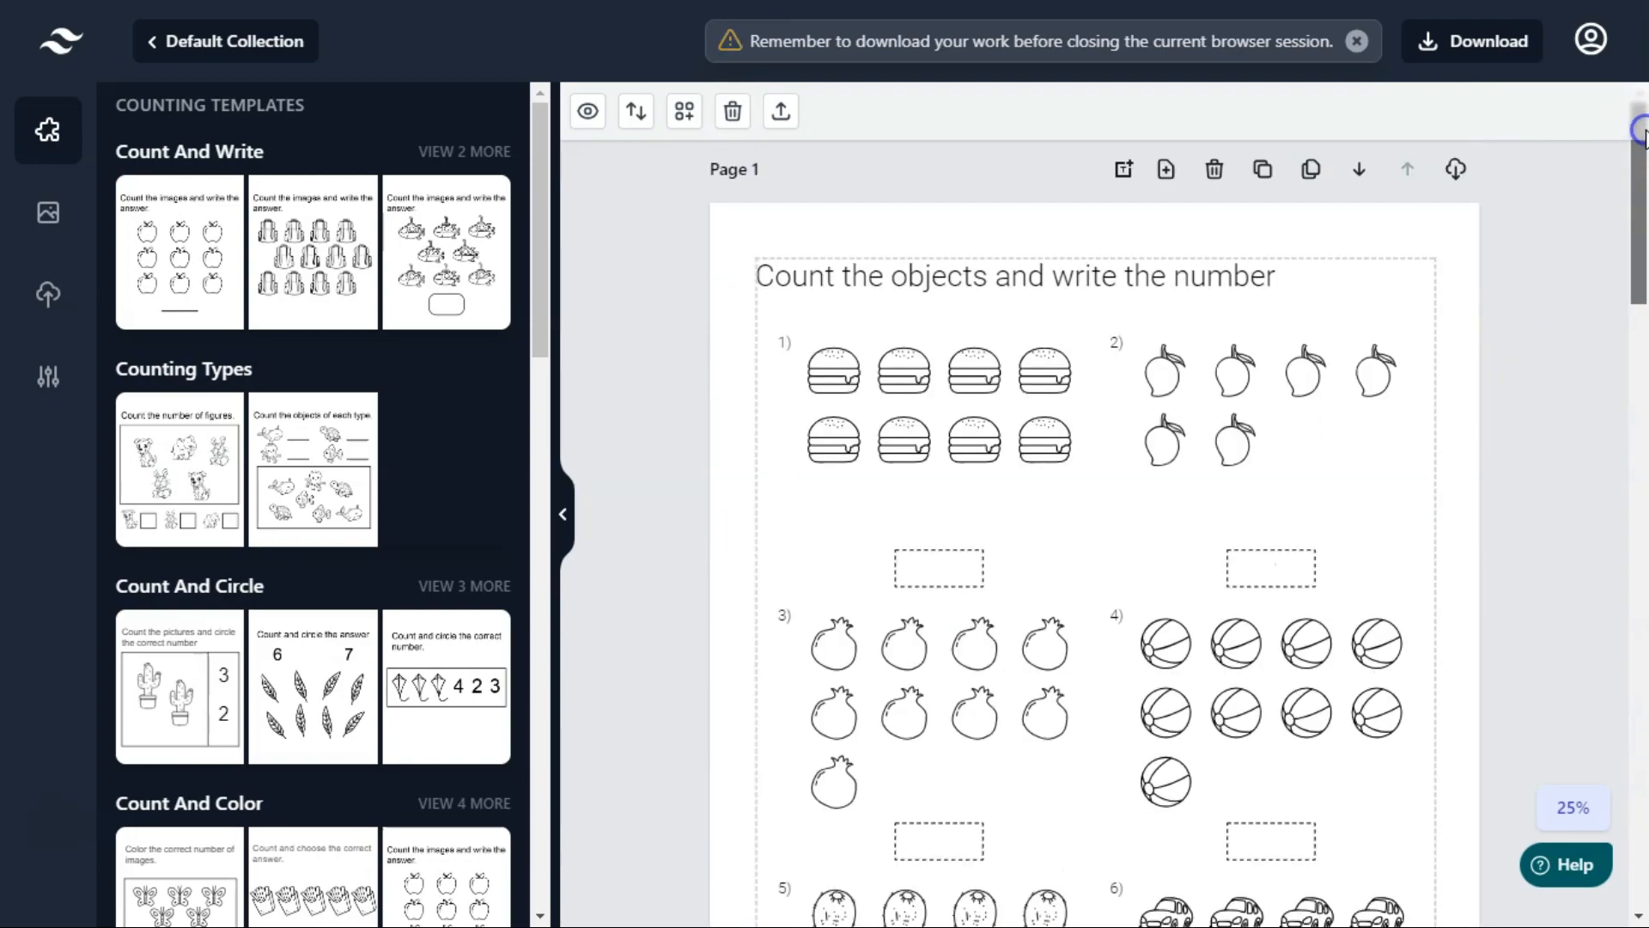
# Insert a blank page after page 1 and add the Skip Counting template with every number in a circle.
pyautogui.click(1167, 172)
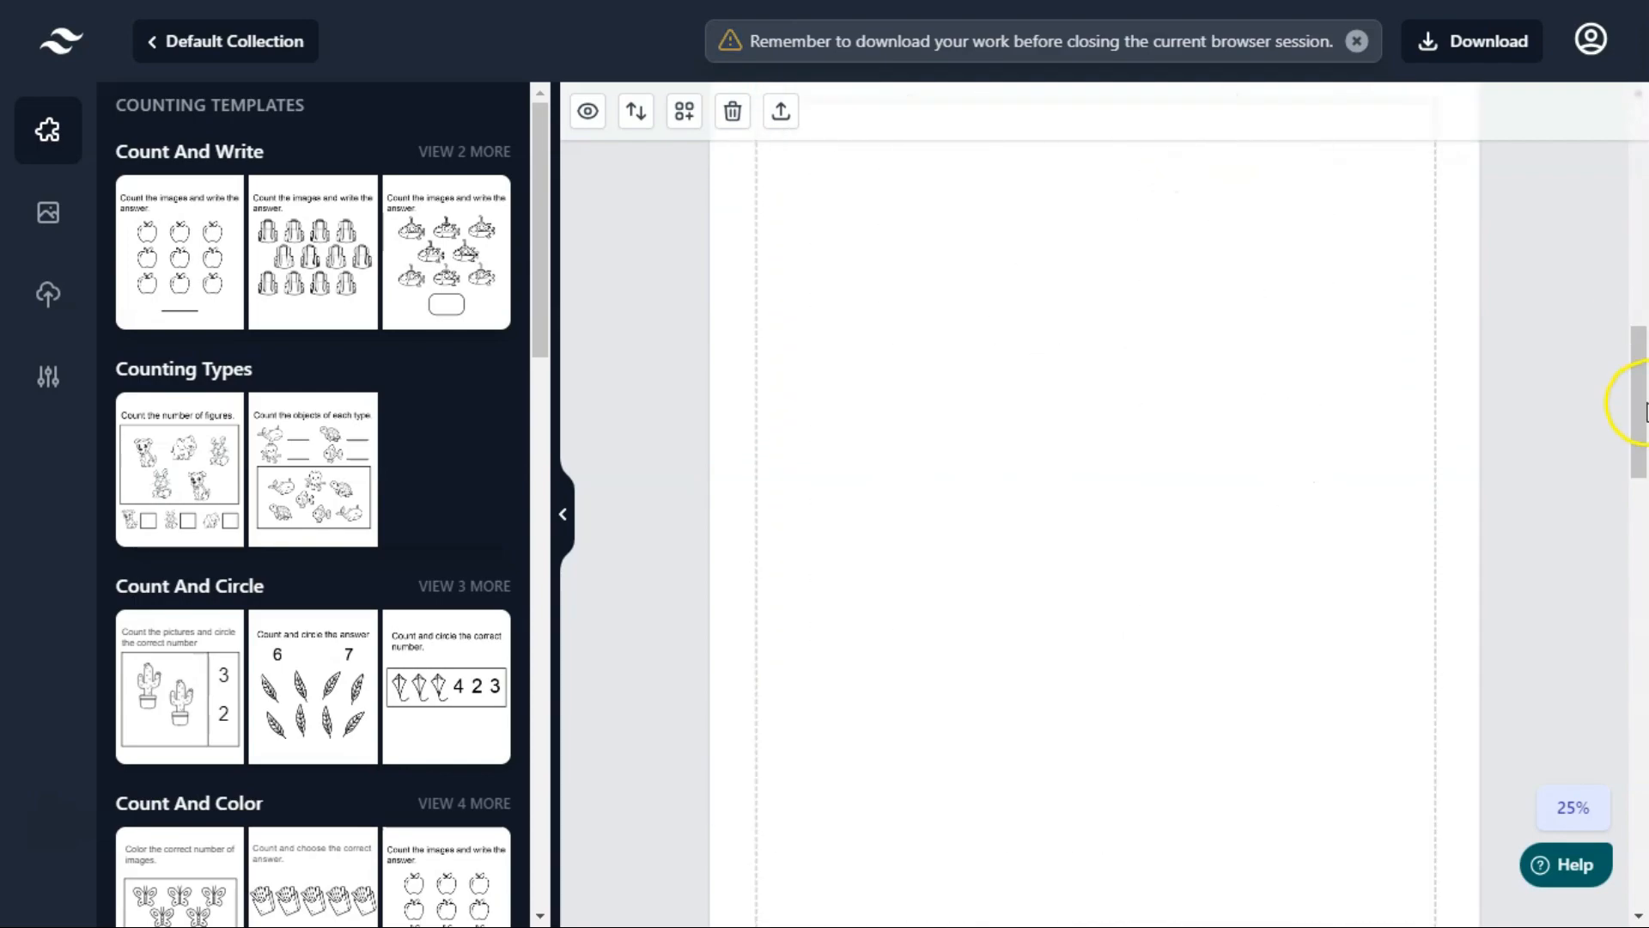
pyautogui.moveTo(1645, 402); pyautogui.dragTo(1643, 348)
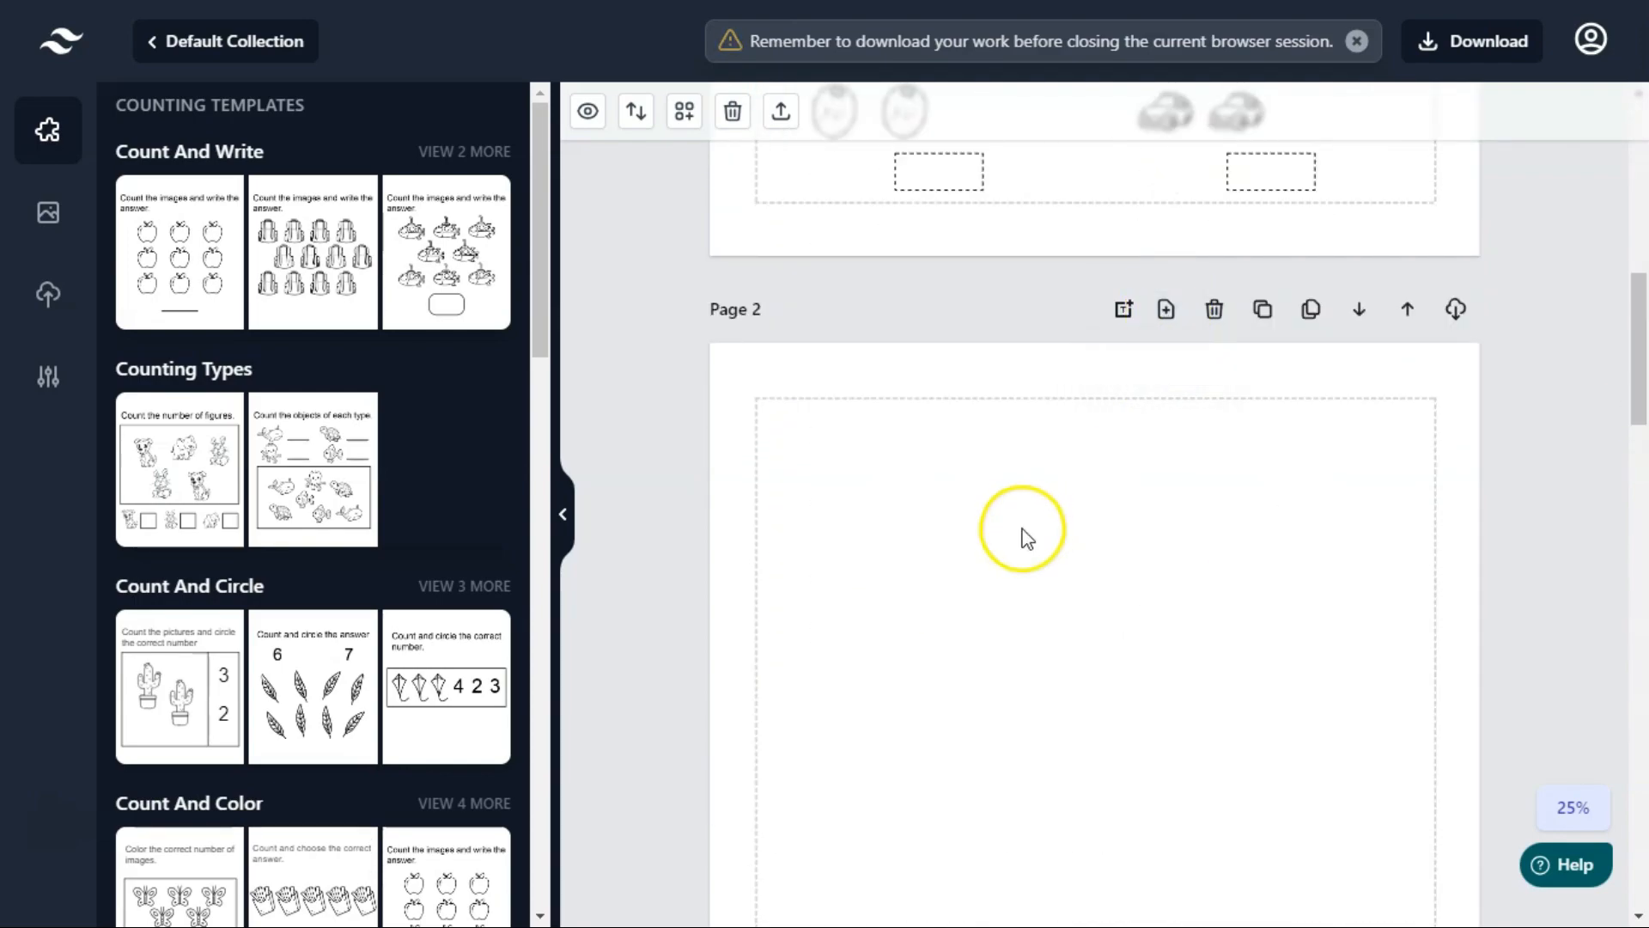
pyautogui.moveTo(541, 292); pyautogui.dragTo(540, 452)
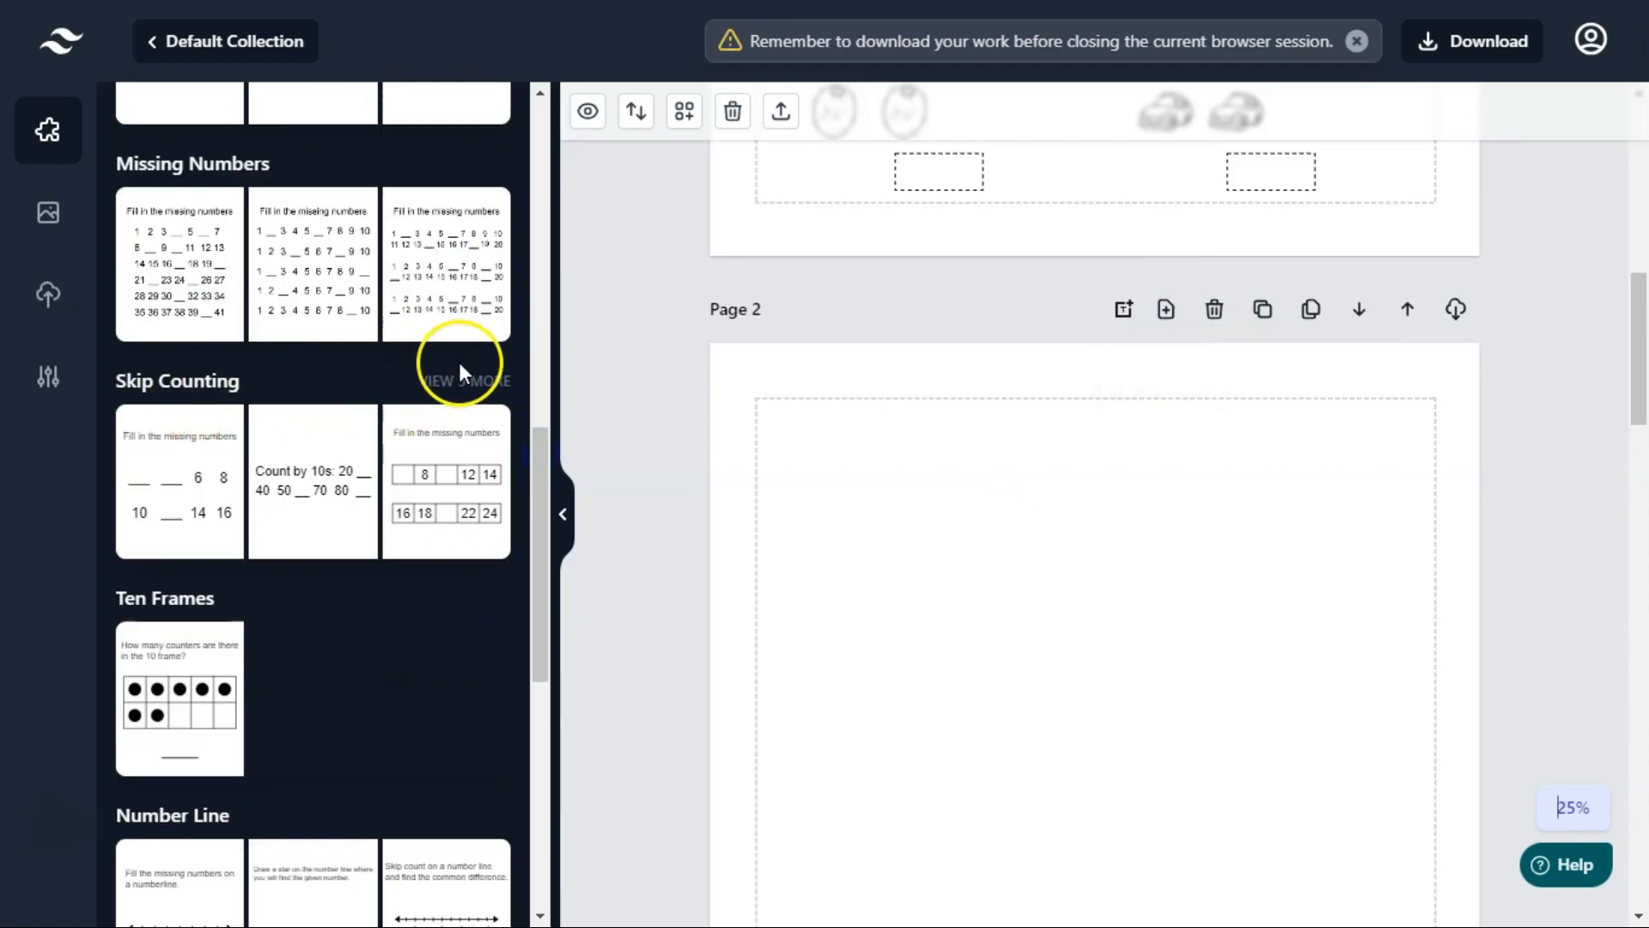
pyautogui.click(460, 365)
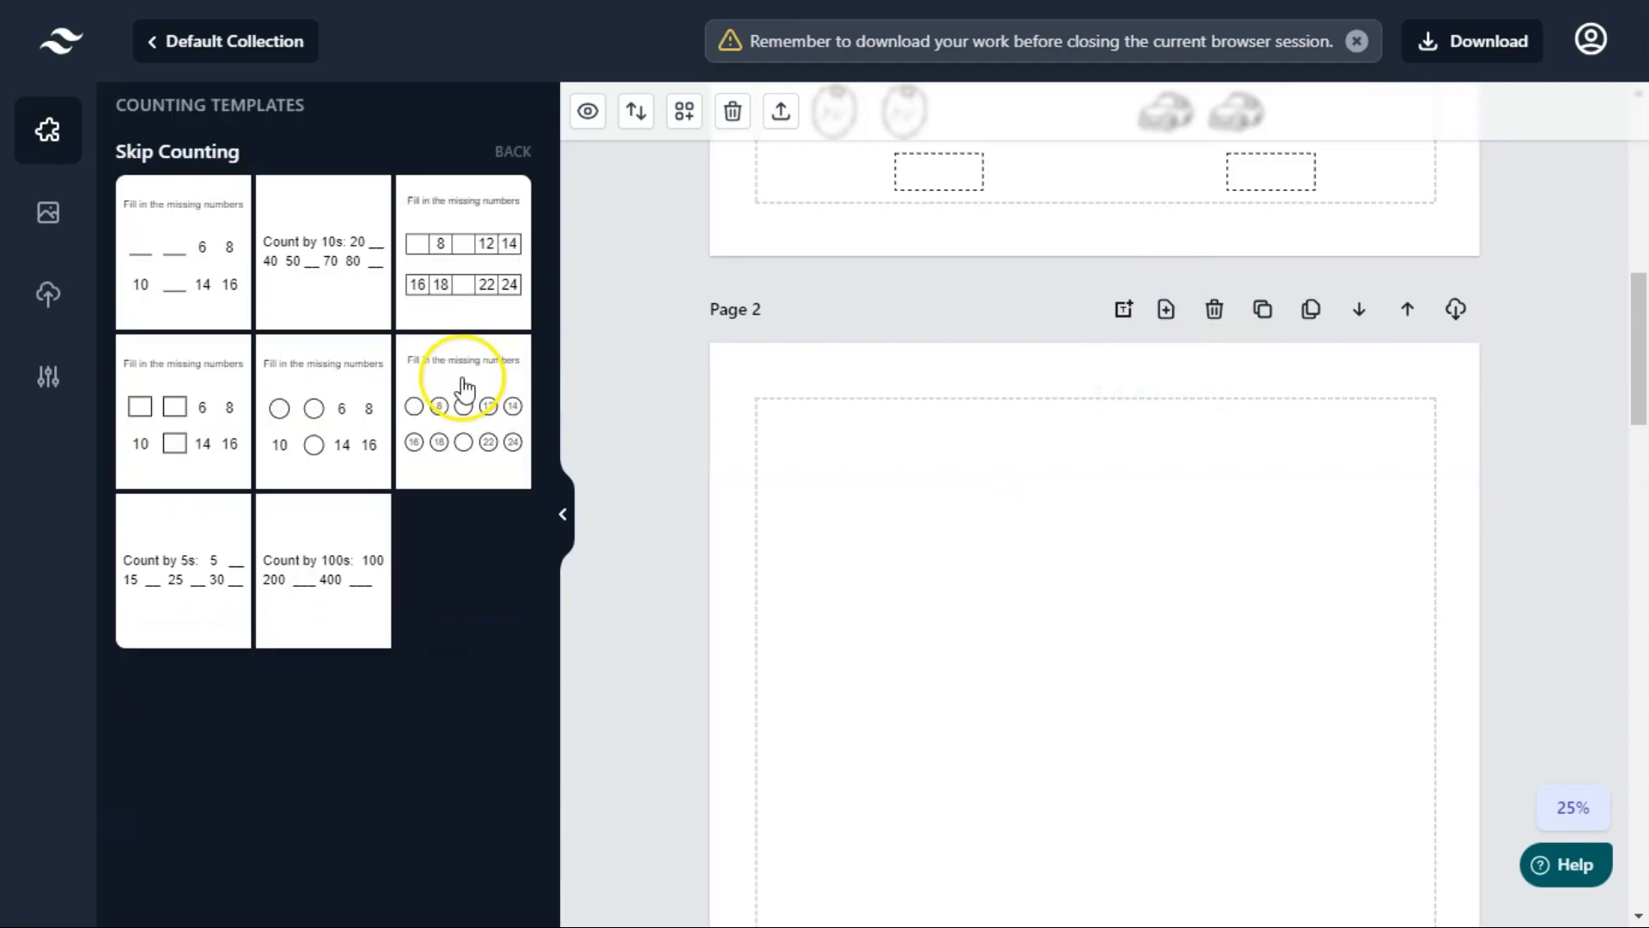
pyautogui.click(455, 405)
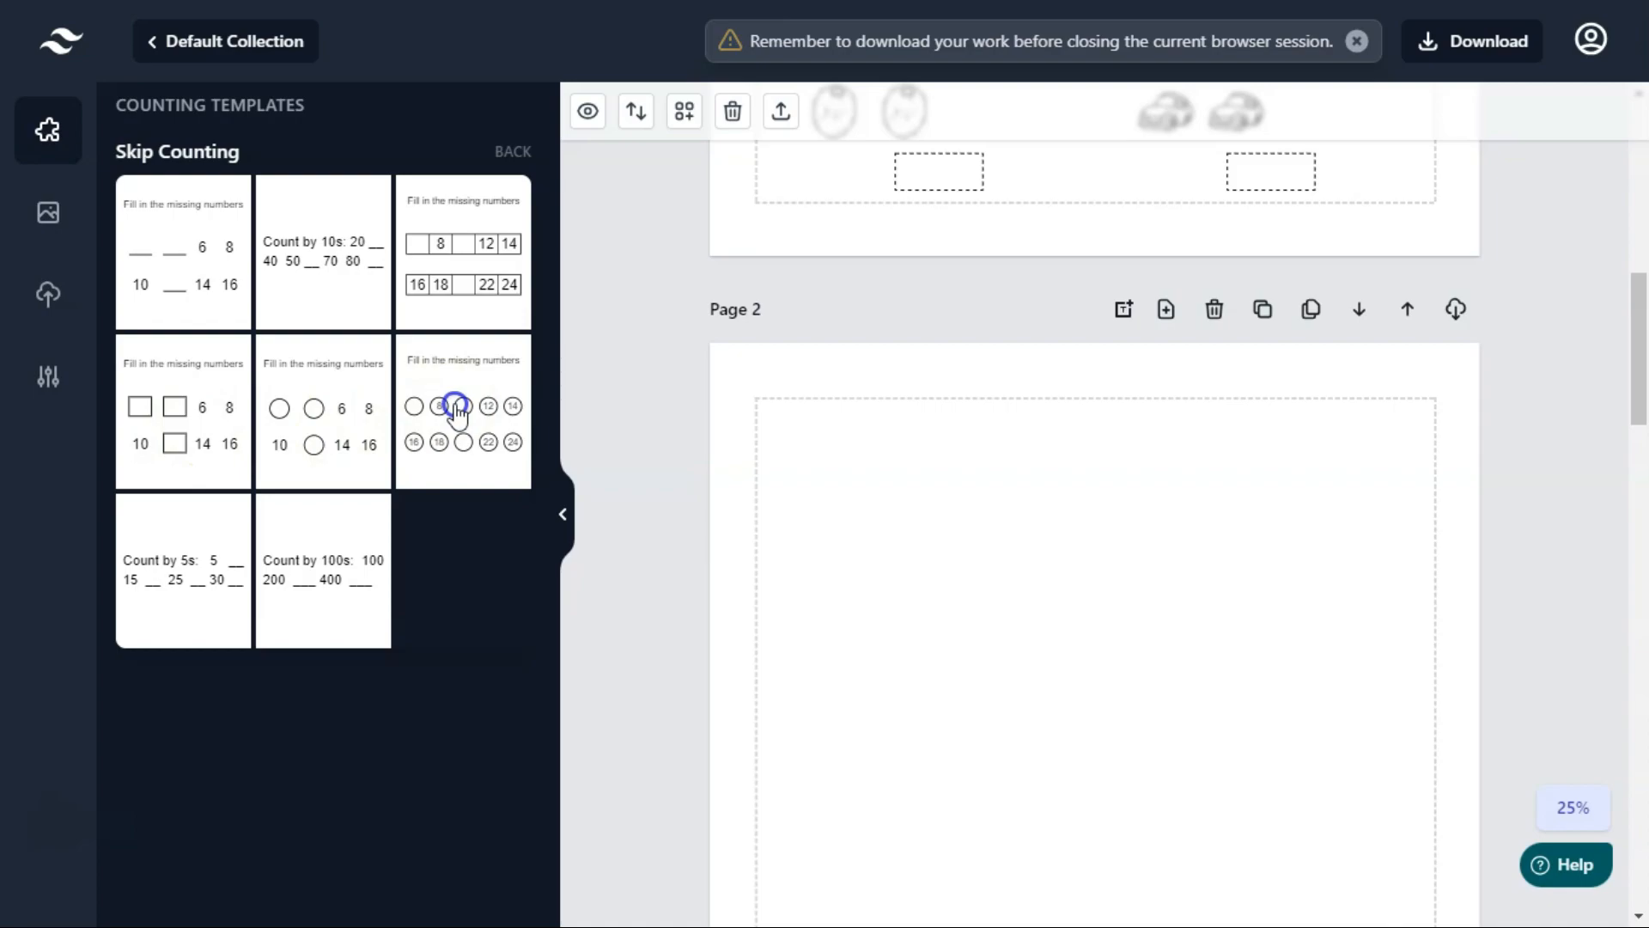
pyautogui.moveTo(1642, 322); pyautogui.dragTo(1604, 311)
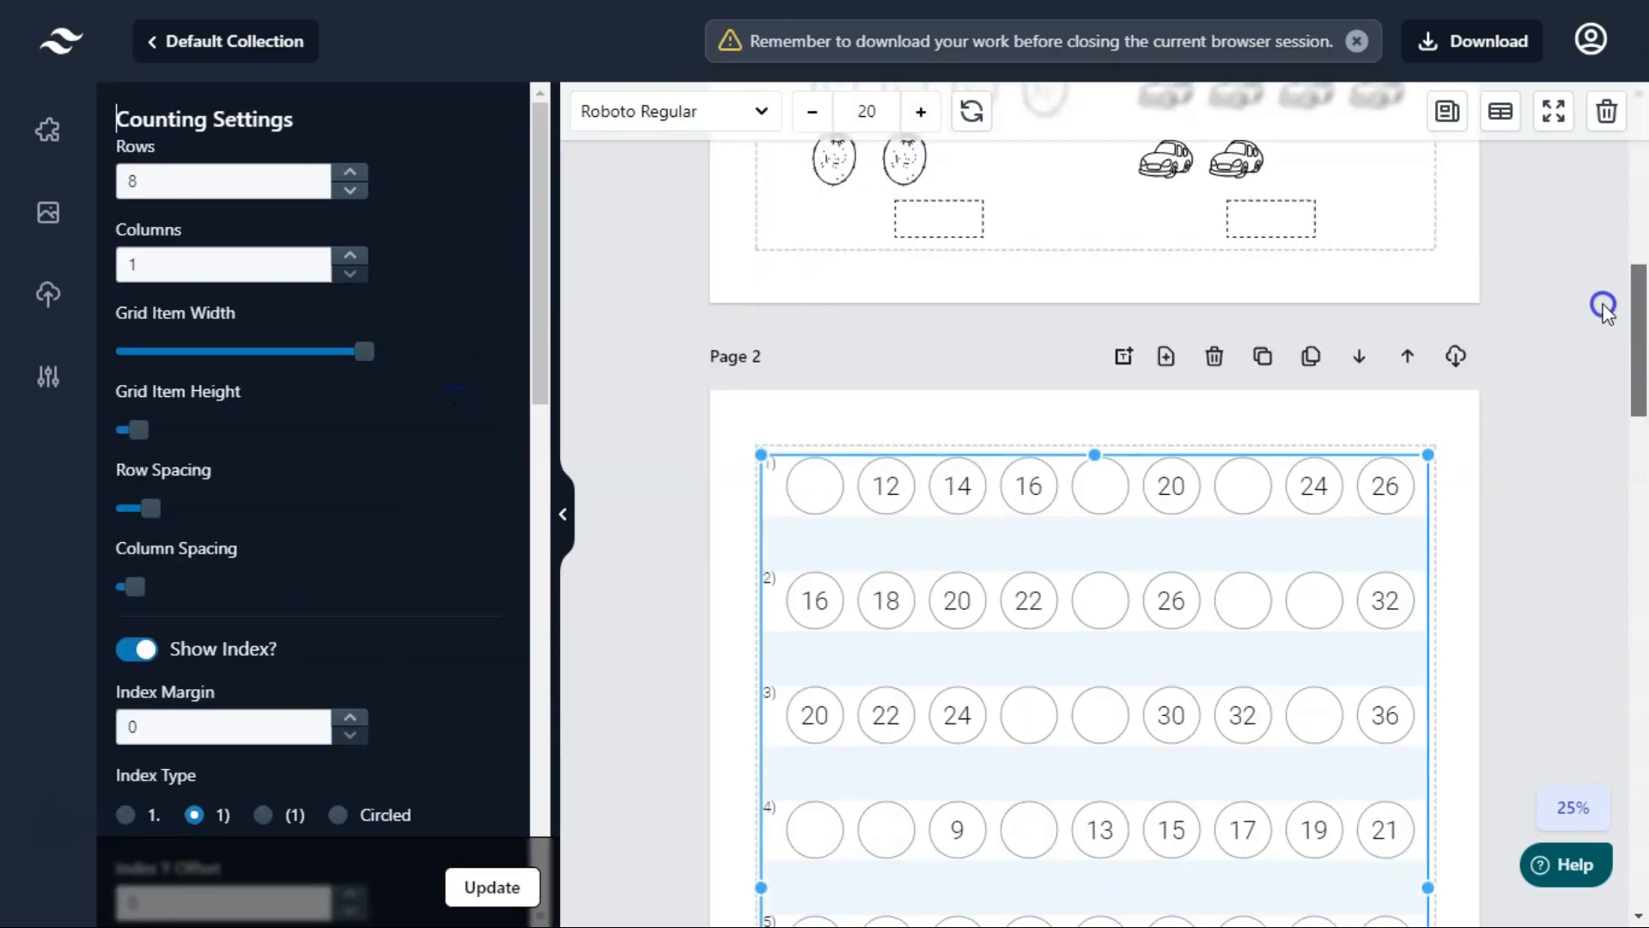
# Reduce the skip counting grid to 6 rows and move it down the page.
pyautogui.click(349, 190)
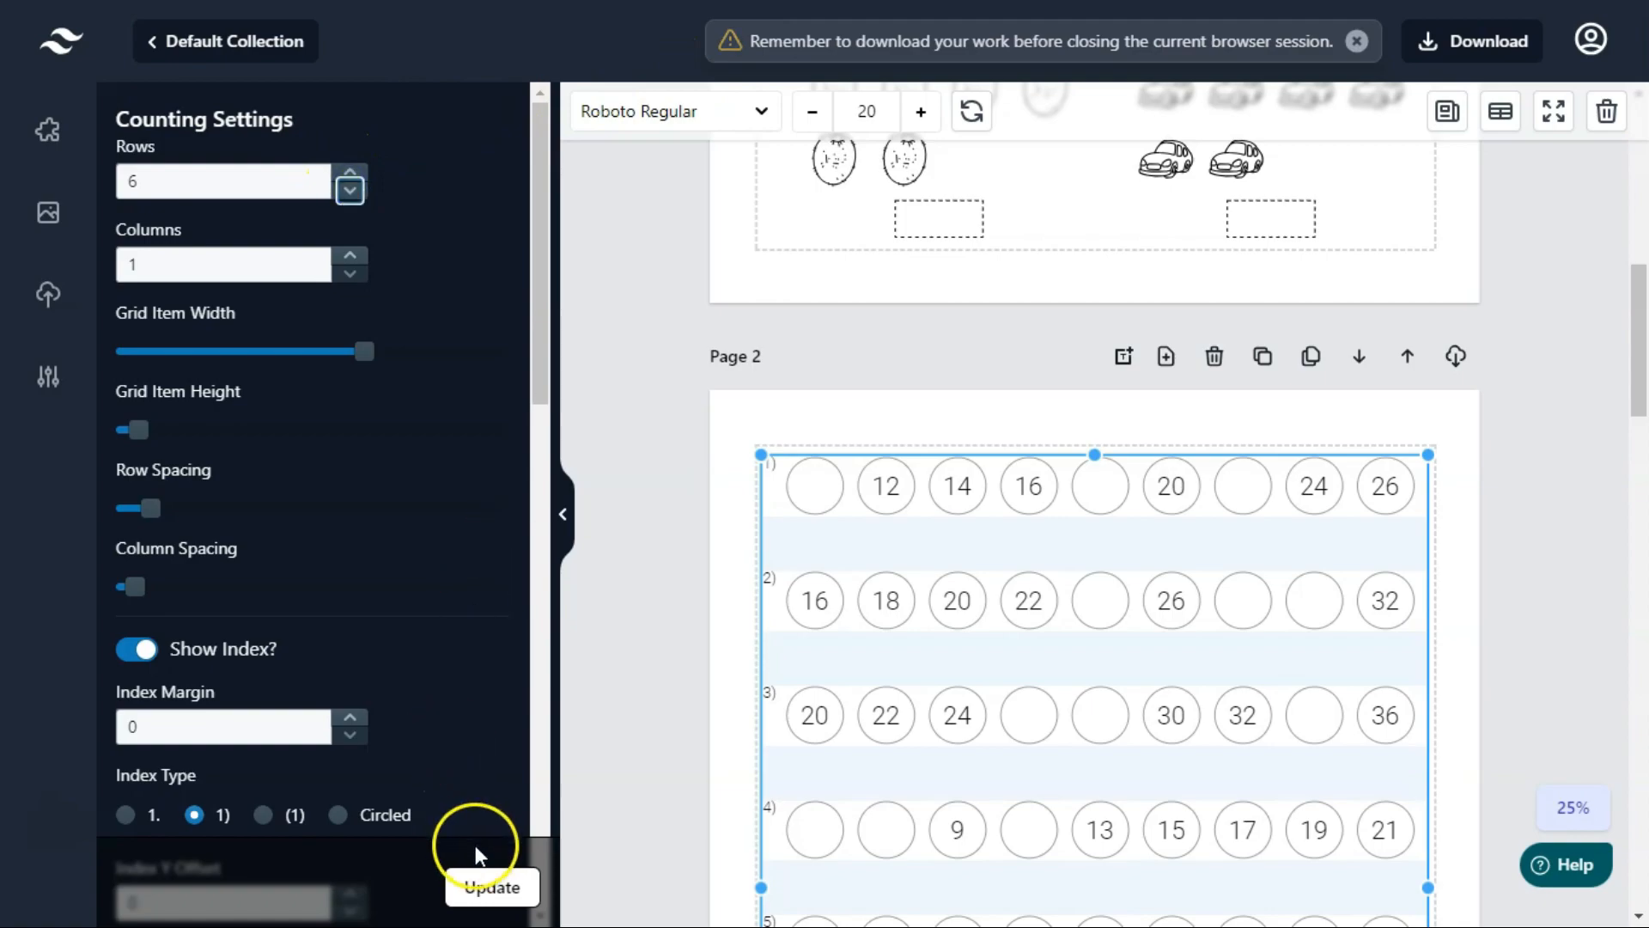
pyautogui.click(473, 881)
pyautogui.moveTo(1125, 309); pyautogui.dragTo(1122, 523)
pyautogui.moveTo(1638, 423); pyautogui.dragTo(1599, 323)
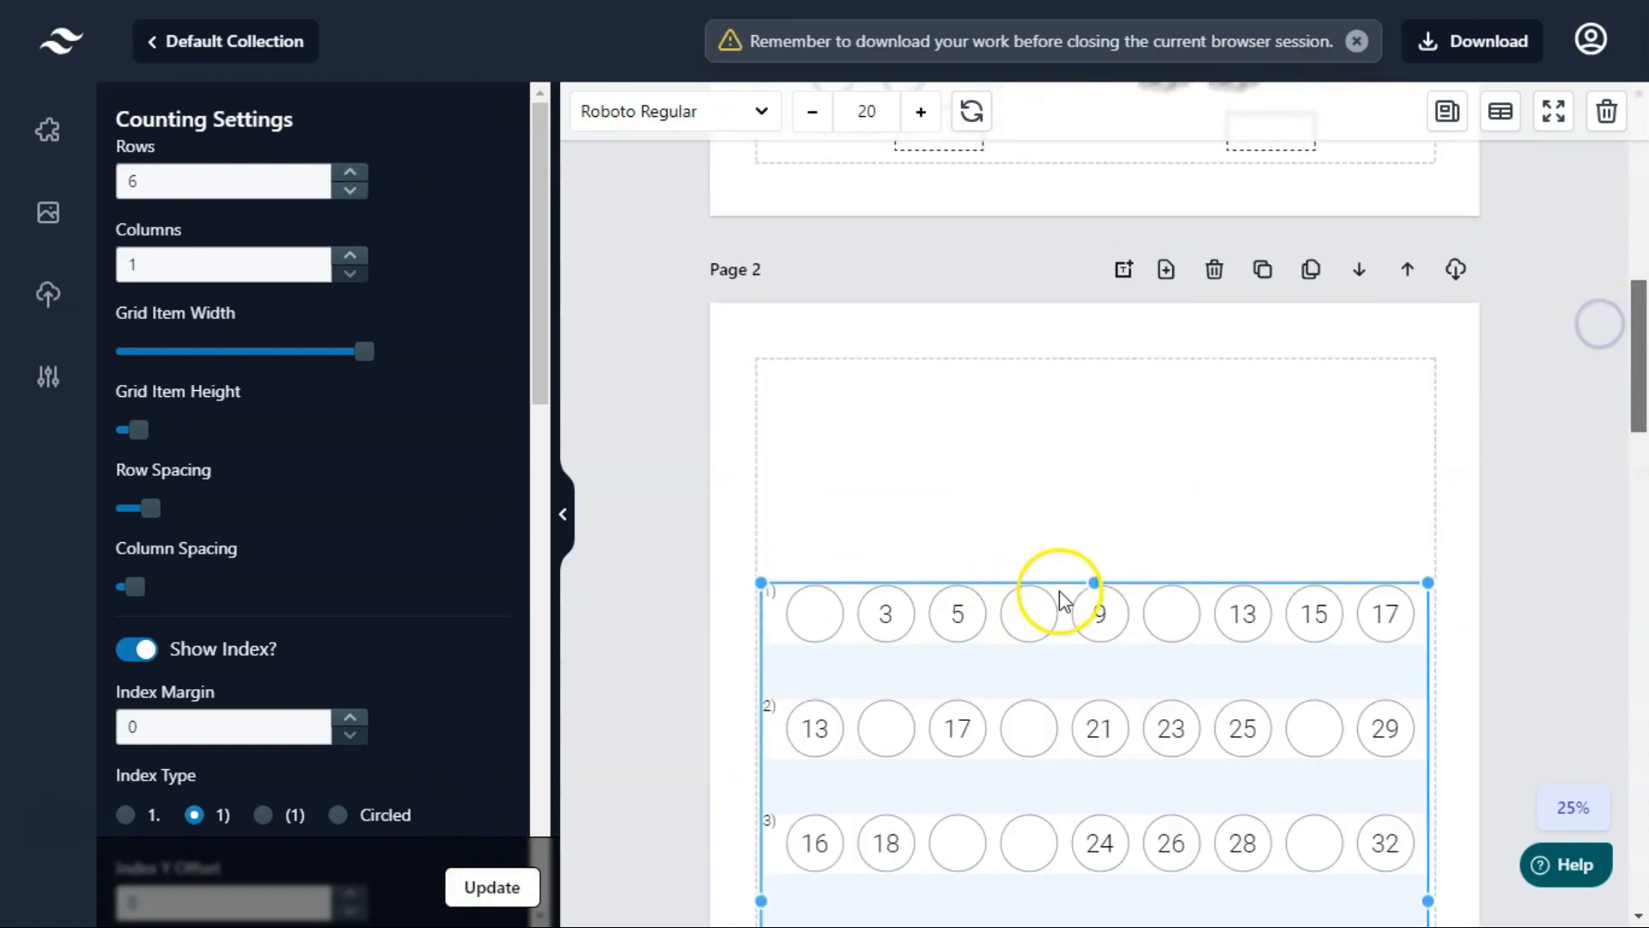
# Set the skip counting grid to 7 rows and move it slightly up, leaving room for a heading.
pyautogui.click(349, 171)
pyautogui.click(500, 881)
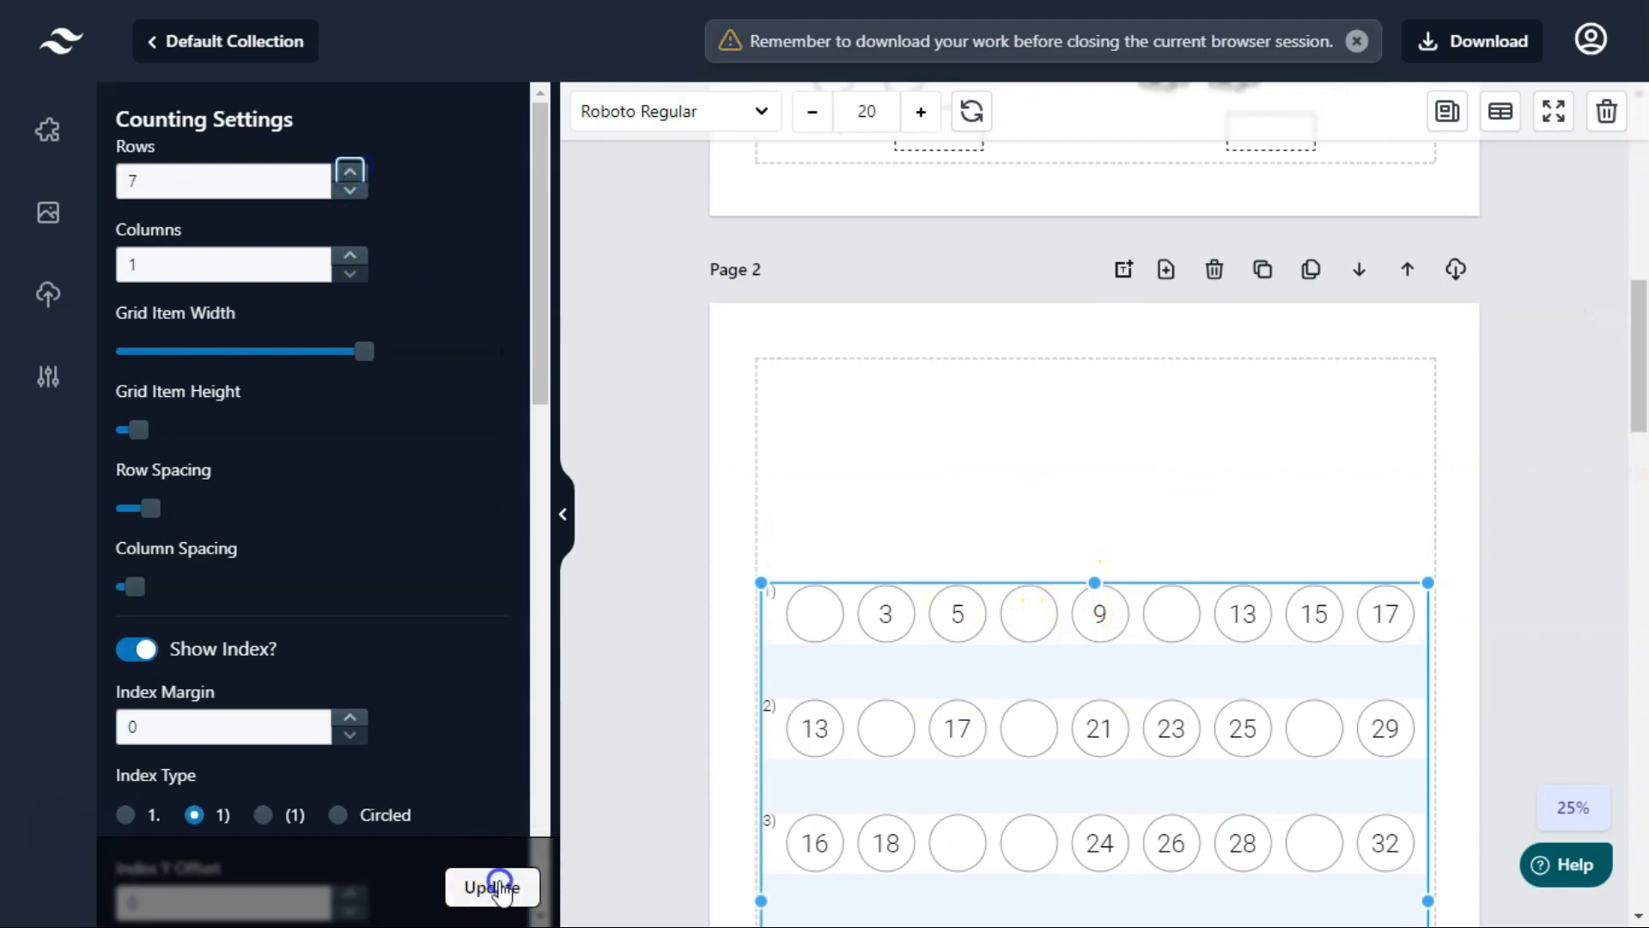
pyautogui.moveTo(1222, 732); pyautogui.dragTo(1222, 675)
pyautogui.moveTo(1642, 381); pyautogui.dragTo(1645, 375)
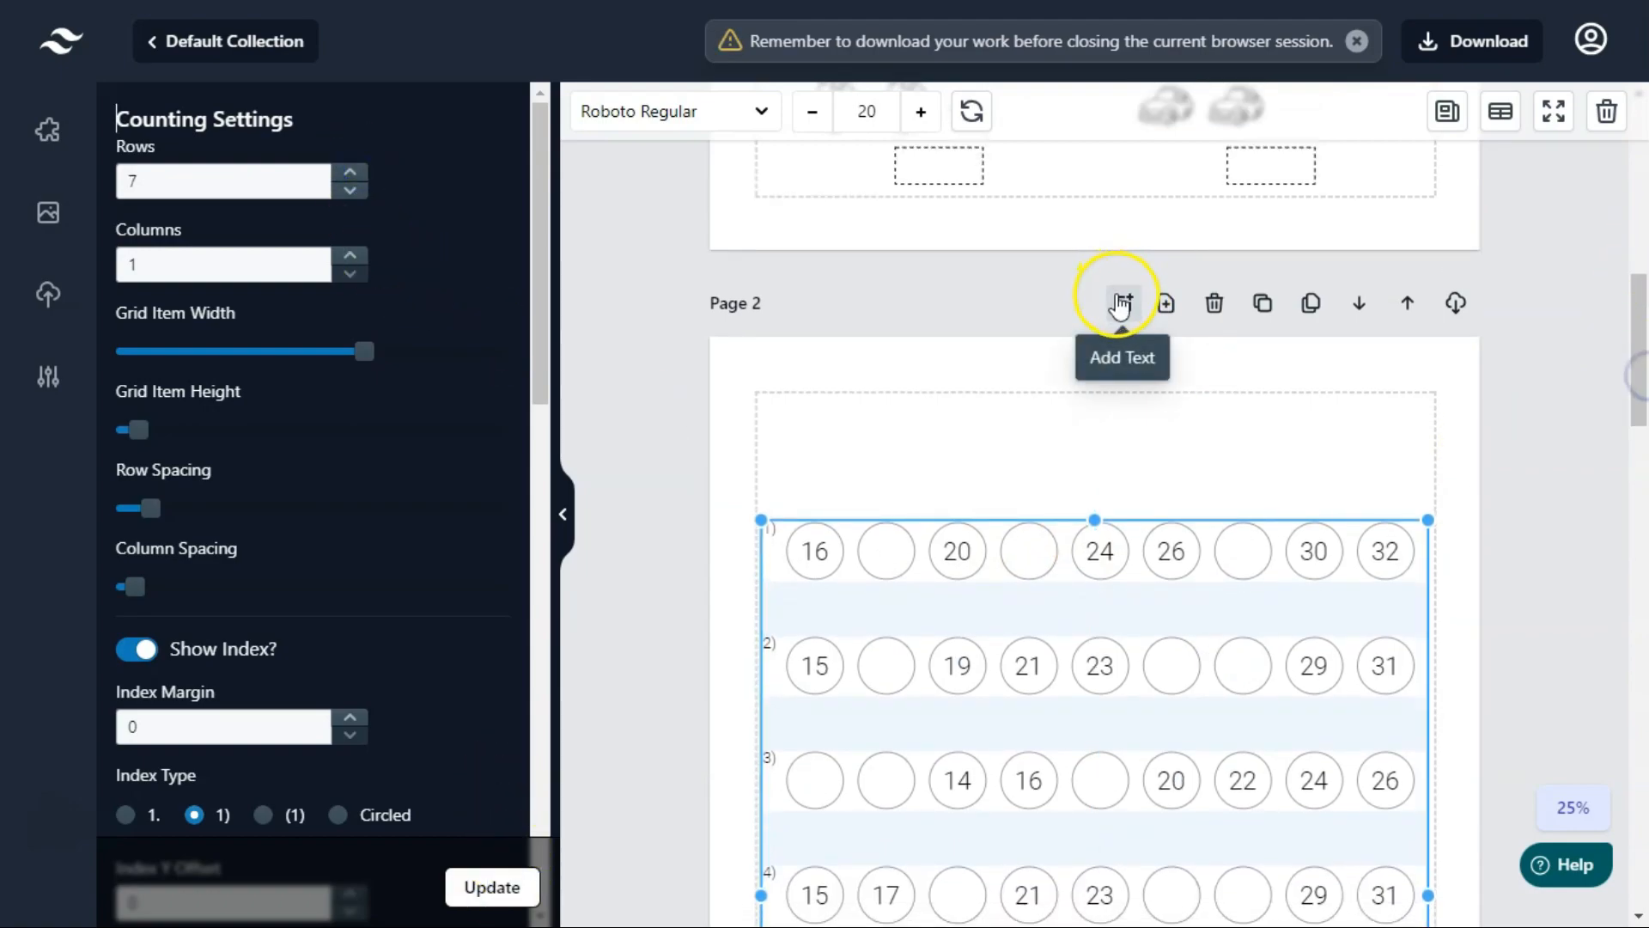
# Check the question options of the skip counting grid and close them.
pyautogui.click(1450, 115)
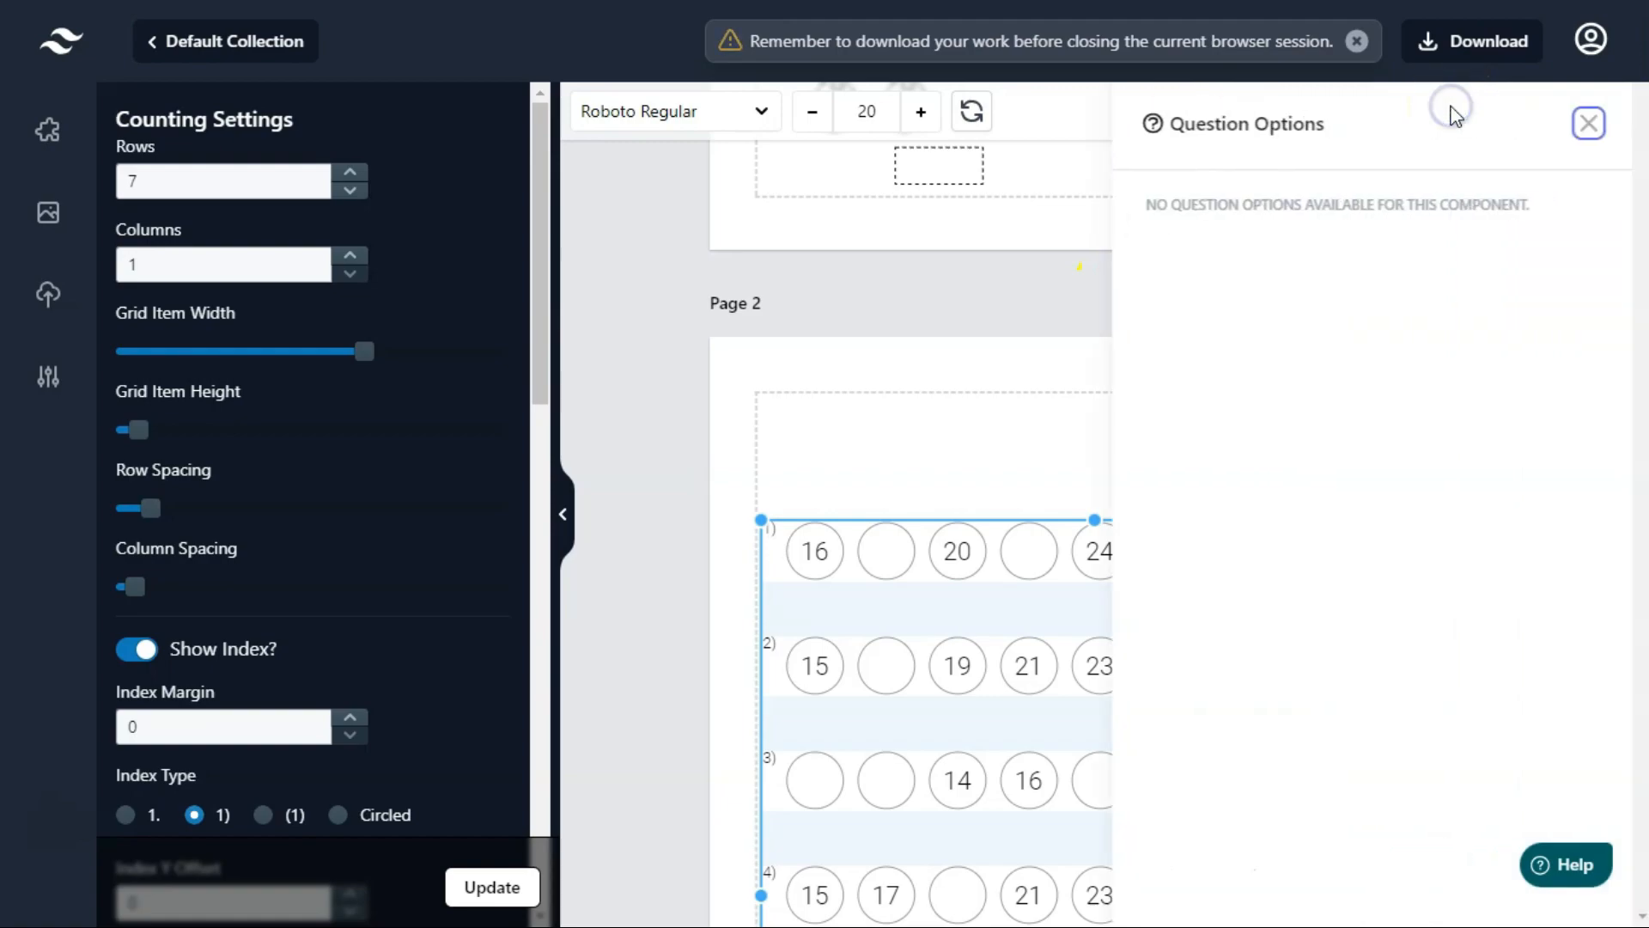
pyautogui.click(1005, 328)
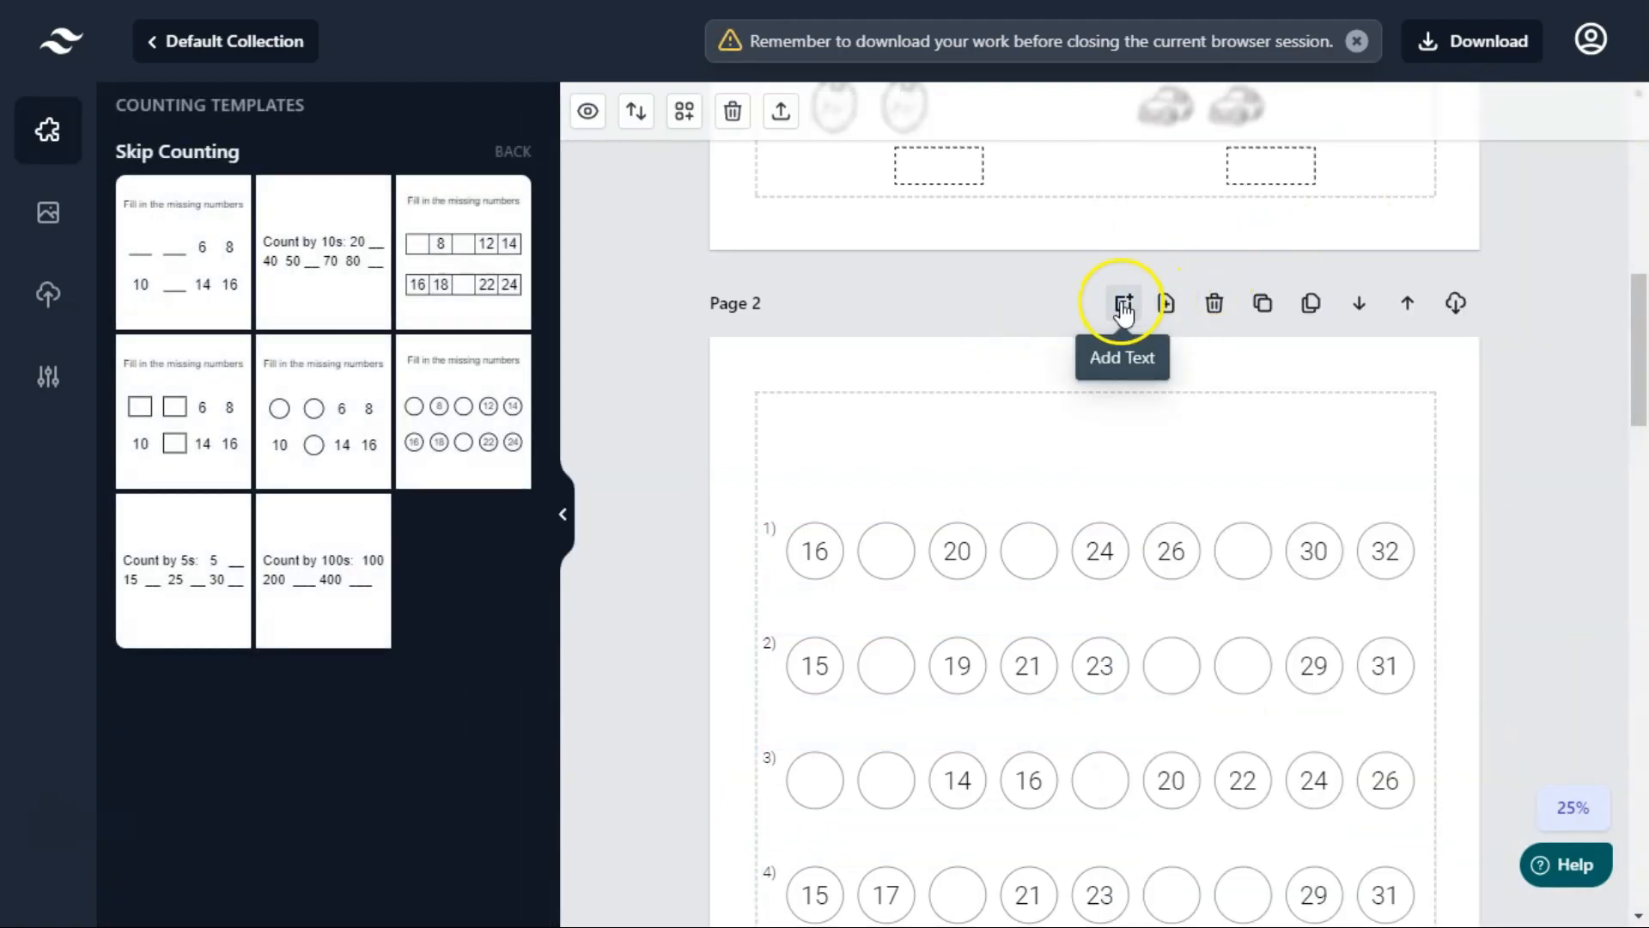
# Add the heading "Write the missing numbers" at size 28 above the skip counting grid on page 2.
pyautogui.click(1122, 304)
pyautogui.moveTo(1001, 825); pyautogui.dragTo(1016, 446)
pyautogui.click(923, 110)
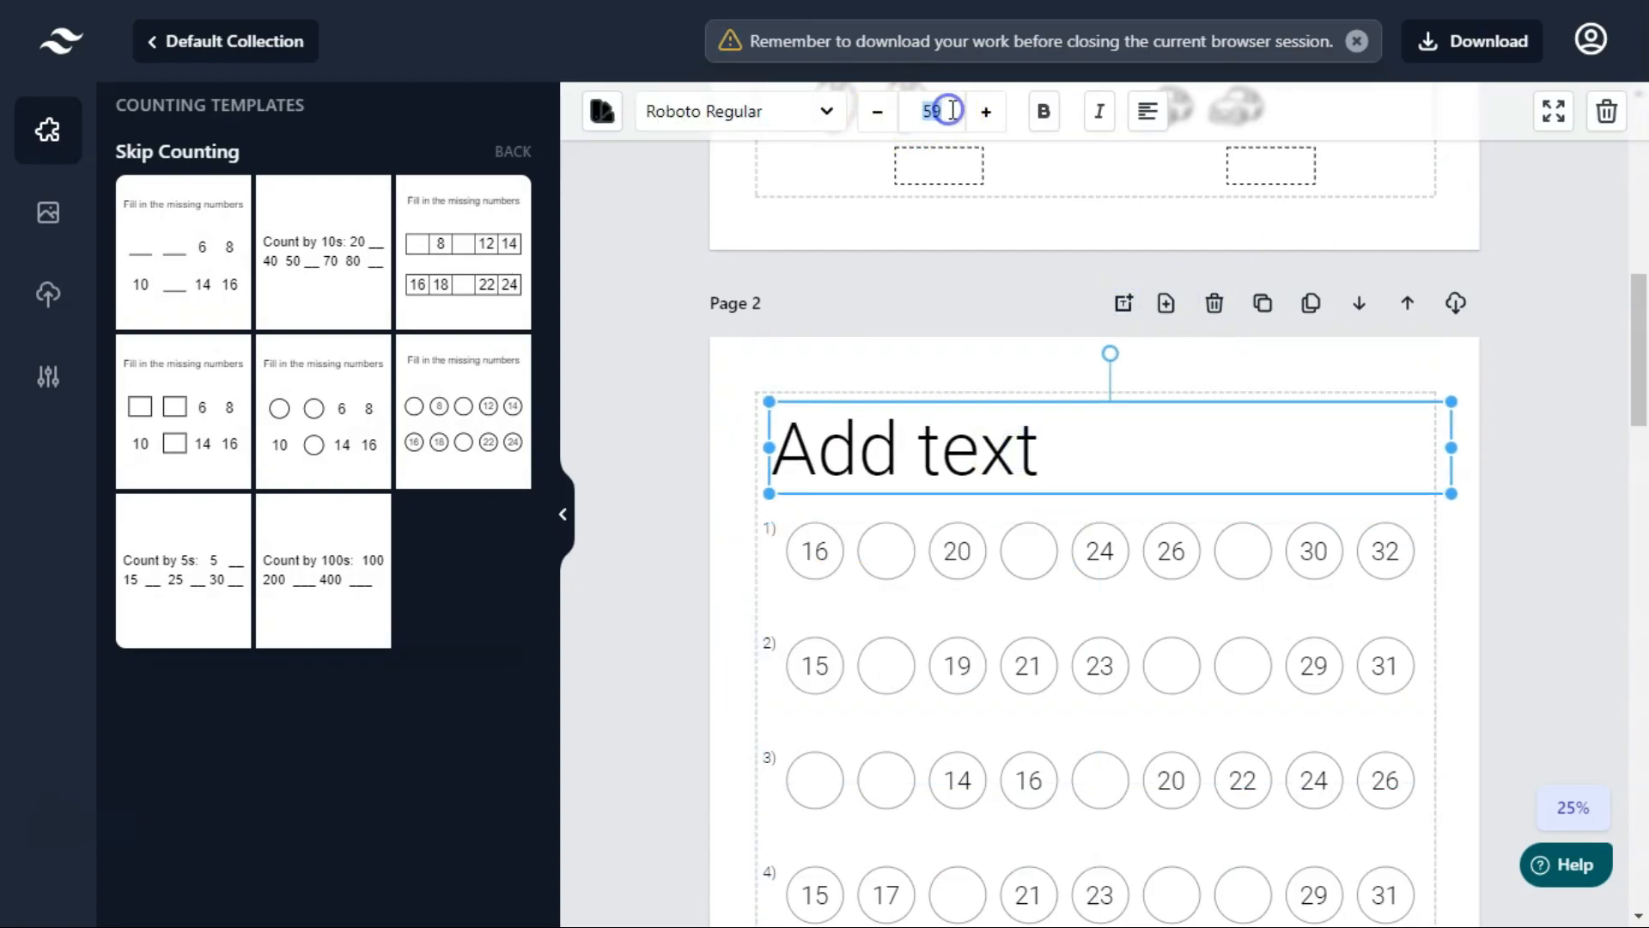
pyautogui.write('Write the mis')
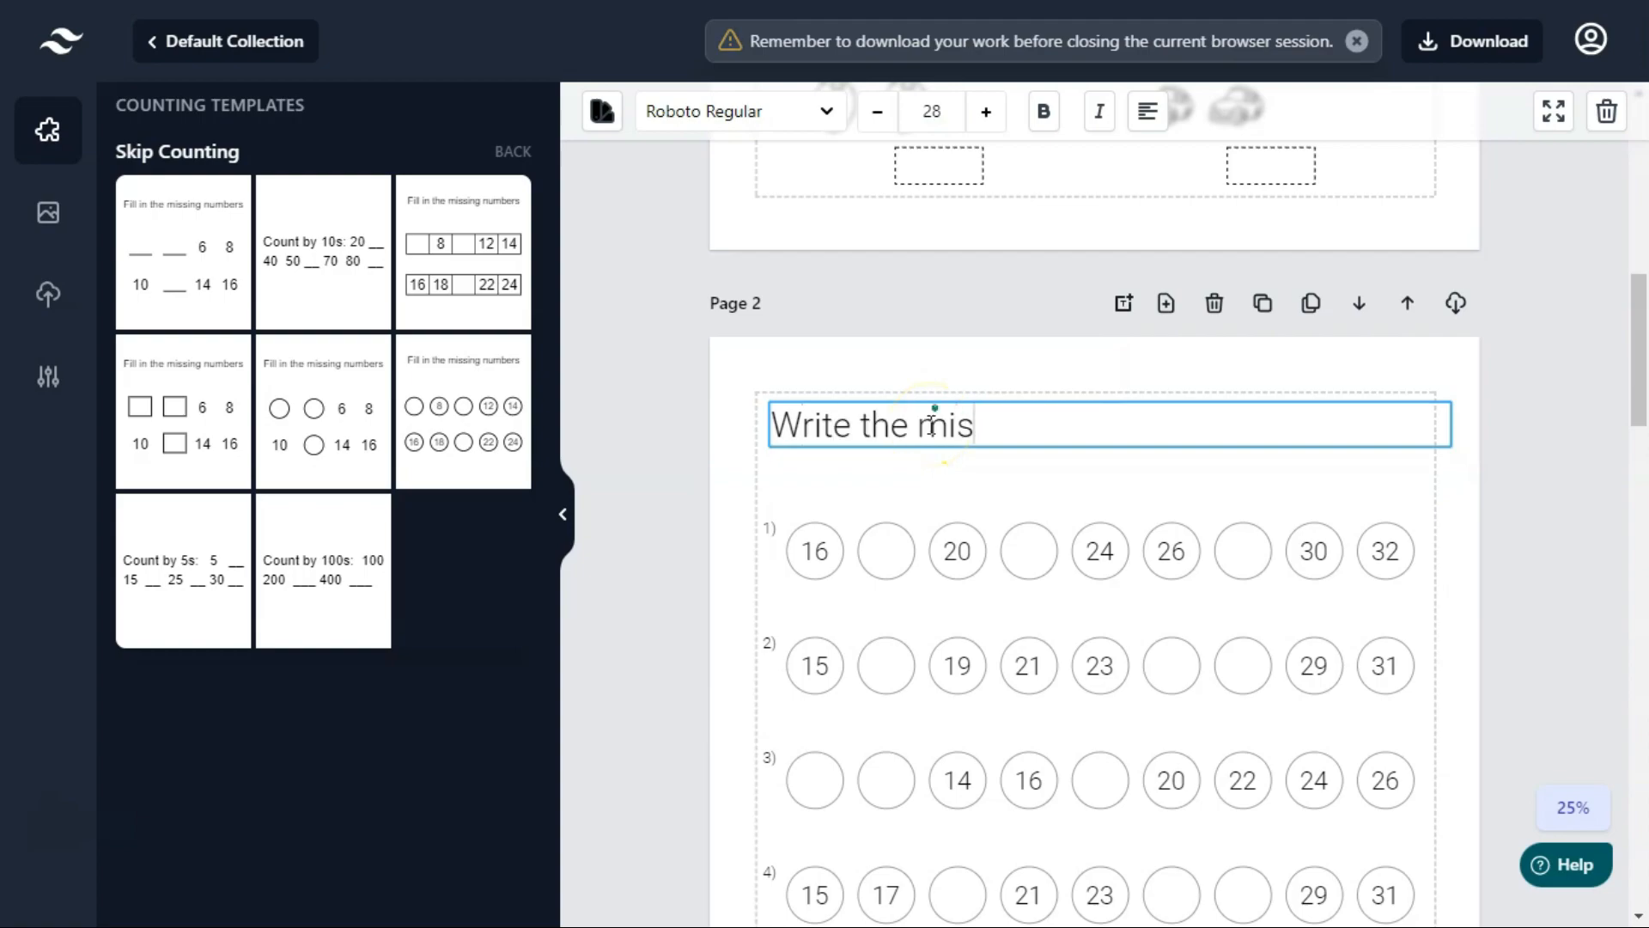
pyautogui.write('sing numbers')
pyautogui.click(989, 481)
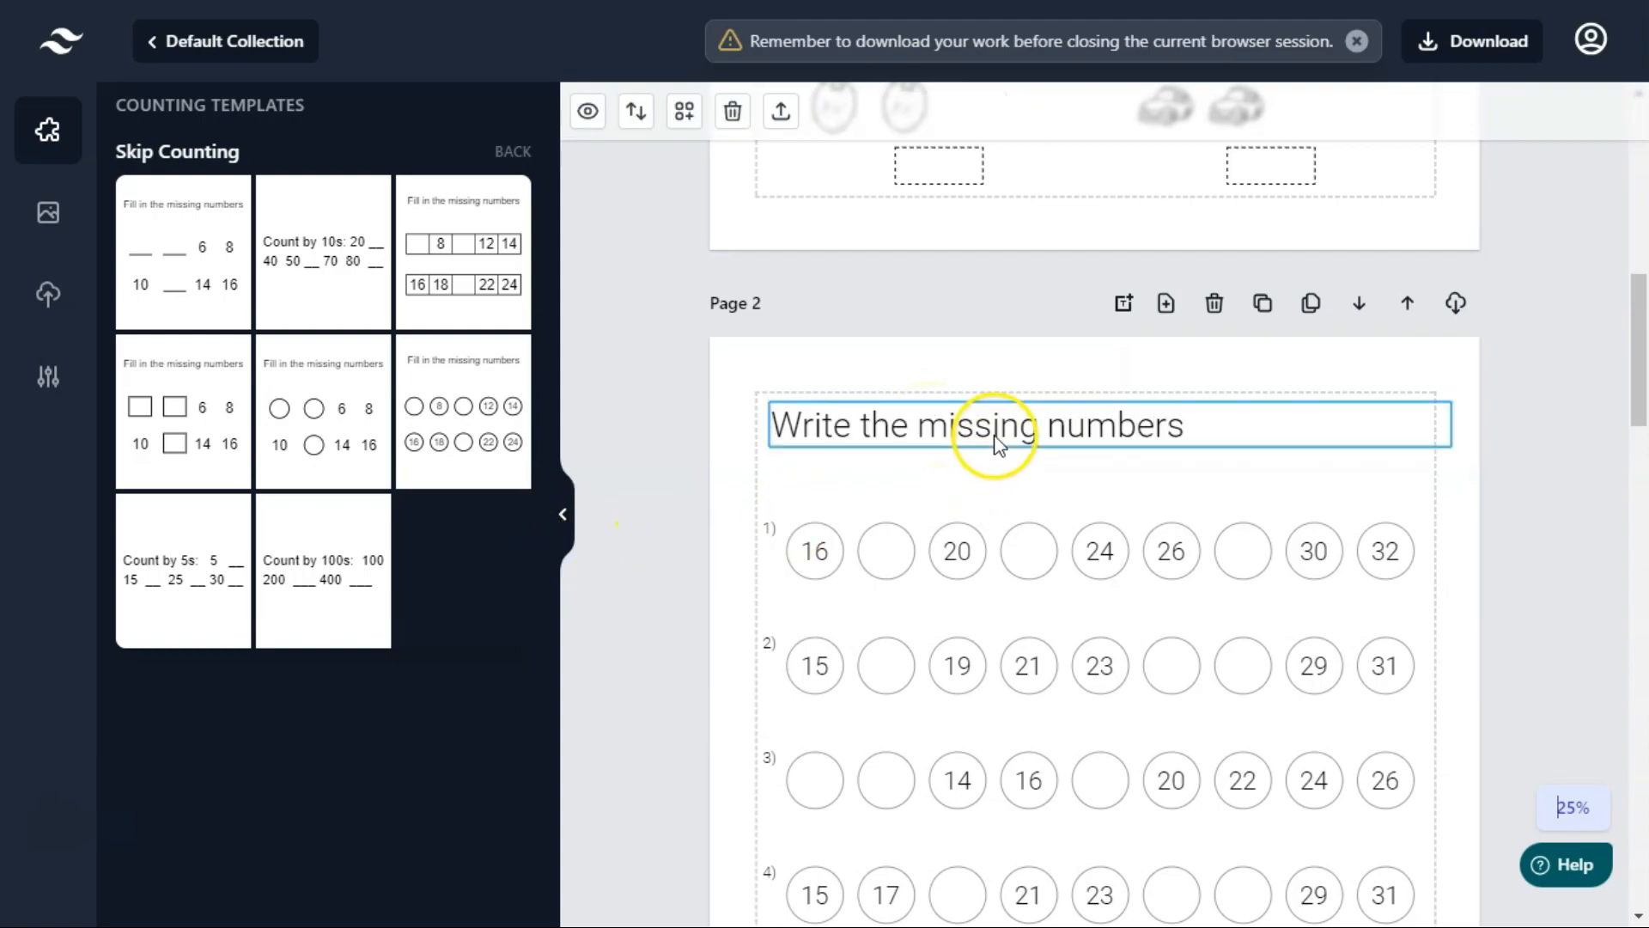
pyautogui.moveTo(995, 436); pyautogui.dragTo(990, 433)
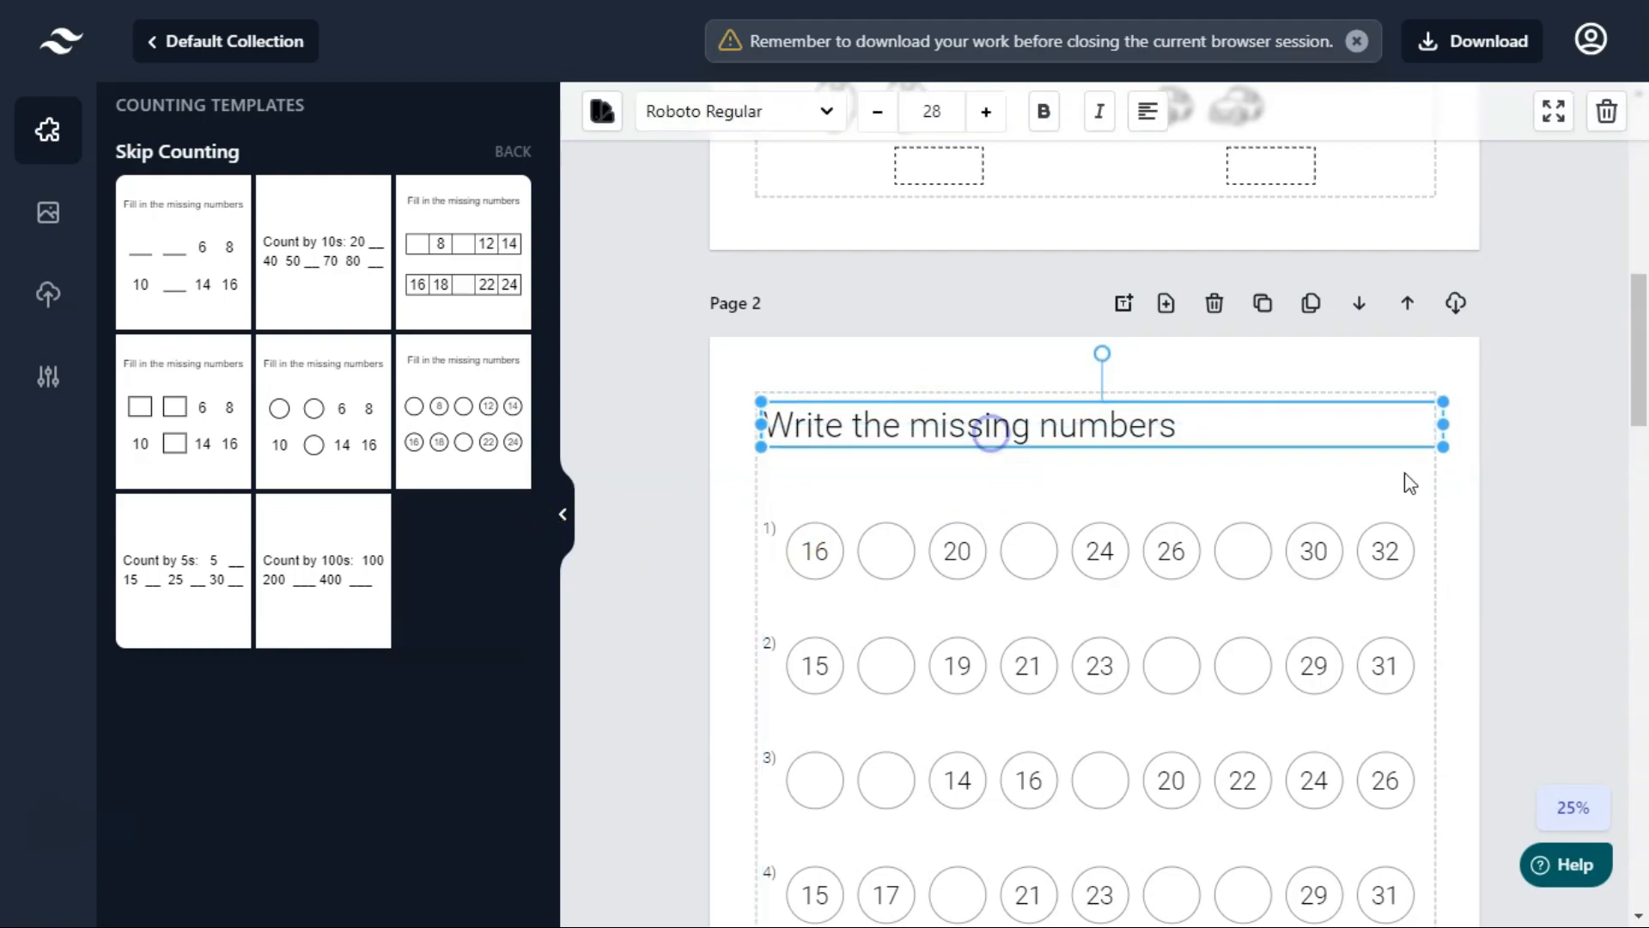
pyautogui.click(1527, 513)
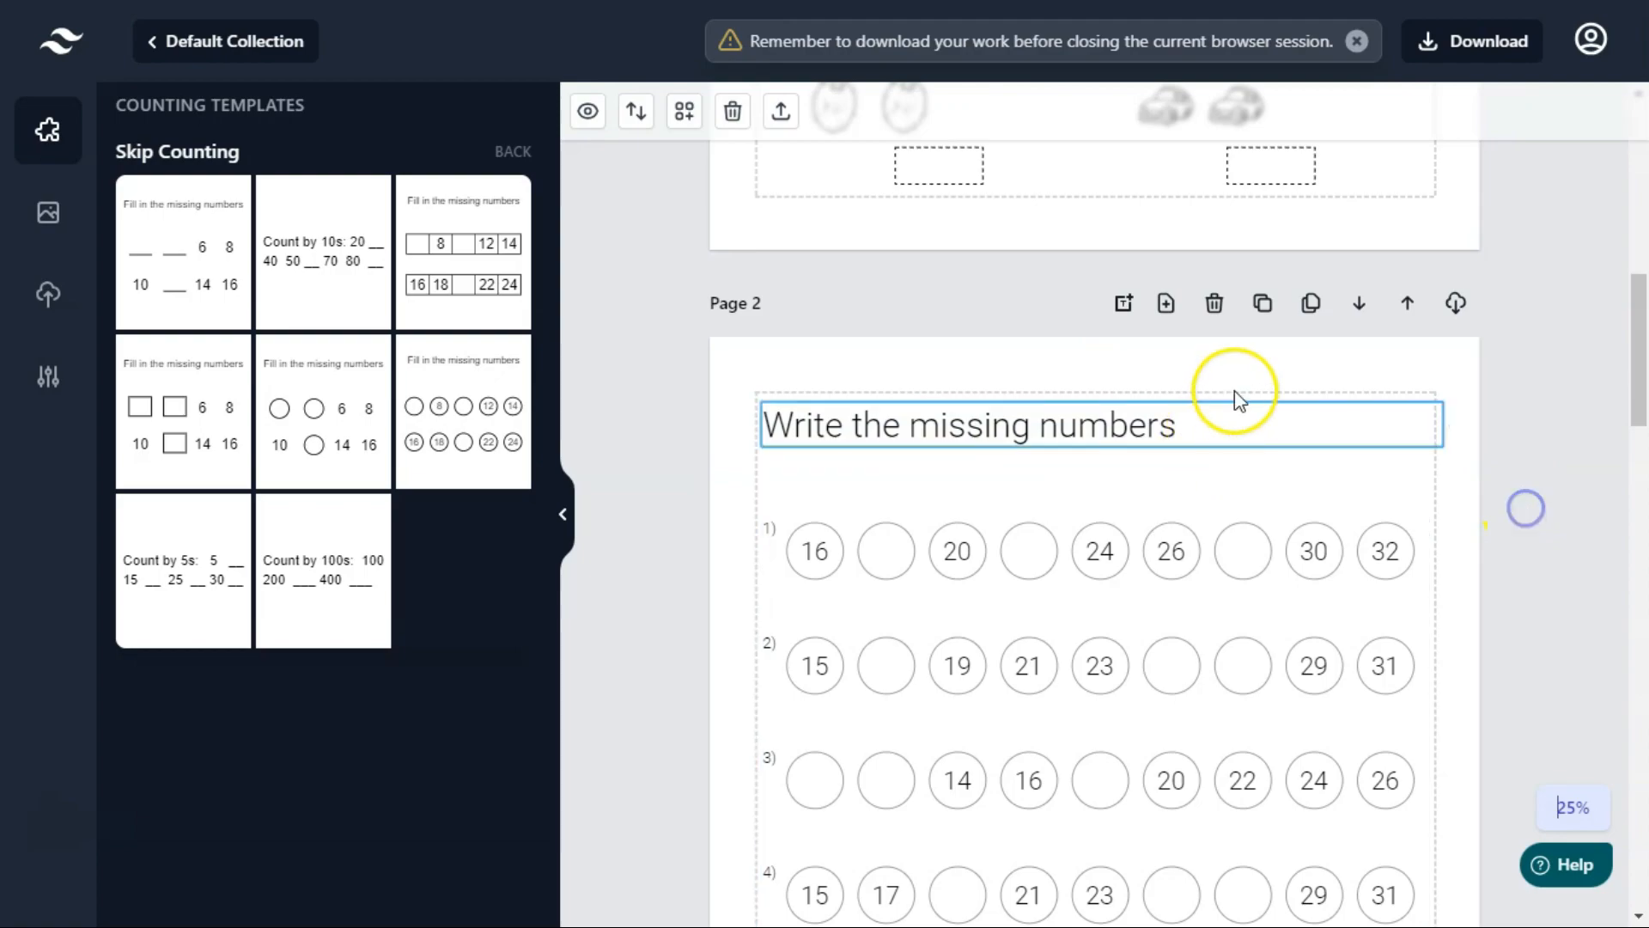
# Clone page 2 and regenerate the skip counting numbers on the copy.
pyautogui.click(1261, 305)
pyautogui.moveTo(1631, 343); pyautogui.dragTo(1631, 434)
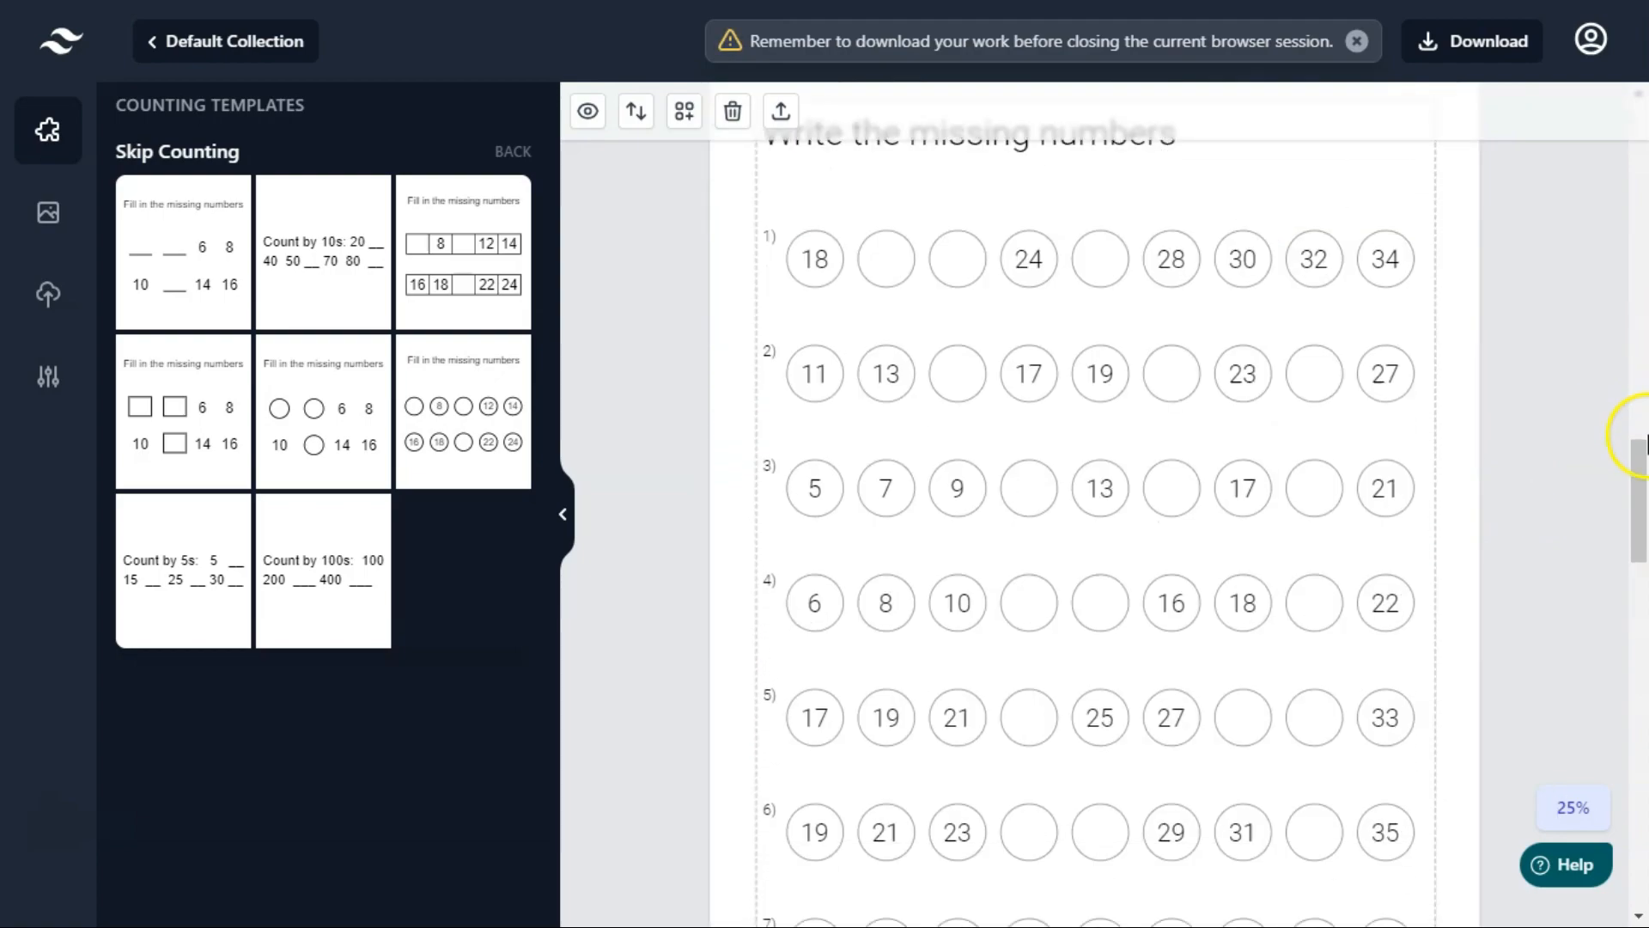
pyautogui.click(1198, 388)
pyautogui.click(971, 111)
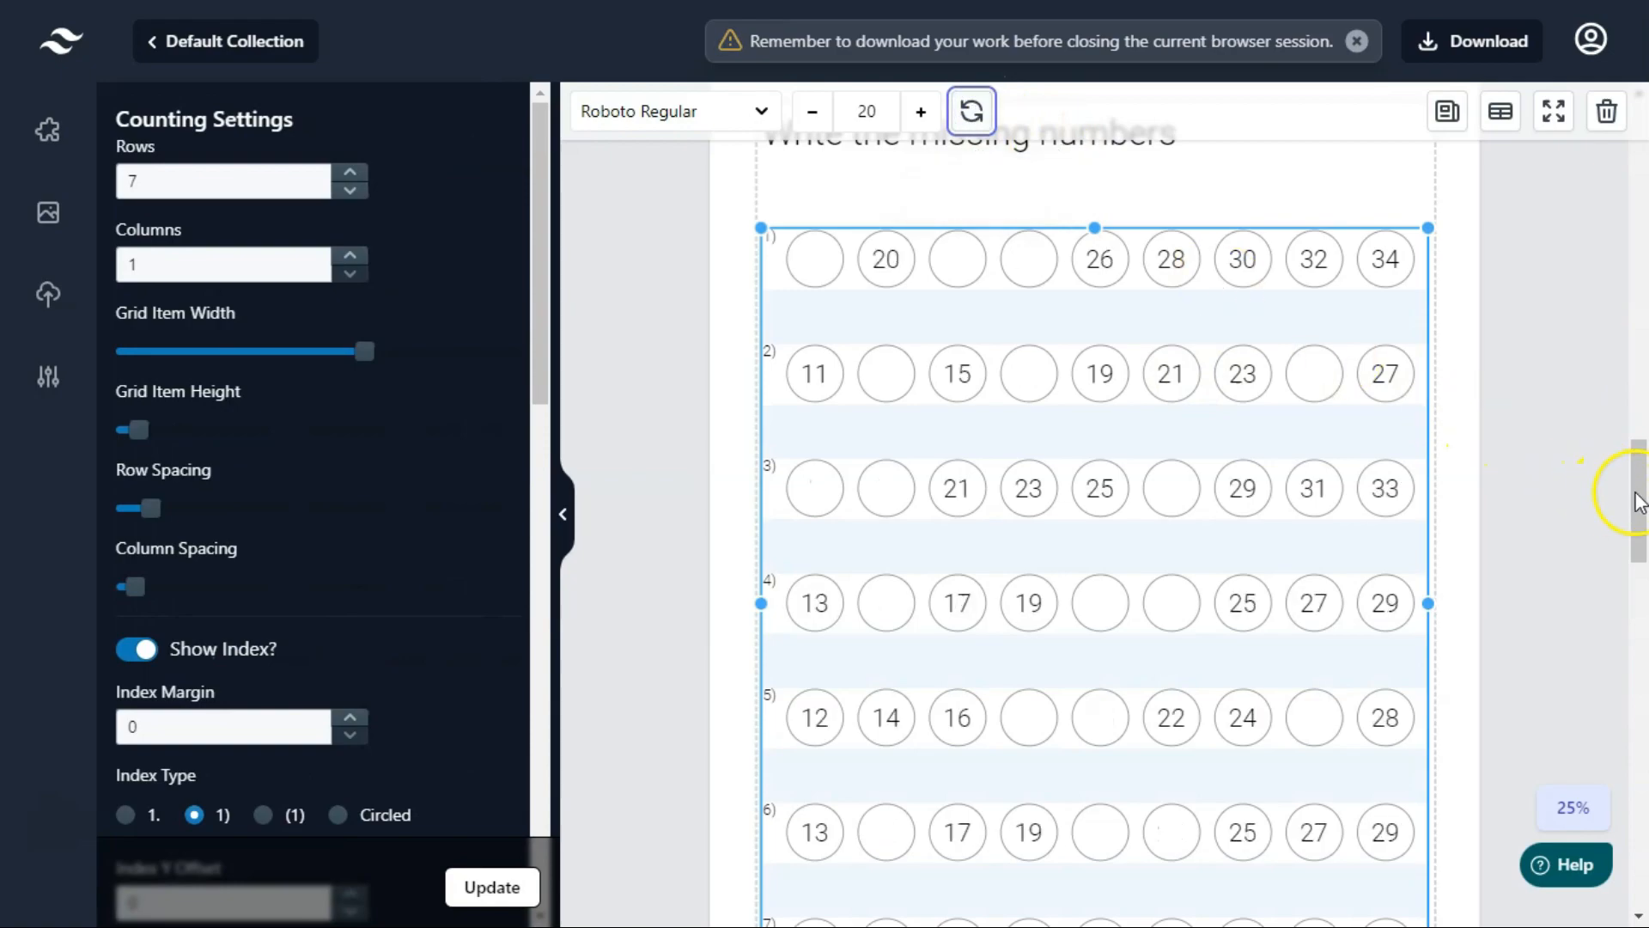
# Check the download formats offered for page 1 and for the whole collection.
pyautogui.moveTo(1638, 503); pyautogui.dragTo(1615, 142)
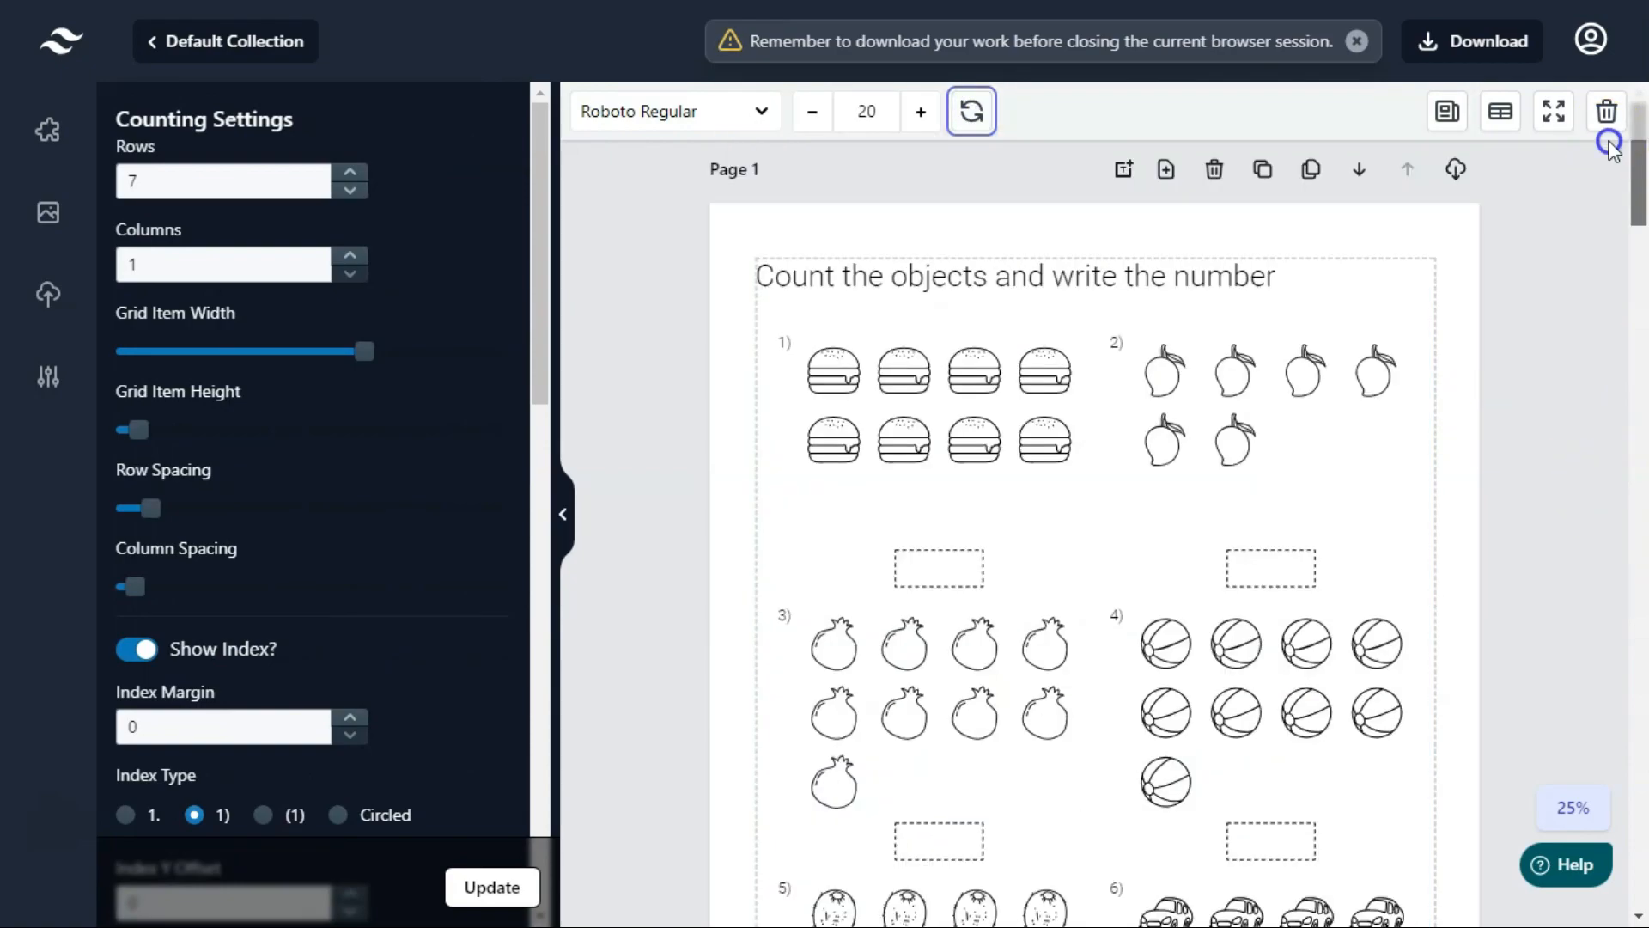
pyautogui.click(1456, 175)
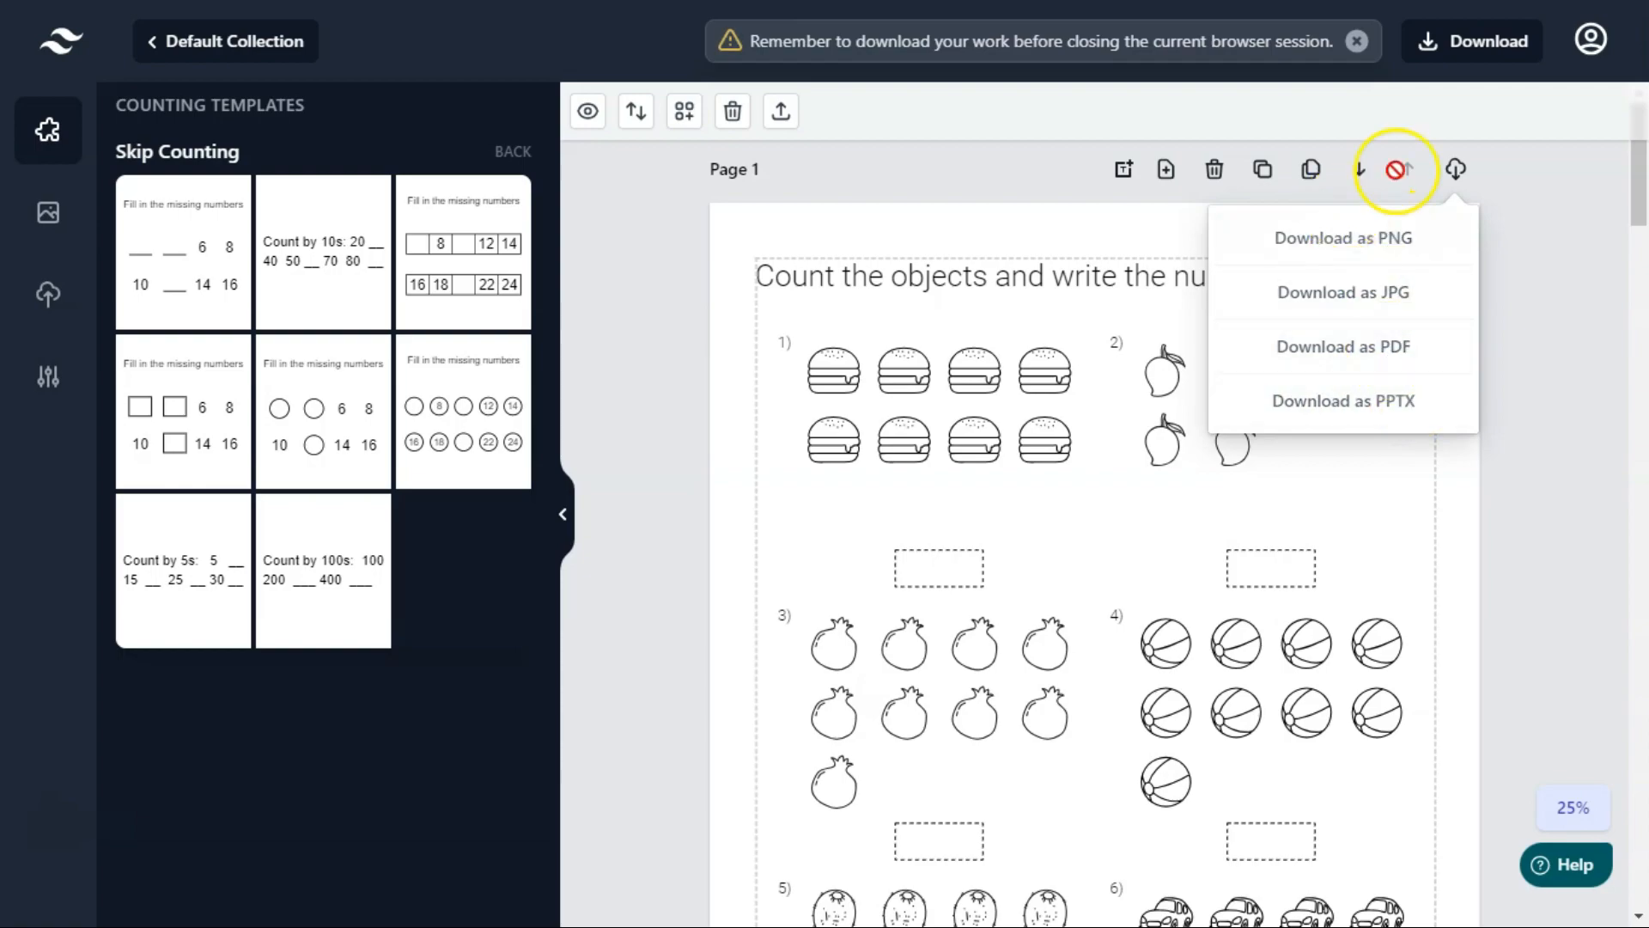
pyautogui.click(1483, 45)
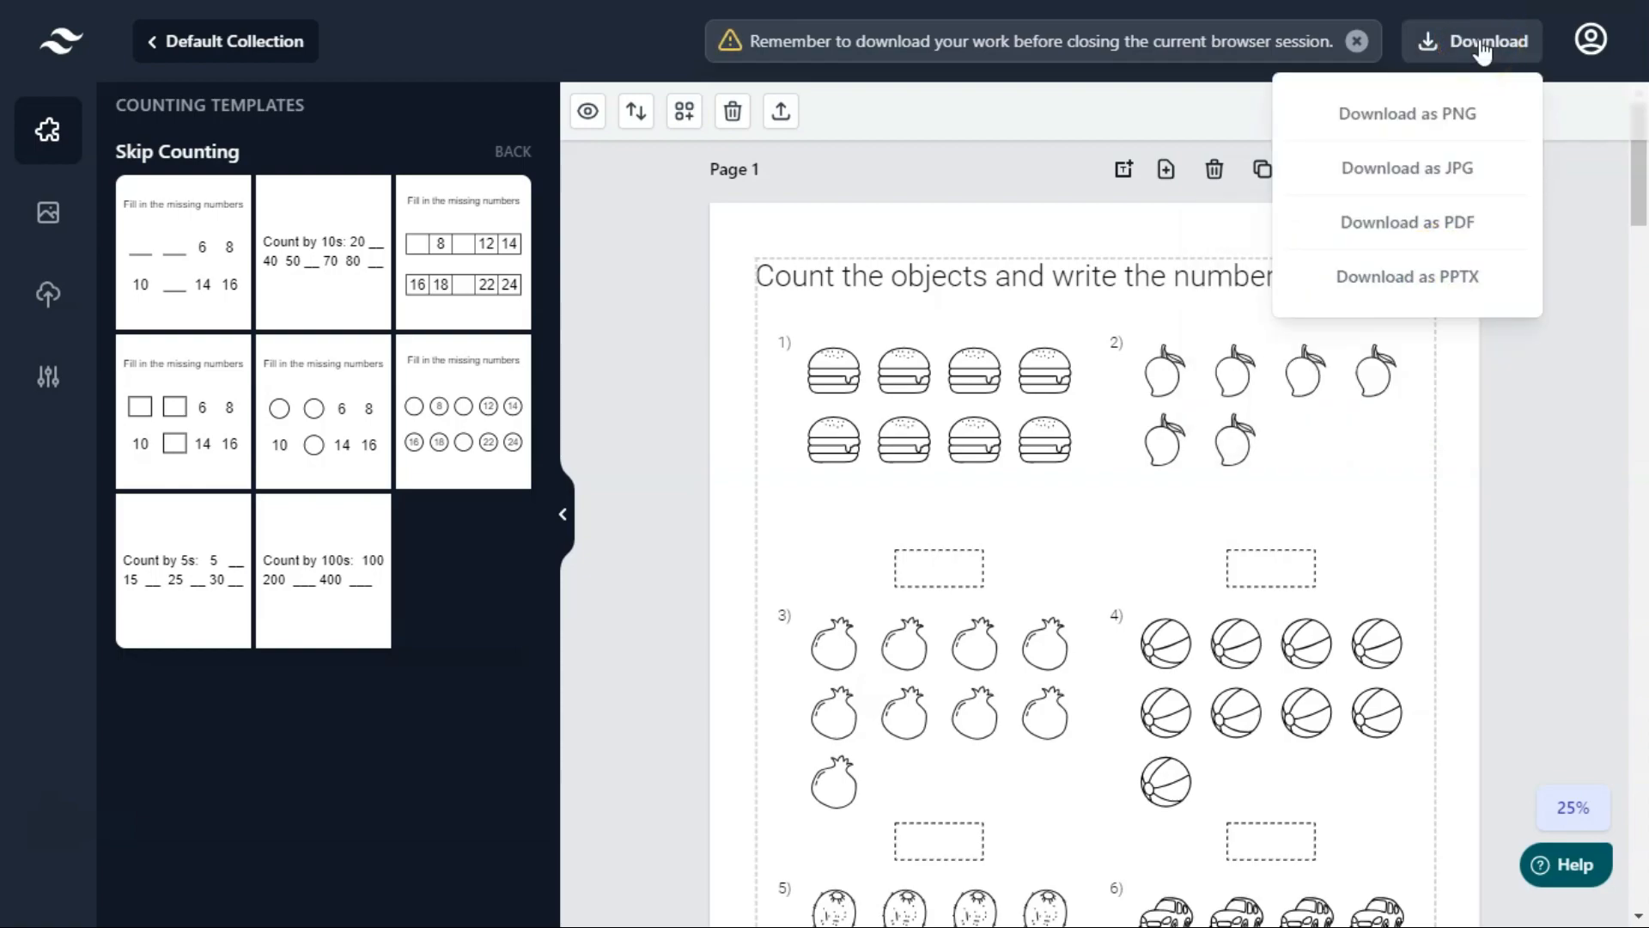
pyautogui.click(1507, 221)
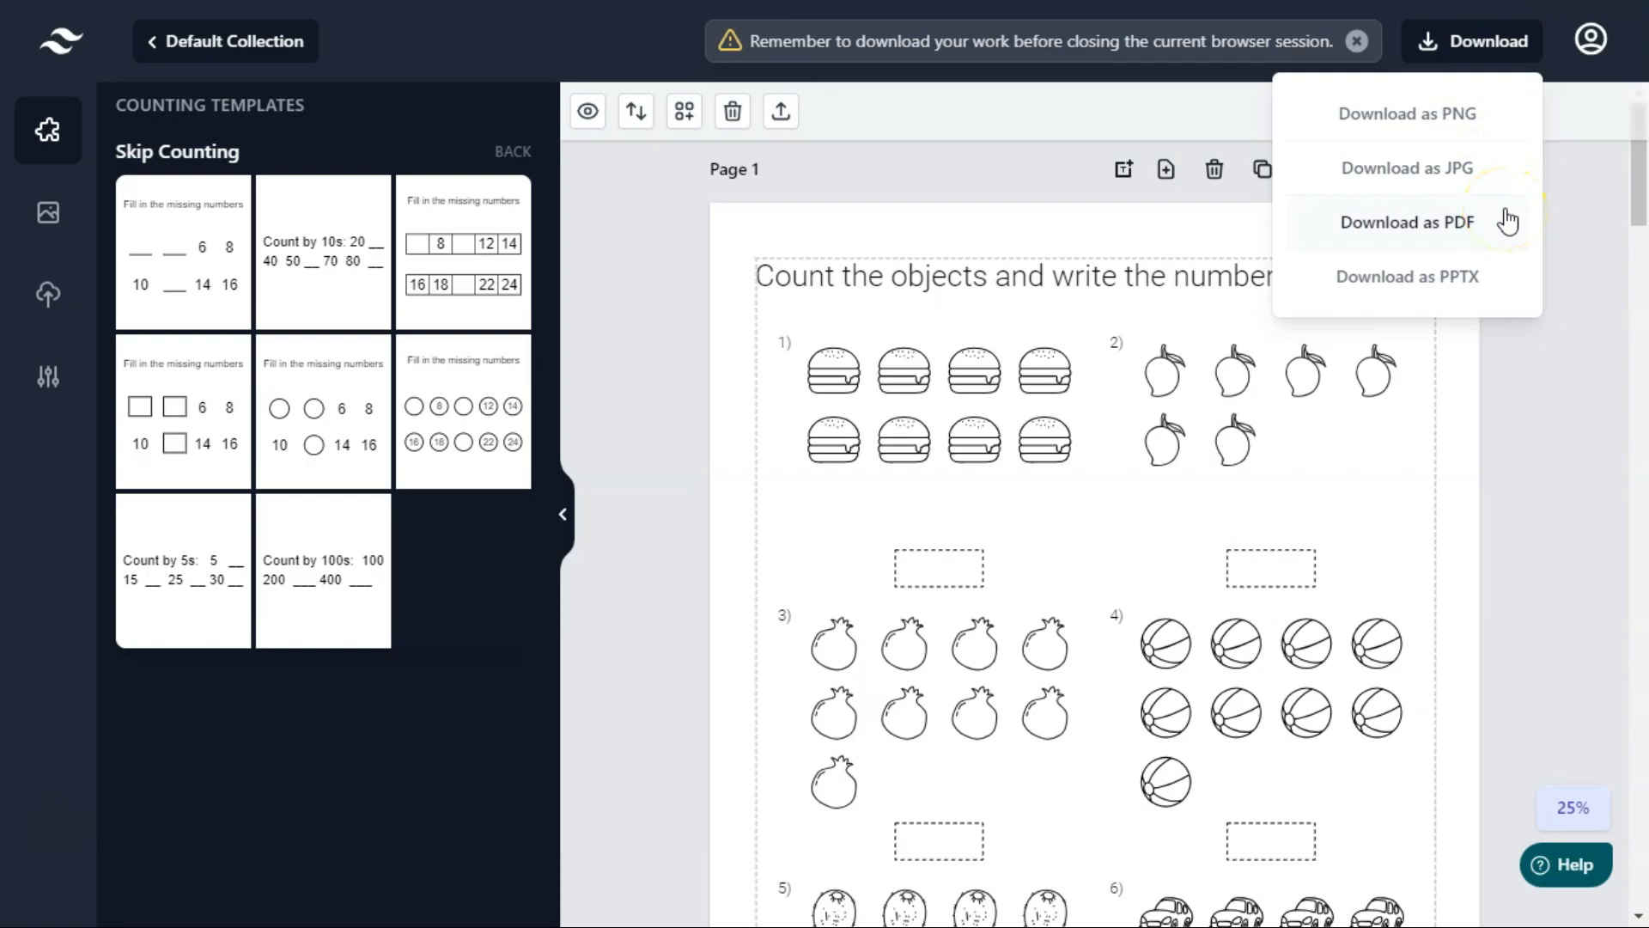
pyautogui.click(1557, 352)
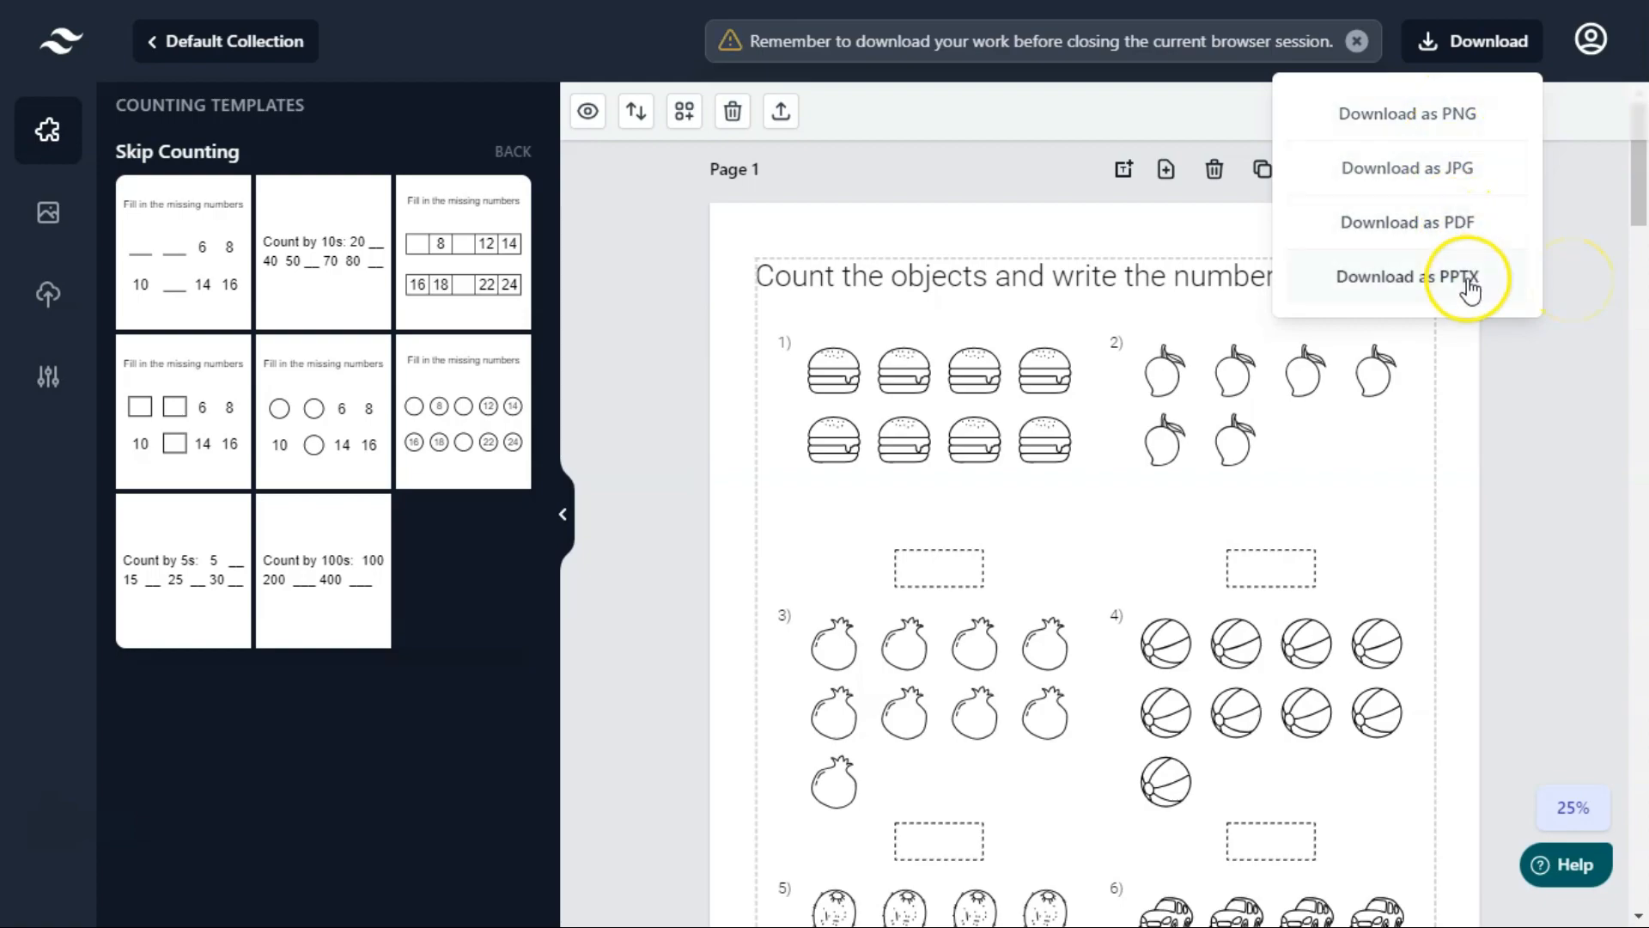
pyautogui.click(1395, 277)
pyautogui.click(1232, 273)
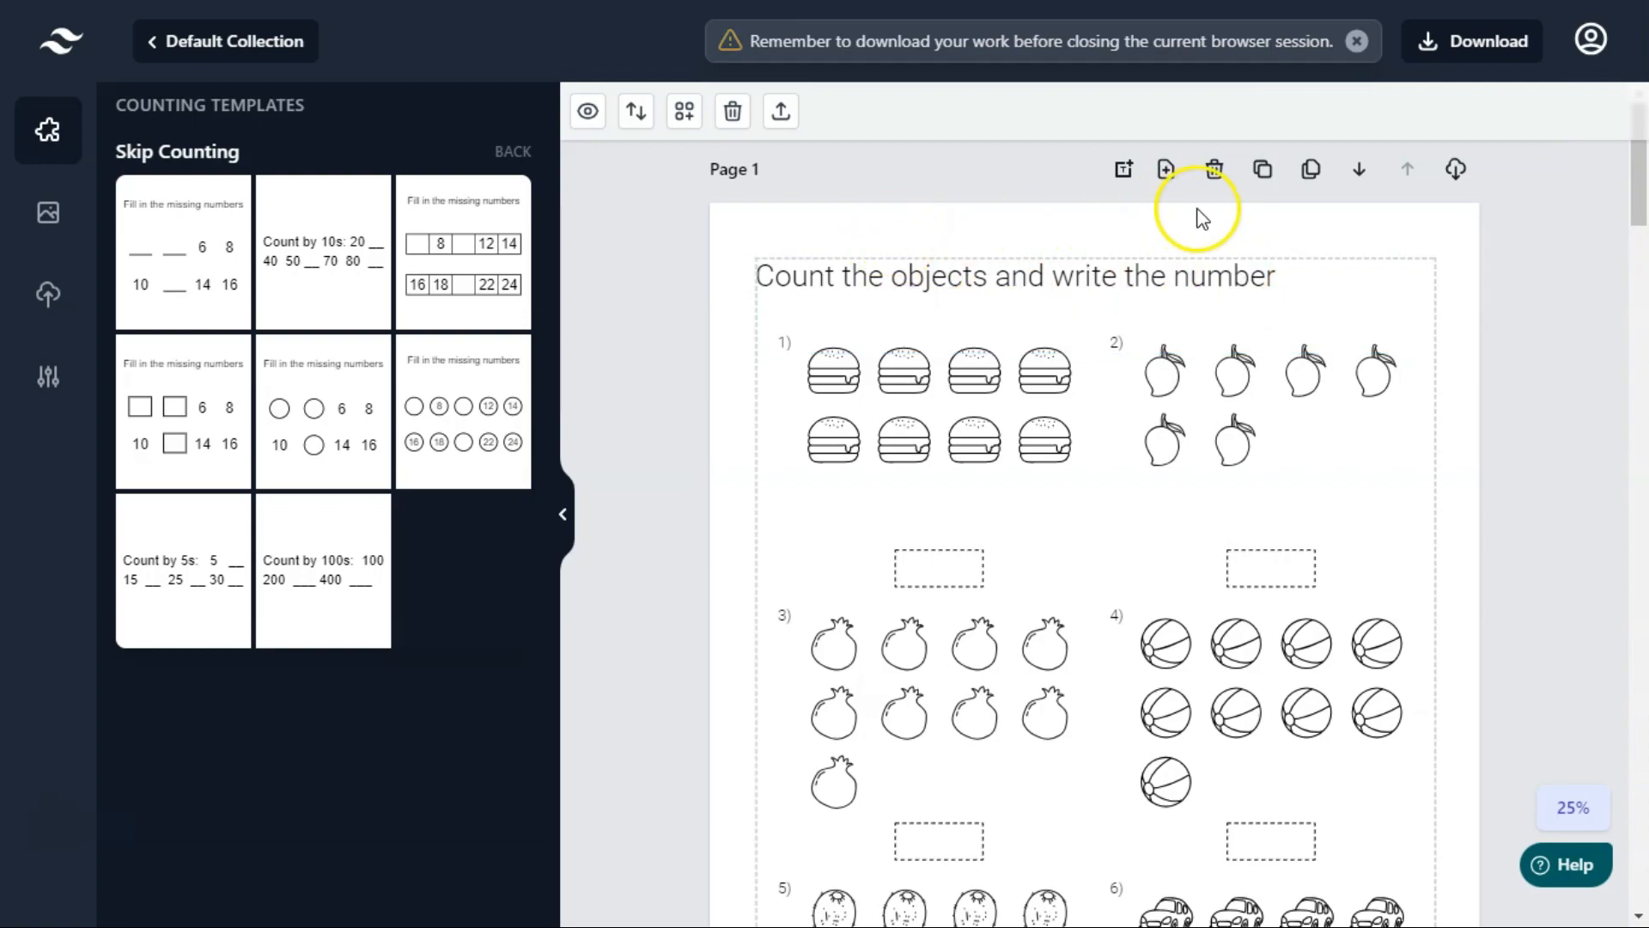
# Try red for the page 1 heading text, and settle on turquoise 50E3C2.
pyautogui.click(917, 384)
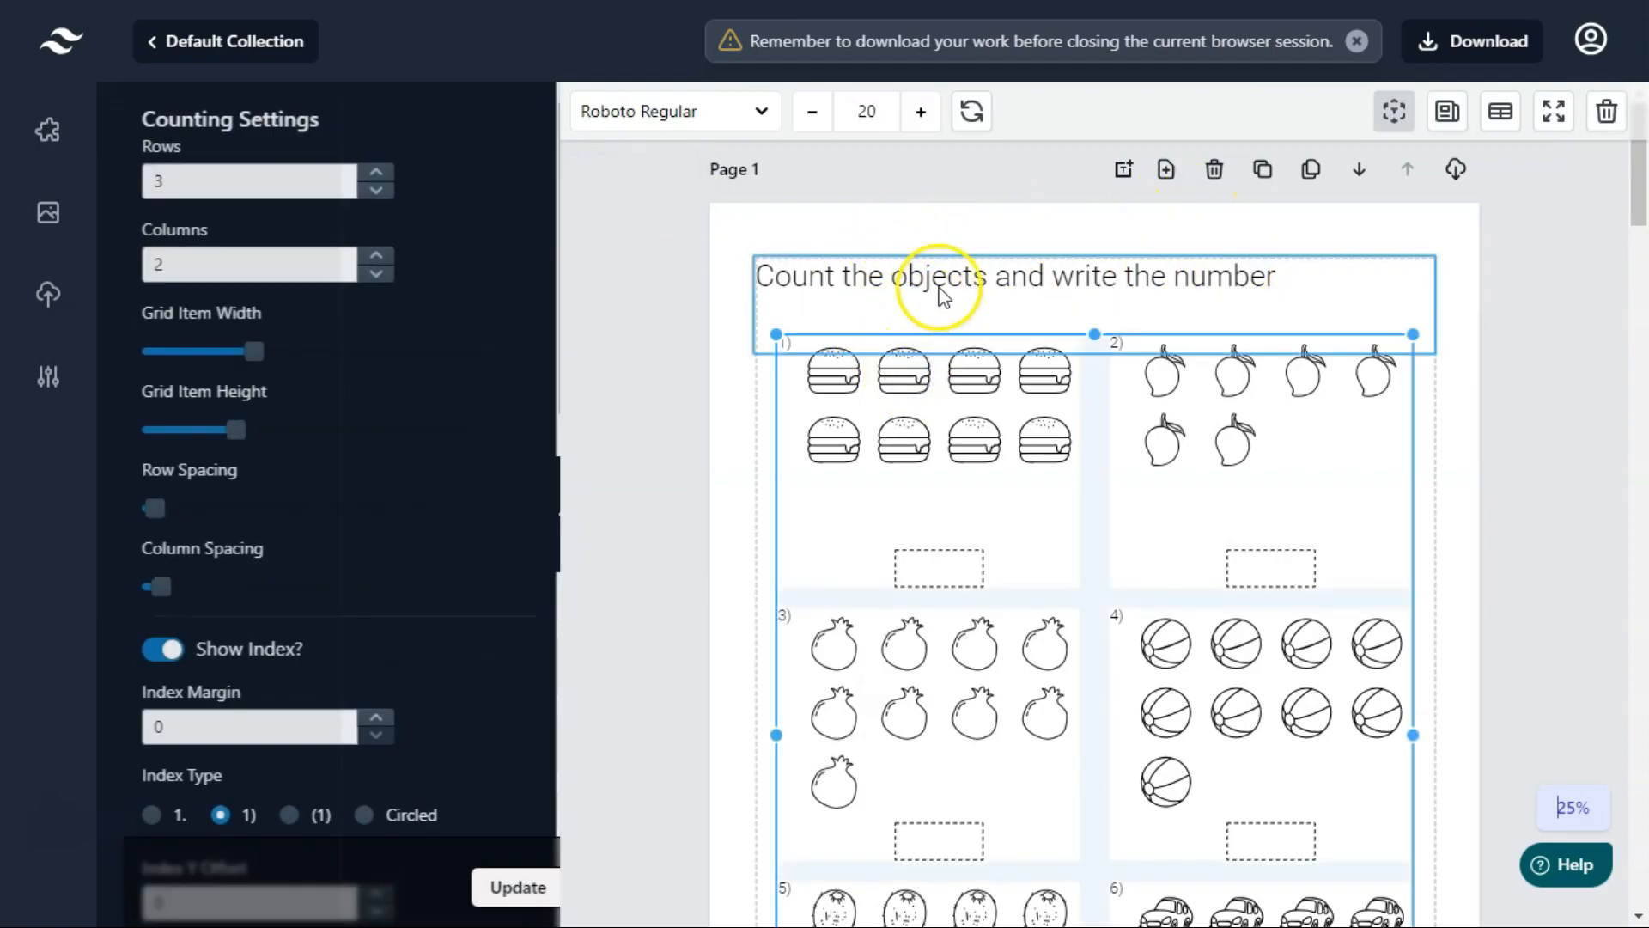
pyautogui.click(940, 284)
pyautogui.click(604, 112)
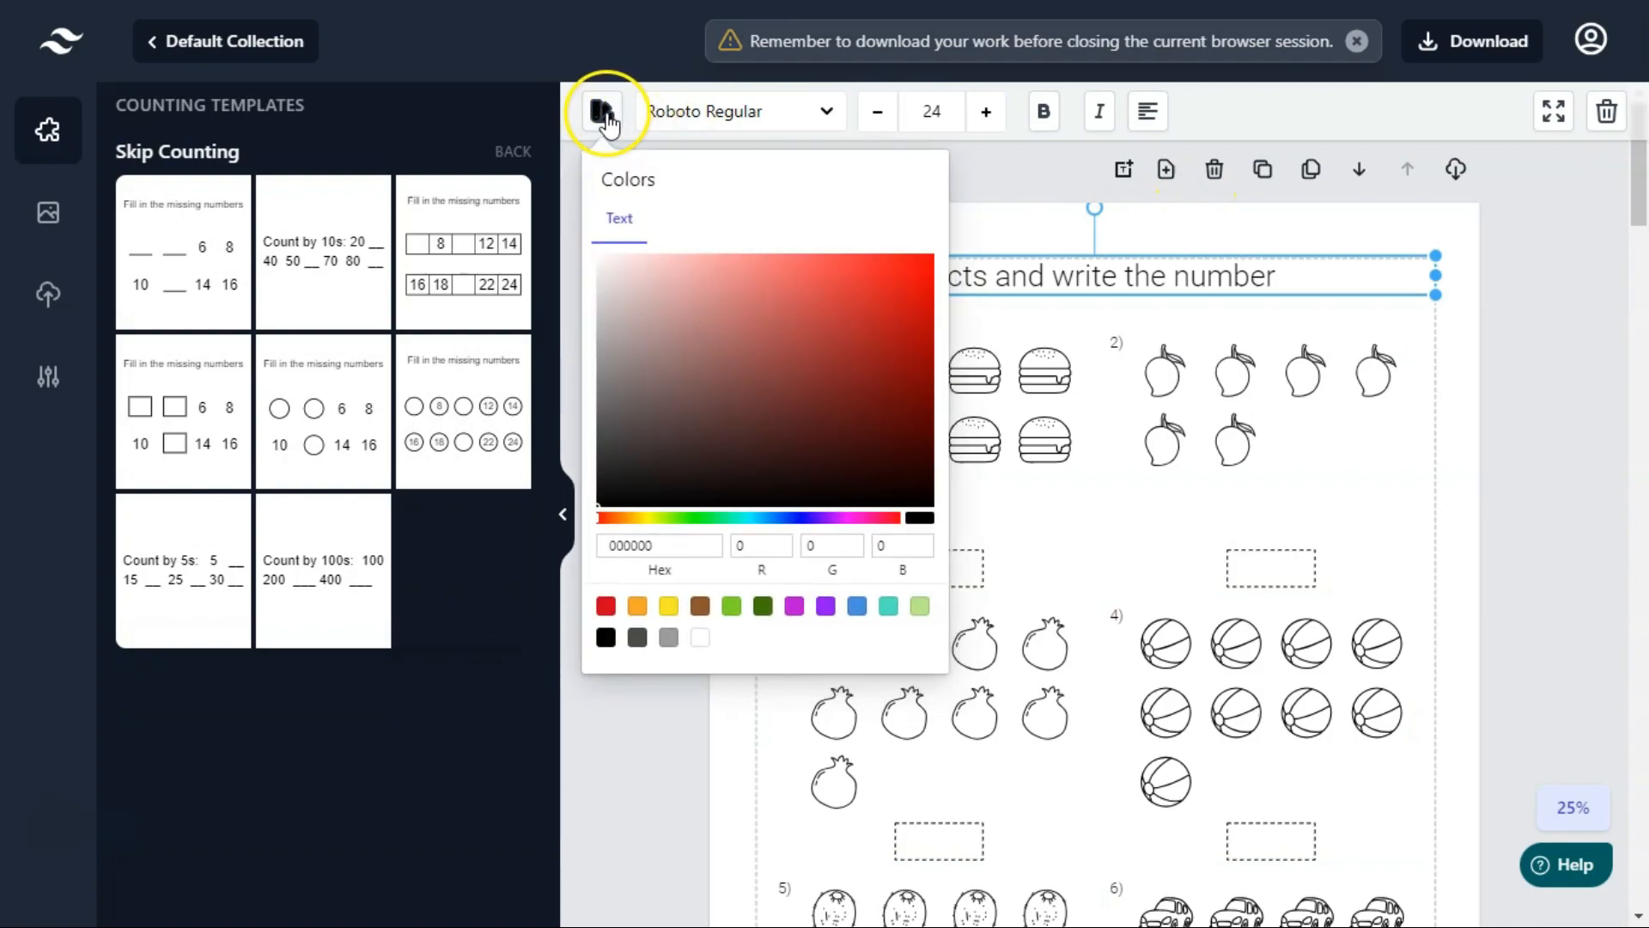
pyautogui.click(605, 606)
pyautogui.click(826, 607)
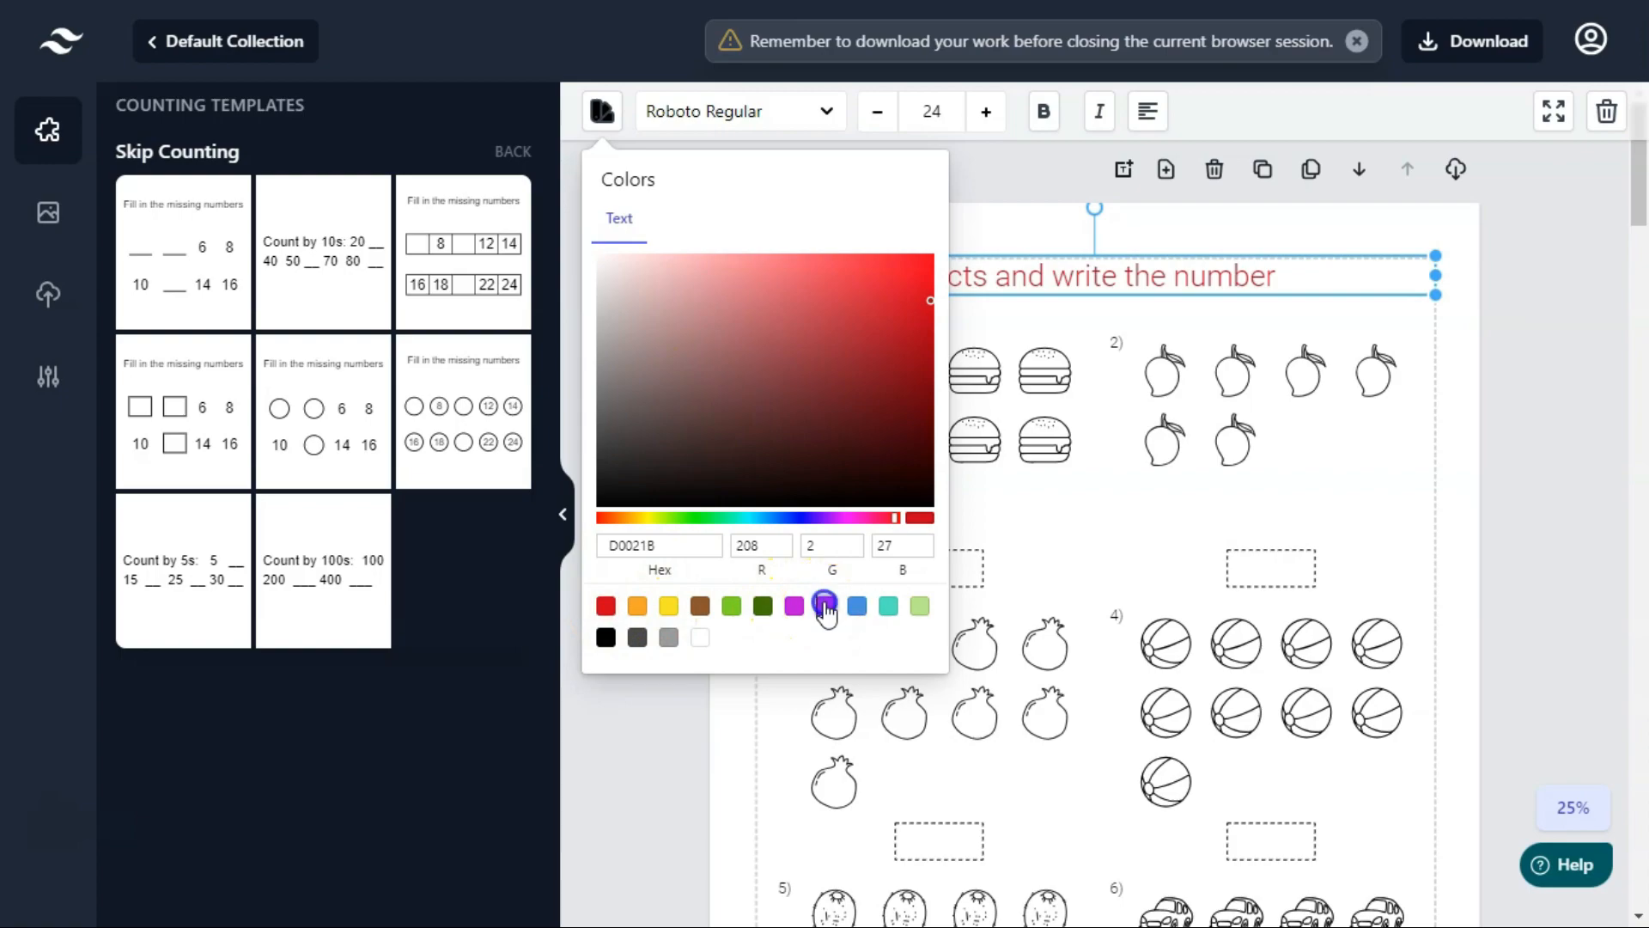
pyautogui.click(890, 608)
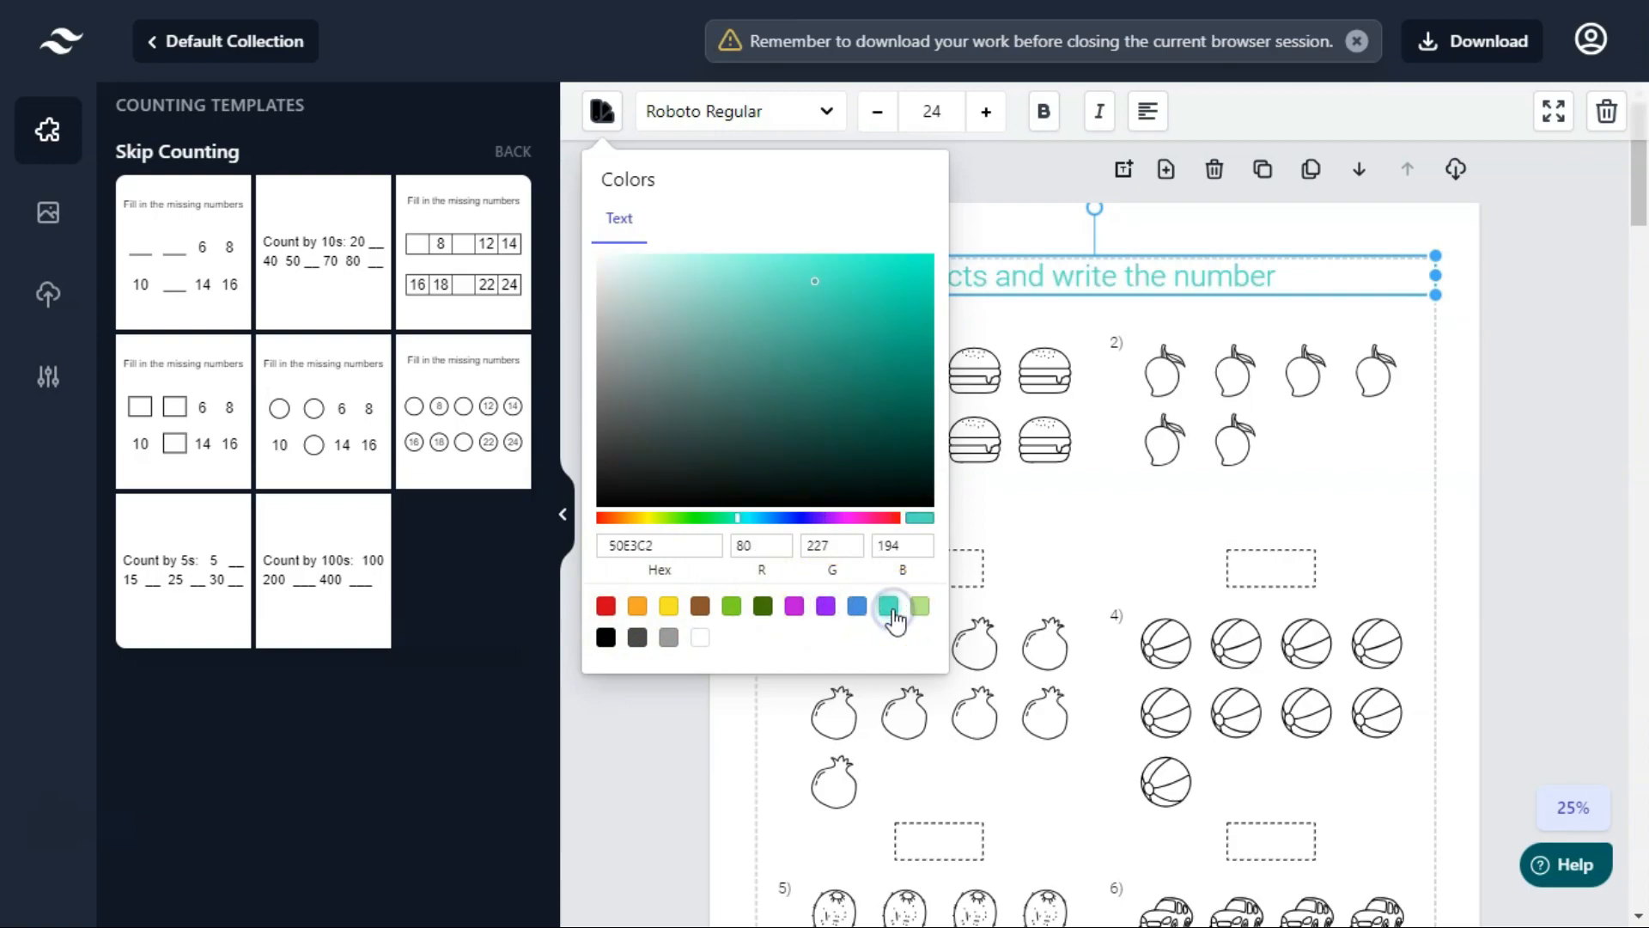
pyautogui.click(1592, 414)
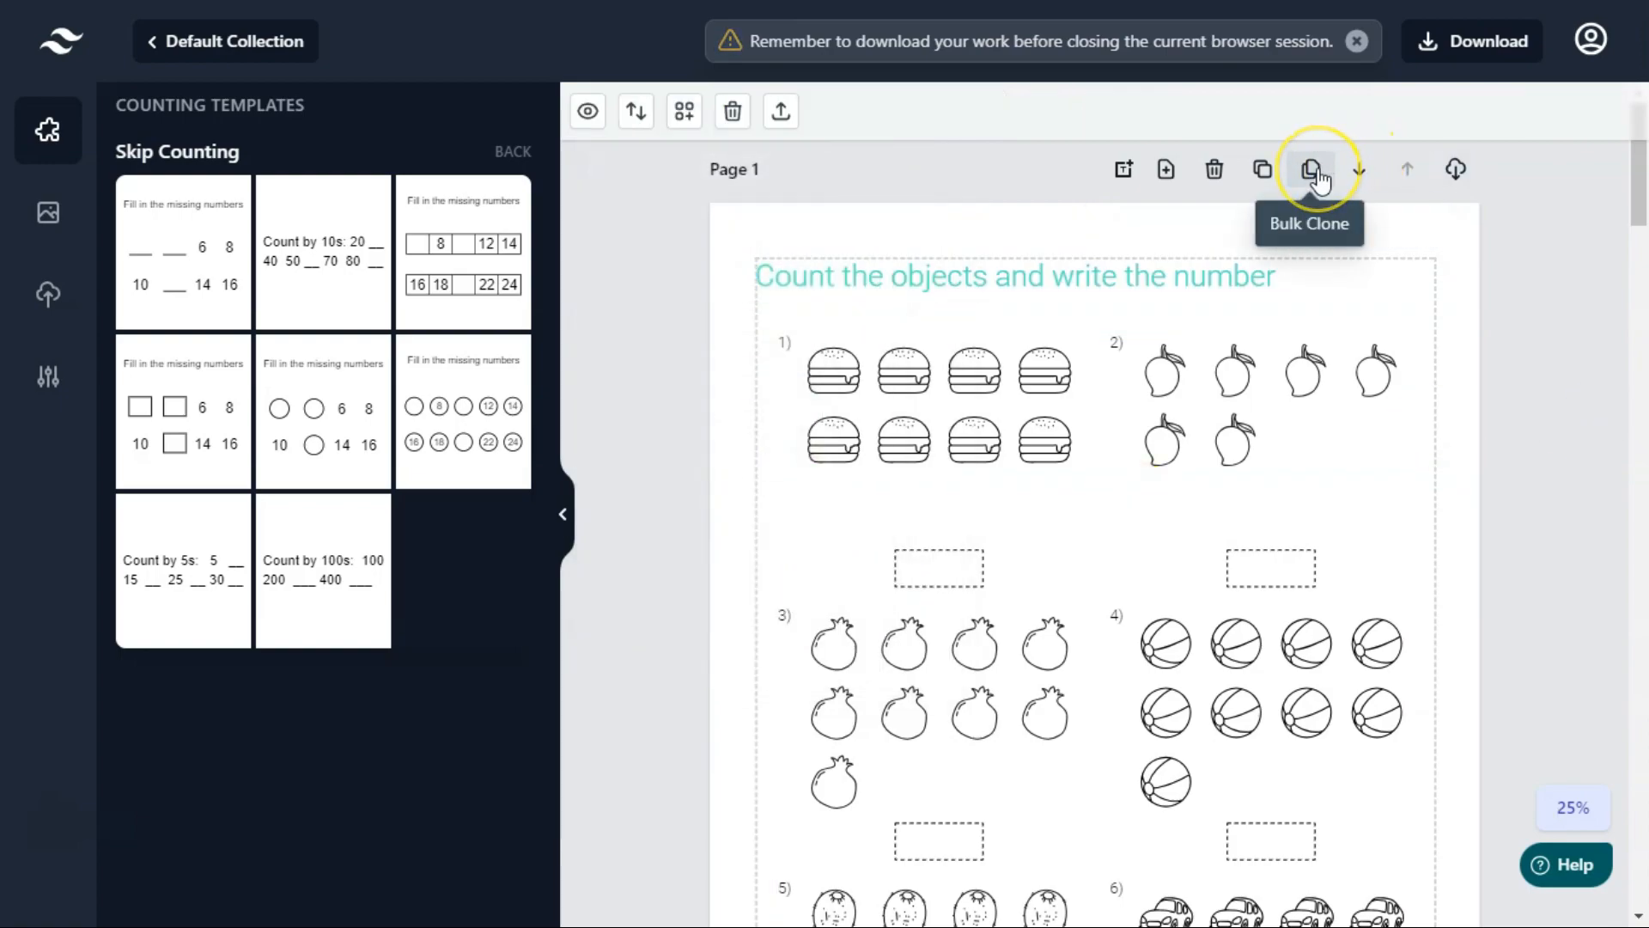
# Bulk clone page 1 into 10 copies and look over the following pages.
pyautogui.click(1311, 169)
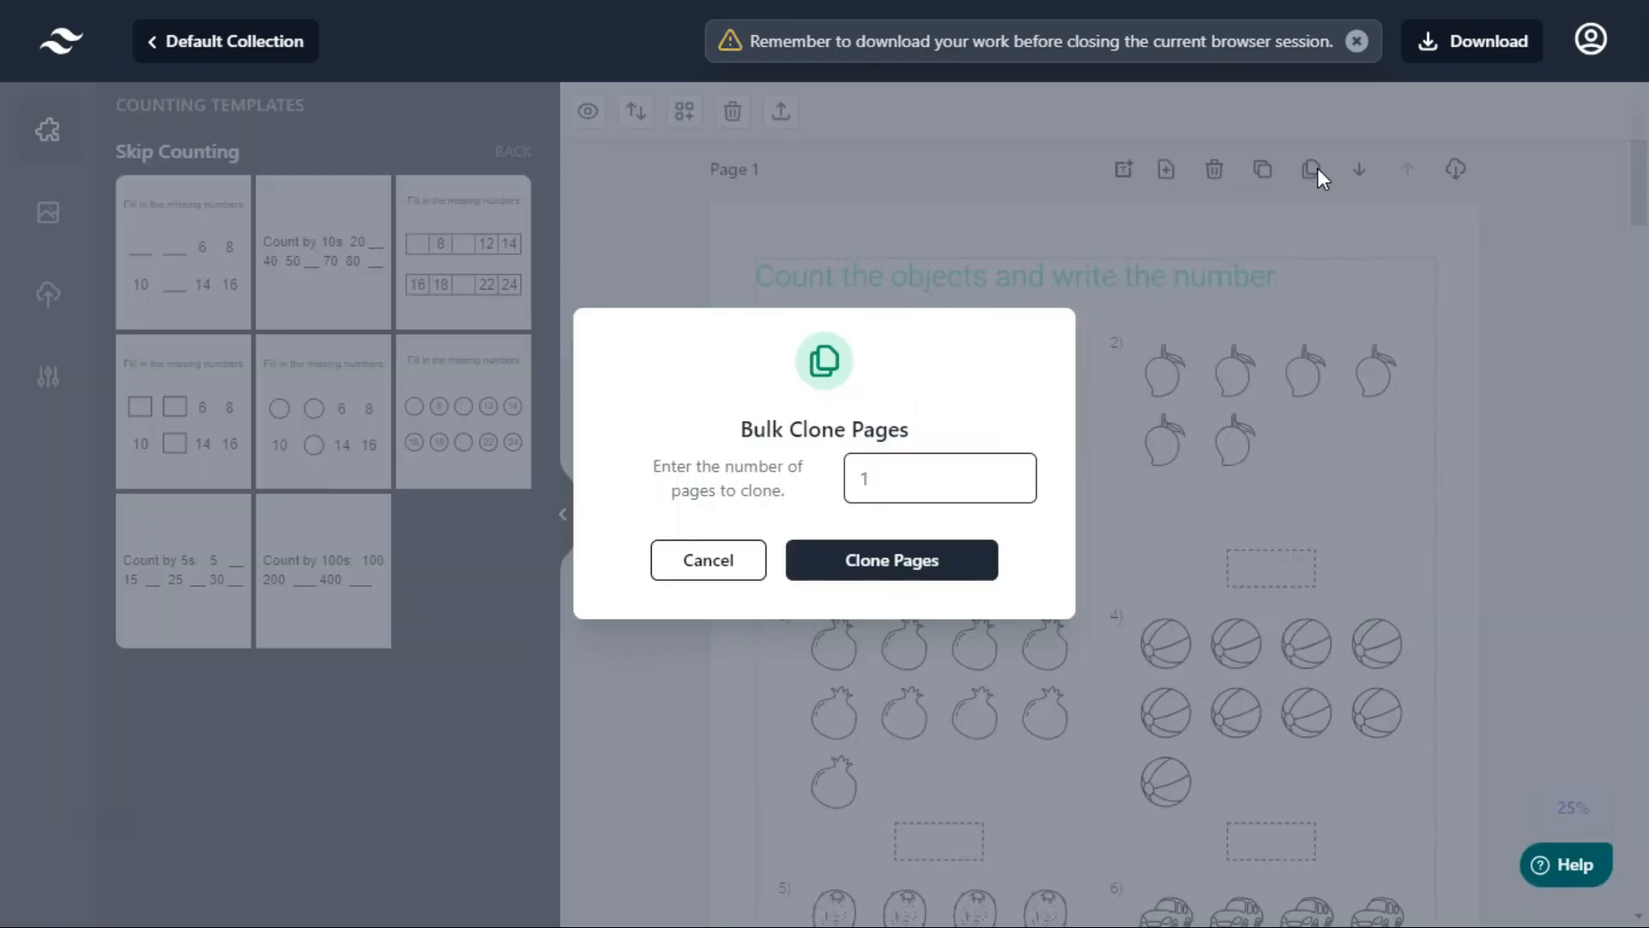
pyautogui.click(894, 482)
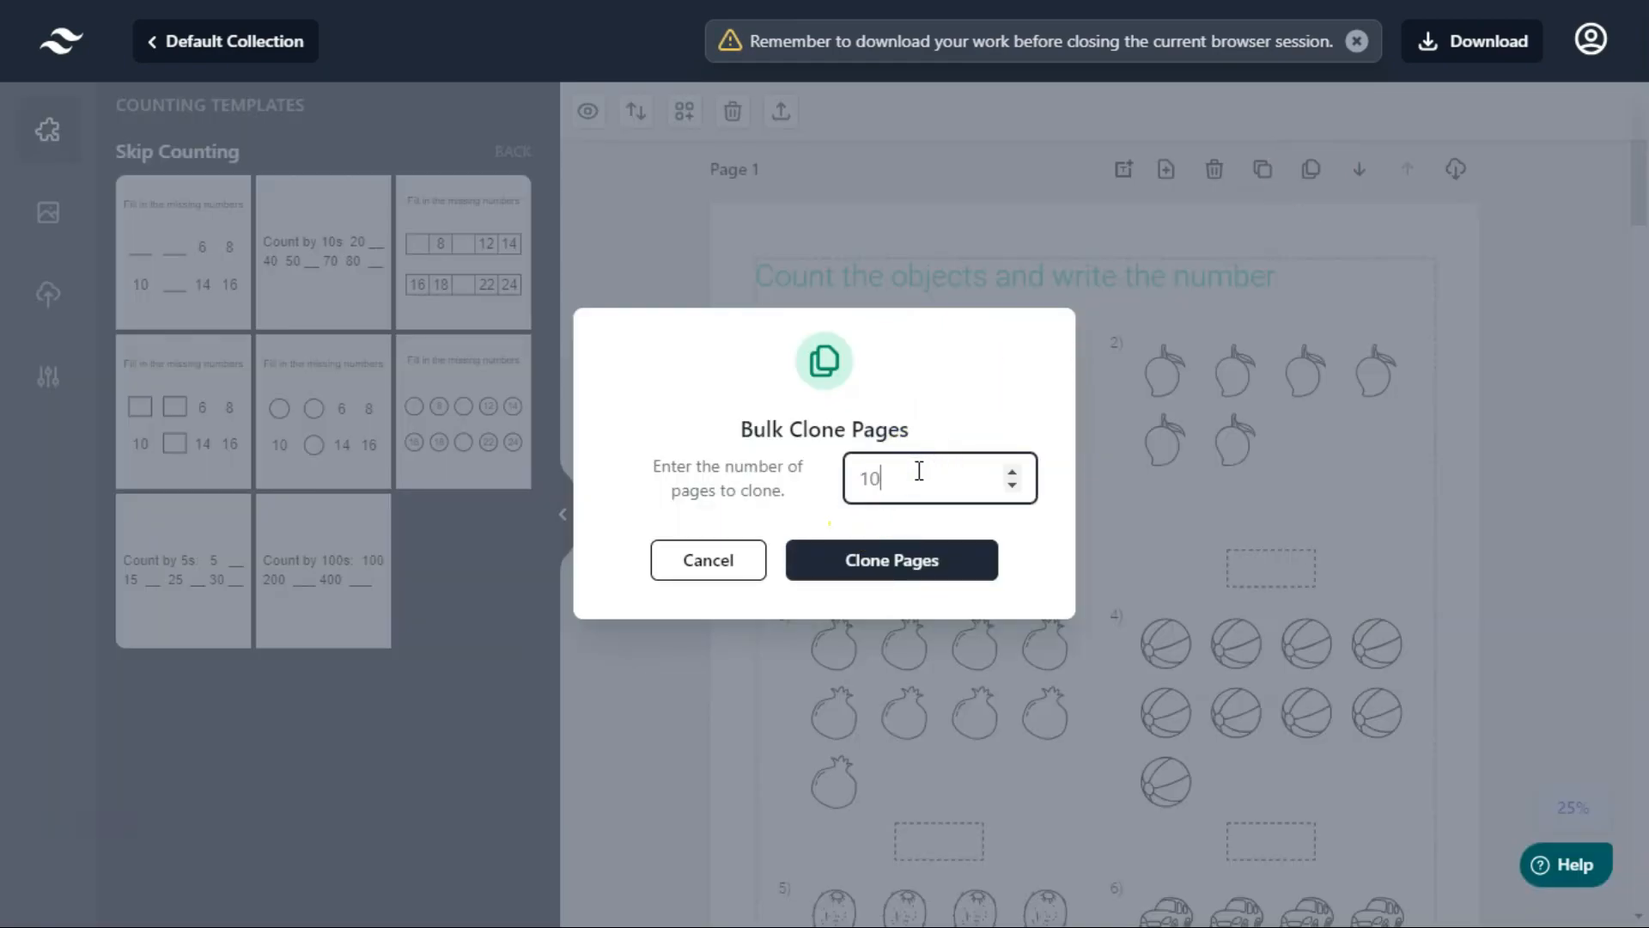
pyautogui.write('0')
pyautogui.click(876, 557)
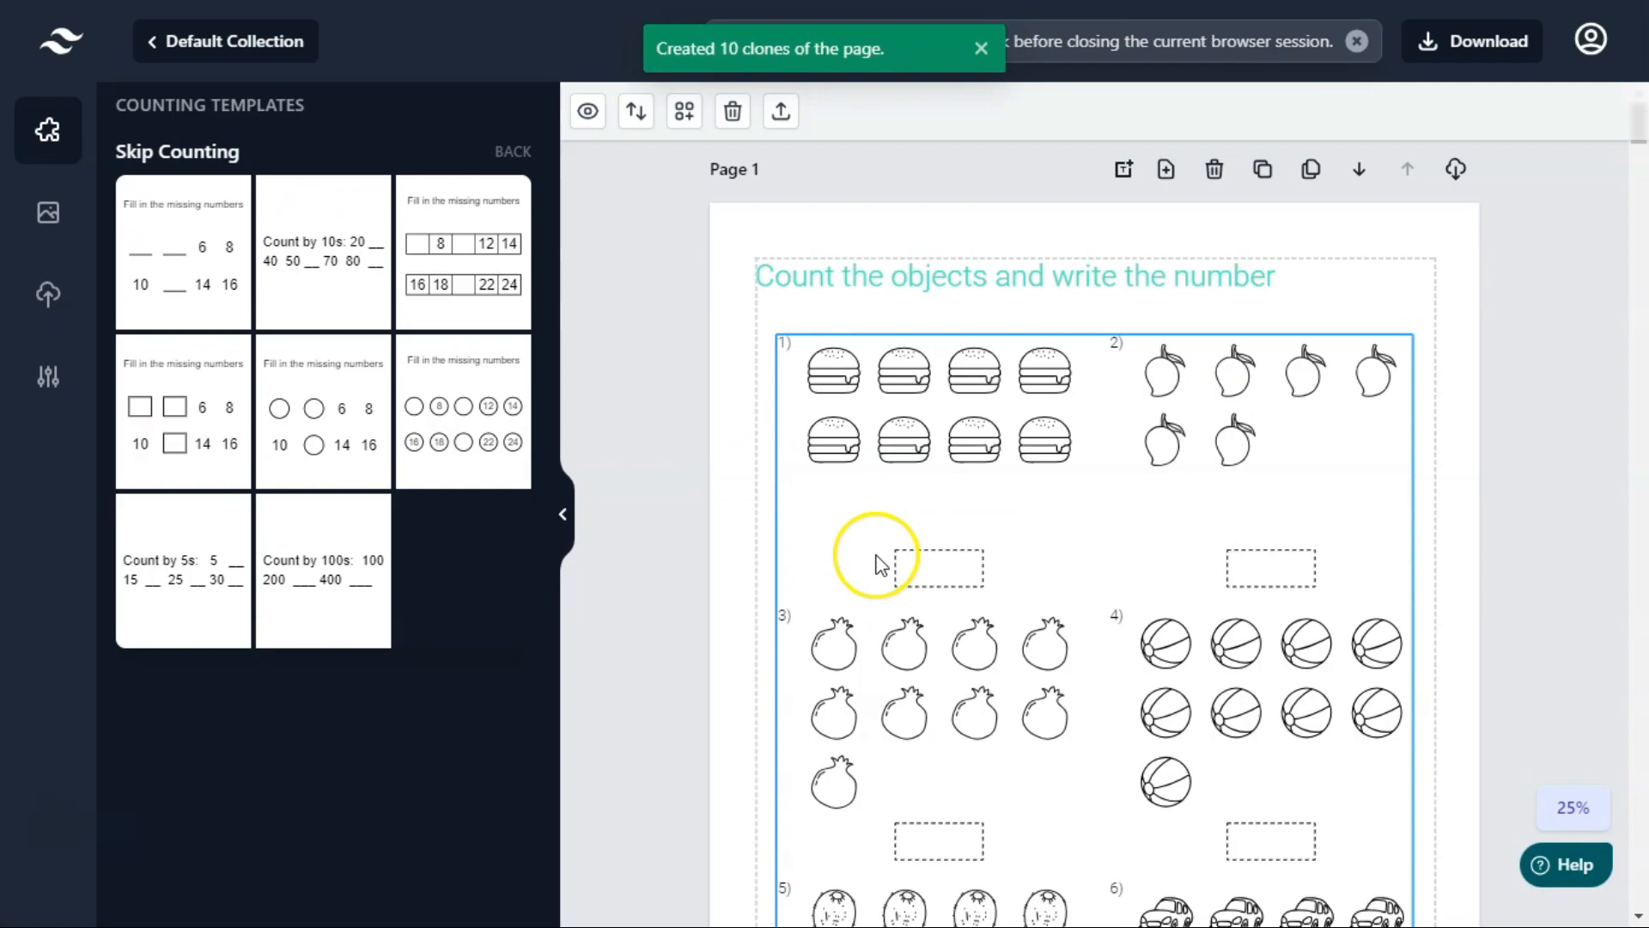
pyautogui.click(1535, 263)
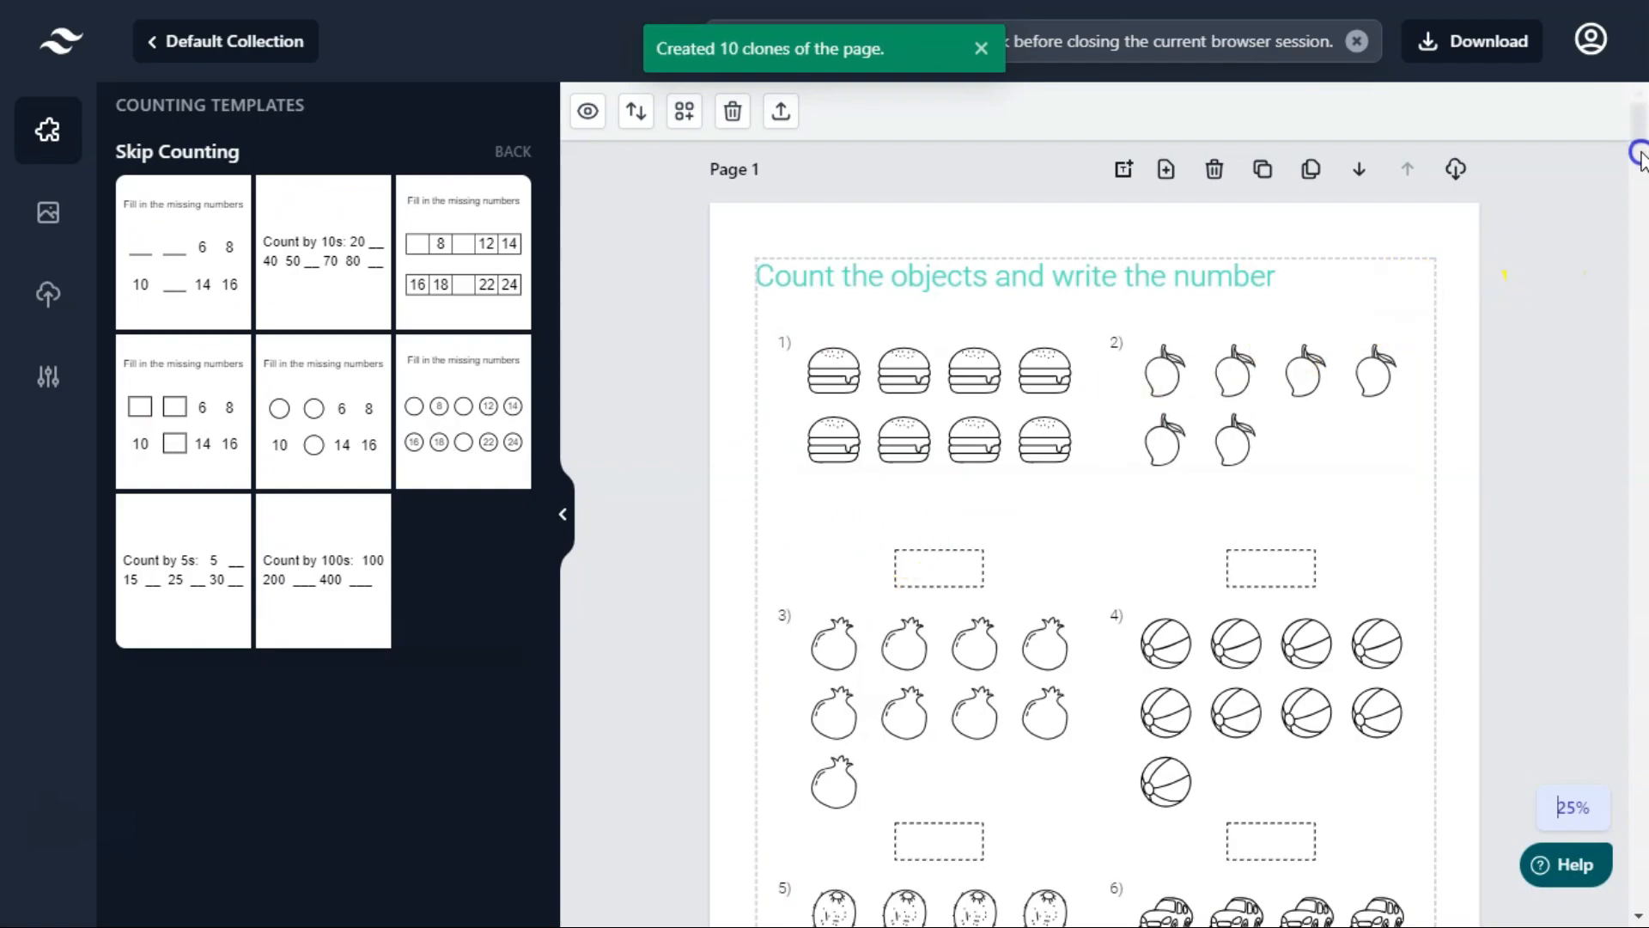
pyautogui.click(1642, 223)
pyautogui.click(1642, 215)
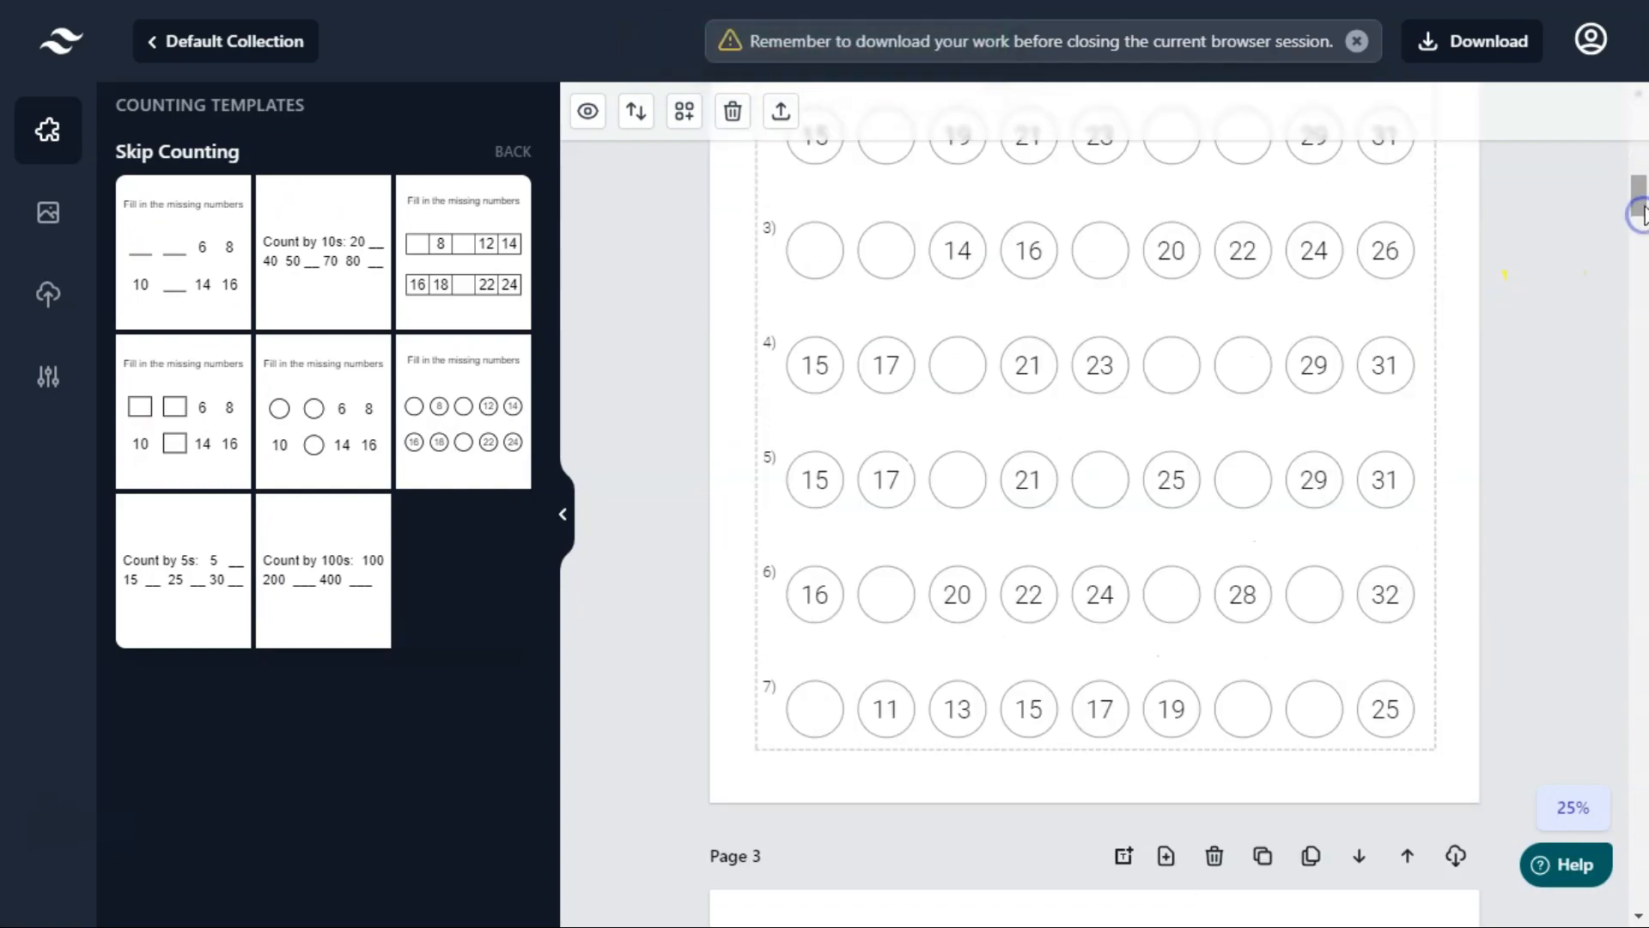
pyautogui.moveTo(1638, 213); pyautogui.dragTo(1638, 117)
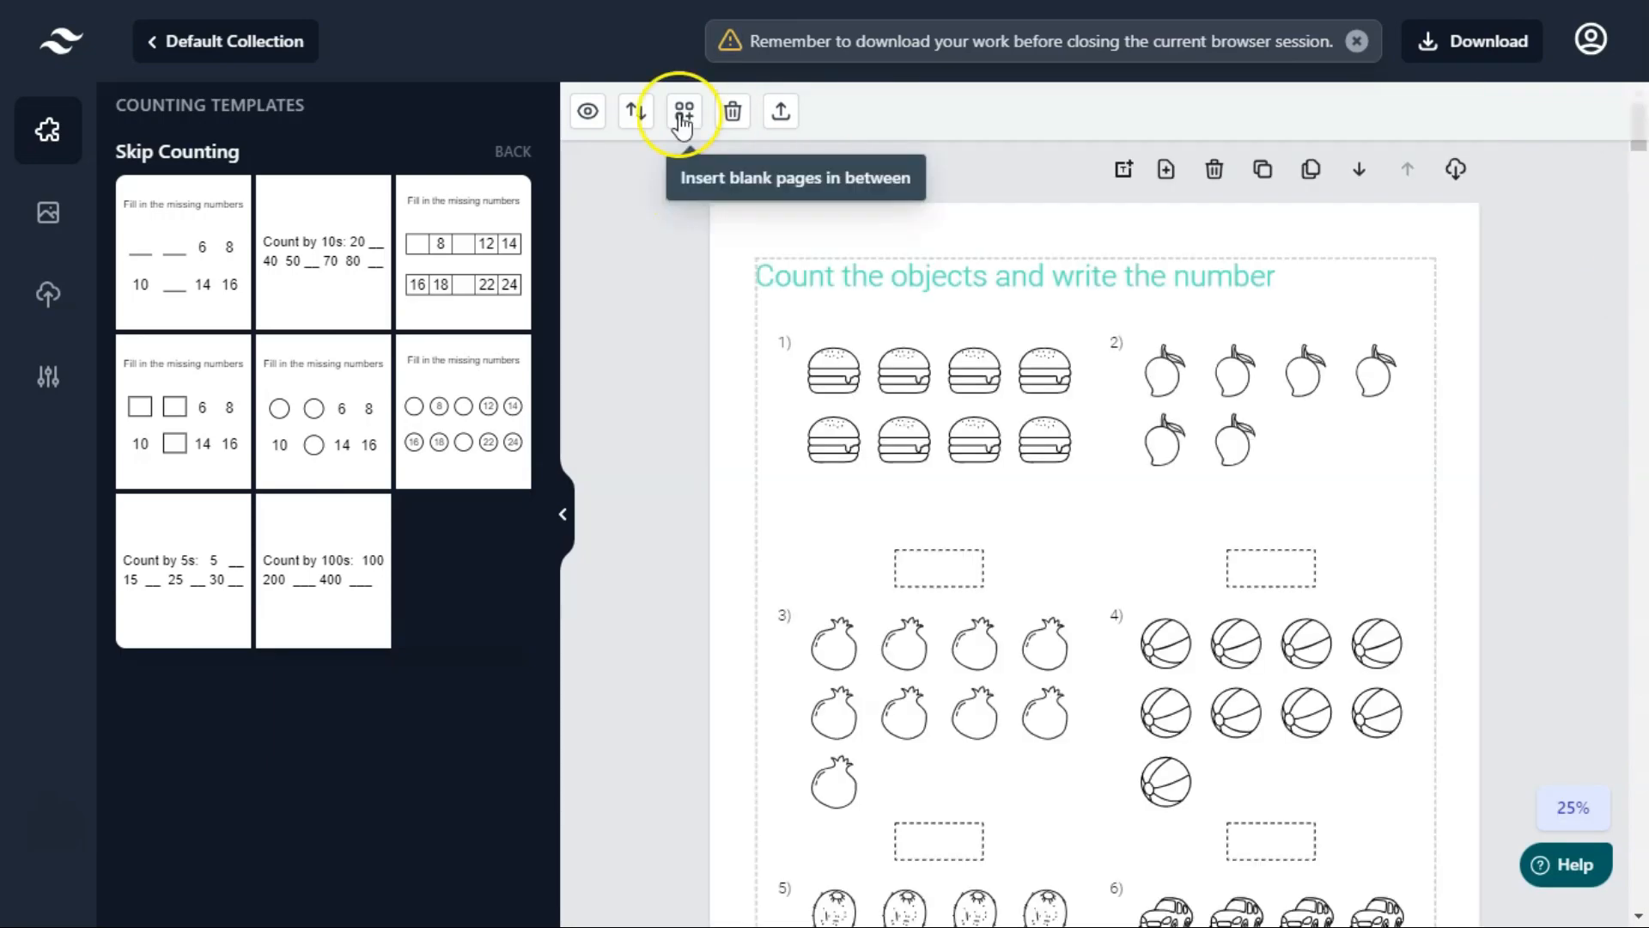
# Insert blank pages after page 1, trying out an icon from the Fruits category on one and deleting the icon again.
pyautogui.click(50, 220)
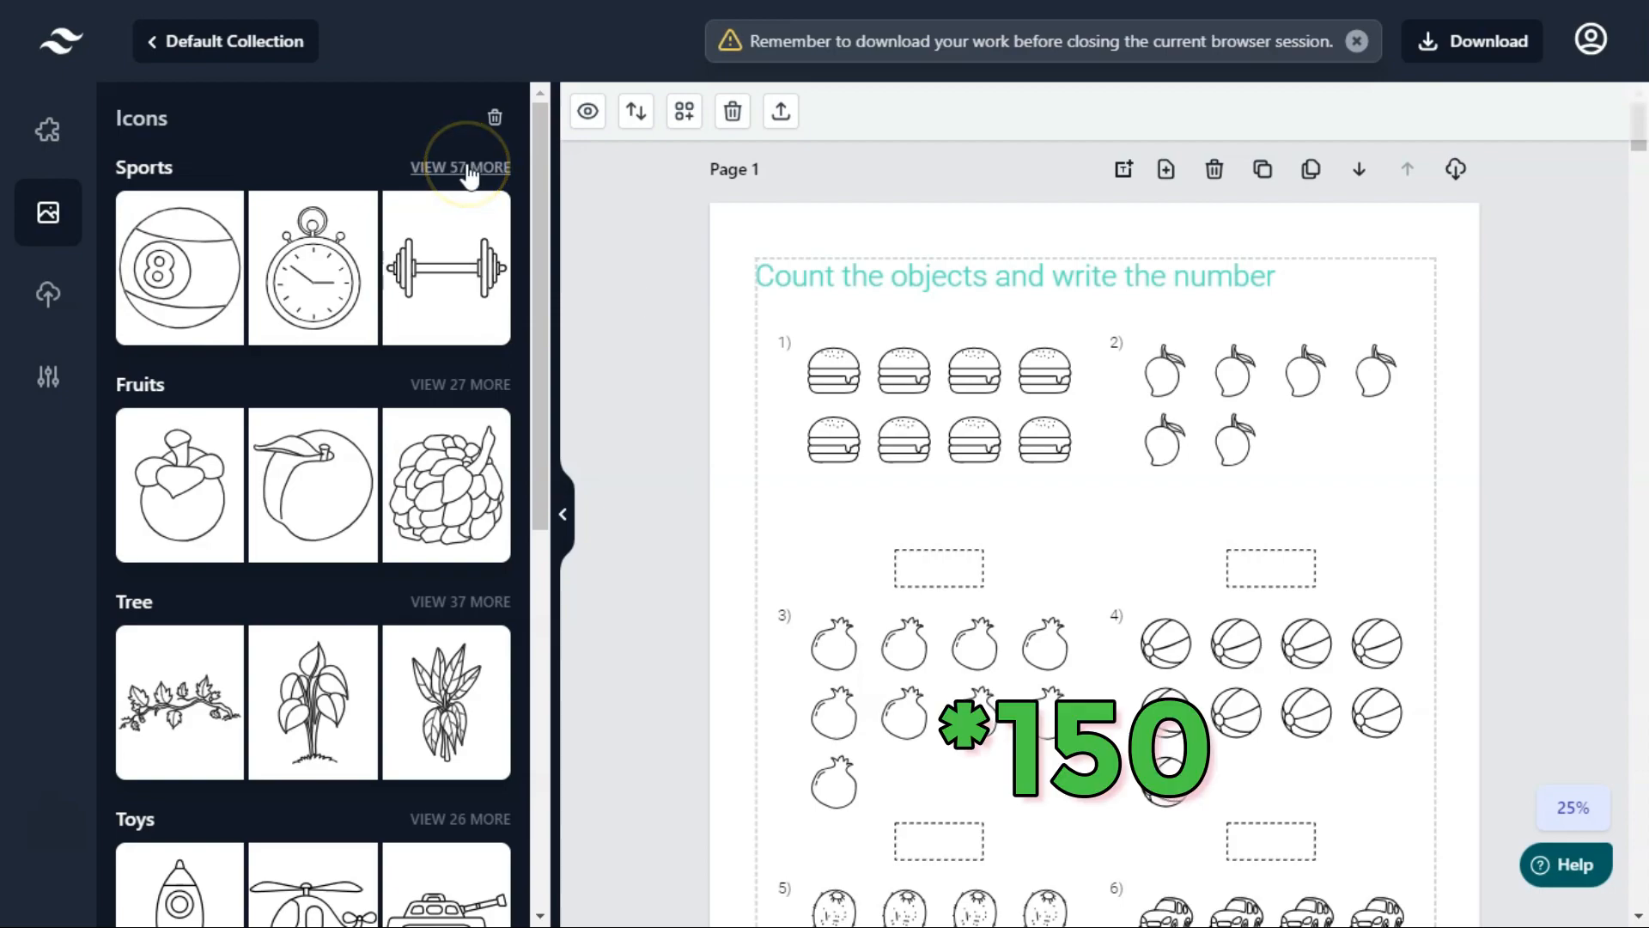
pyautogui.moveTo(538, 206); pyautogui.dragTo(1016, 291)
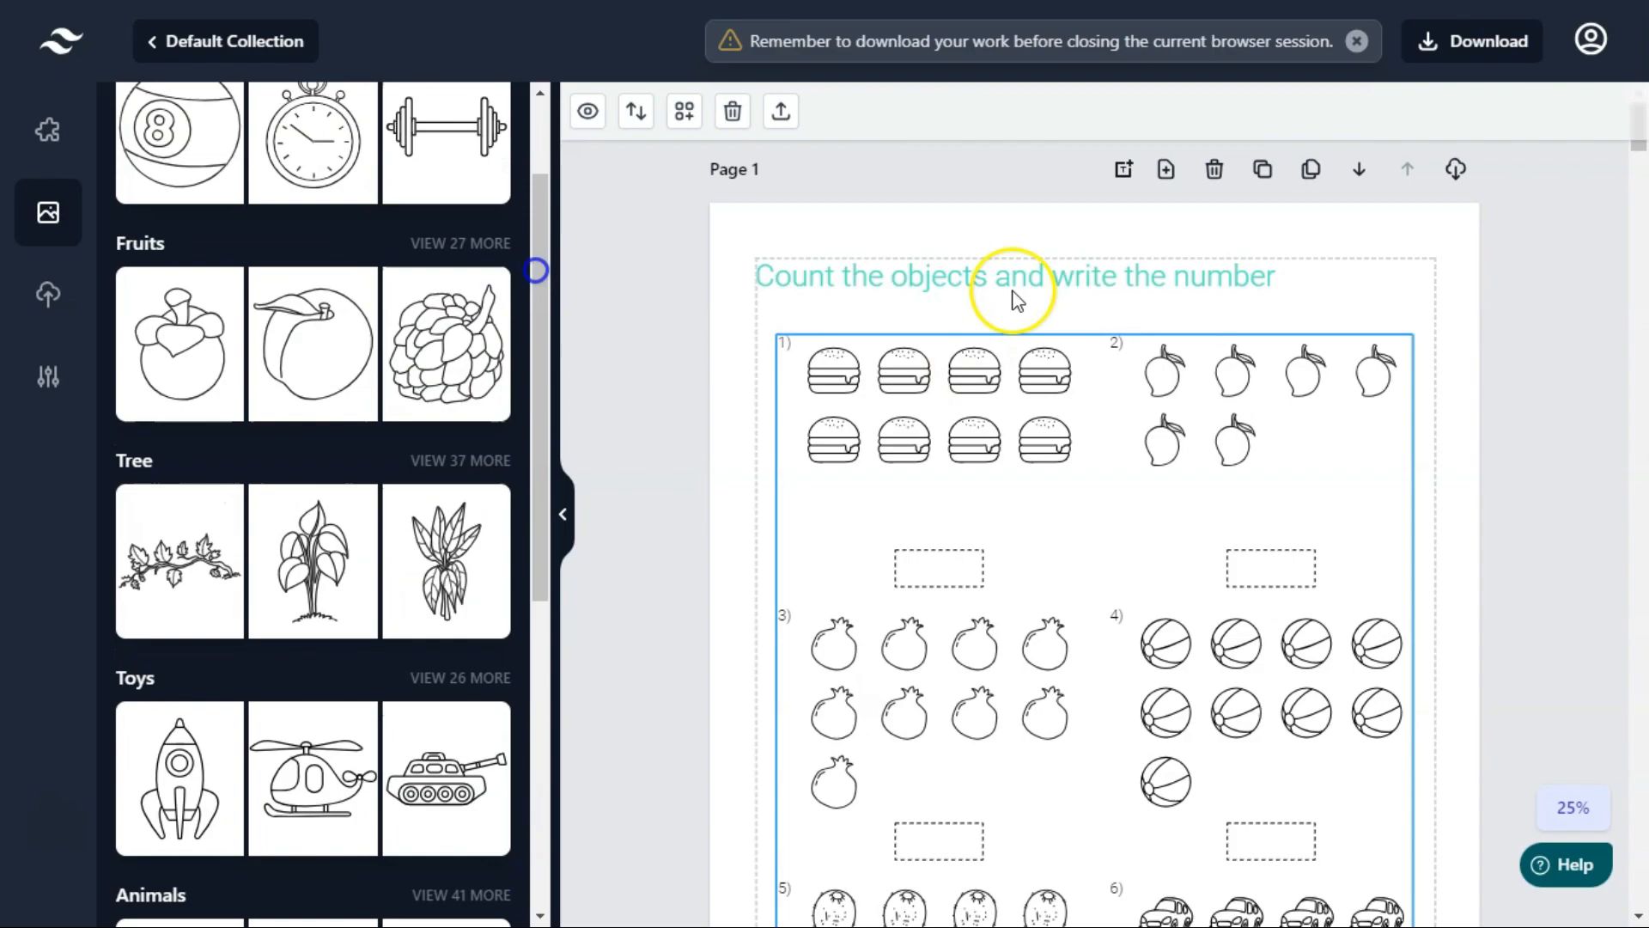
pyautogui.click(1165, 168)
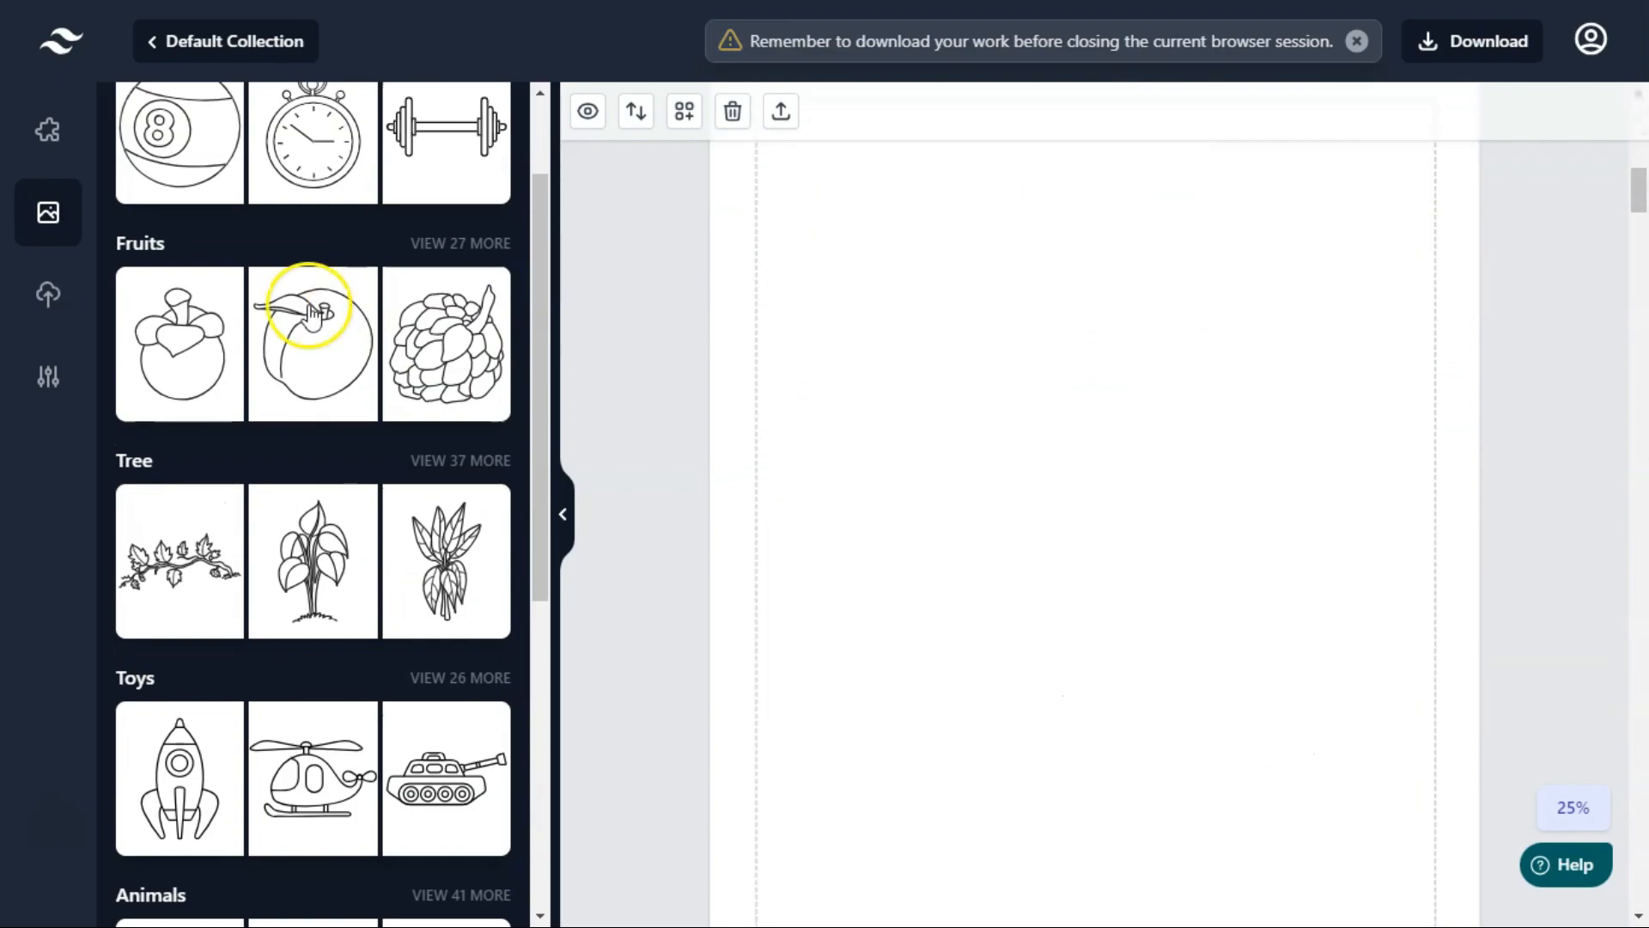
pyautogui.moveTo(467, 349); pyautogui.dragTo(1196, 523)
pyautogui.moveTo(1097, 541); pyautogui.dragTo(1031, 429)
pyautogui.press('Delete')
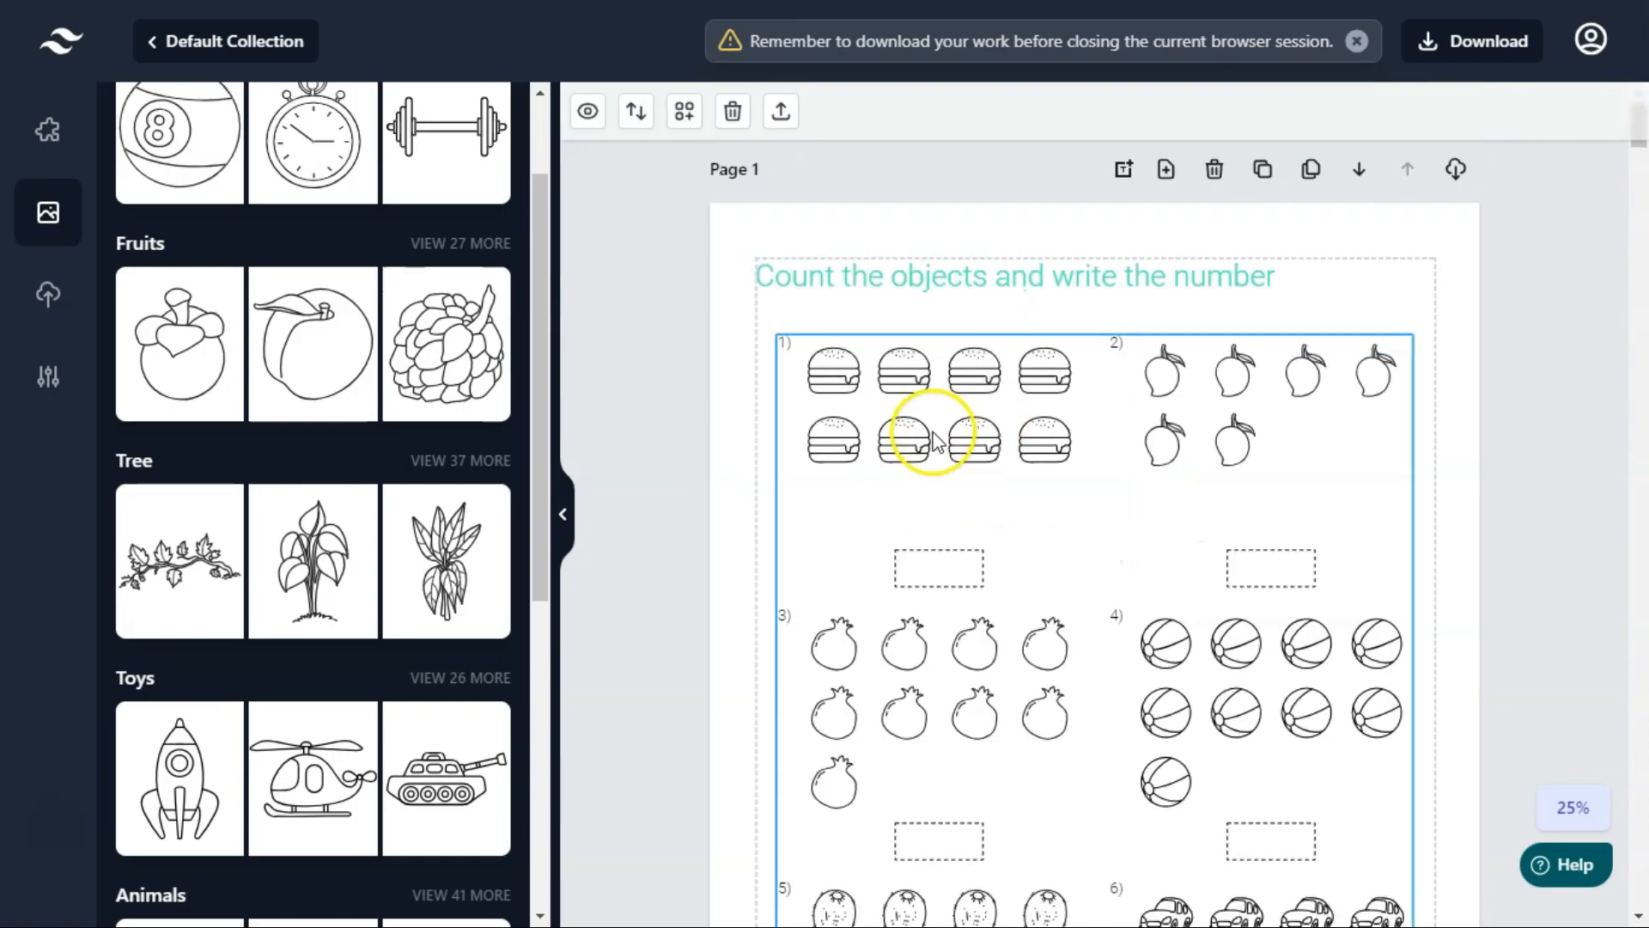
pyautogui.click(1166, 168)
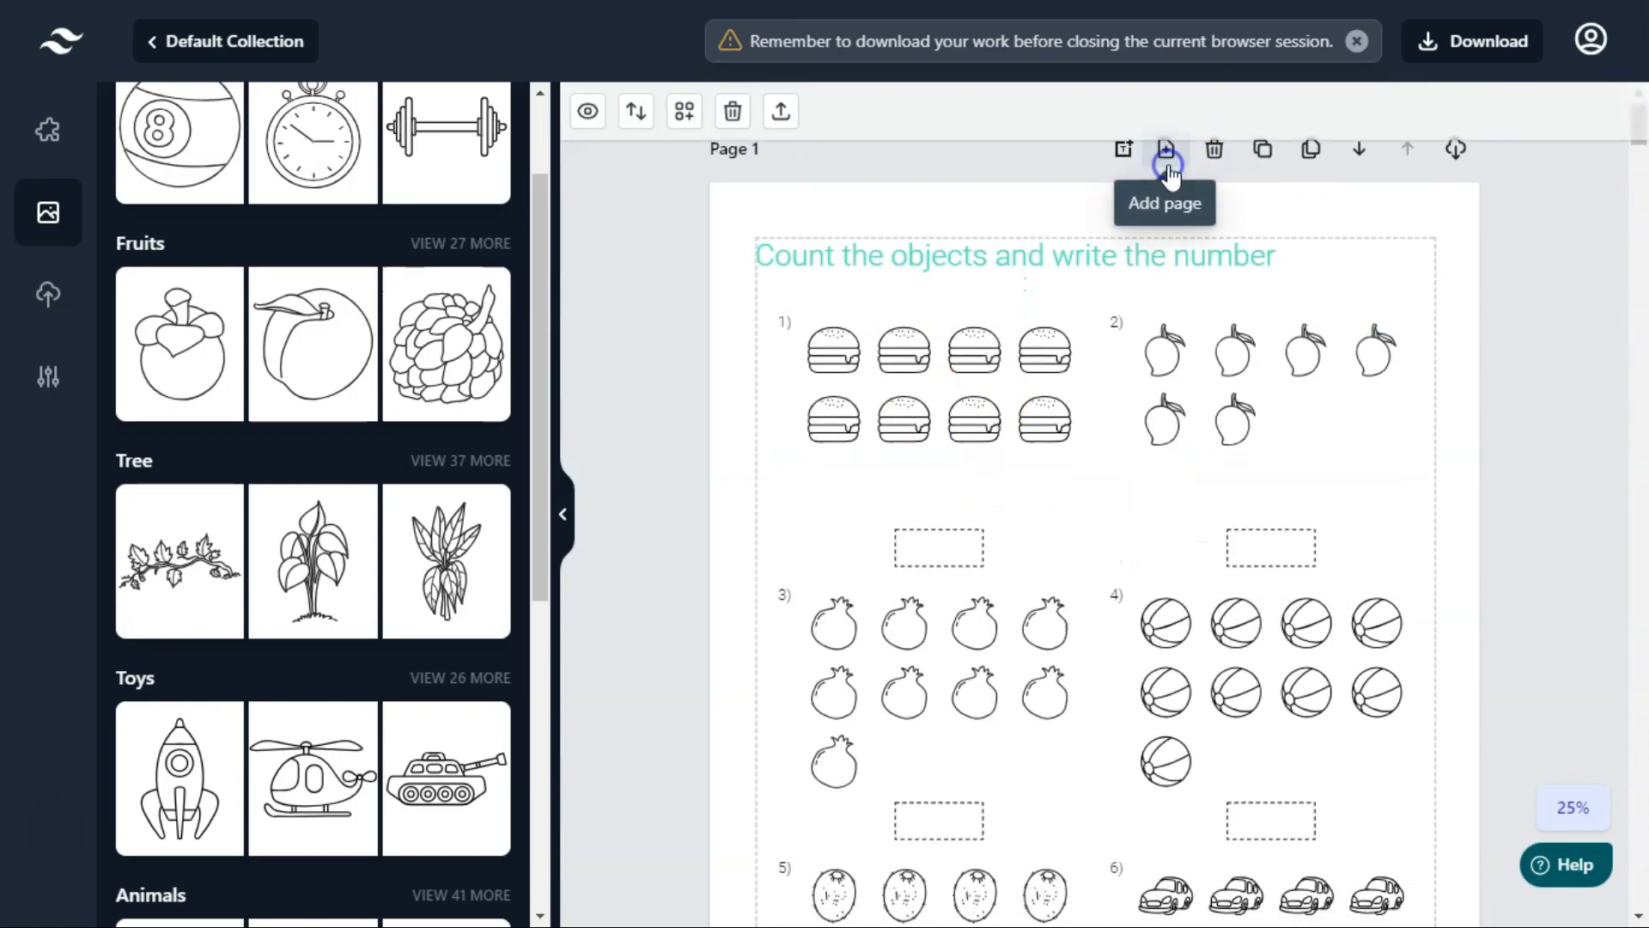
# Fill the counting grid on page 1 with only the mango icon from the Fruits category.
pyautogui.click(1199, 386)
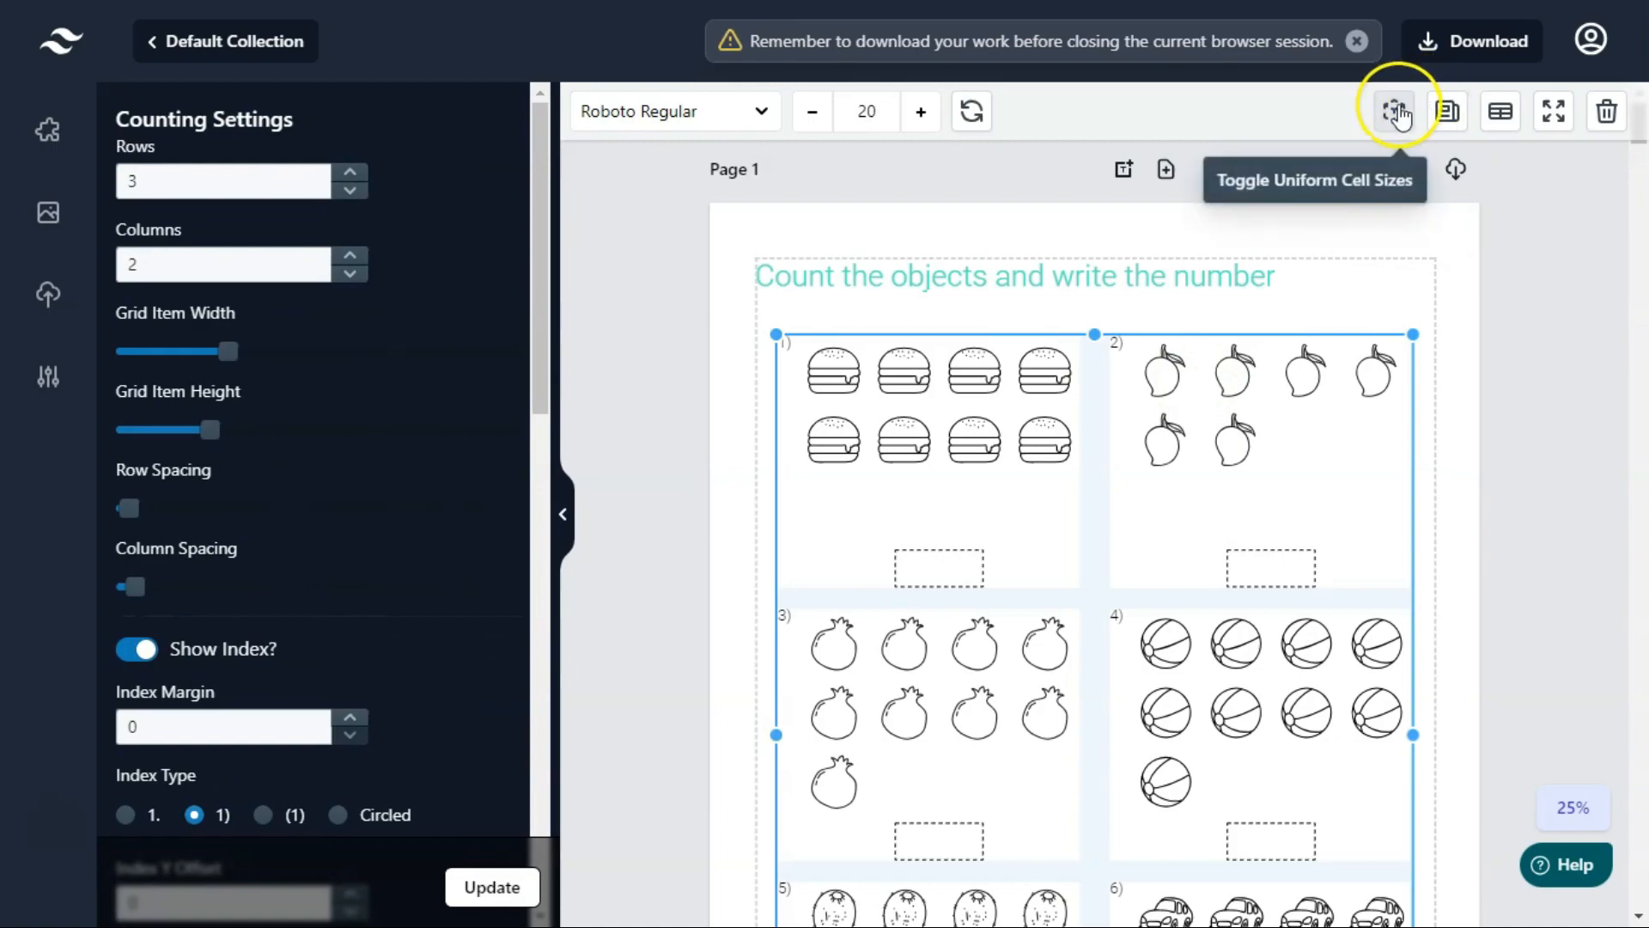
pyautogui.click(1498, 114)
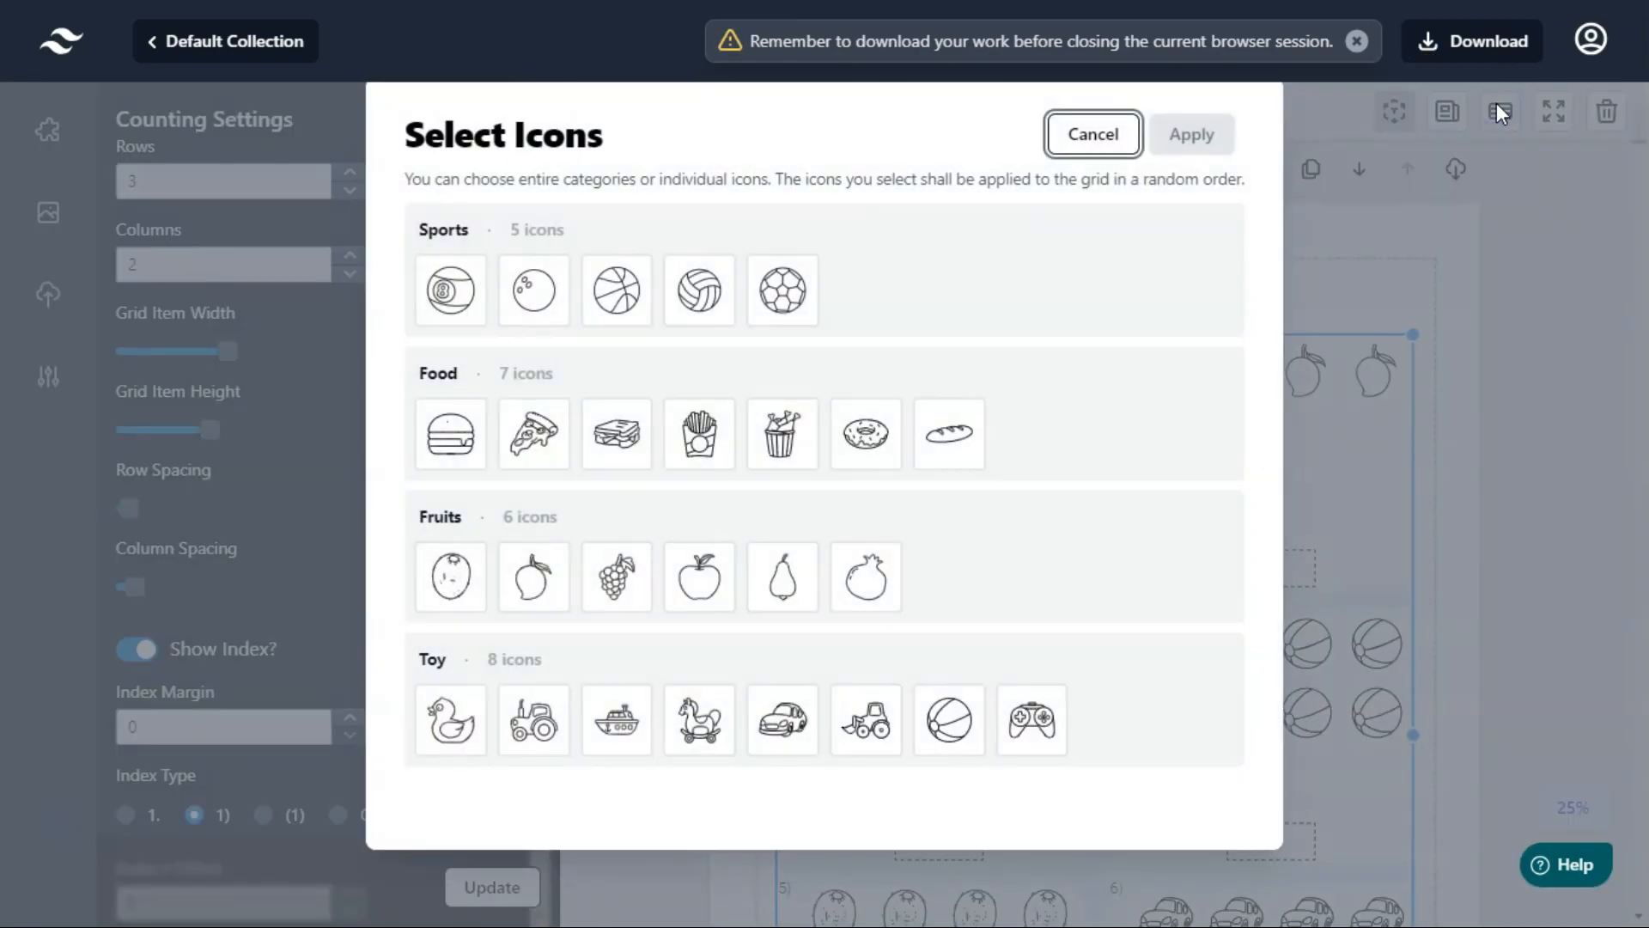
pyautogui.click(530, 577)
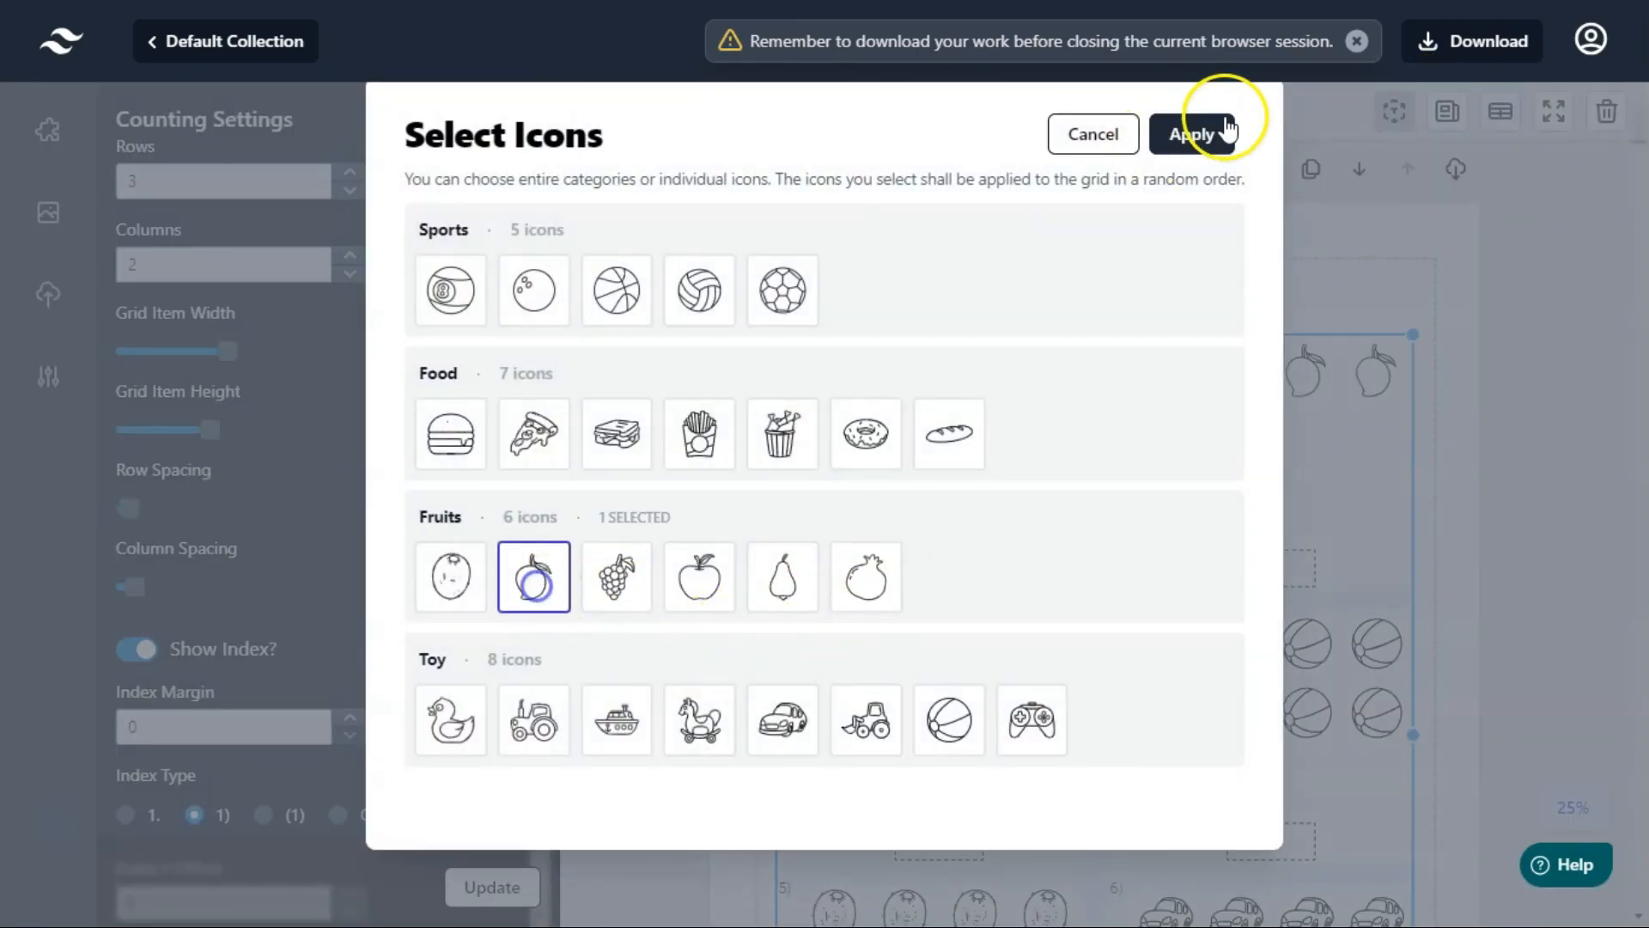
pyautogui.click(1202, 138)
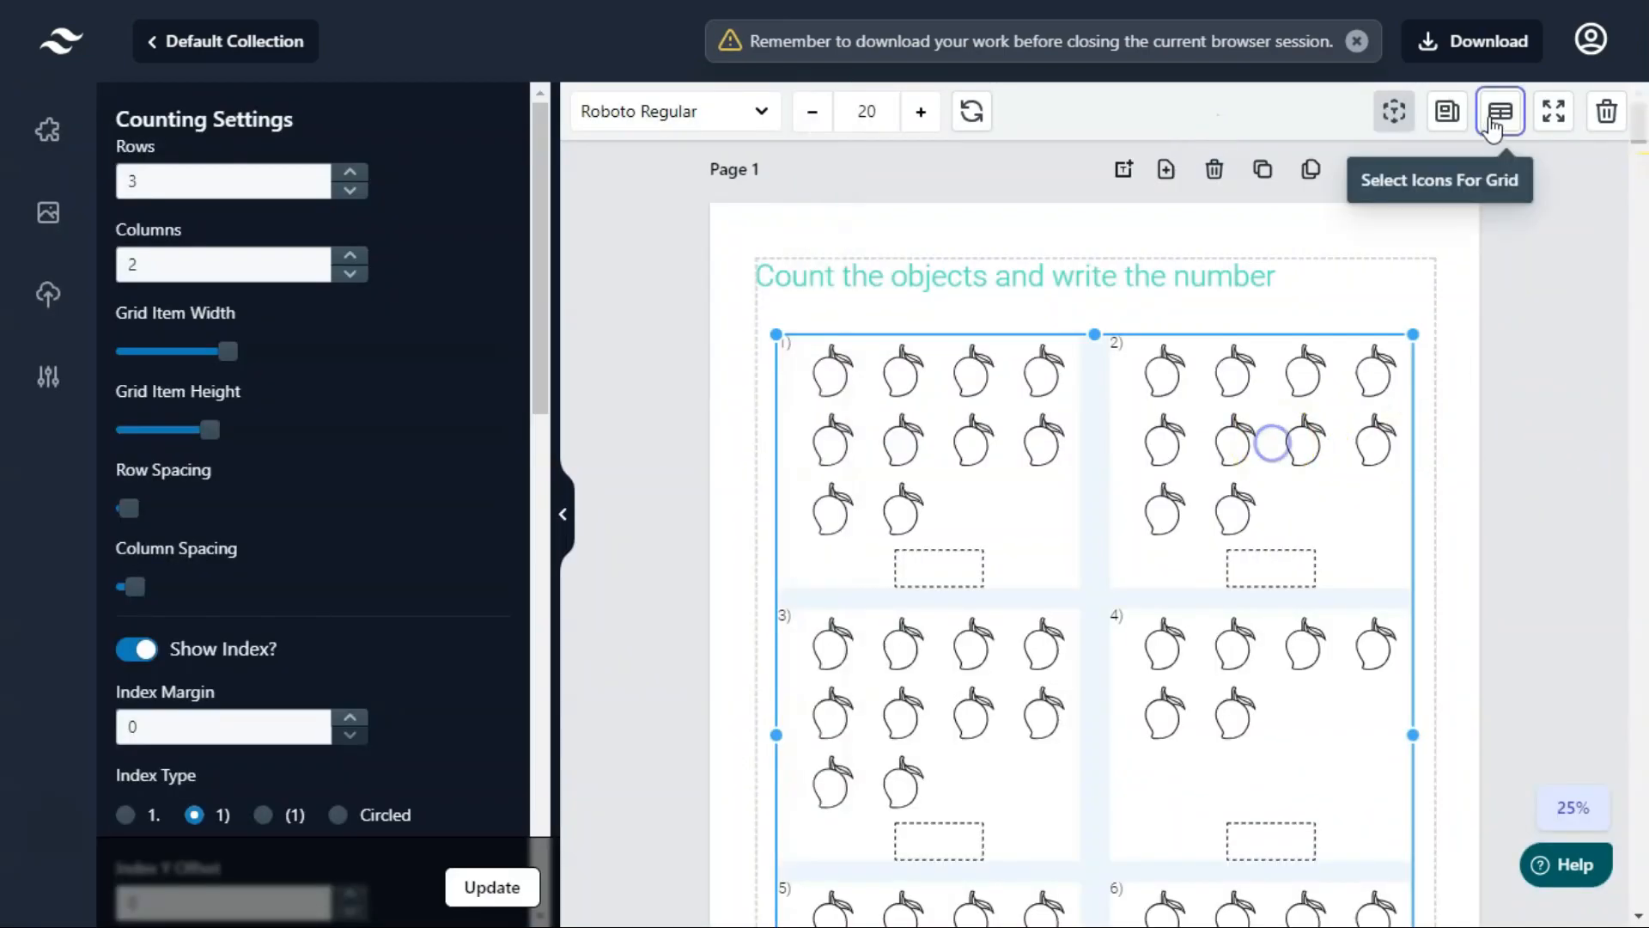
# Fill the counting grid on page 1 with only the apple icon from the Fruits category.
pyautogui.click(1498, 116)
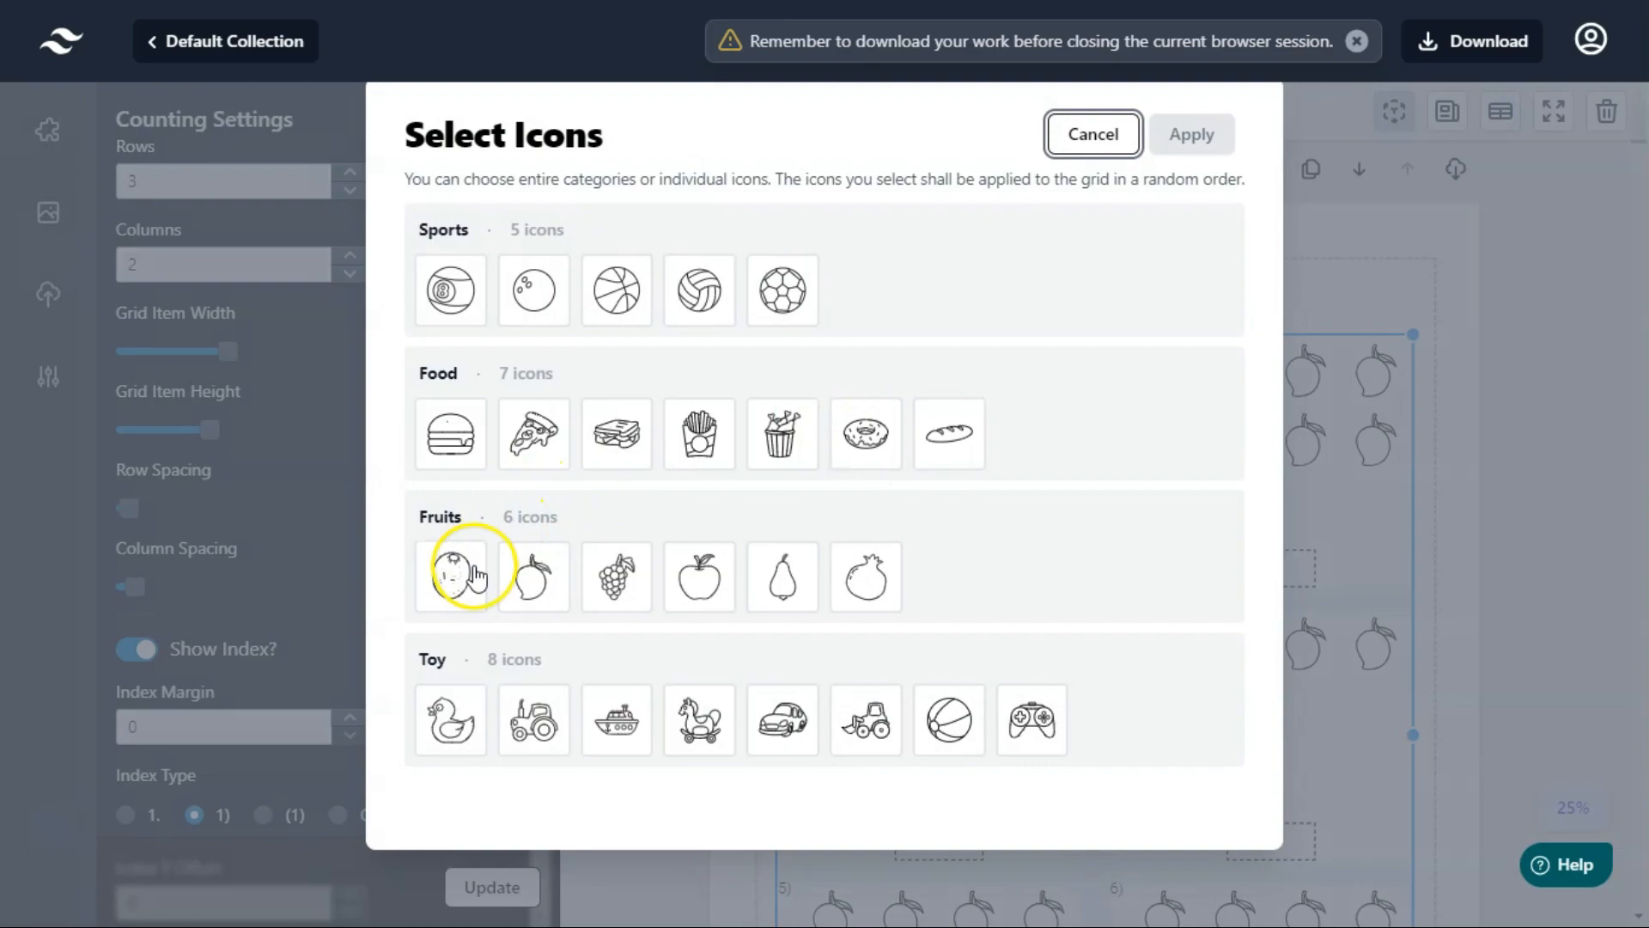
pyautogui.click(694, 572)
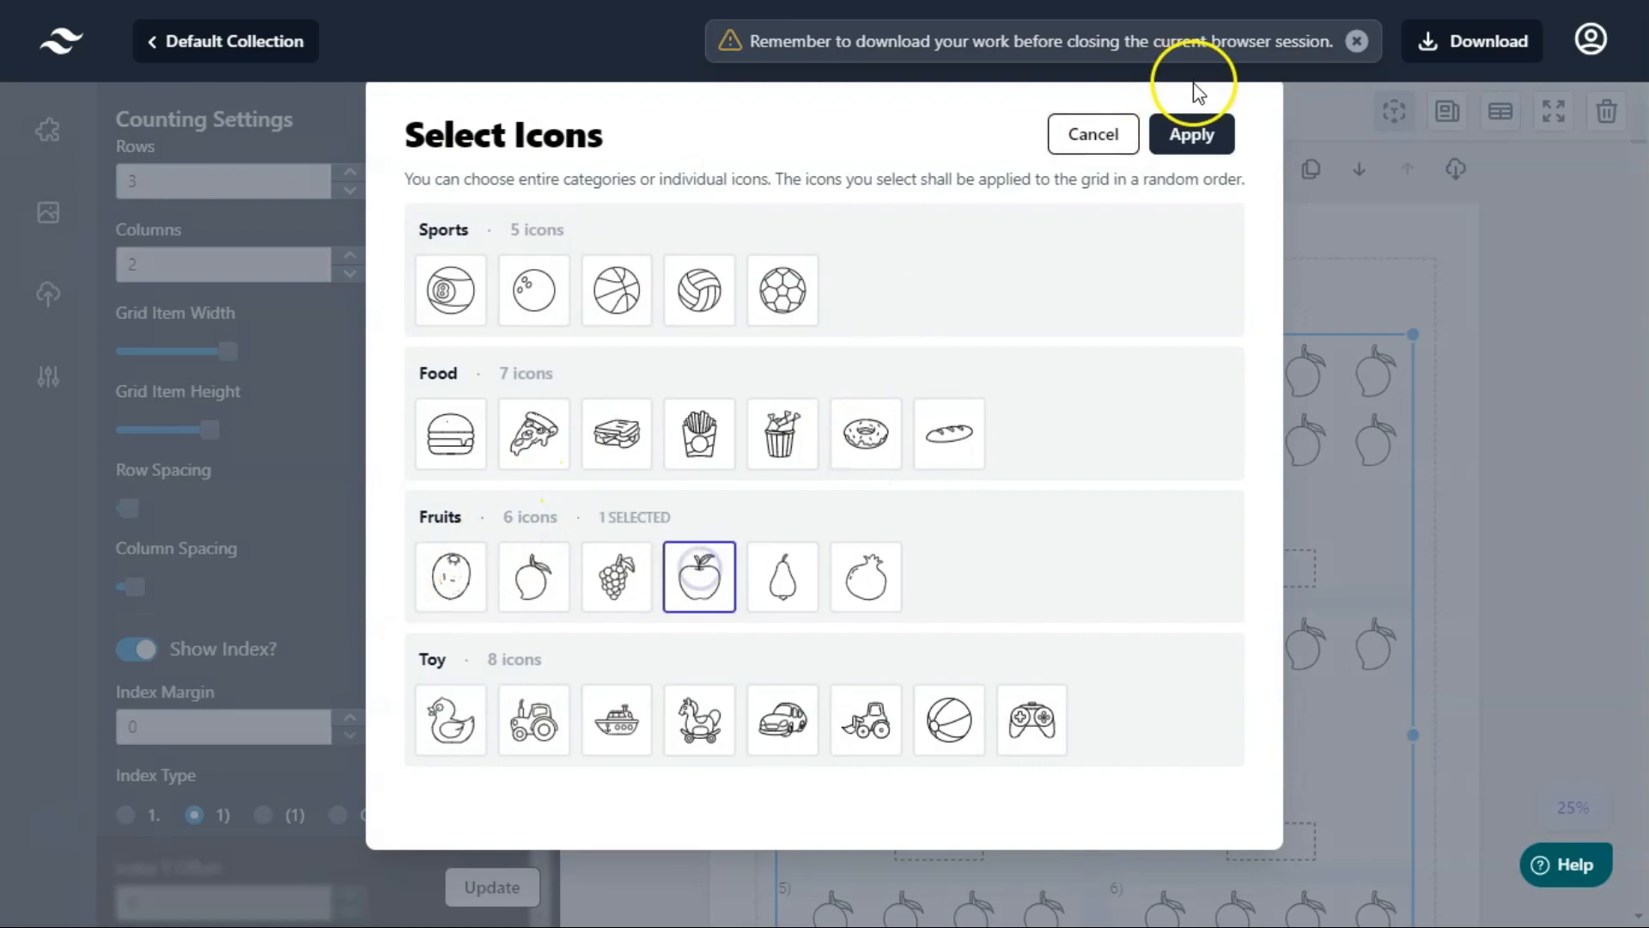
pyautogui.click(1195, 135)
# Delete the blank page 2 and return to page 1.
pyautogui.scroll(-8, 1214, 526)
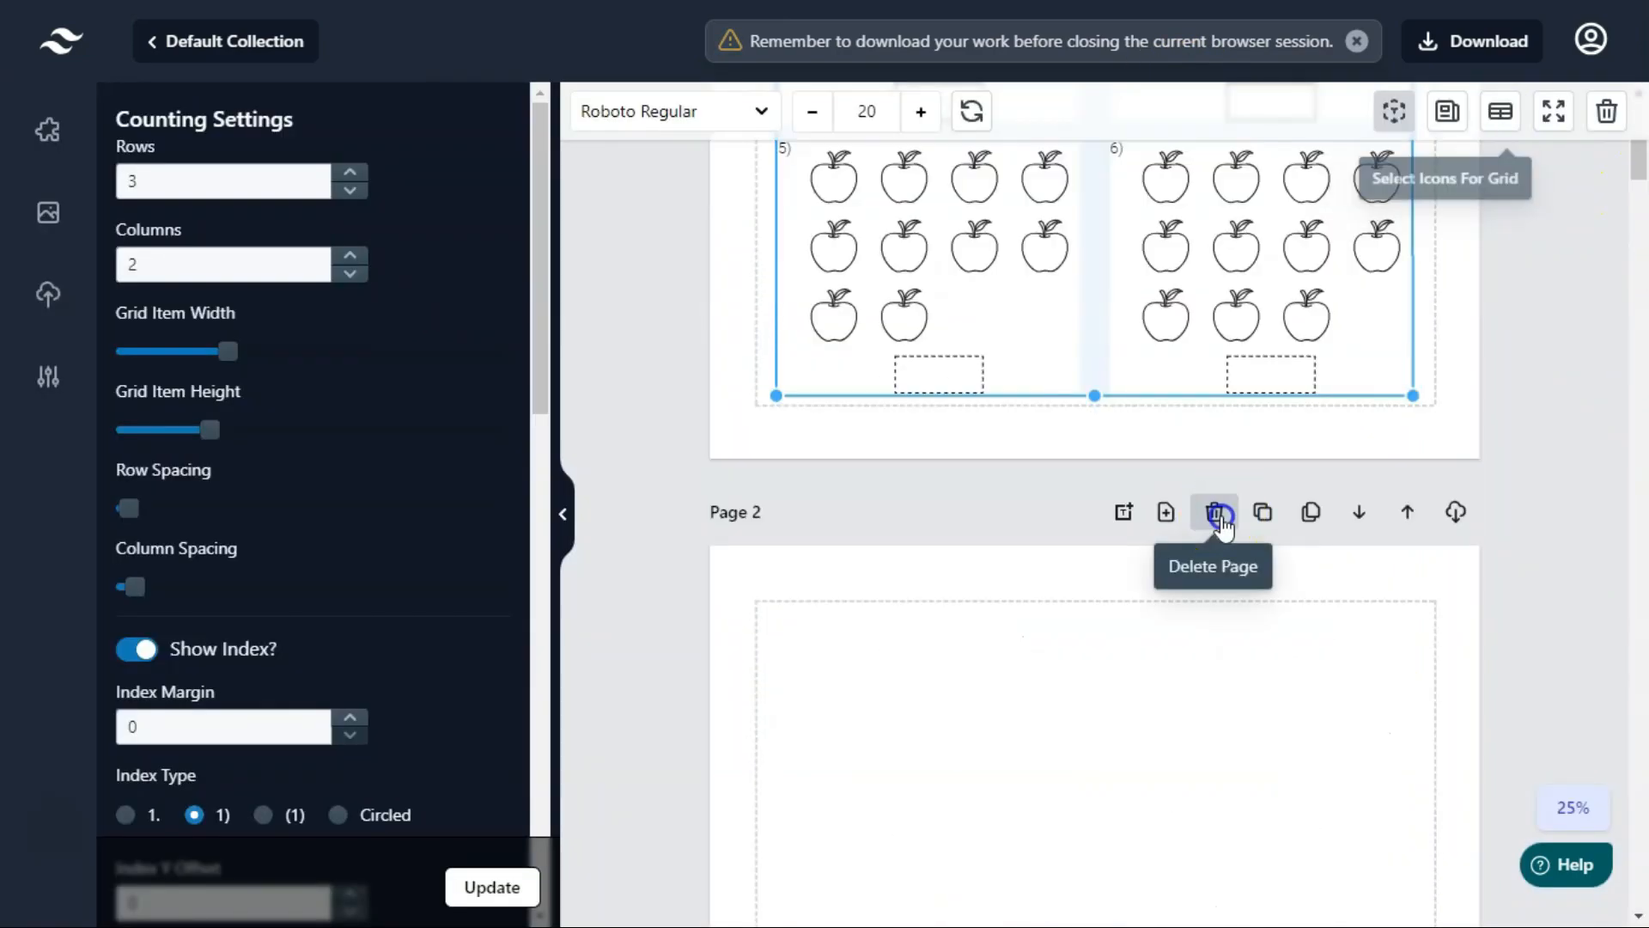
pyautogui.click(1215, 514)
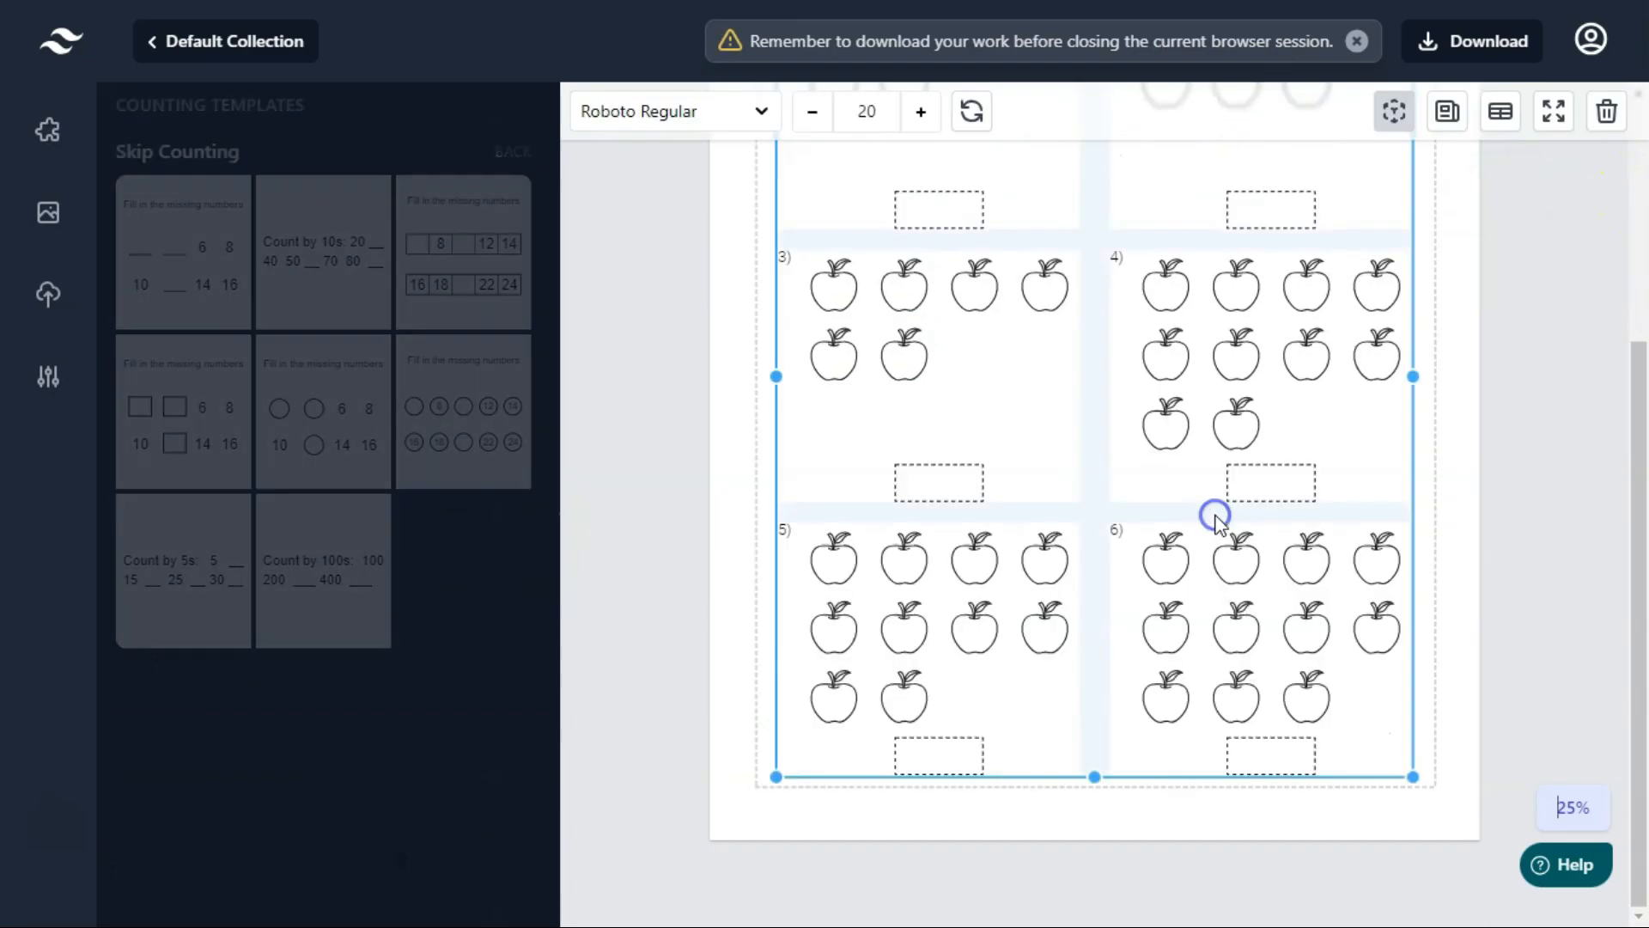
pyautogui.moveTo(1624, 461); pyautogui.dragTo(1642, 135)
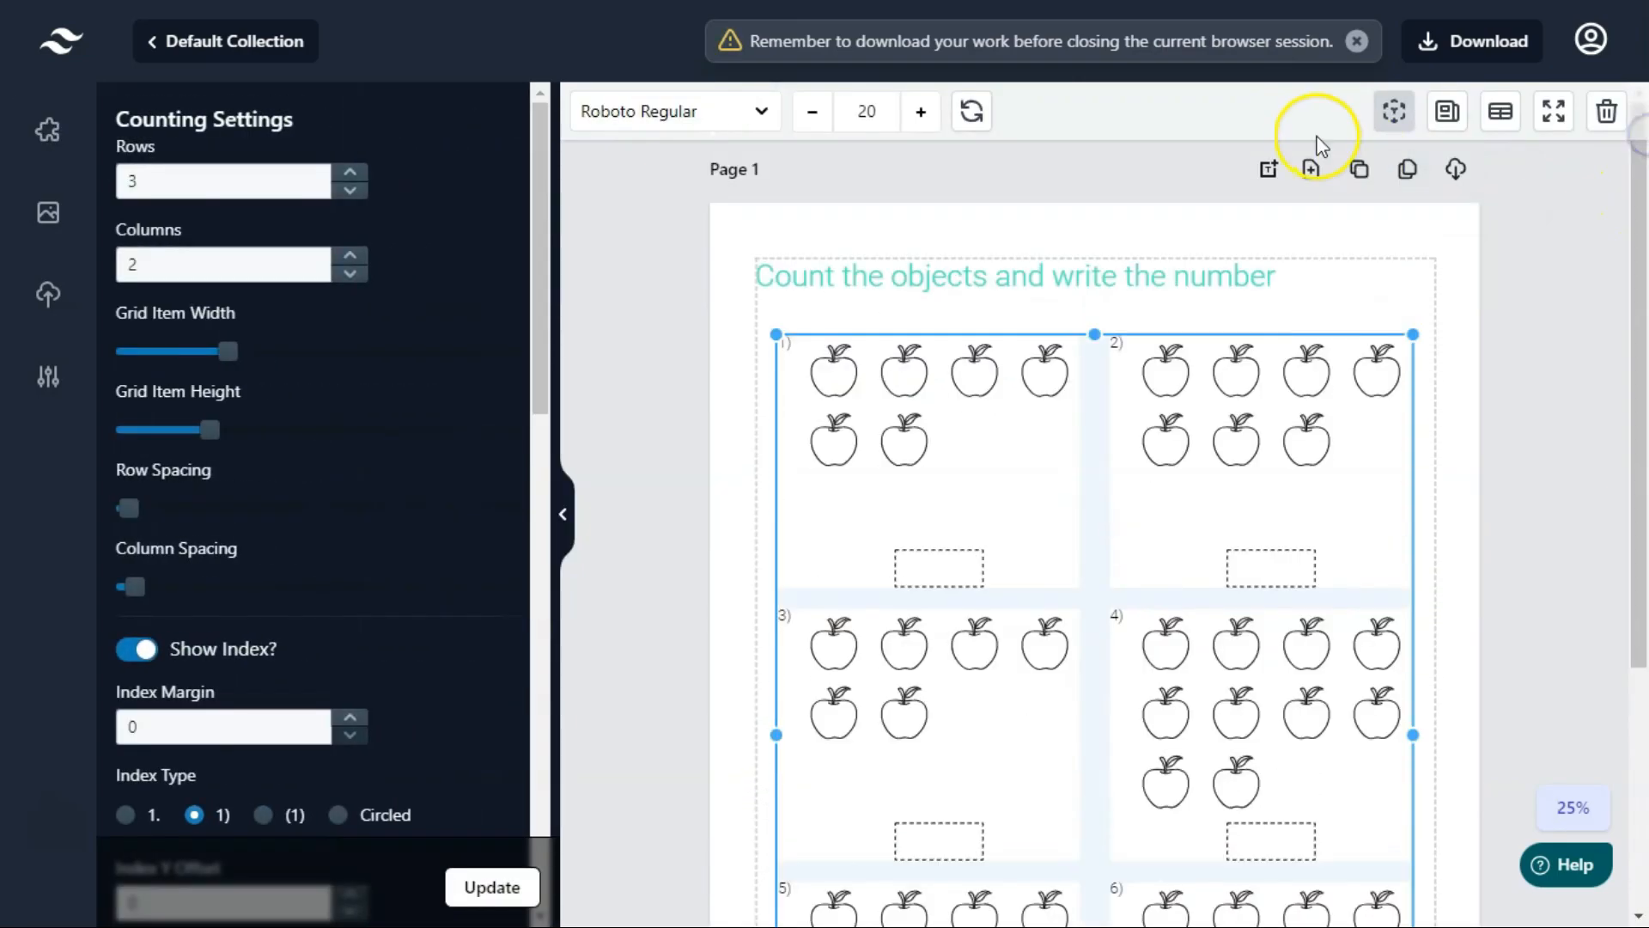
# Bulk clone page 1 with its apple counting grid.
pyautogui.click(1413, 169)
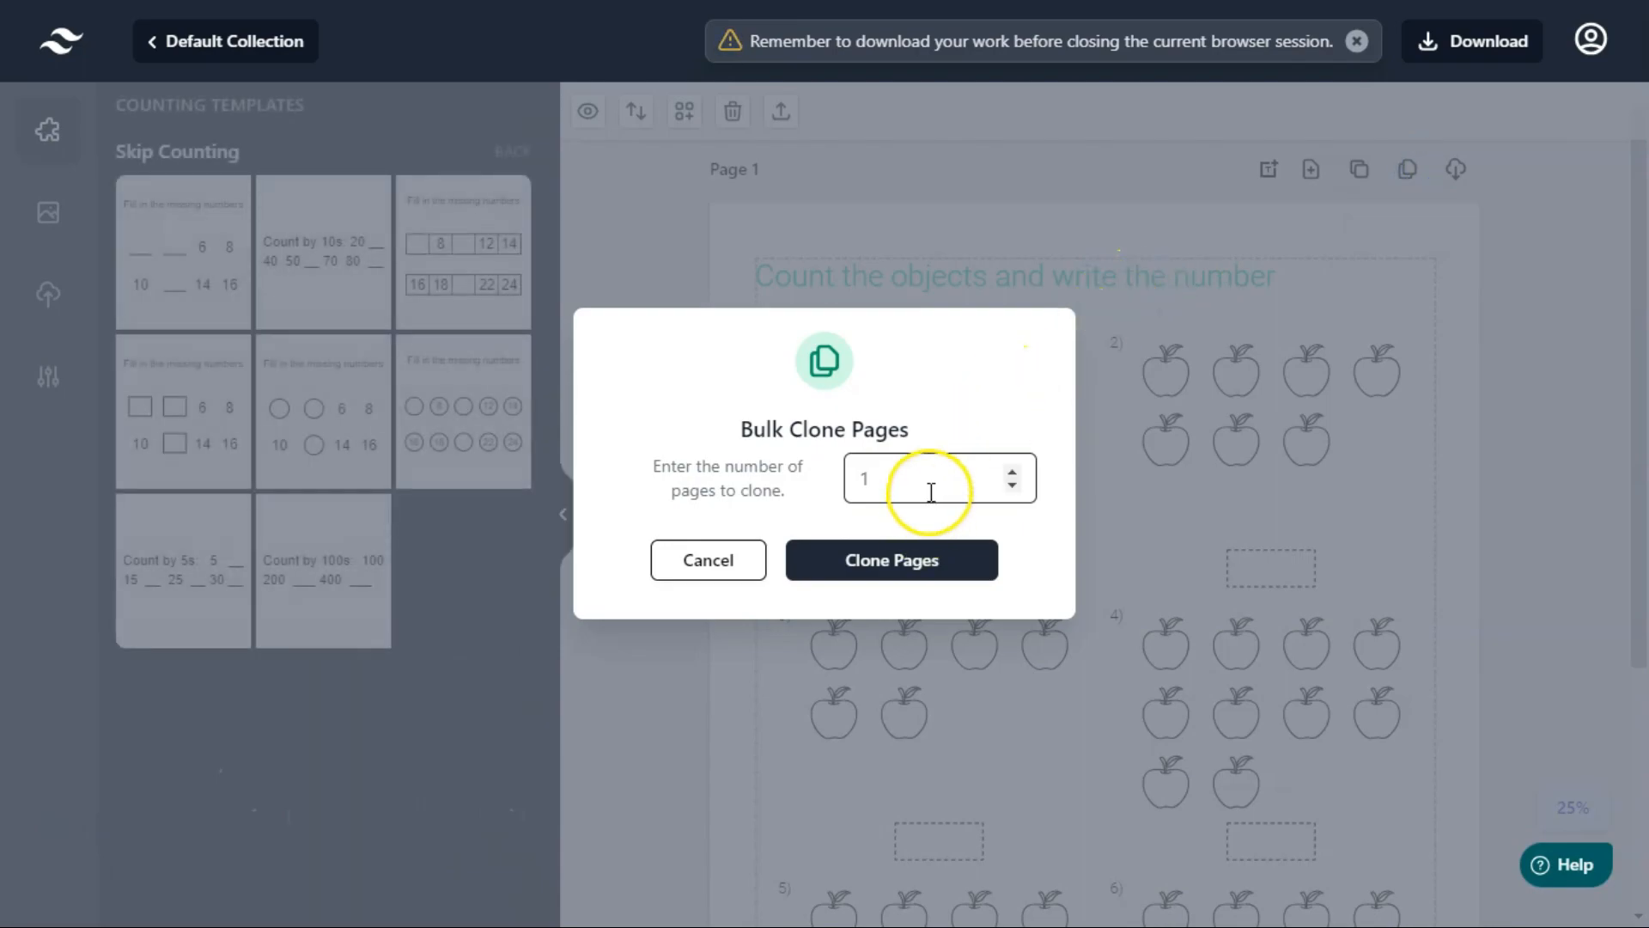
pyautogui.doubleClick(930, 492)
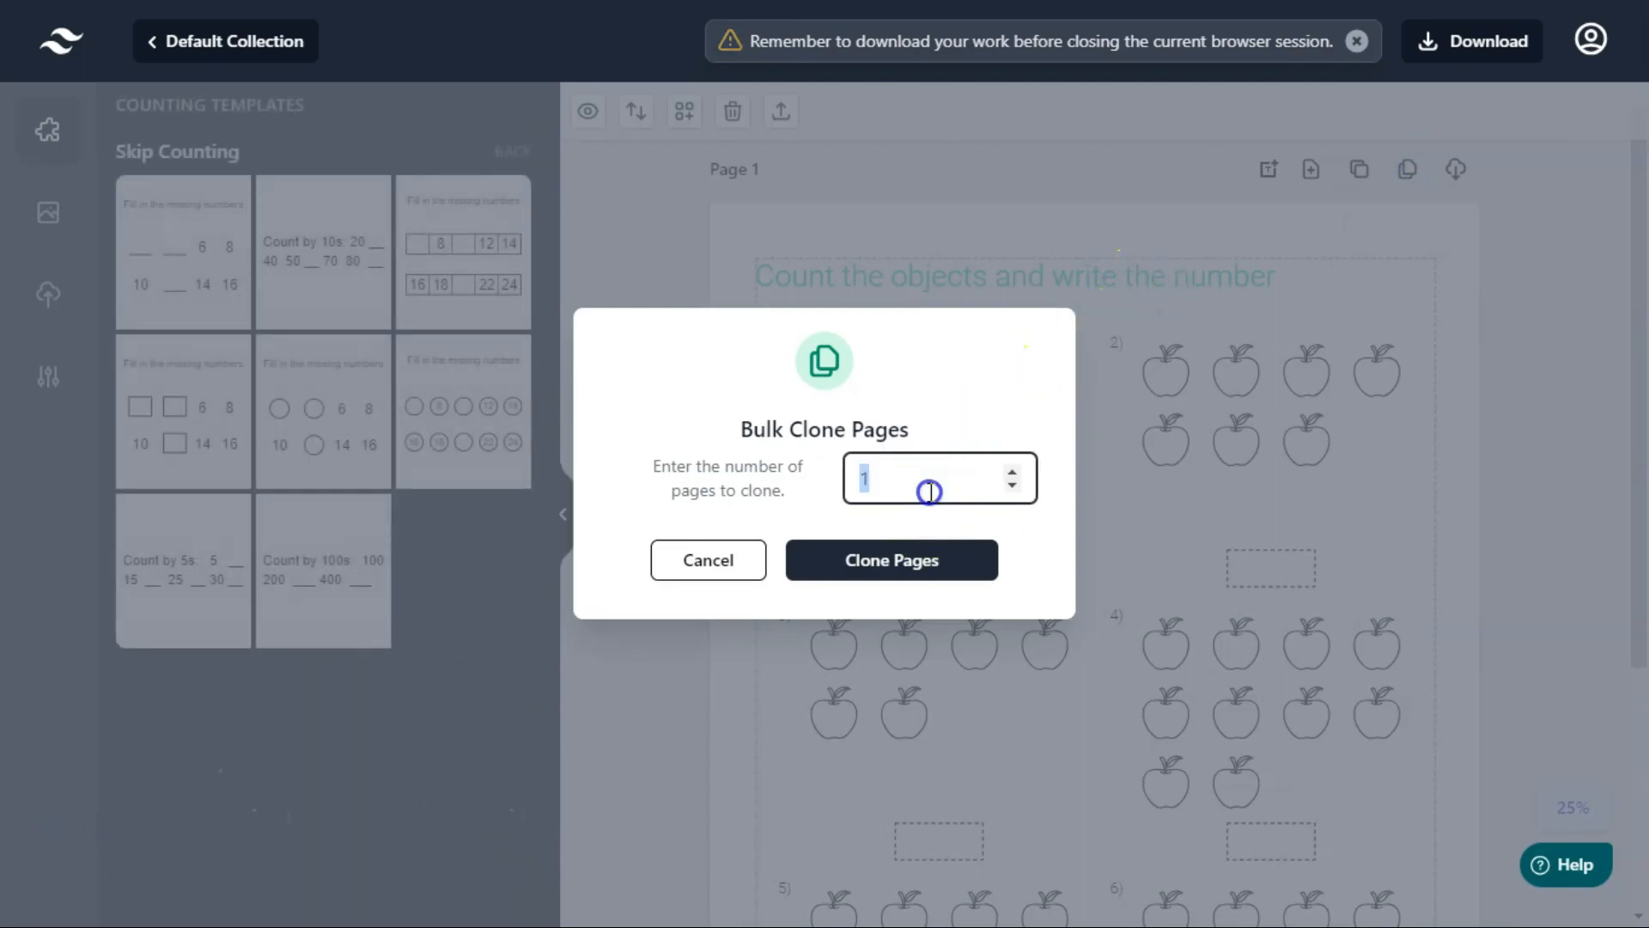
pyautogui.click(894, 560)
pyautogui.moveTo(1639, 182)
pyautogui.mouseDown()
pyautogui.moveTo(1641, 773)
pyautogui.moveTo(1642, 180)
pyautogui.mouseUp()
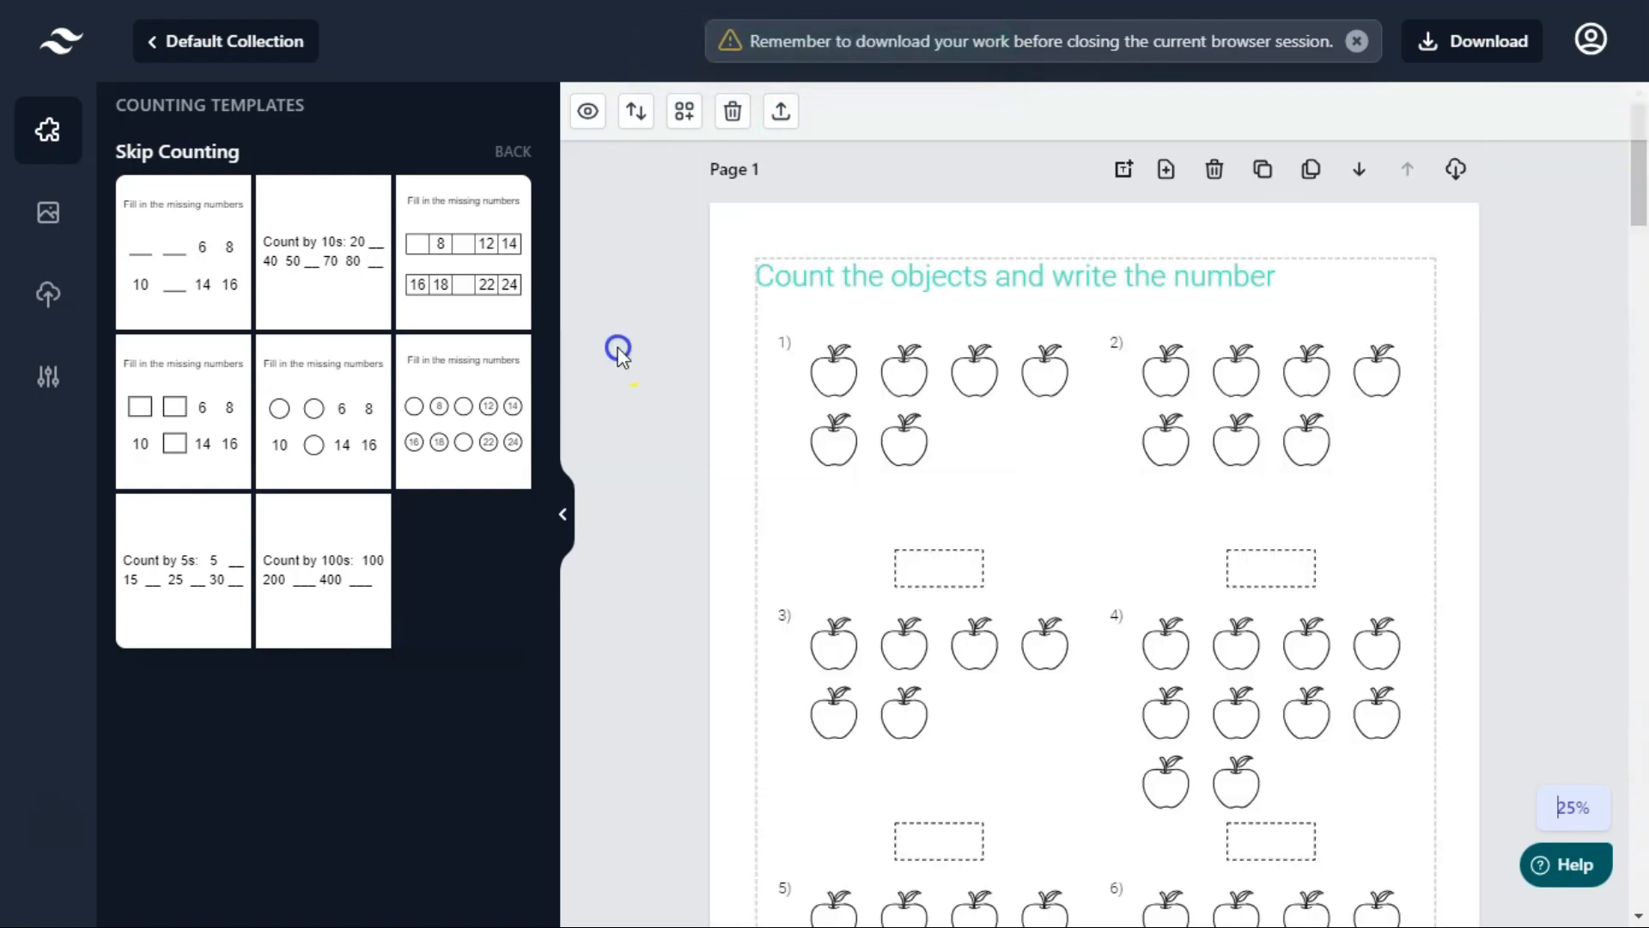
# Return to the full list of counting template categories and add a blank page after page 1.
pyautogui.click(513, 155)
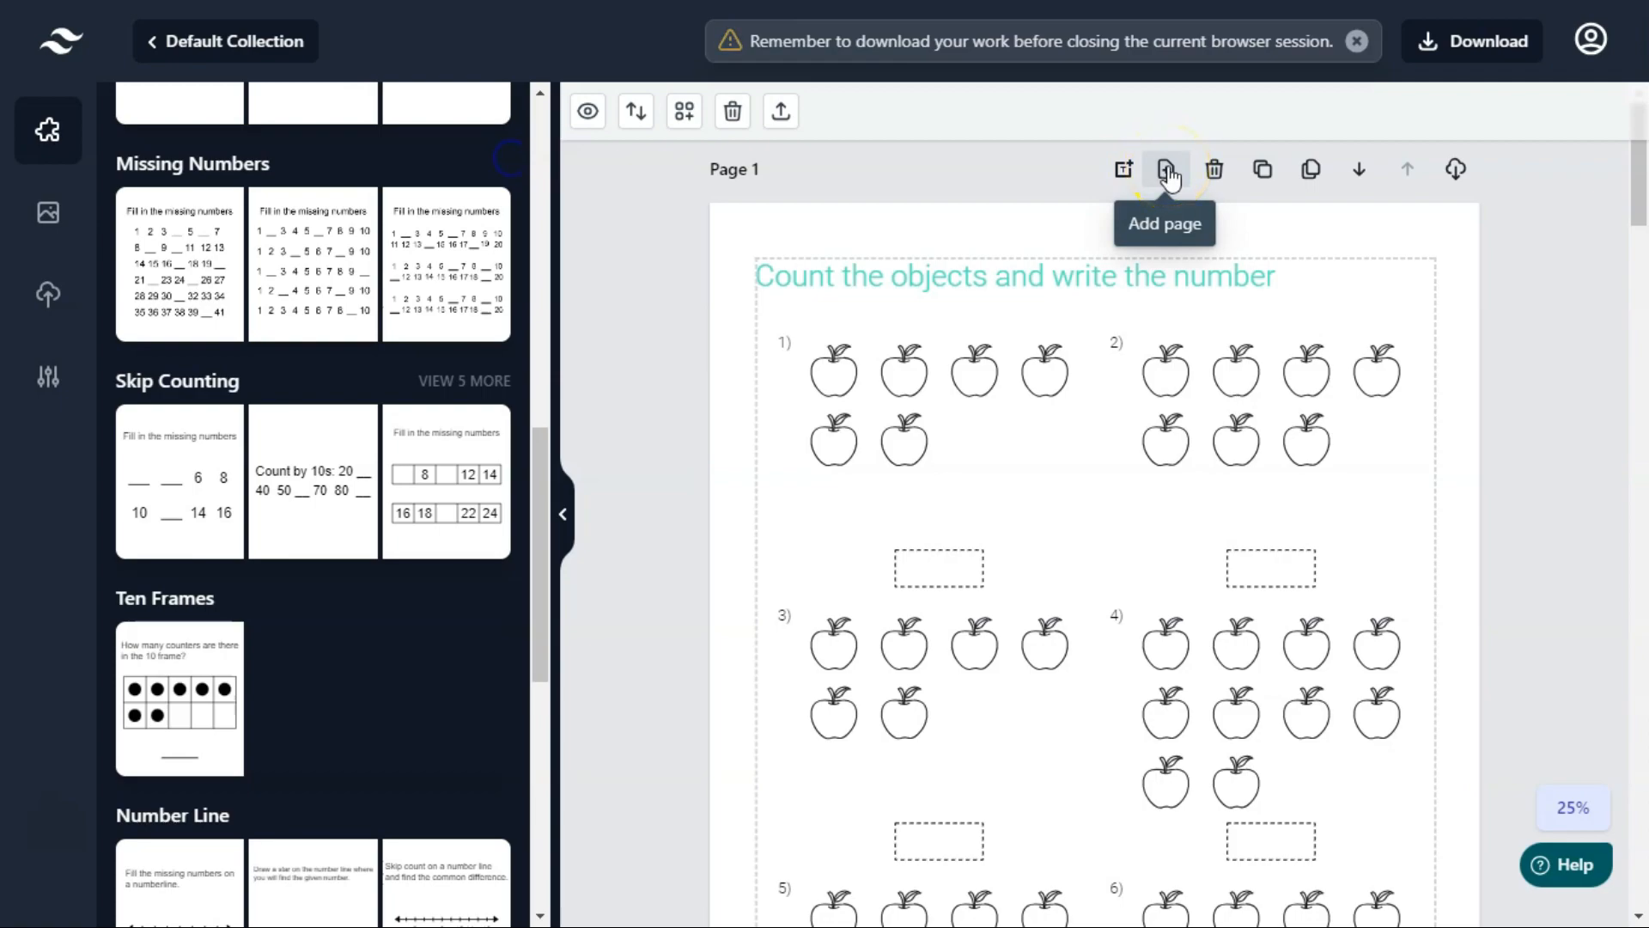
pyautogui.click(1168, 169)
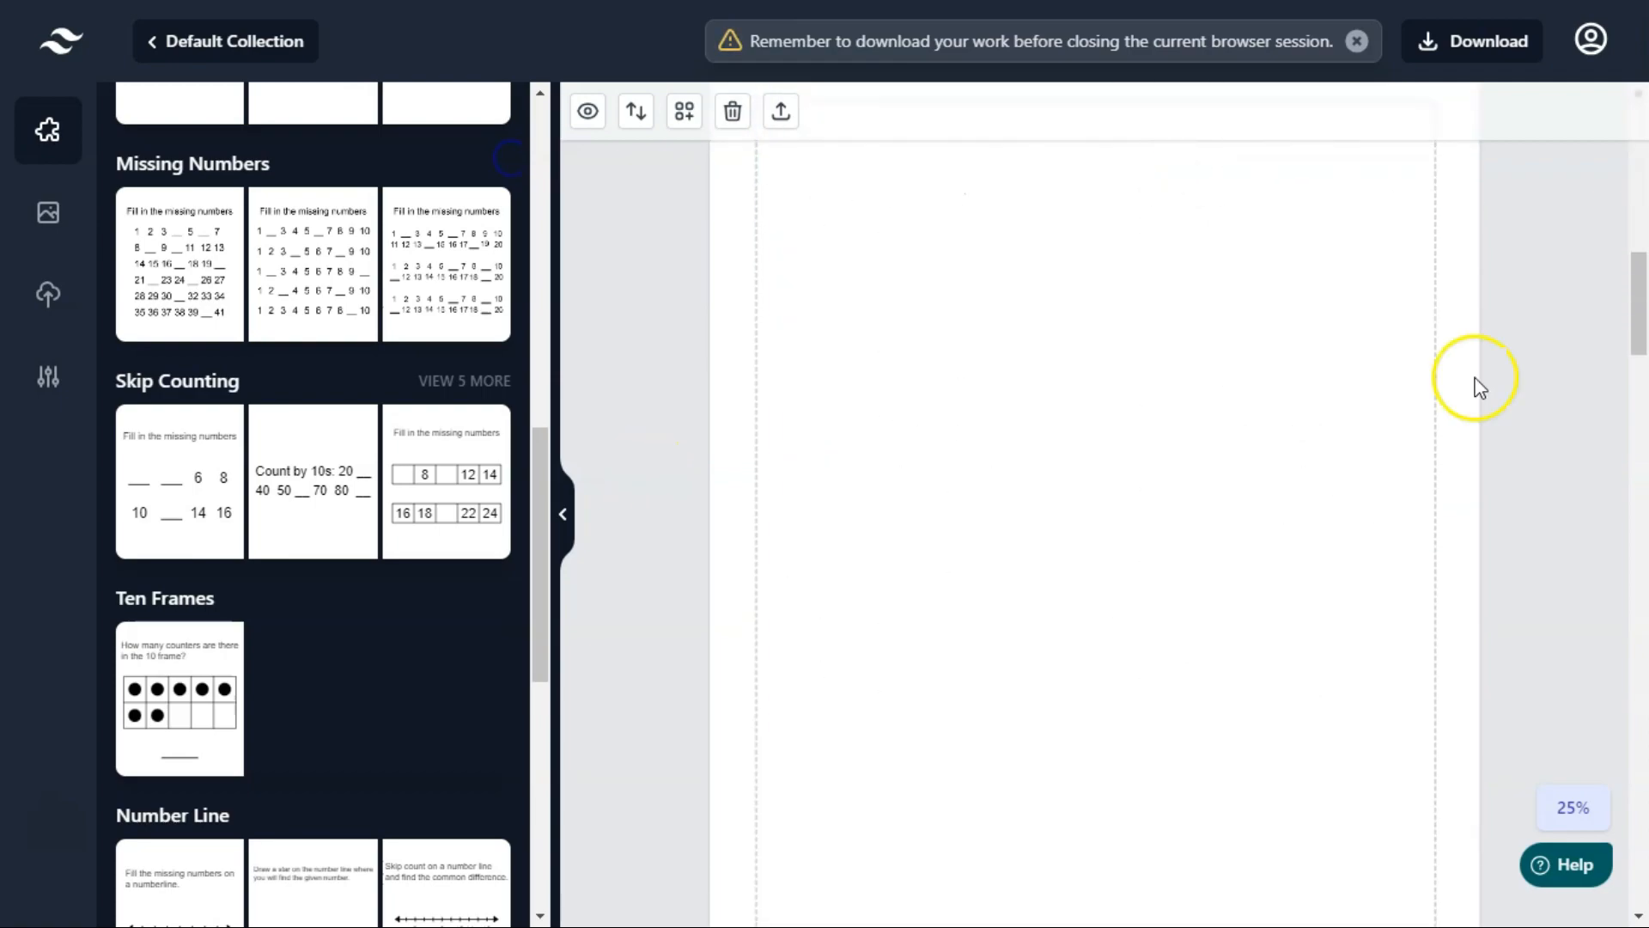
pyautogui.click(30, 148)
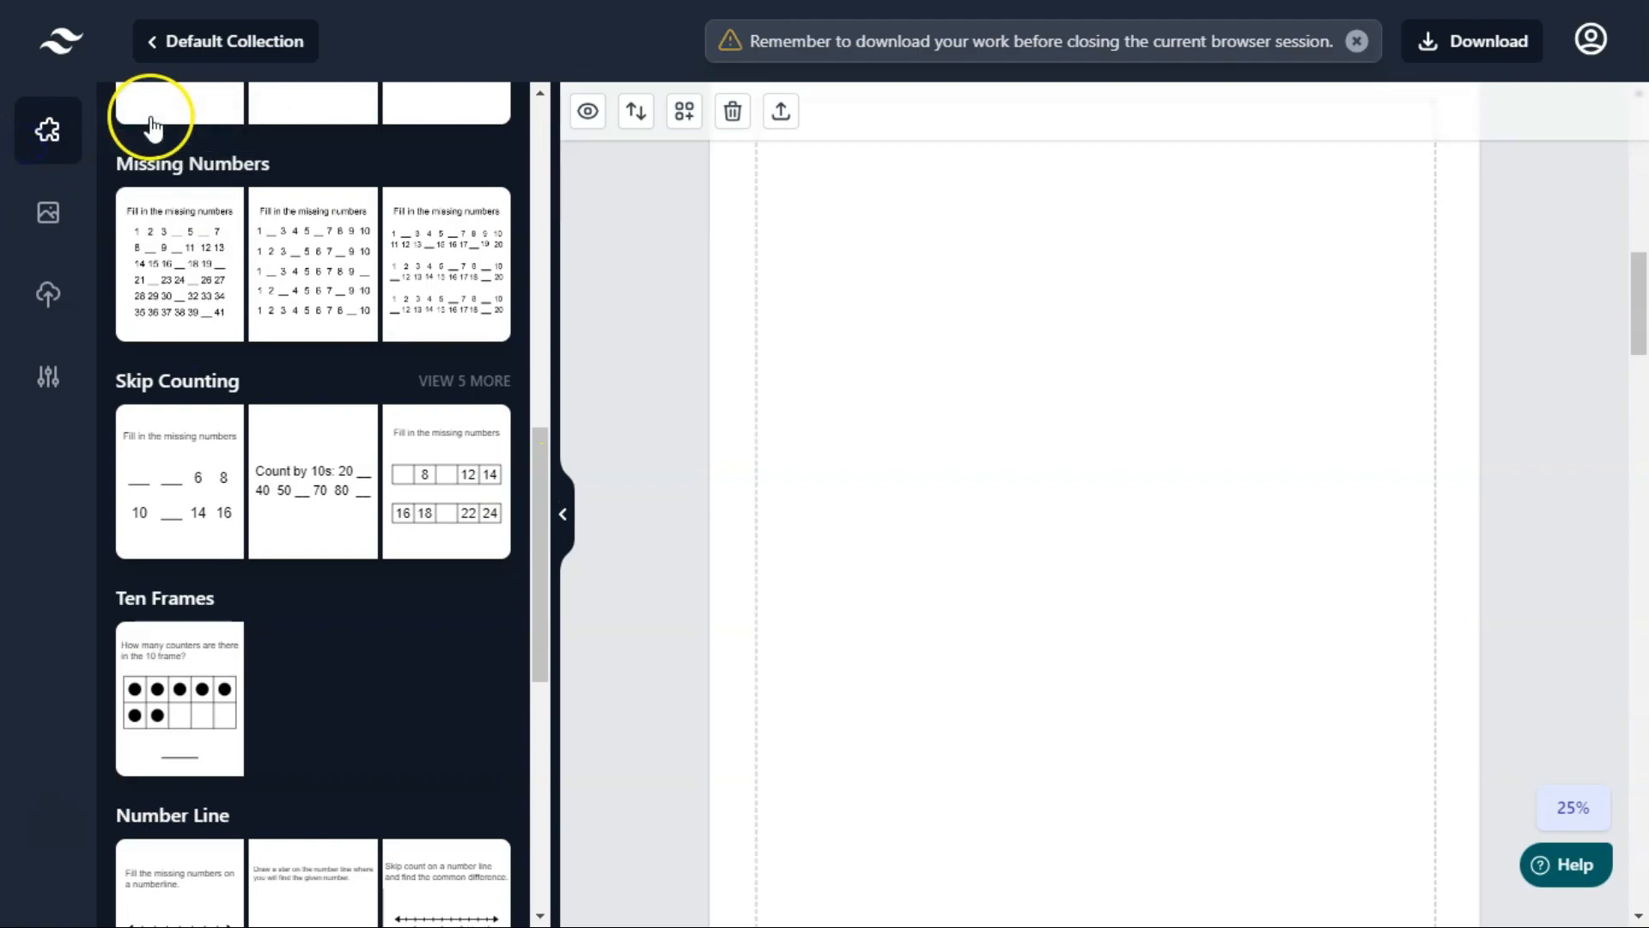
# Show all Missing Numbers In Shapes templates and place the fish-and-bubbles puzzle on the blank page 2.
pyautogui.moveTo(536, 434); pyautogui.dragTo(534, 718)
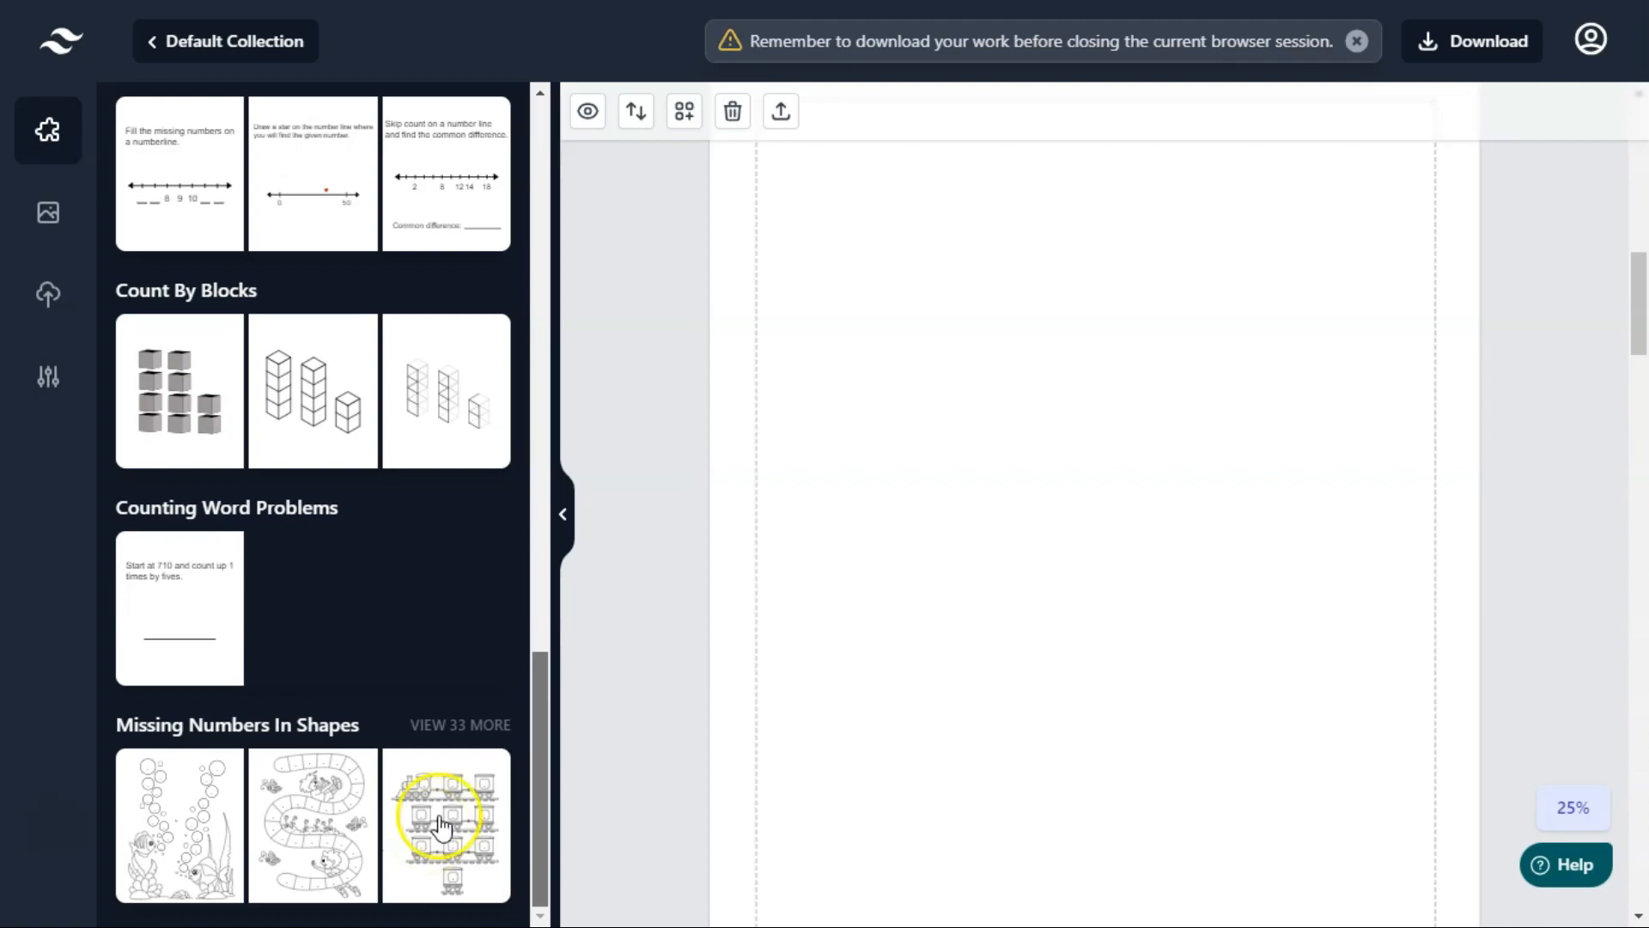
pyautogui.click(463, 727)
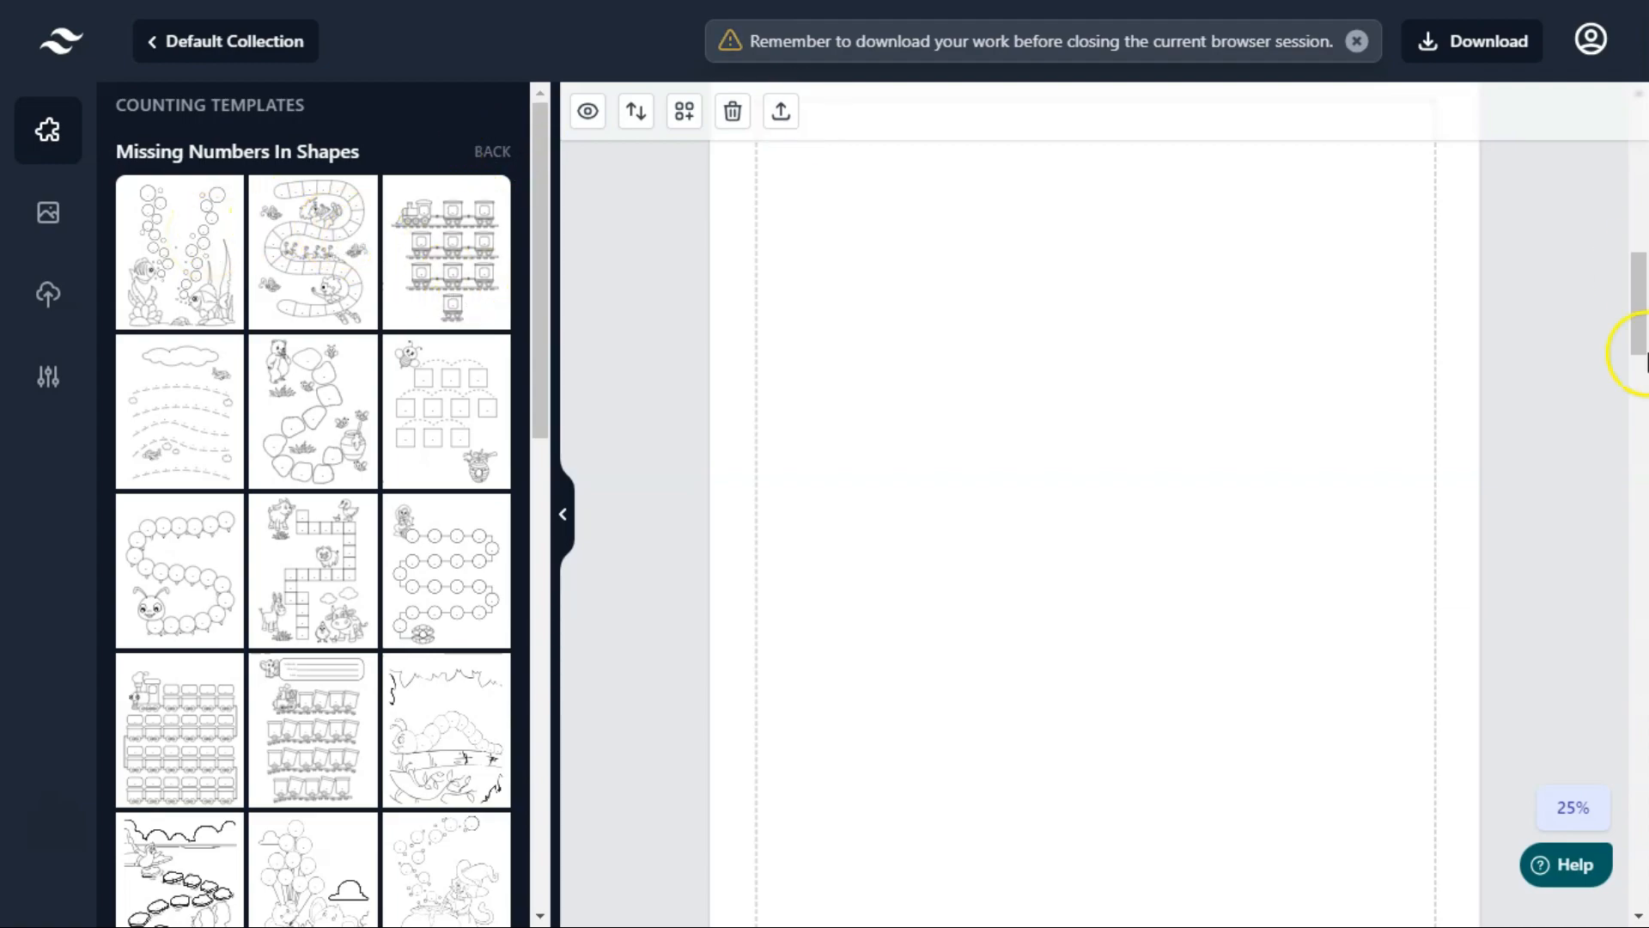
pyautogui.moveTo(1636, 352); pyautogui.dragTo(1639, 271)
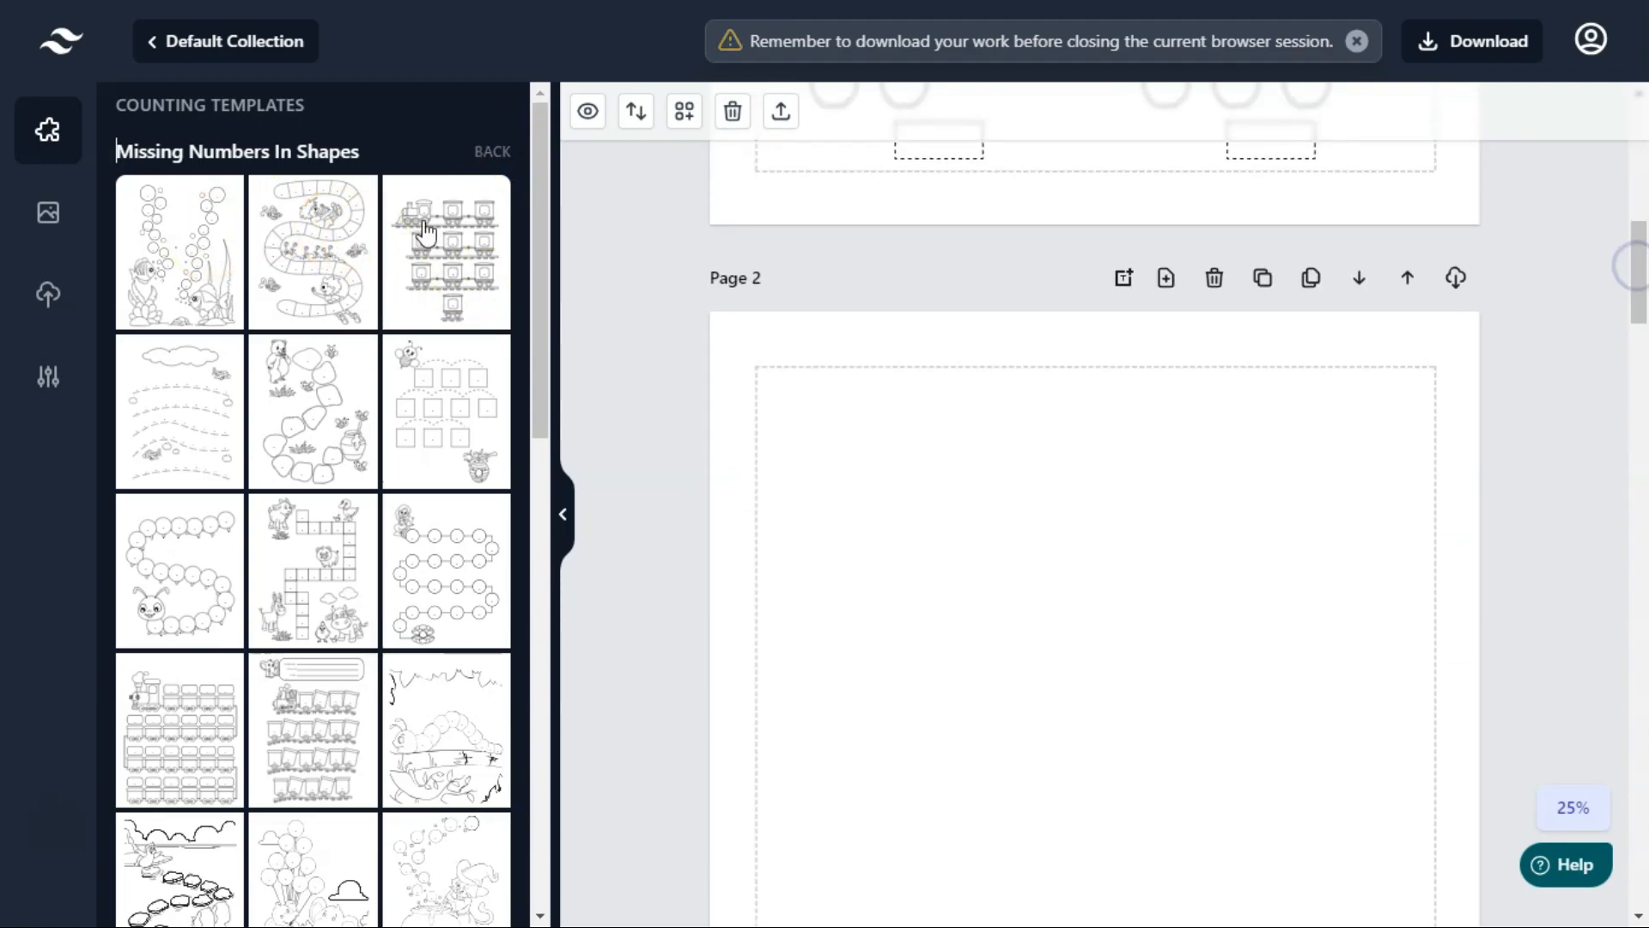
pyautogui.scroll(-3, 865, 427)
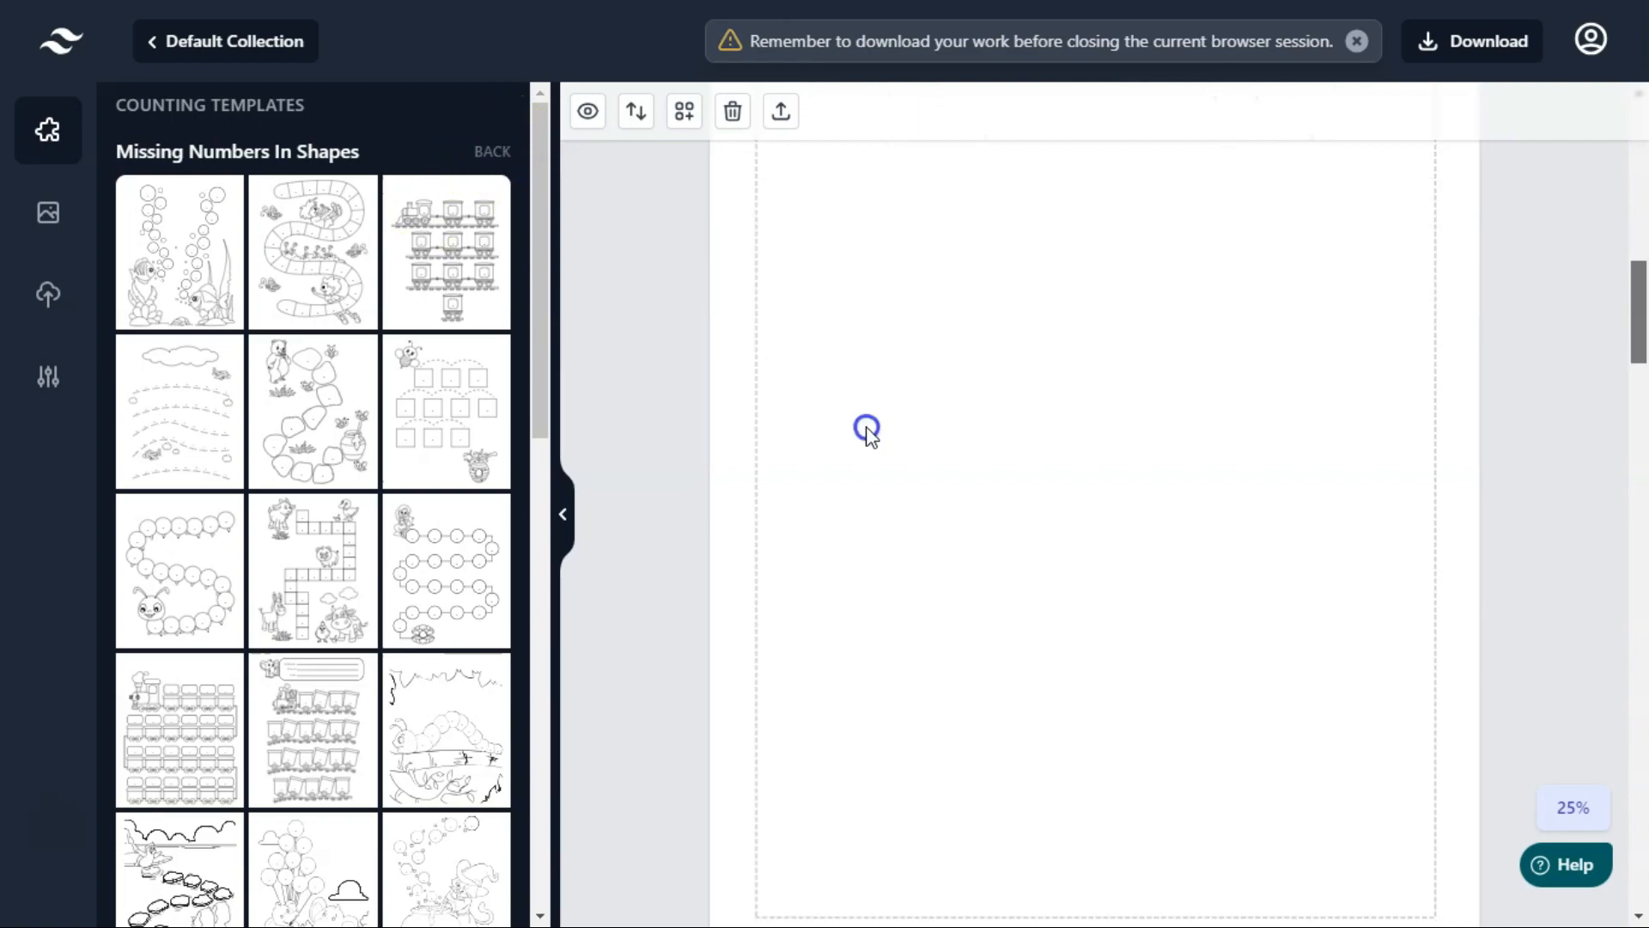
pyautogui.click(206, 273)
pyautogui.moveTo(1638, 287); pyautogui.dragTo(1634, 268)
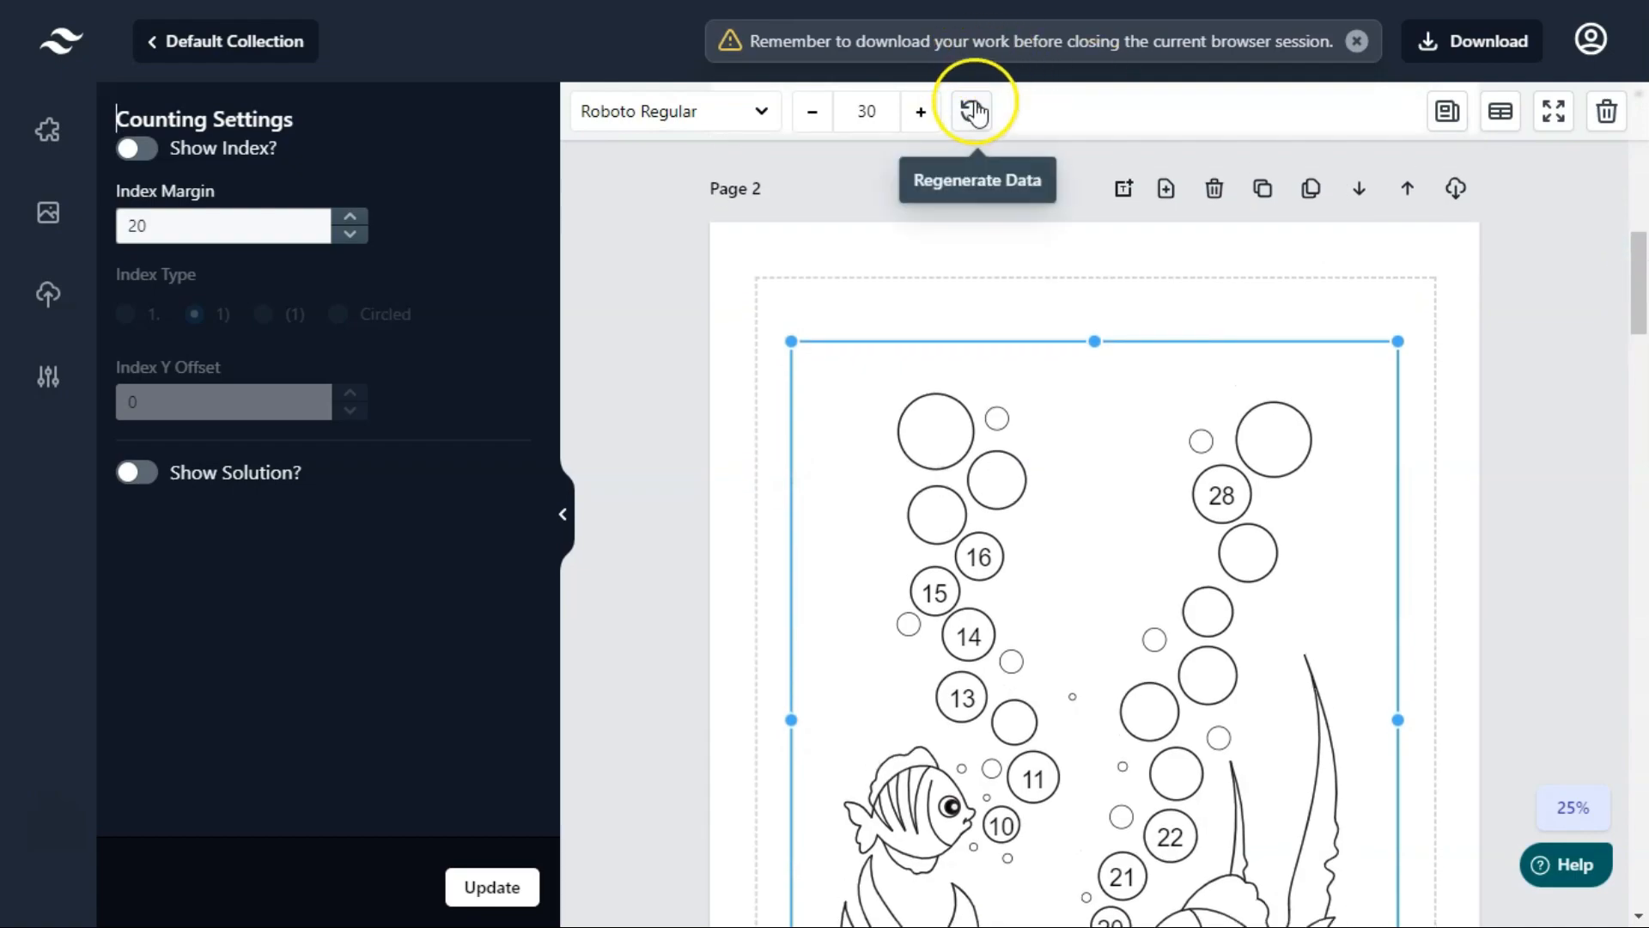
# Regenerate the numbers of the fish-and-bubbles puzzle on page 2 several times.
pyautogui.click(974, 109)
pyautogui.click(978, 122)
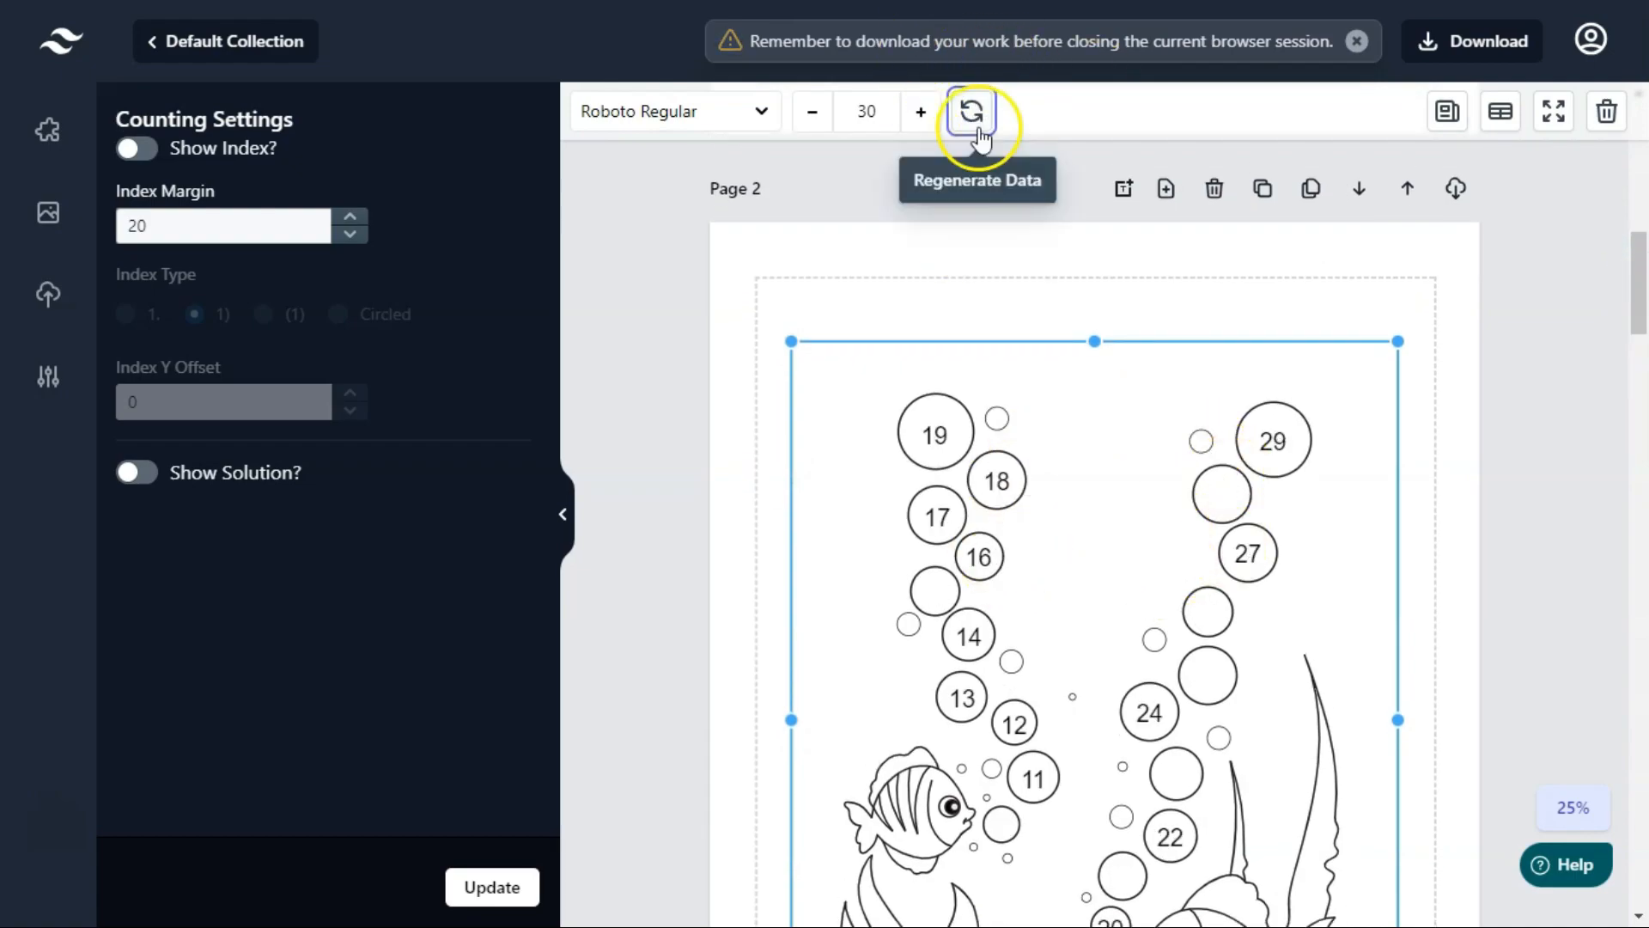
pyautogui.click(978, 129)
pyautogui.click(1642, 316)
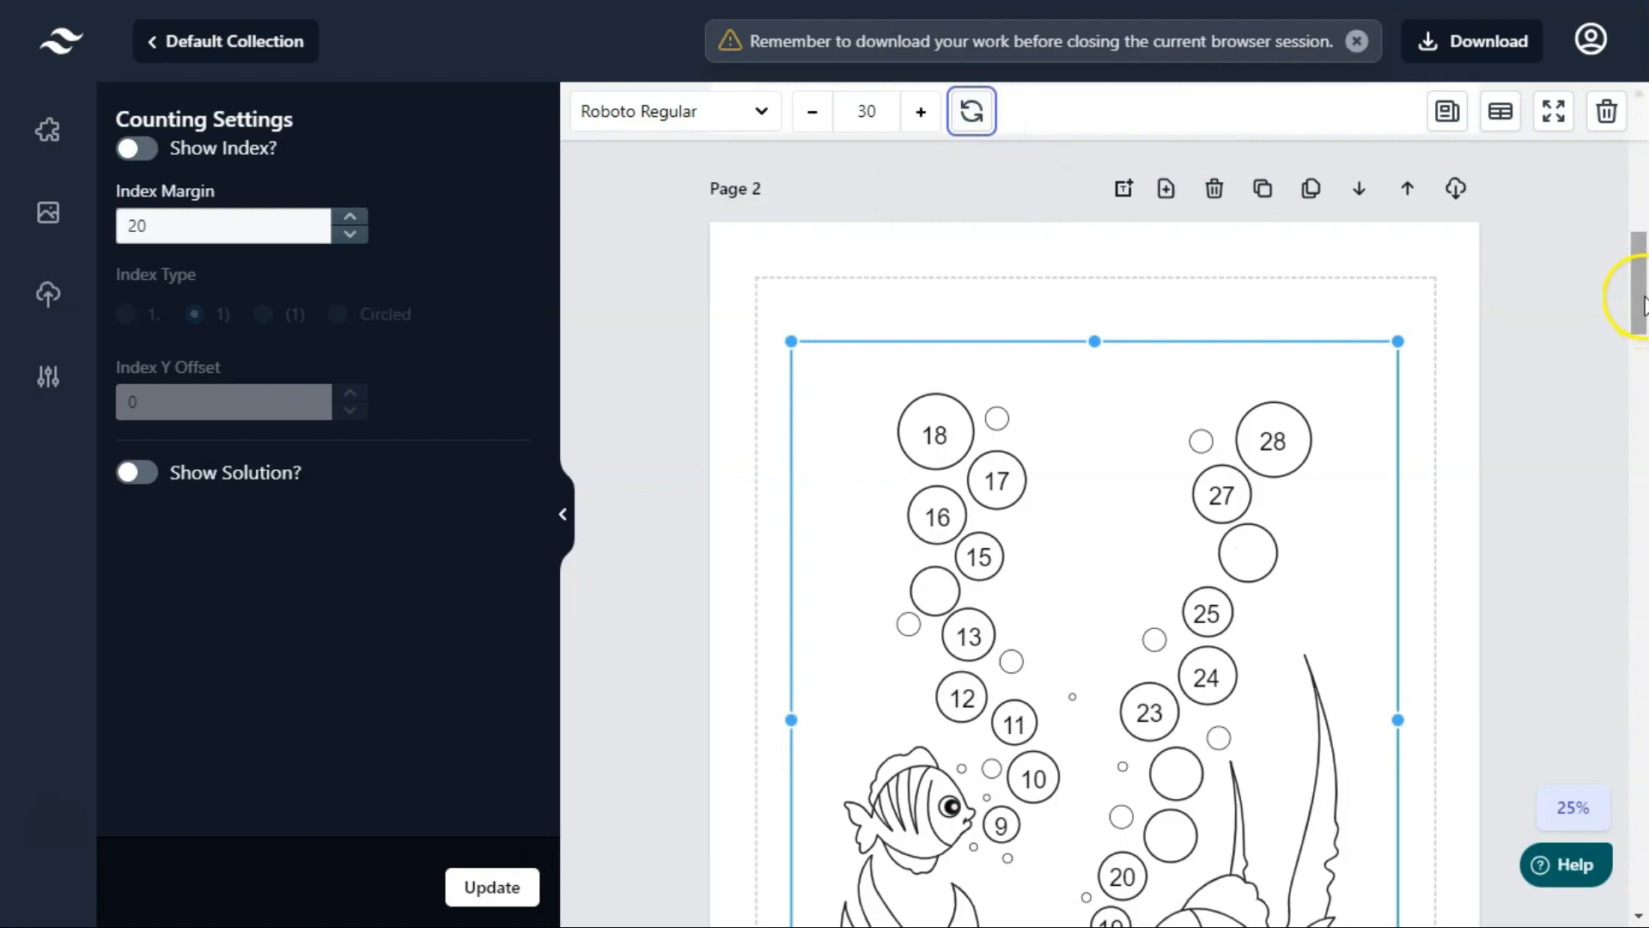
pyautogui.moveTo(1643, 305); pyautogui.dragTo(1642, 279)
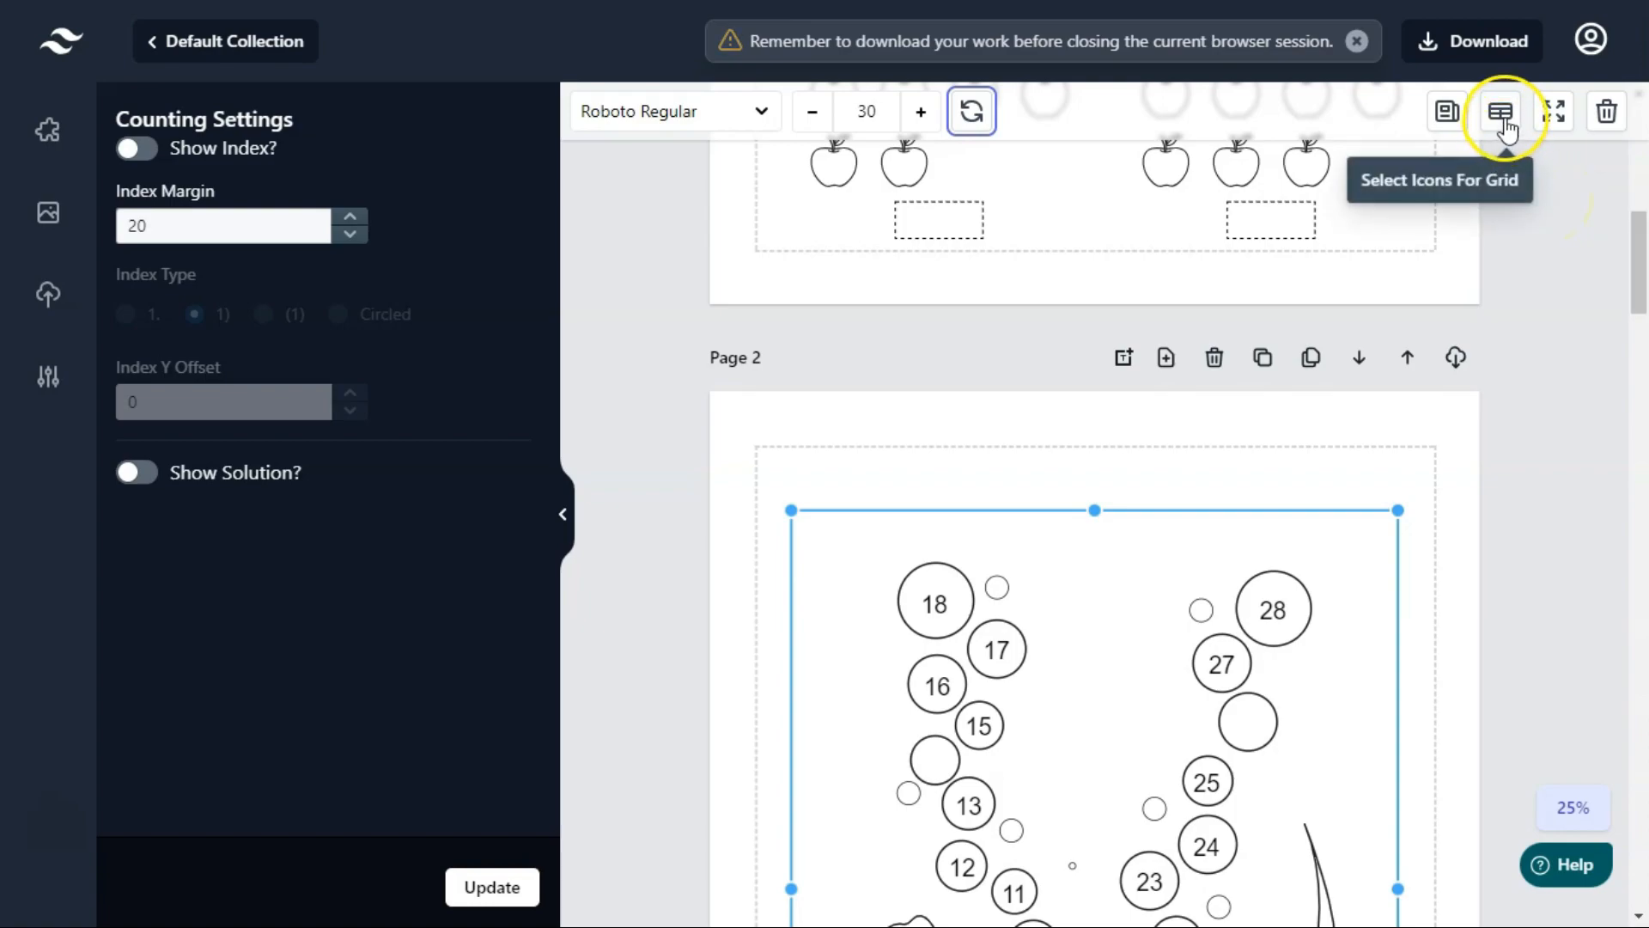
# Add the question heading "Fill in the missing number and color the page" to page 2.
pyautogui.click(1443, 111)
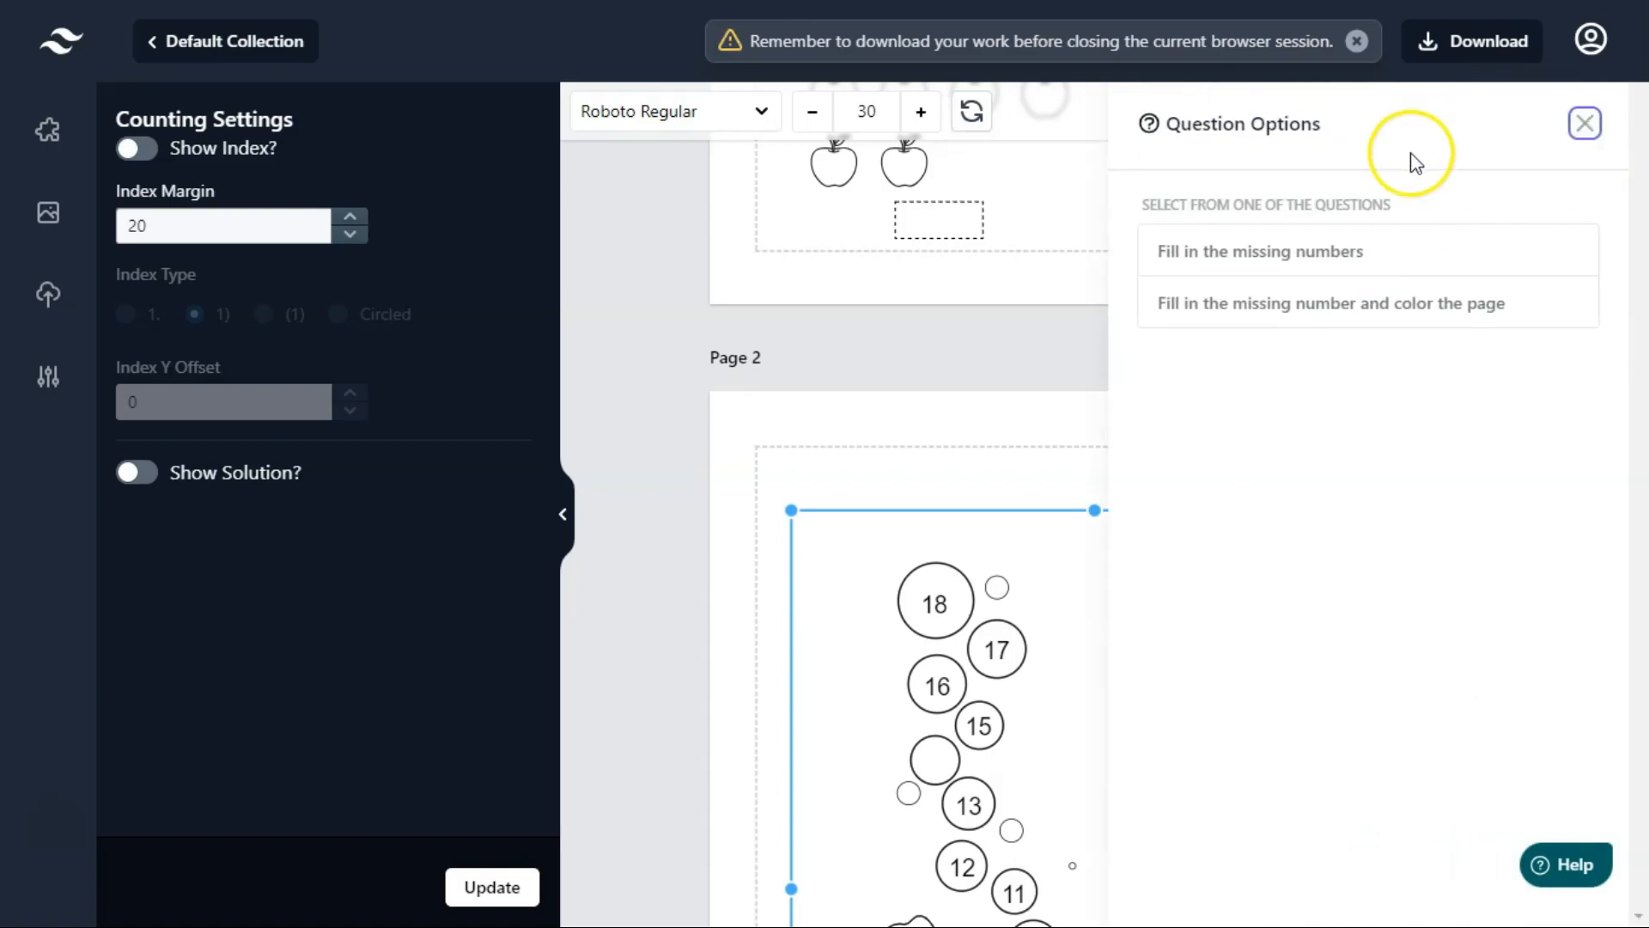
pyautogui.click(1291, 325)
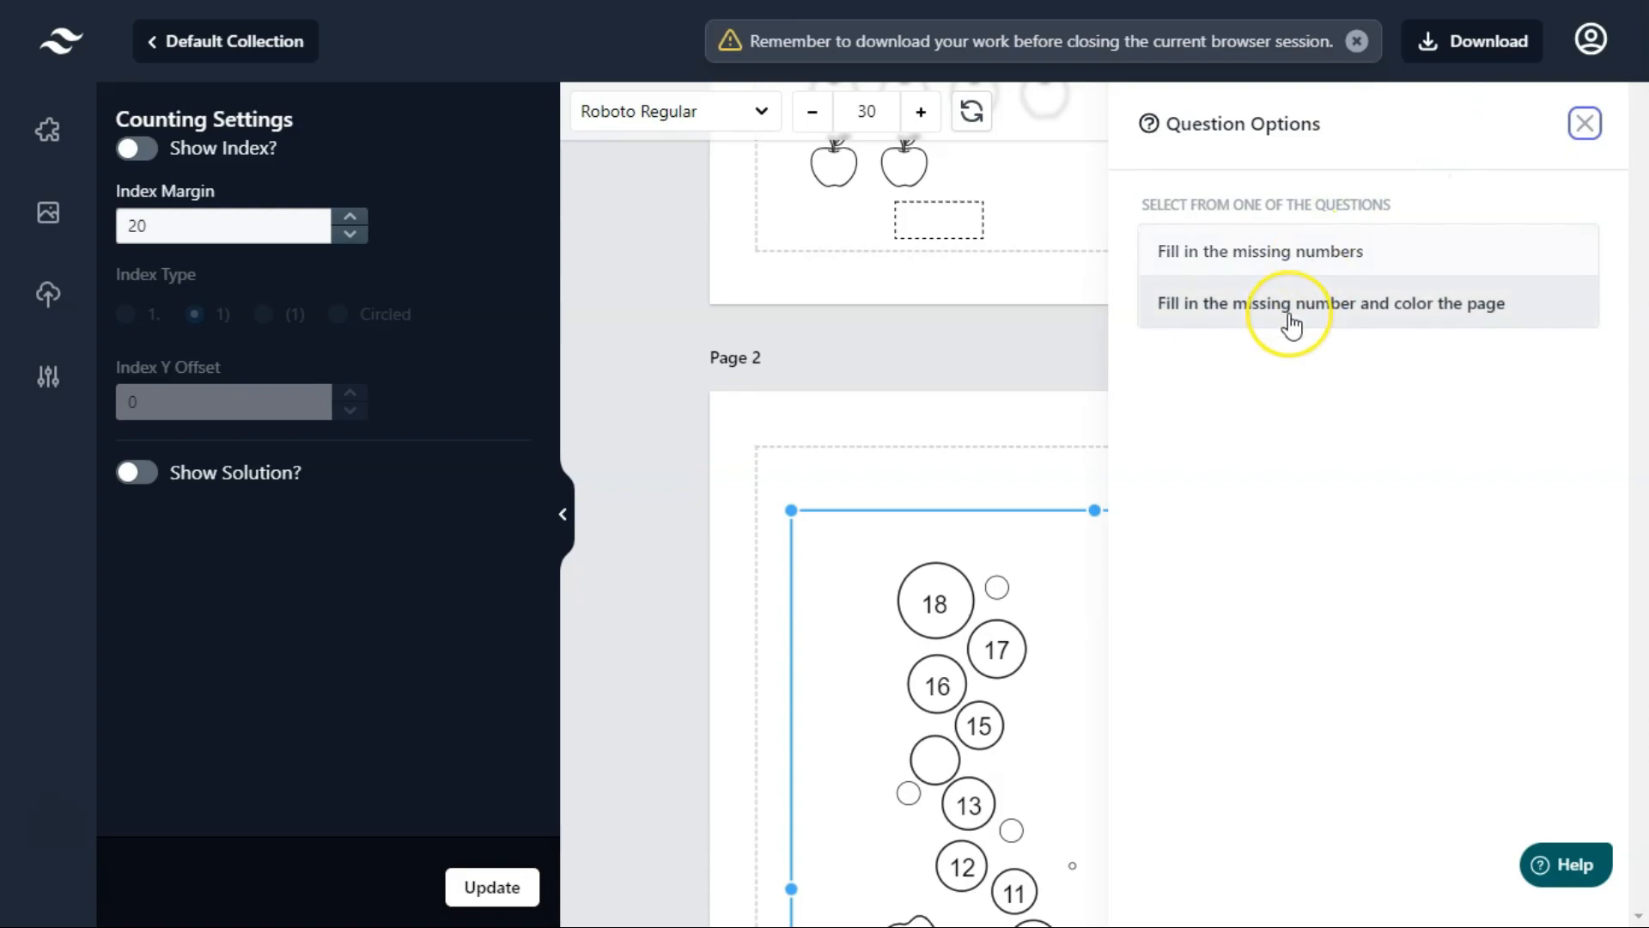
pyautogui.click(1289, 314)
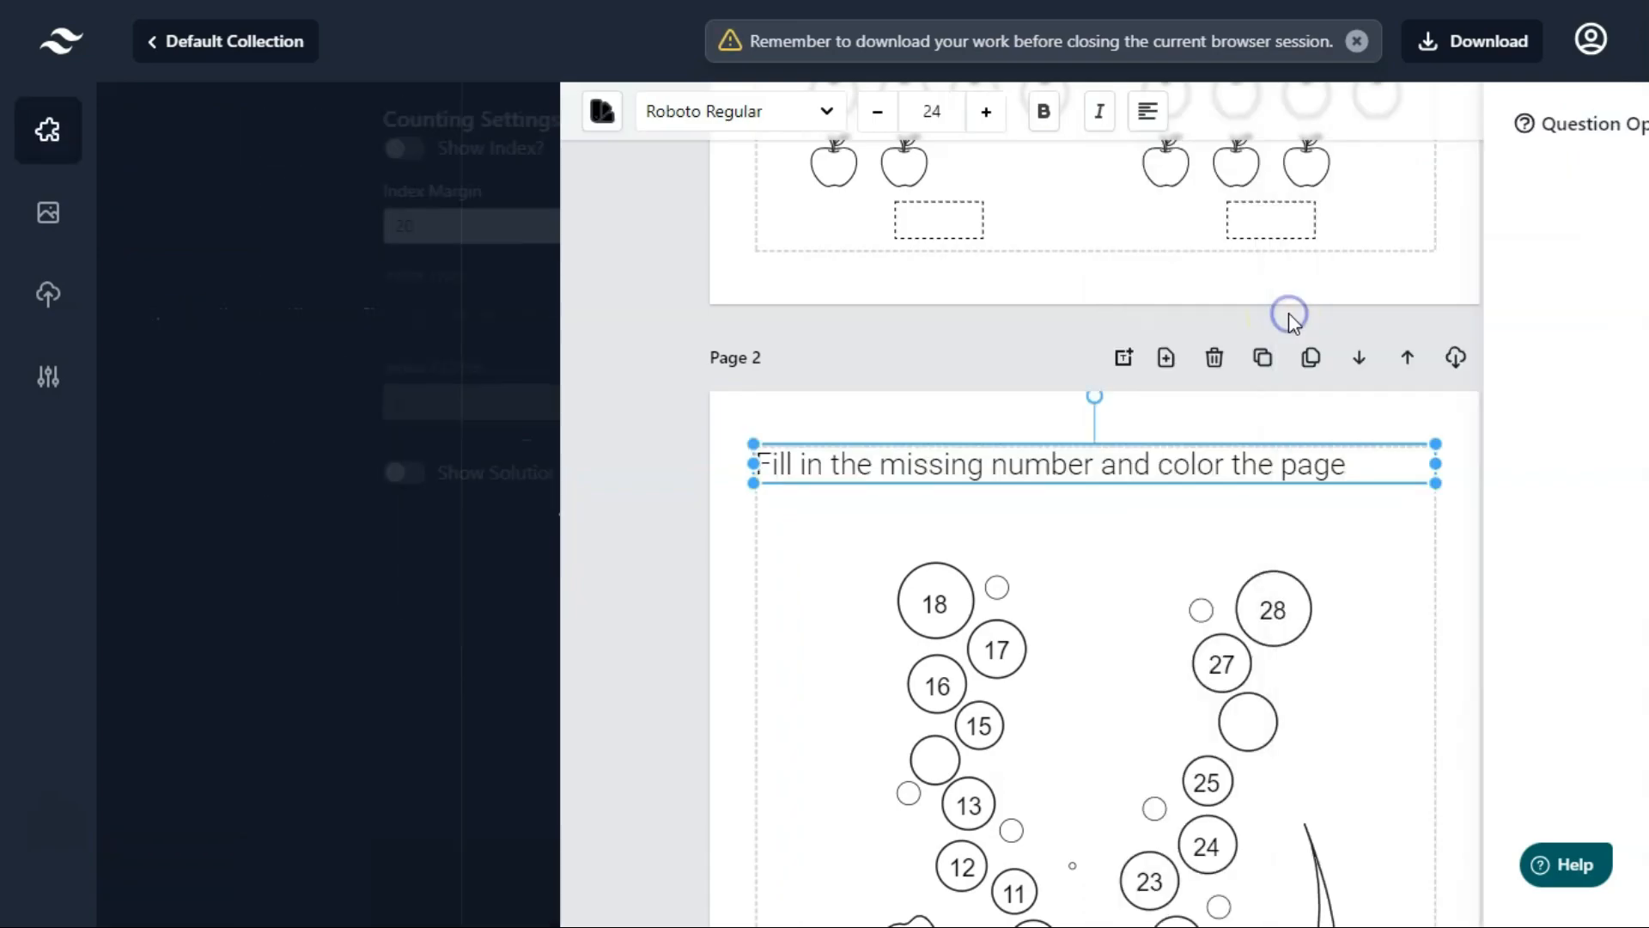
# Narrow the page 2 heading's box slightly from its left edge and colour its text purple.
pyautogui.moveTo(751, 463); pyautogui.dragTo(765, 464)
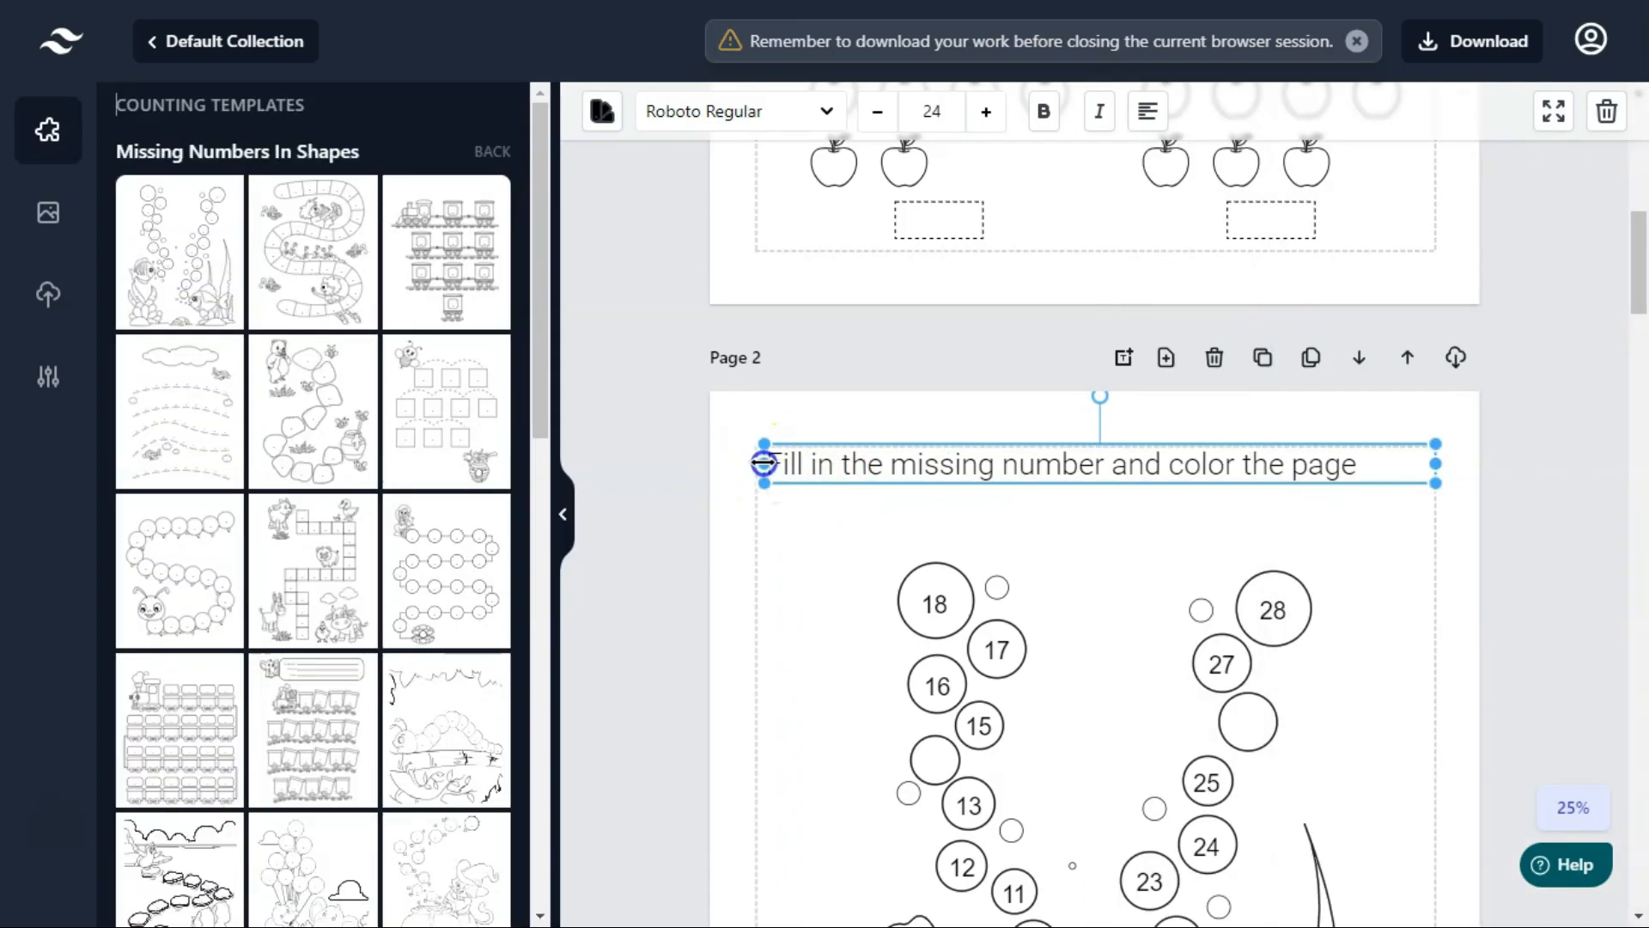
pyautogui.click(656, 456)
pyautogui.click(964, 477)
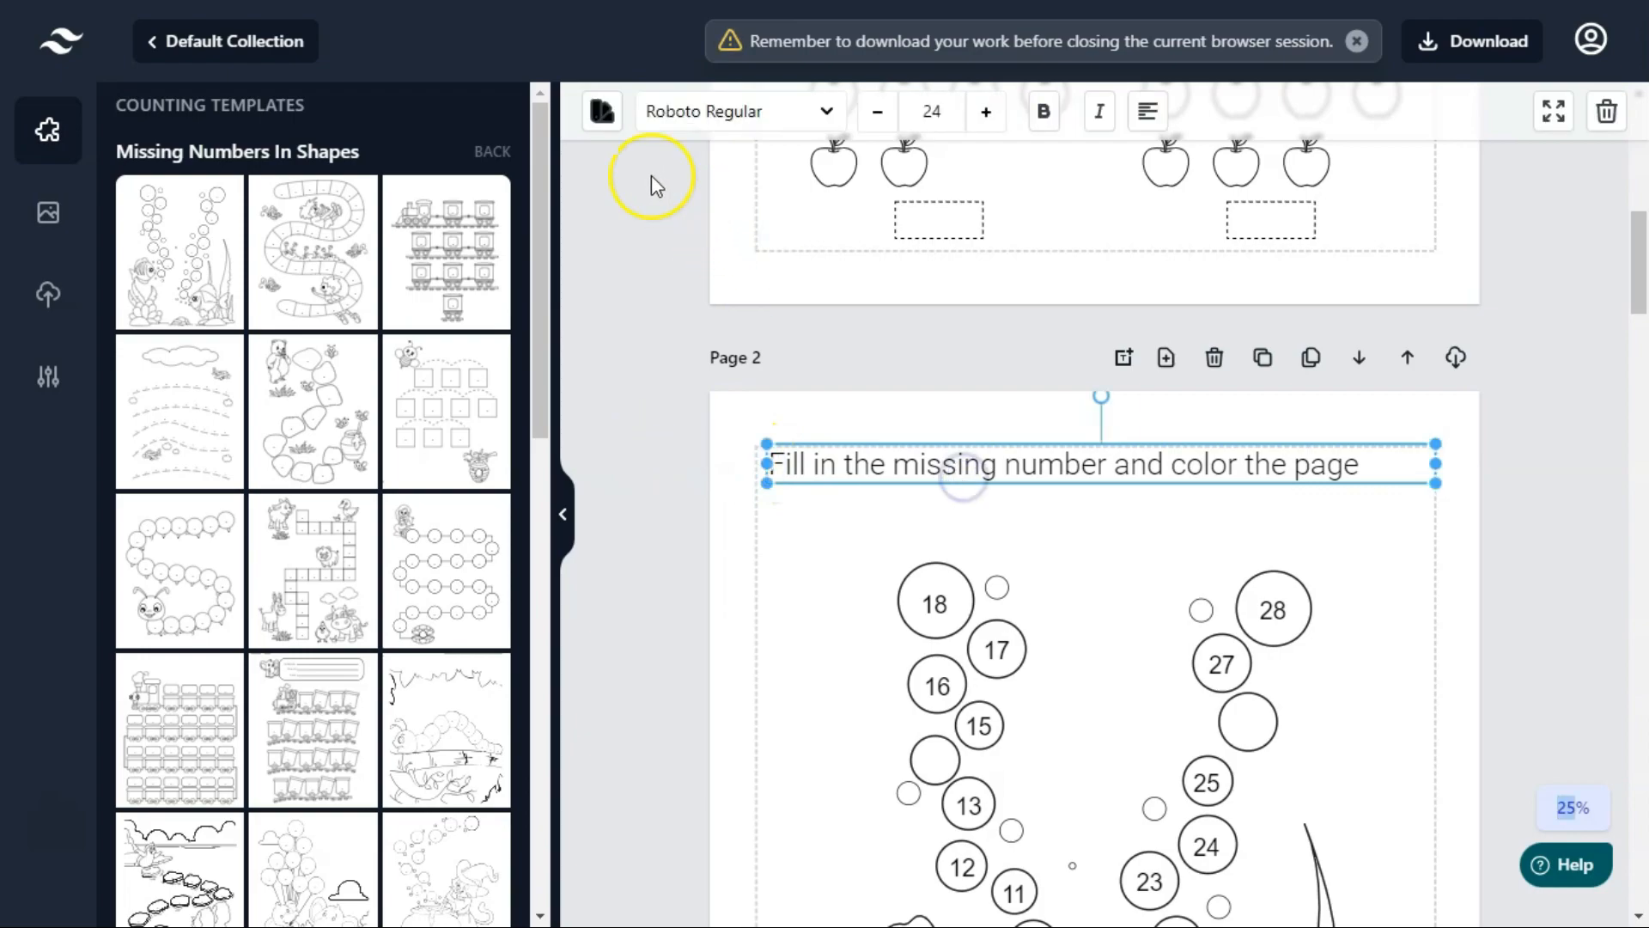
pyautogui.click(605, 119)
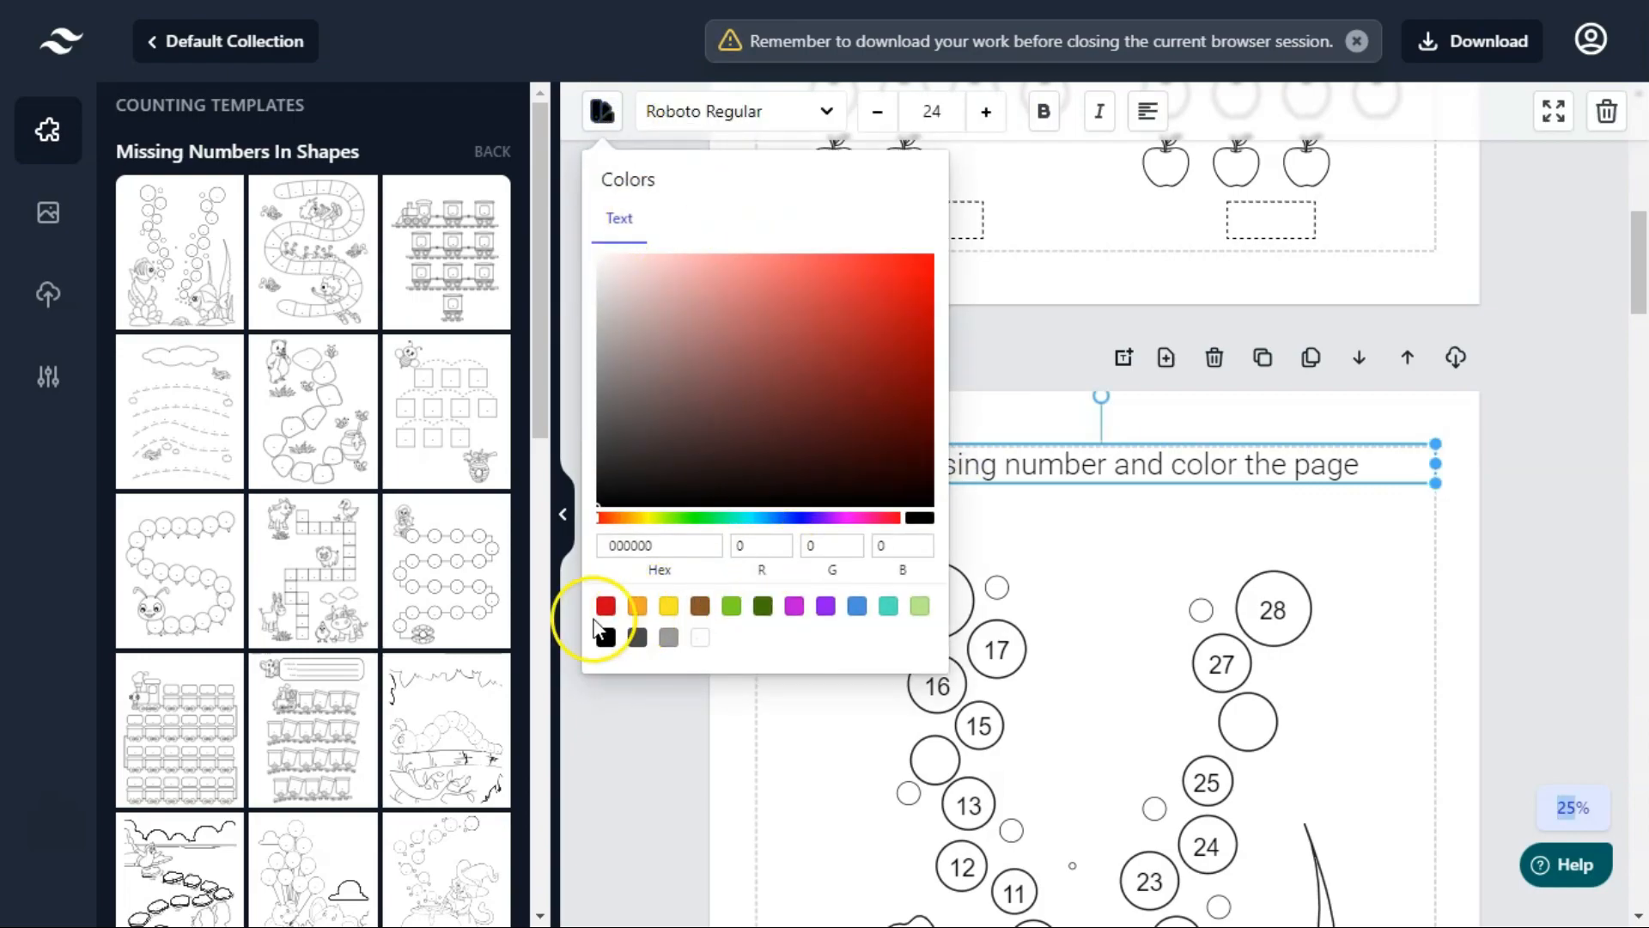
pyautogui.click(826, 605)
# Search the fonts for poppins and apply Poppins Bold to the page 2 heading.
pyautogui.click(821, 107)
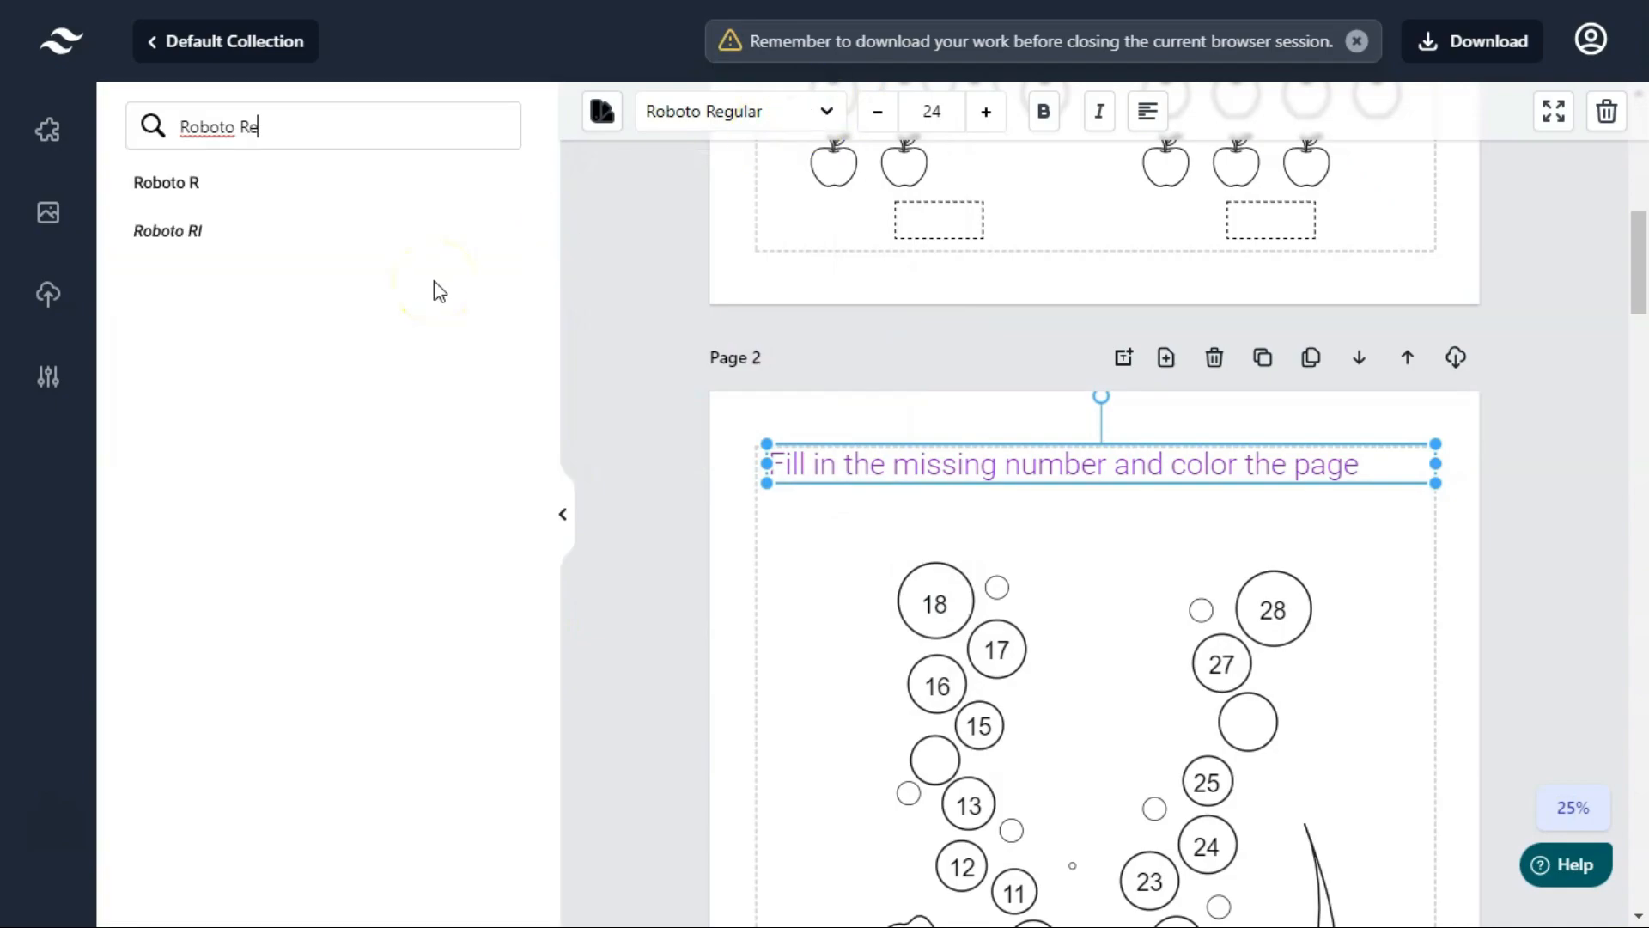
pyautogui.press('BackSpace')
pyautogui.press('BackSpace')
pyautogui.press('BackSpace')
pyautogui.press('BackSpace')
pyautogui.press('BackSpace')
pyautogui.press('BackSpace')
pyautogui.press('BackSpace')
pyautogui.press('BackSpace')
pyautogui.press('BackSpace')
pyautogui.write('poppins')
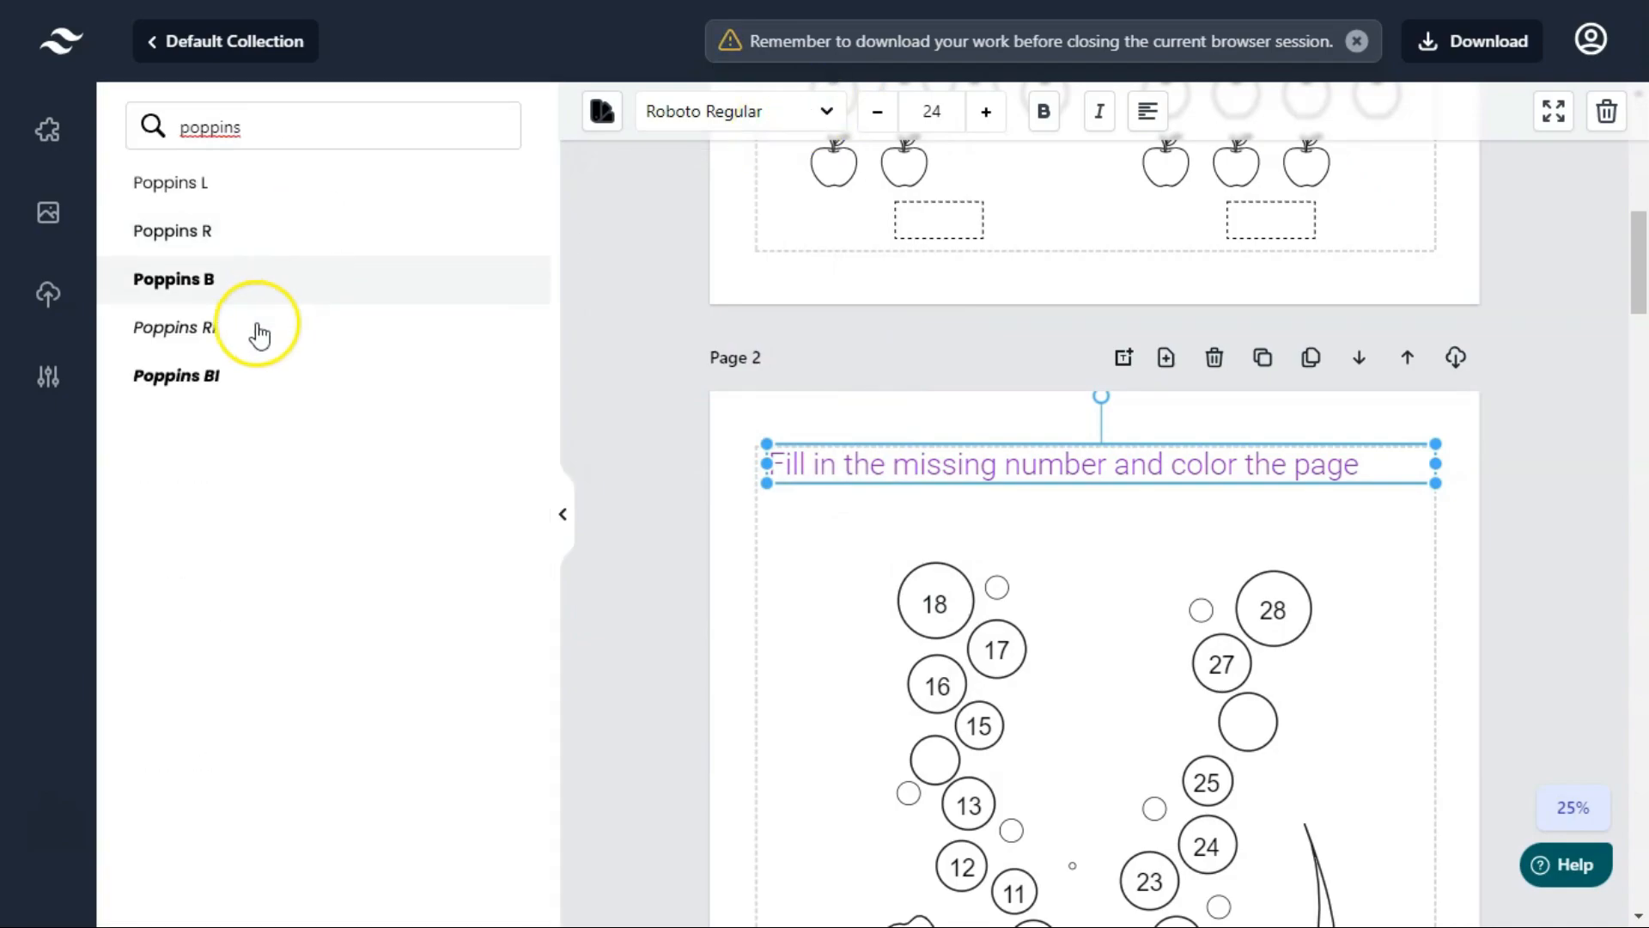
pyautogui.click(233, 284)
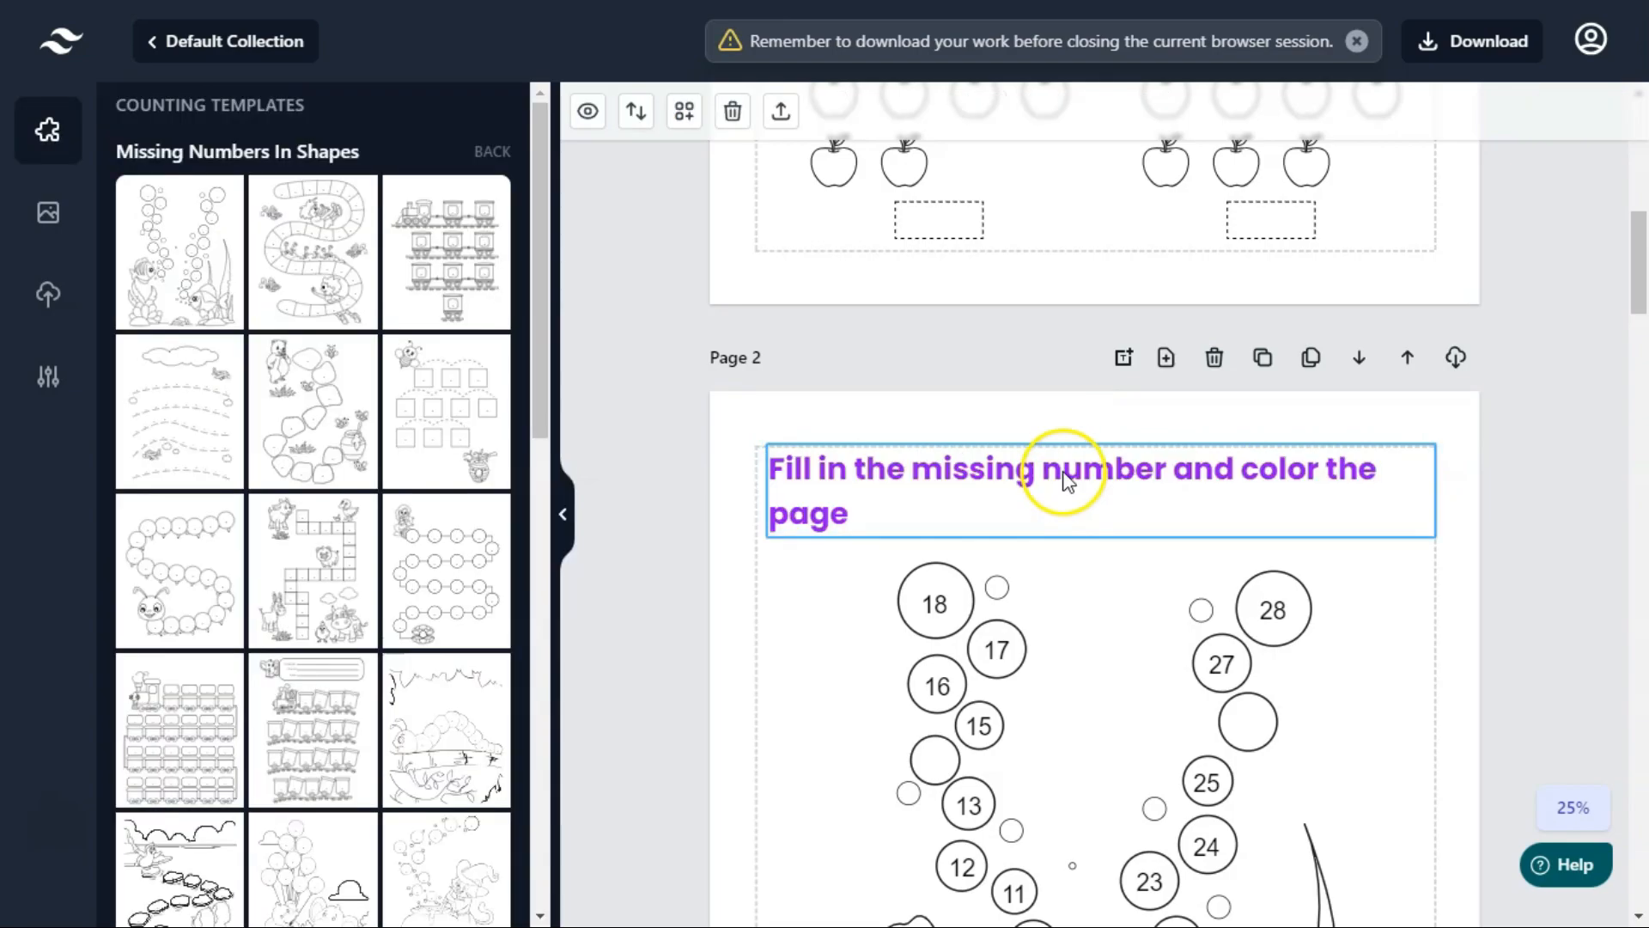
# Reduce the page 2 heading's font size to 20 and deselect it.
pyautogui.click(1065, 473)
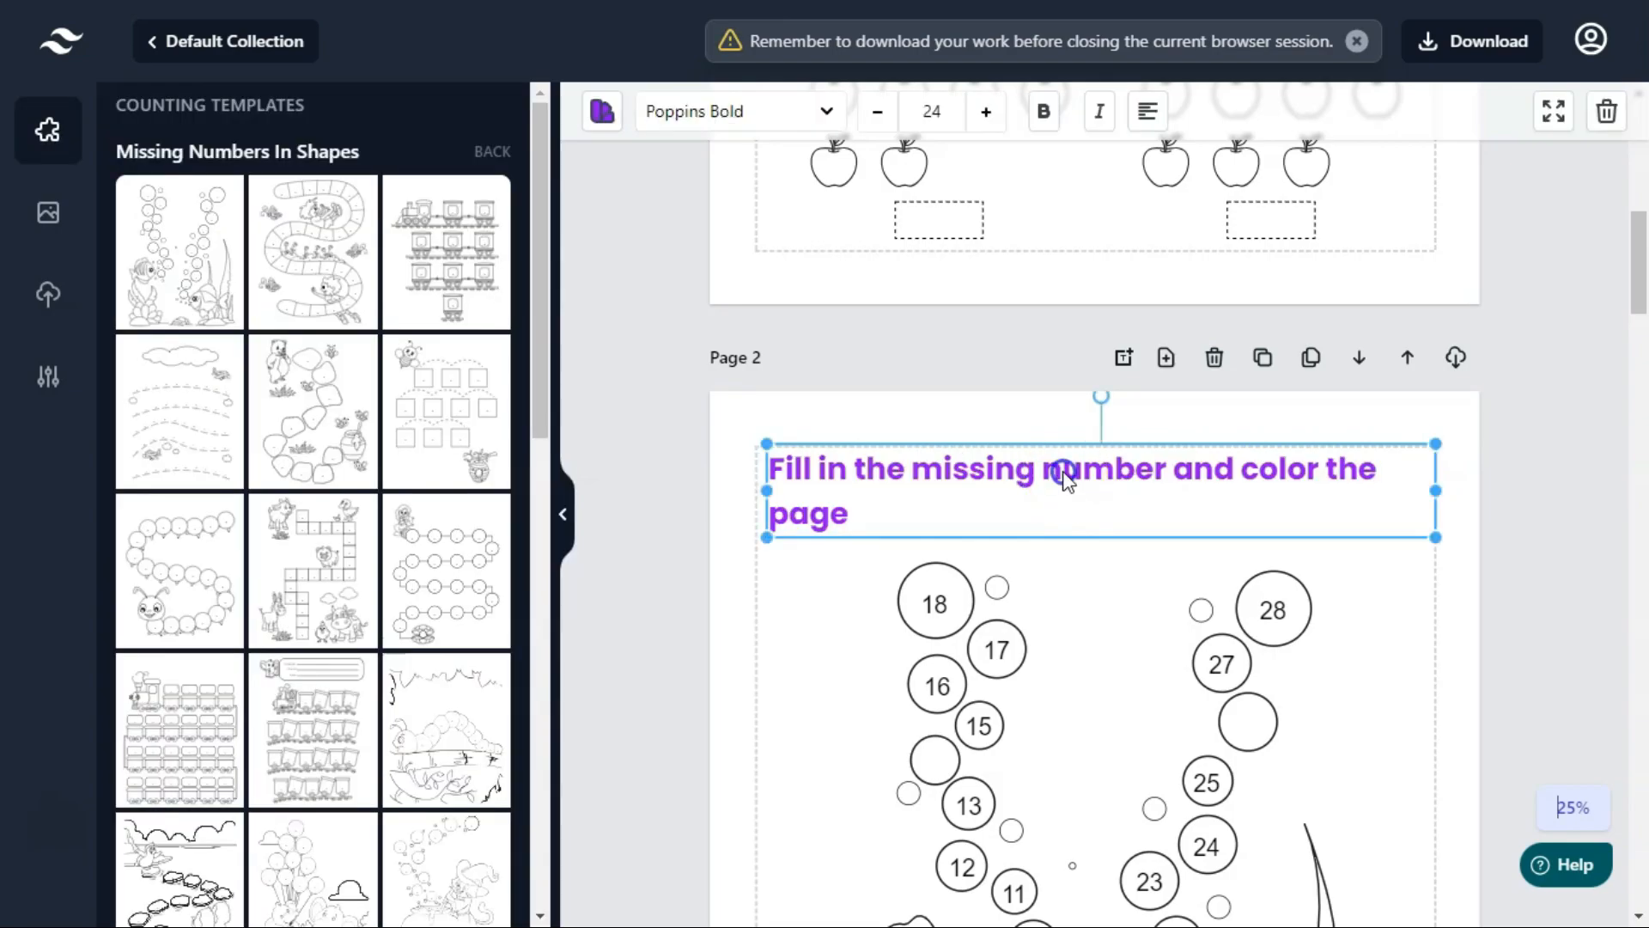
pyautogui.click(874, 116)
pyautogui.click(876, 118)
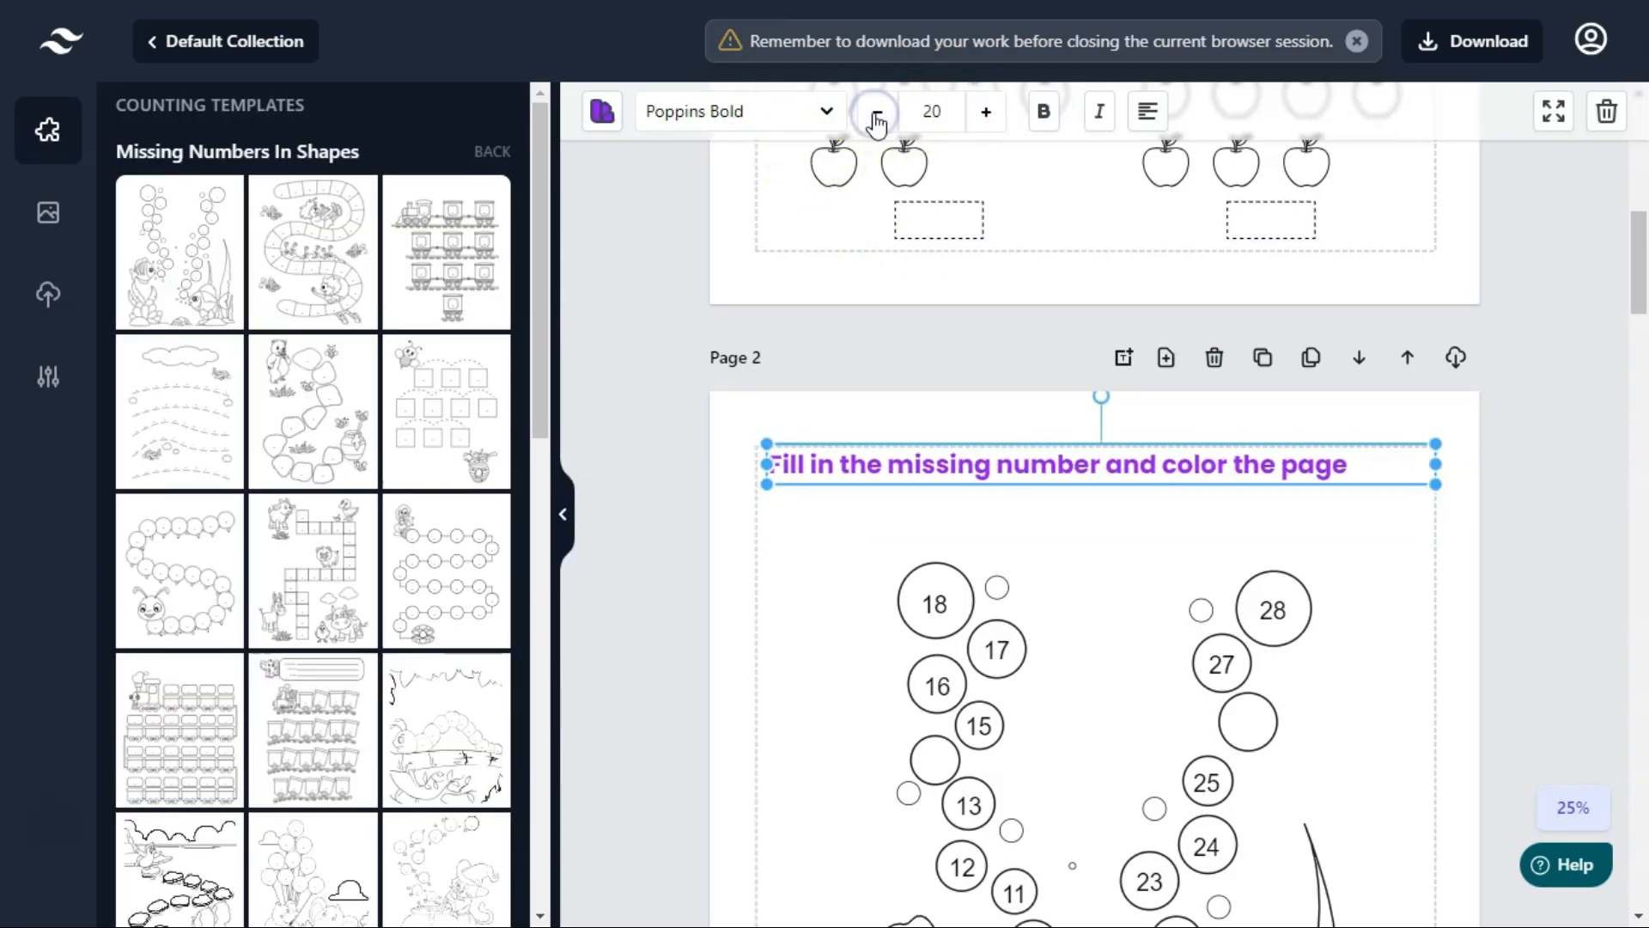
pyautogui.click(1576, 562)
# Replace the fish-and-bubbles puzzle on page 2 with the train template that has an elephant and name lines.
pyautogui.moveTo(1639, 272)
pyautogui.mouseDown()
pyautogui.moveTo(1640, 357)
pyautogui.moveTo(1639, 288)
pyautogui.mouseUp()
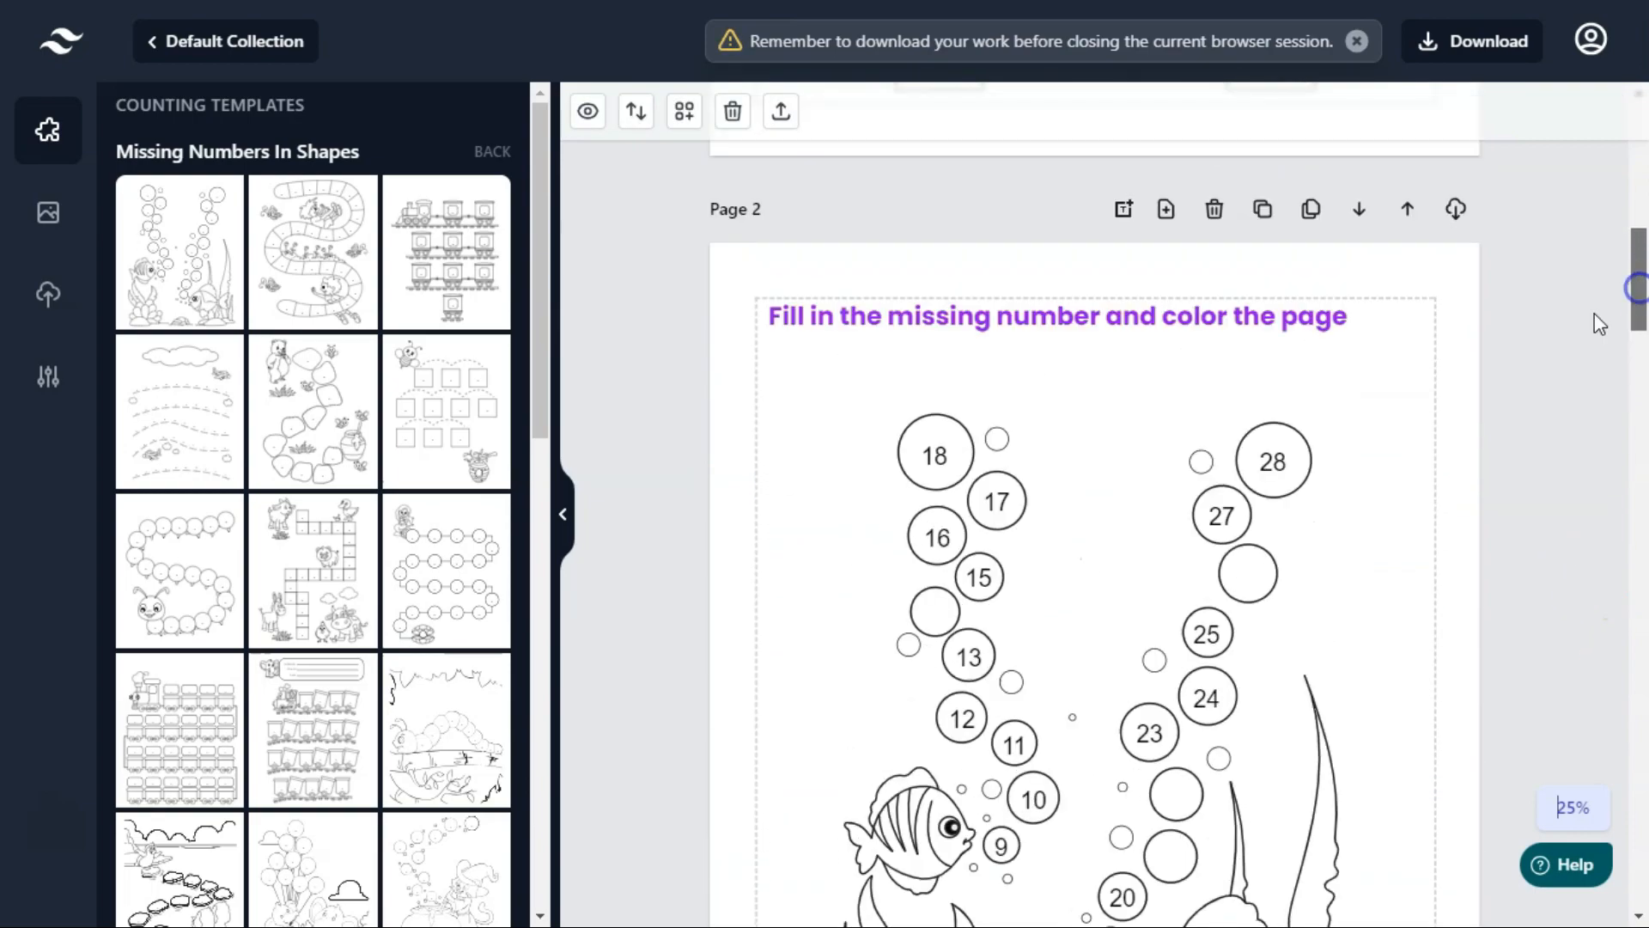
pyautogui.click(1094, 516)
pyautogui.press('Delete')
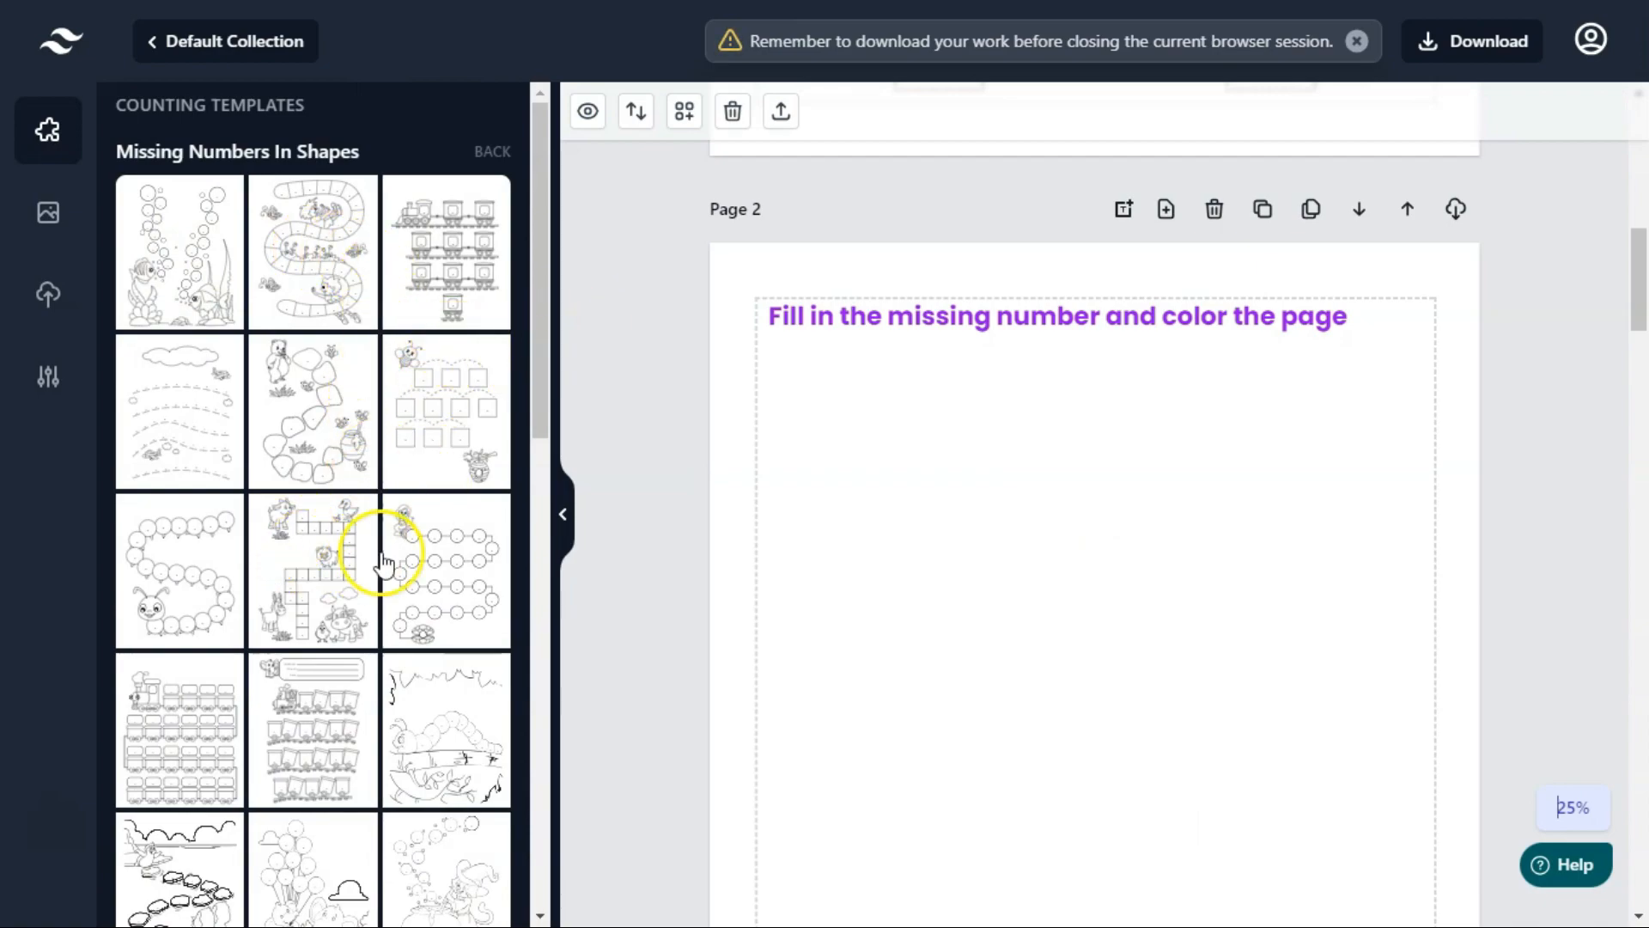
pyautogui.click(295, 699)
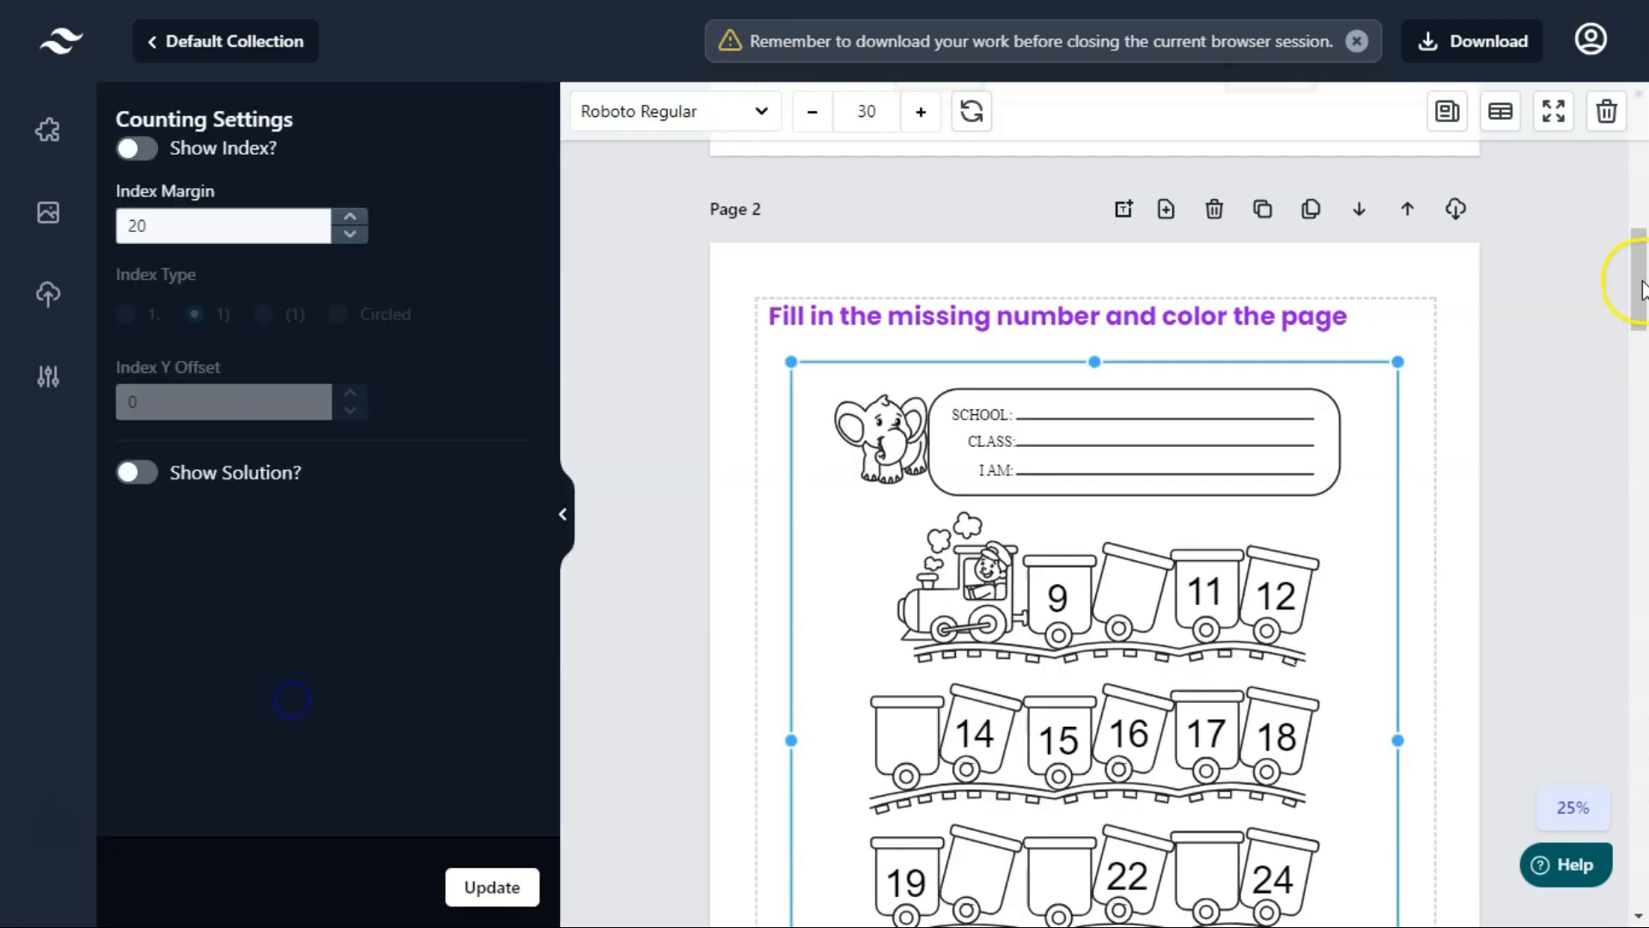
# Regenerate the numbers in the train puzzle on page 2.
pyautogui.moveTo(1643, 288); pyautogui.dragTo(1630, 368)
pyautogui.scroll(5, 1120, 478)
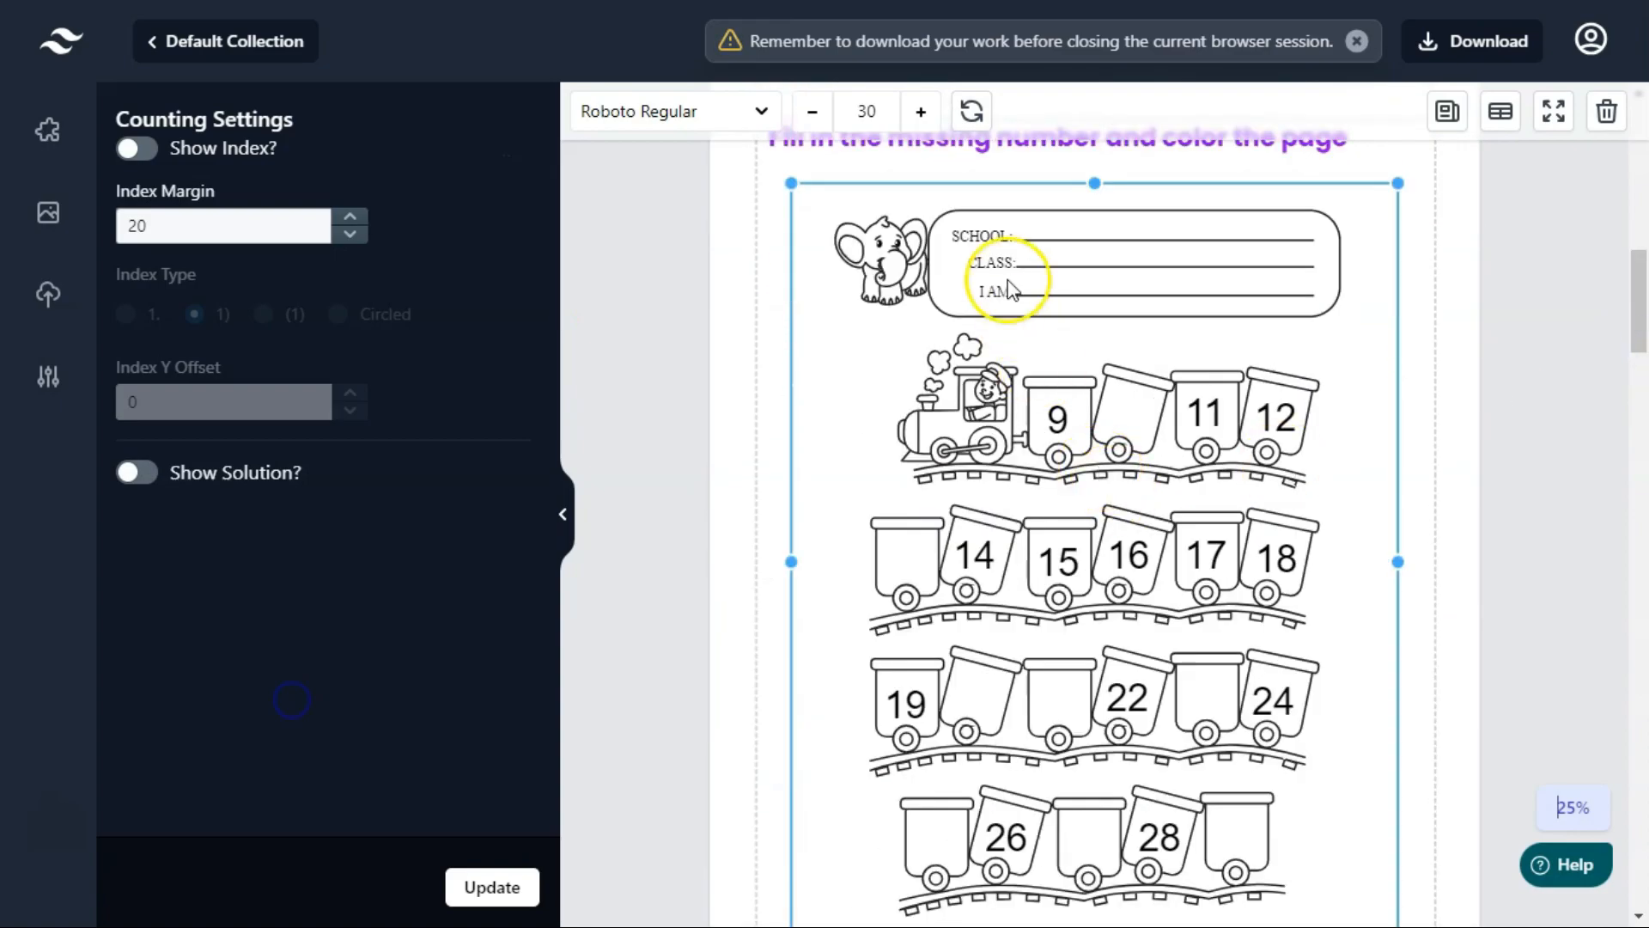
pyautogui.click(971, 111)
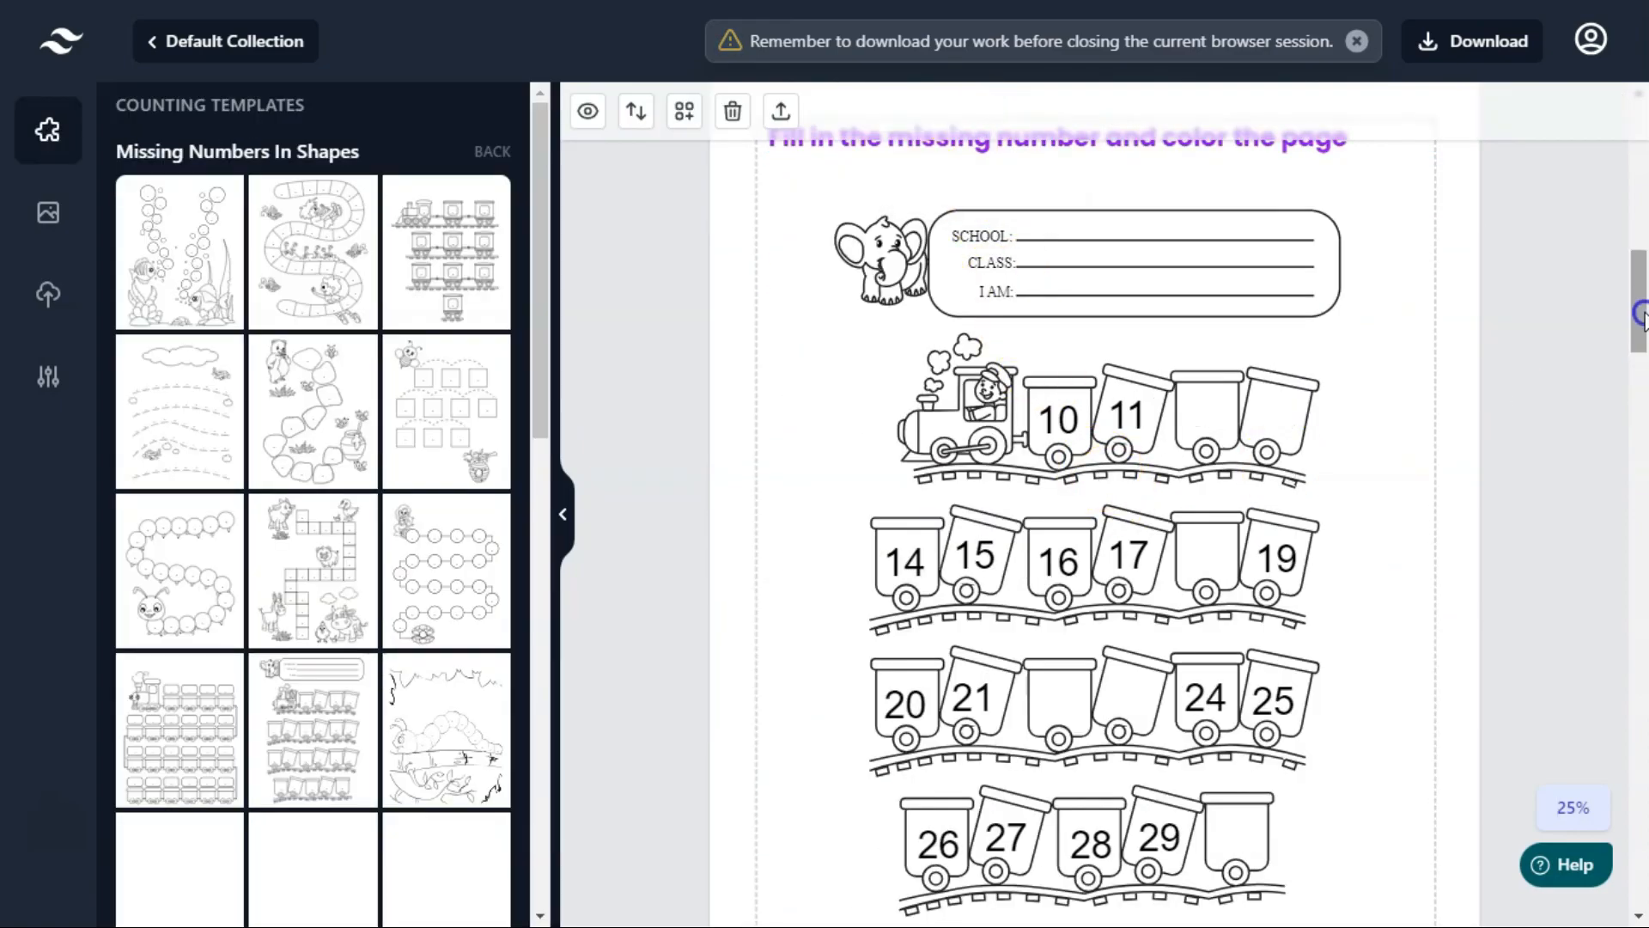
# Return to the full list of counting templates and review the collection's available download formats.
pyautogui.moveTo(1640, 316); pyautogui.dragTo(1636, 129)
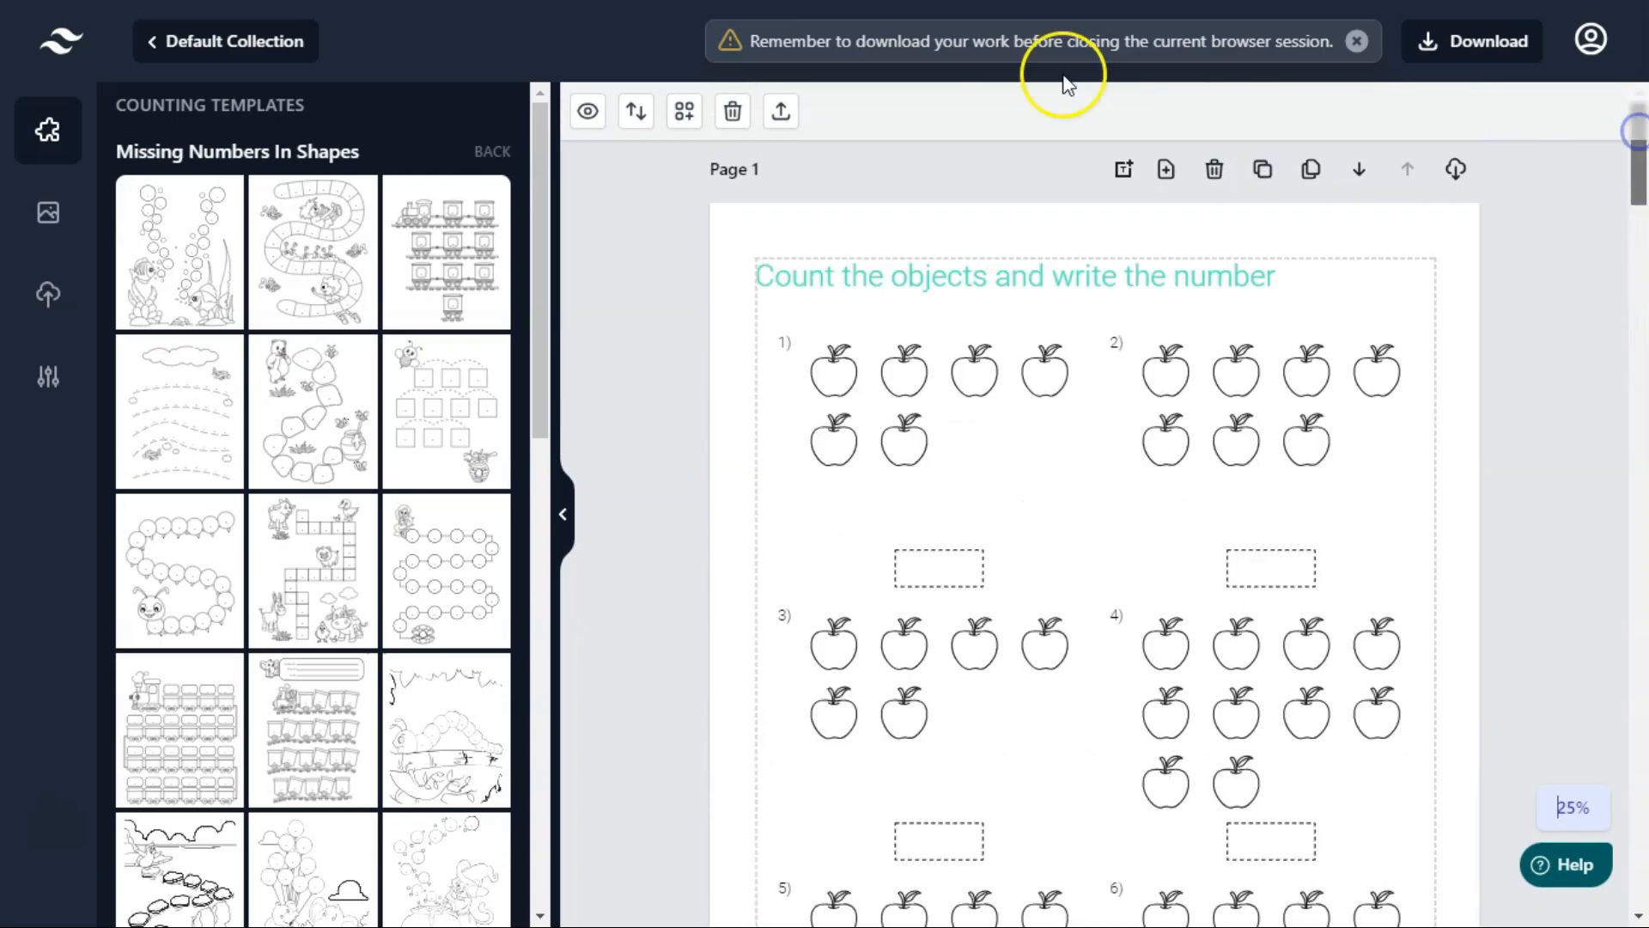
pyautogui.click(486, 150)
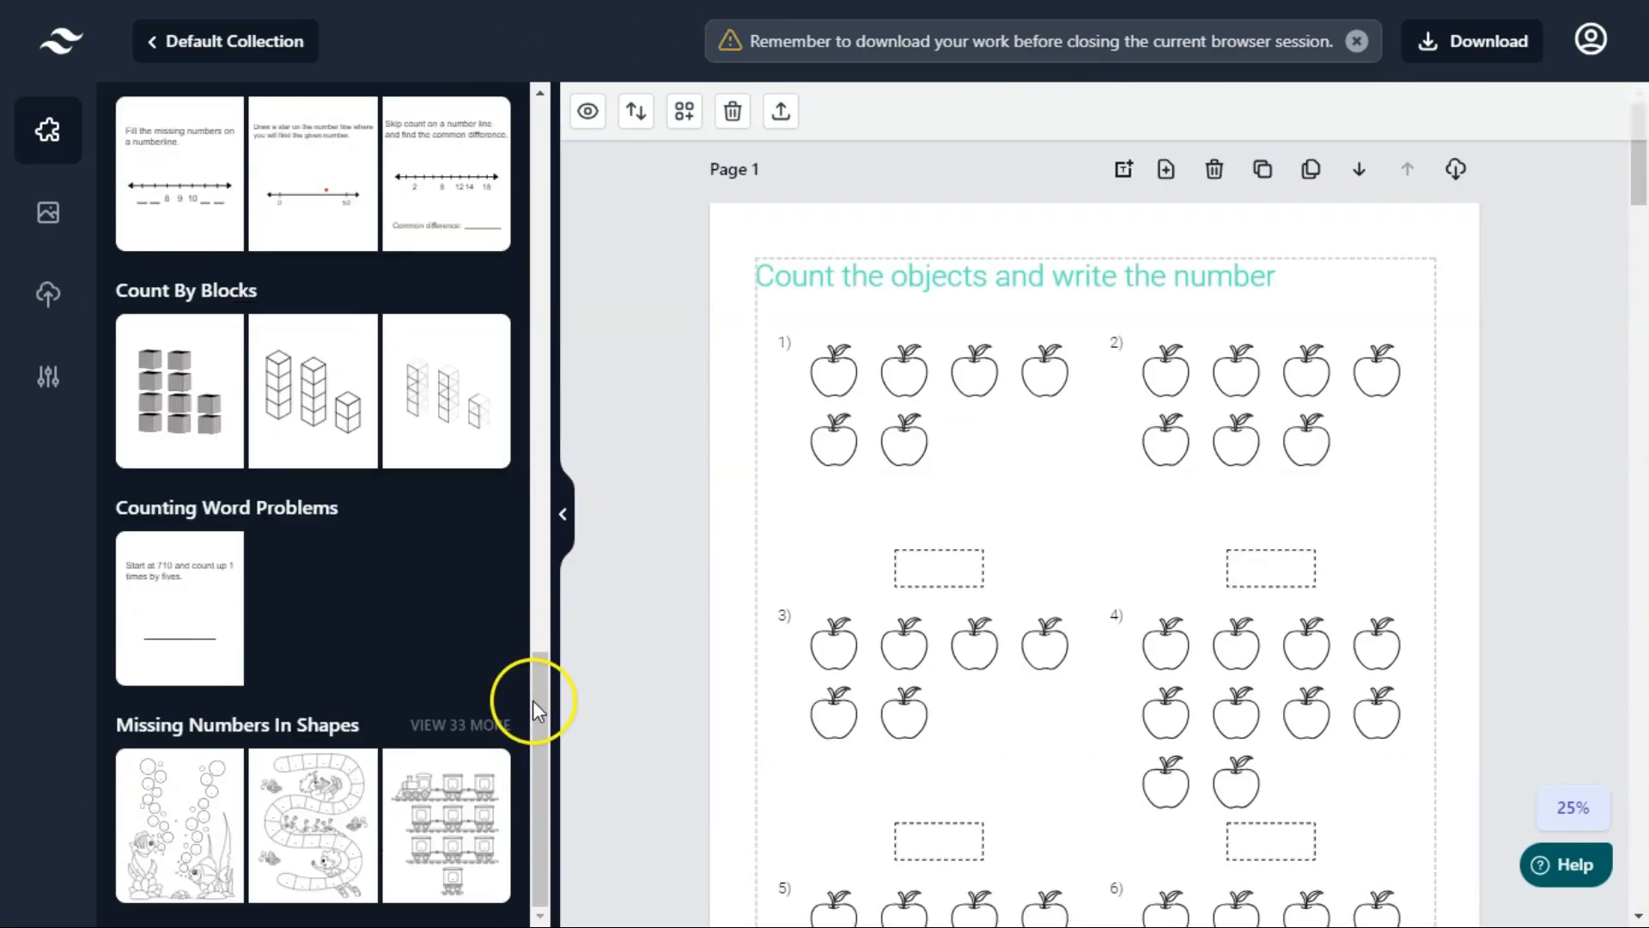
pyautogui.moveTo(538, 699); pyautogui.dragTo(551, 123)
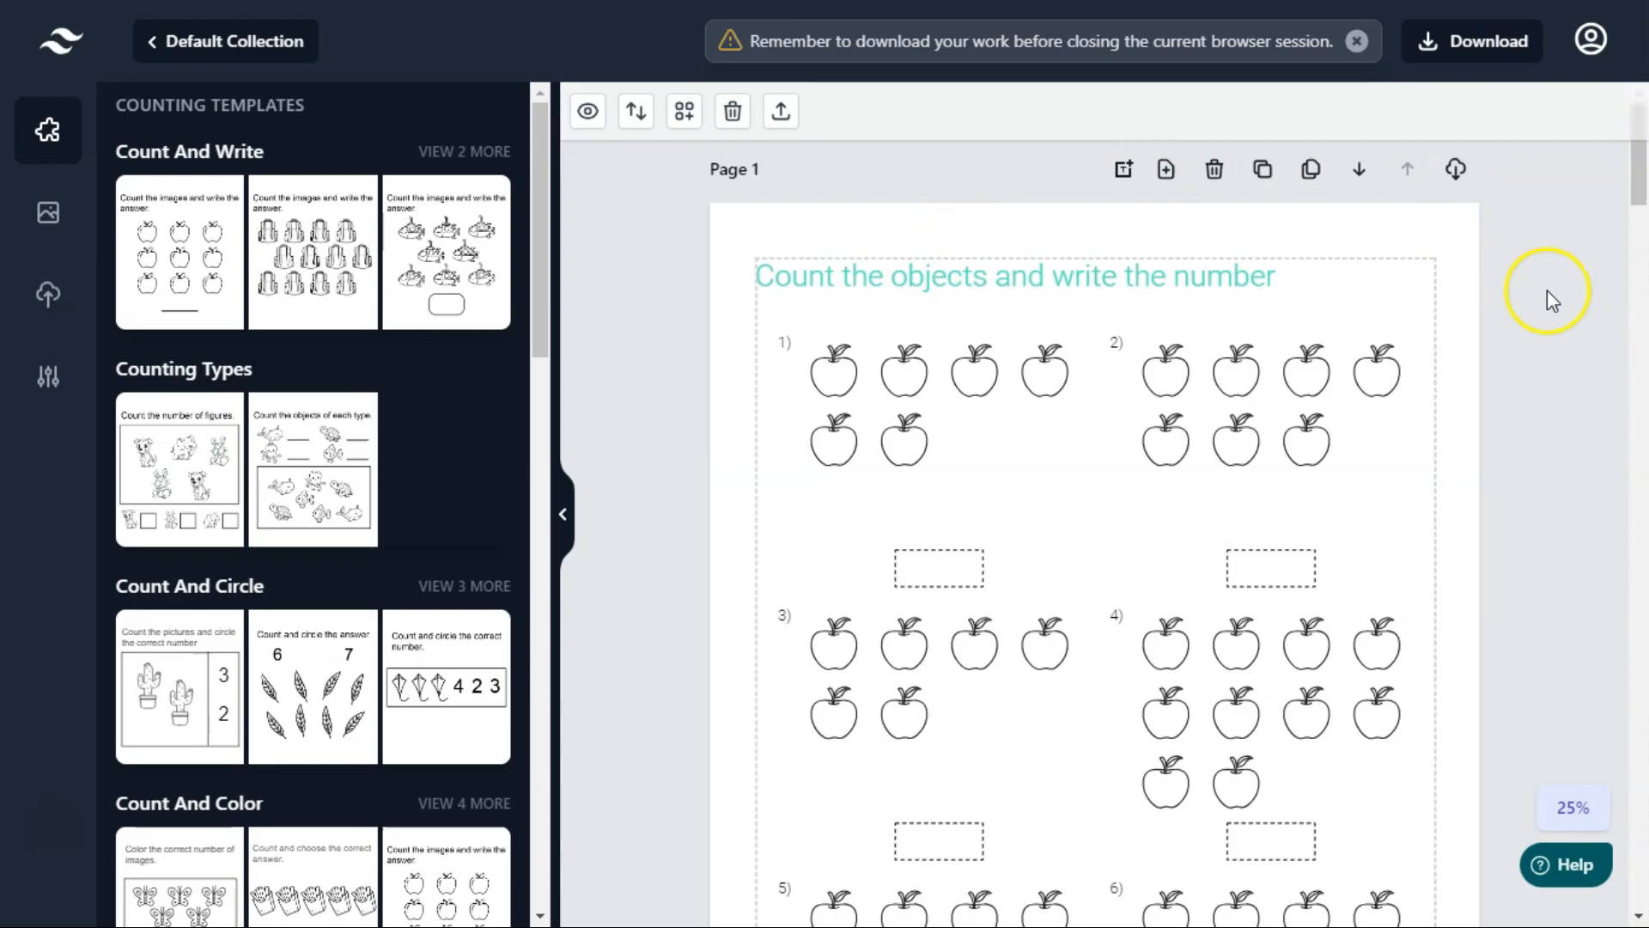
pyautogui.click(1487, 43)
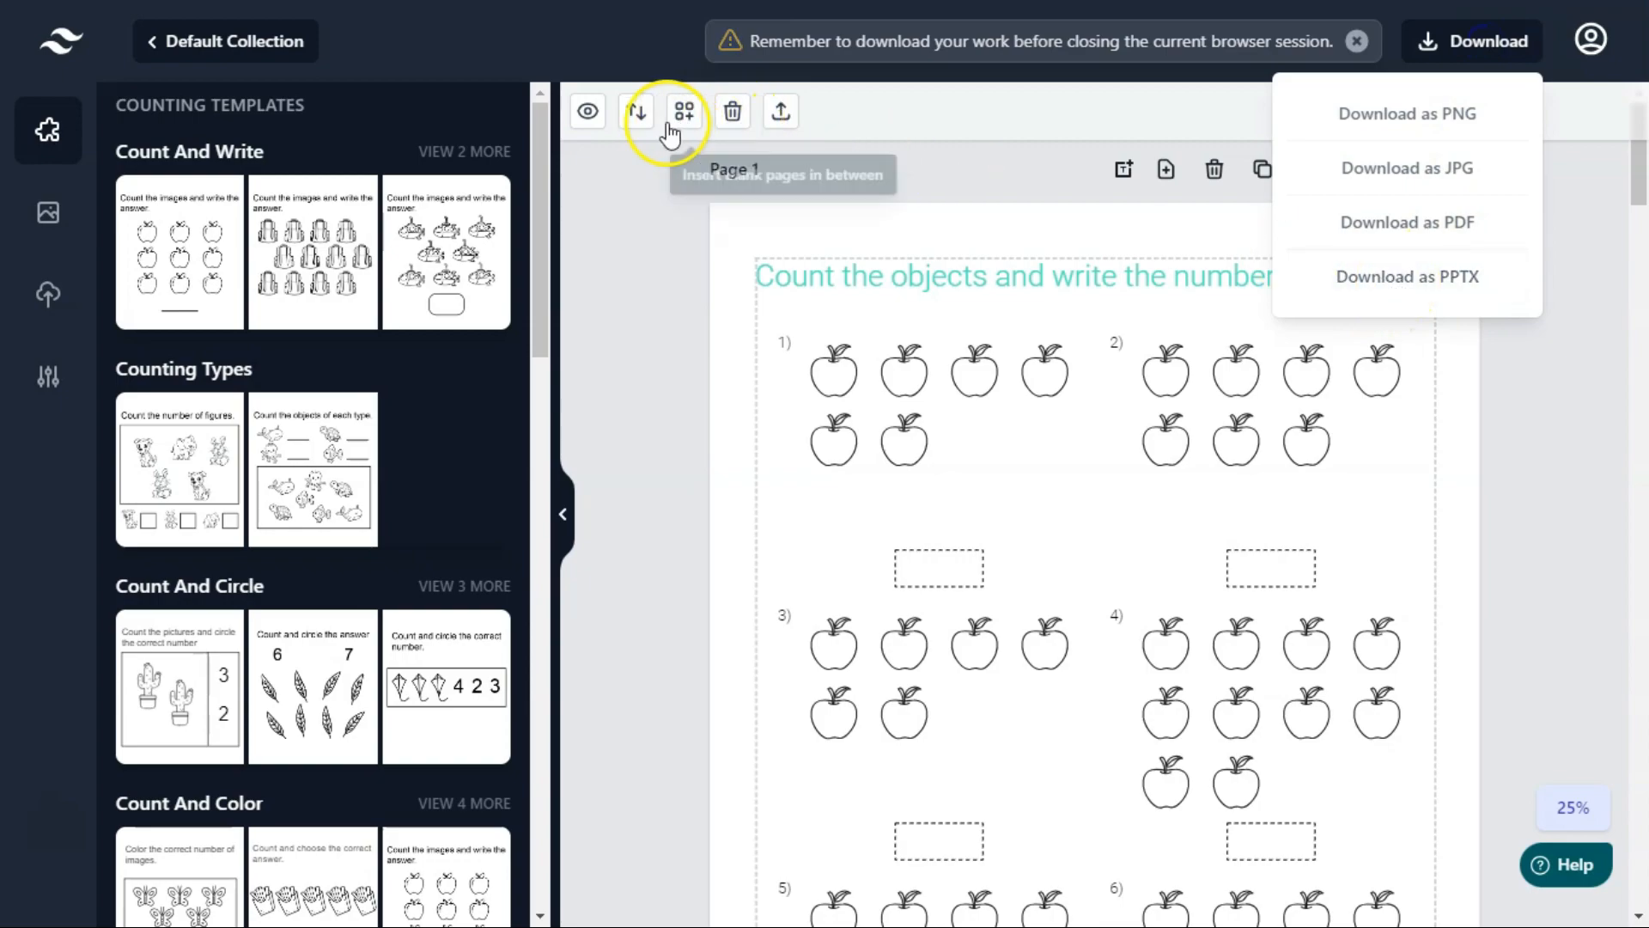
pyautogui.click(824, 275)
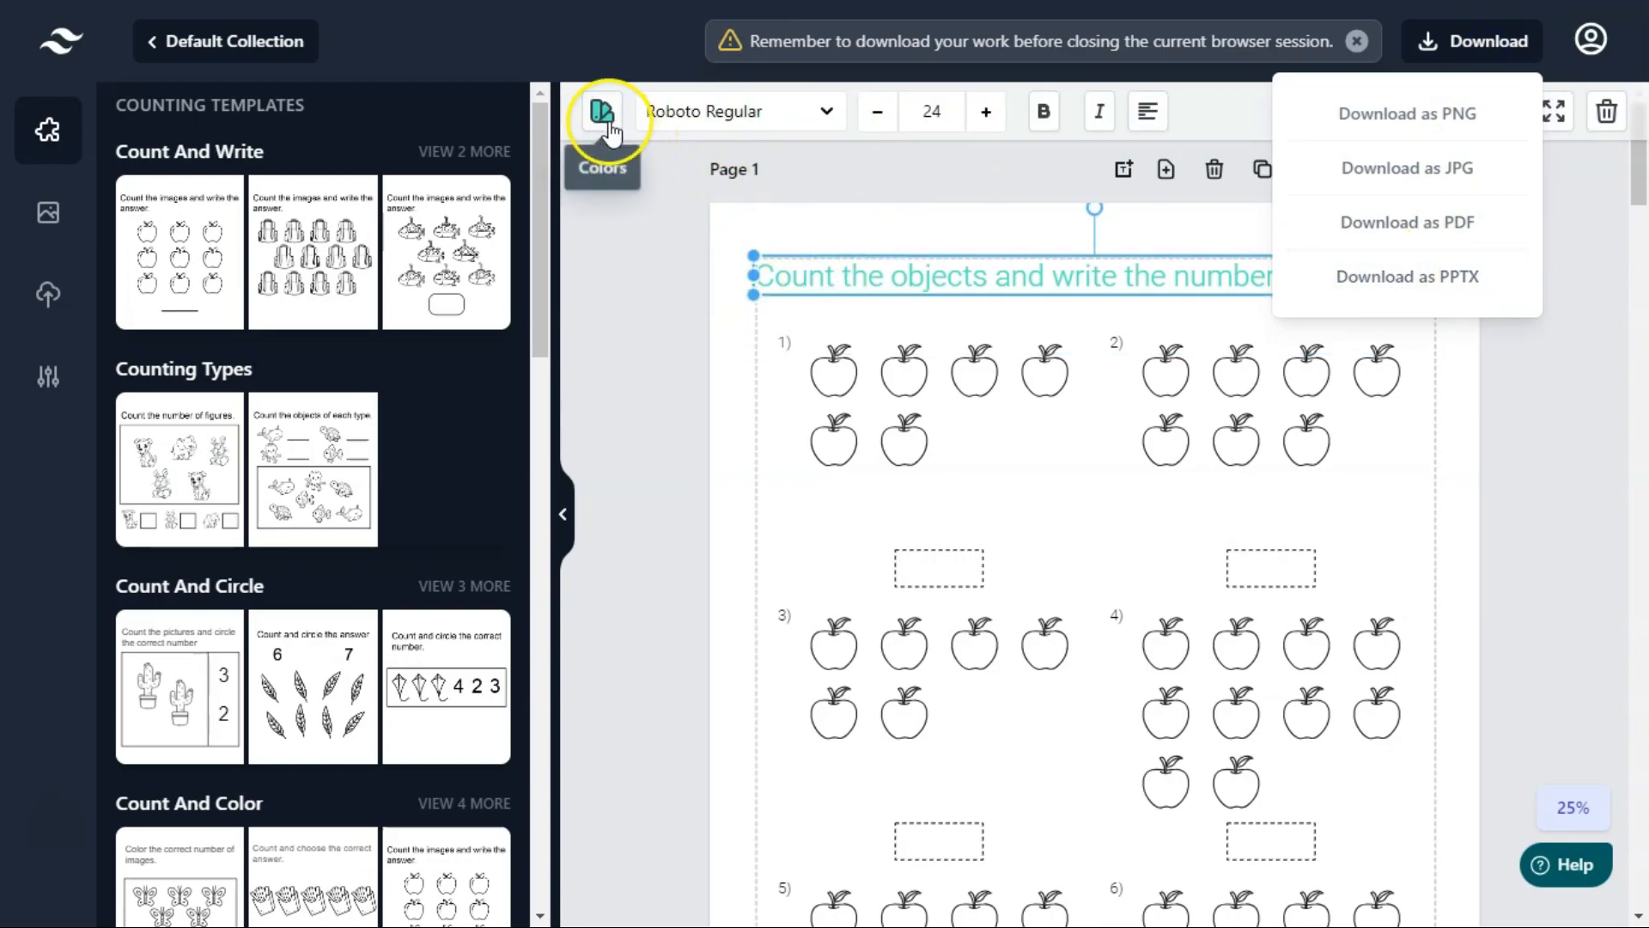
# Add a blank page after page 1 and insert the number line template for filling in missing numbers.
pyautogui.moveTo(544, 266); pyautogui.dragTo(561, 215)
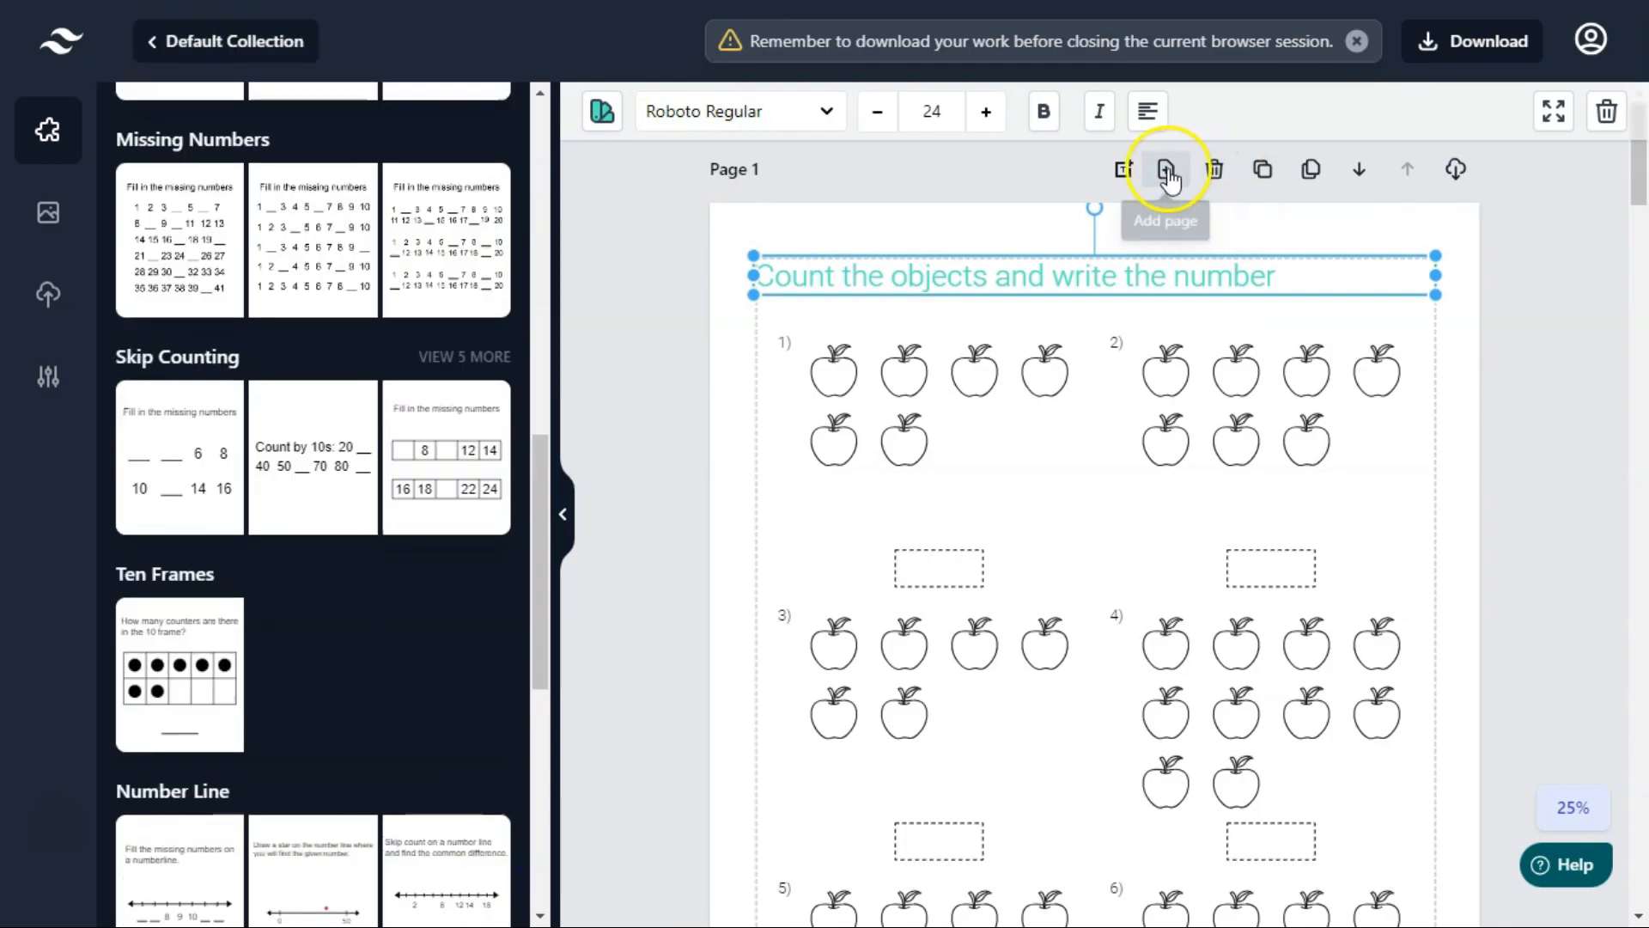
pyautogui.click(1162, 170)
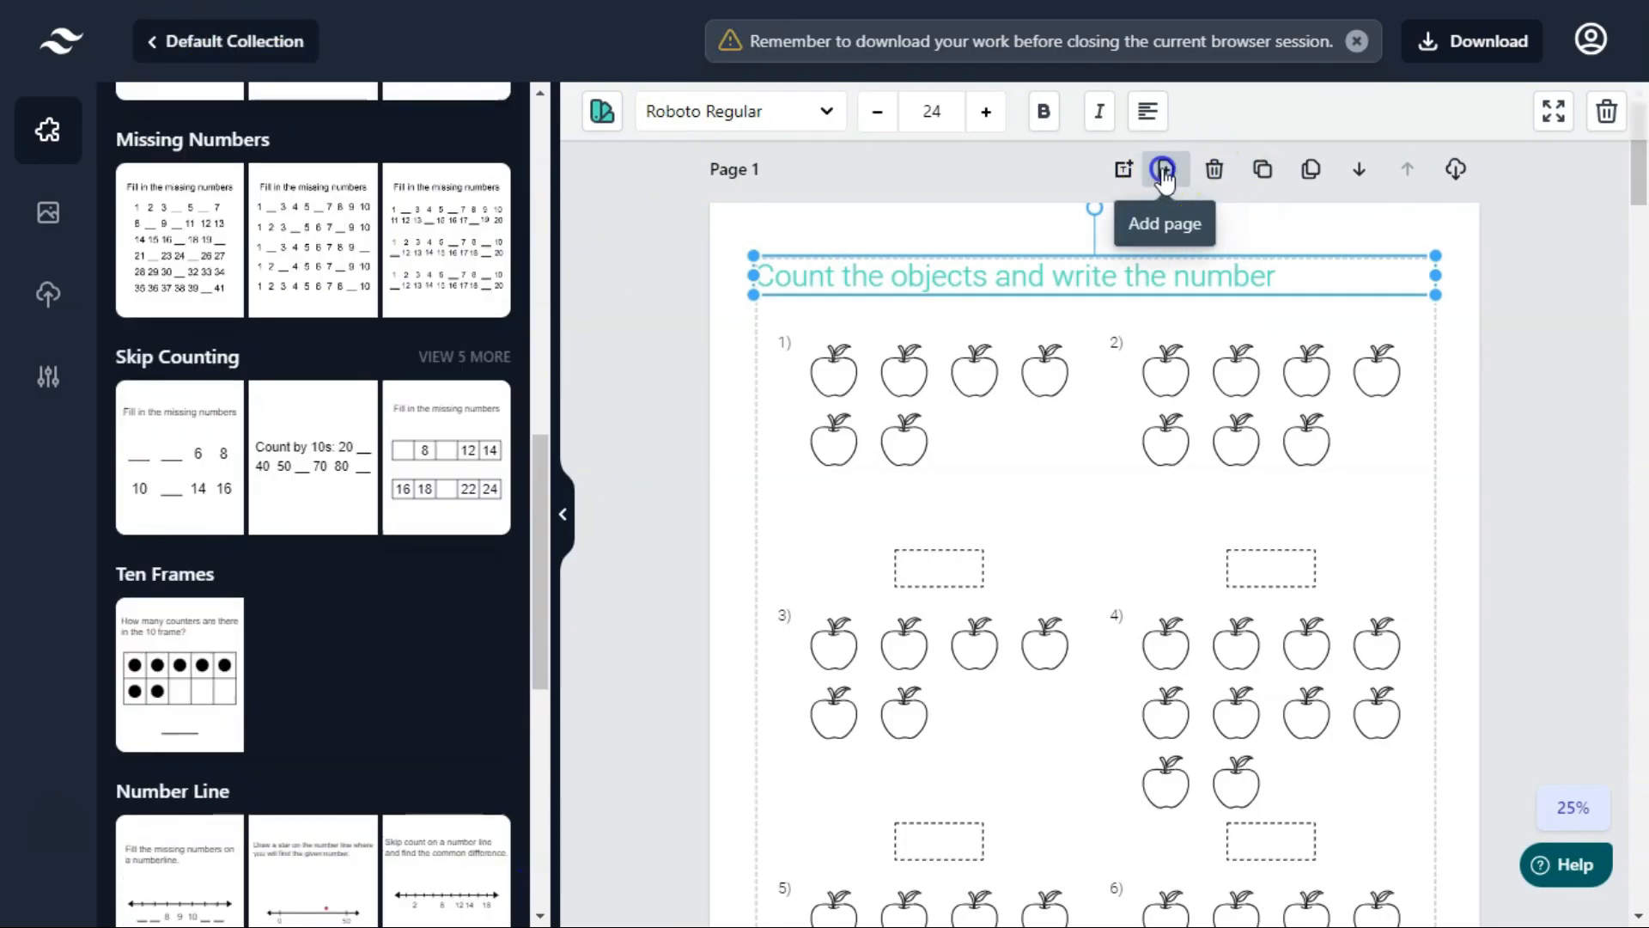
pyautogui.moveTo(530, 716); pyautogui.dragTo(533, 747)
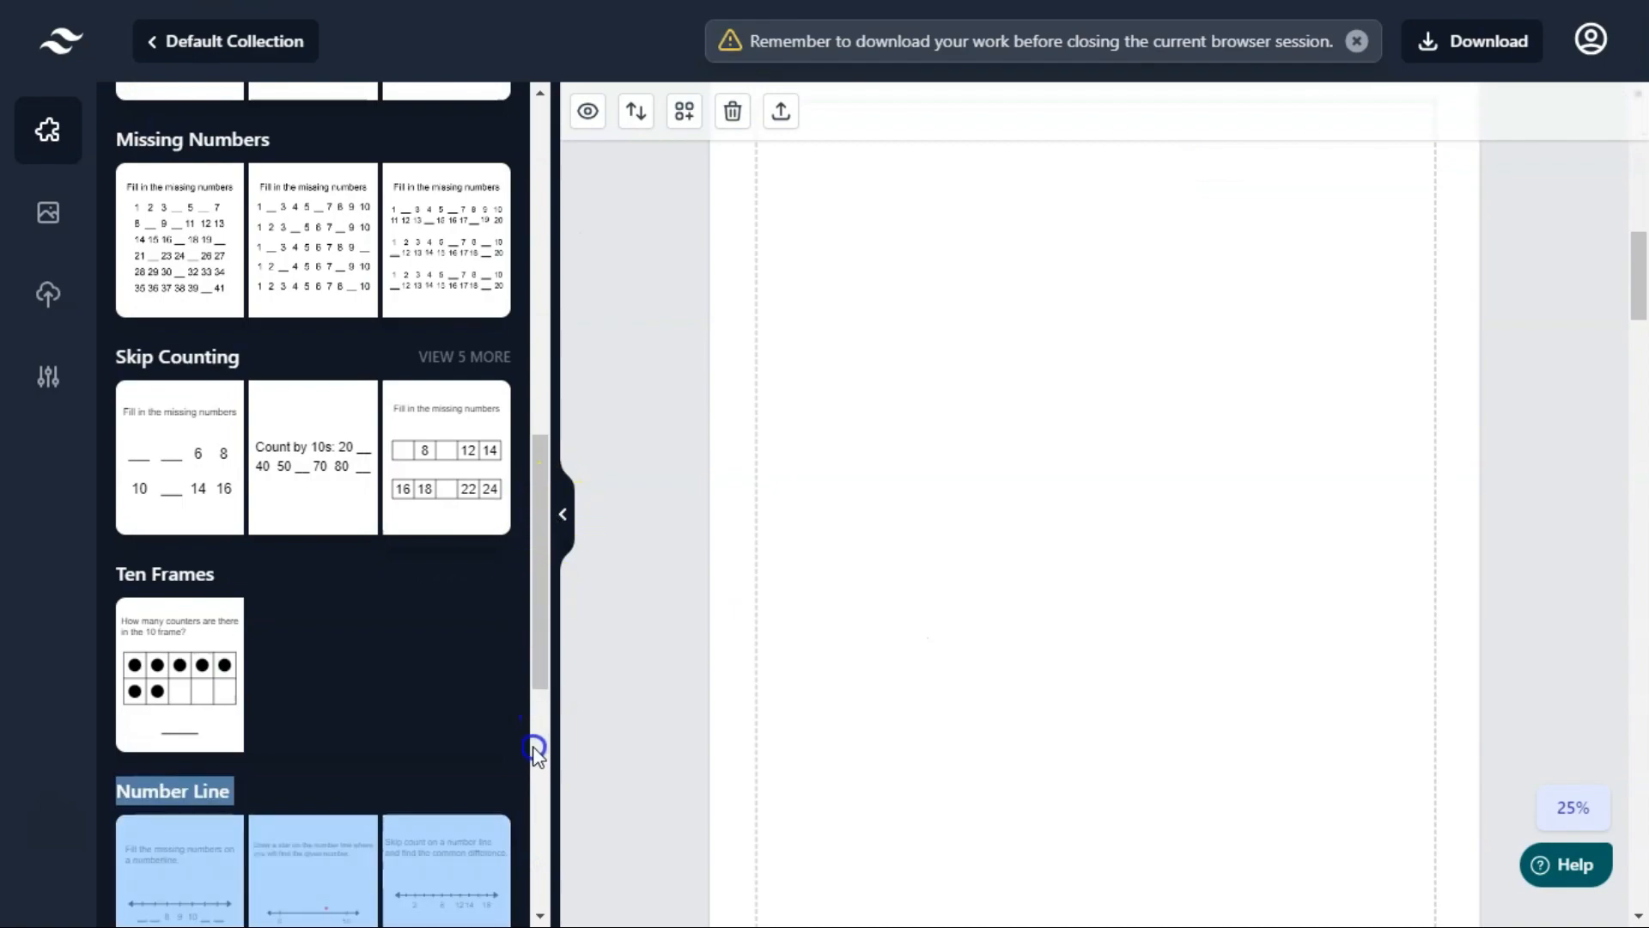
pyautogui.click(472, 681)
pyautogui.moveTo(539, 628); pyautogui.dragTo(536, 775)
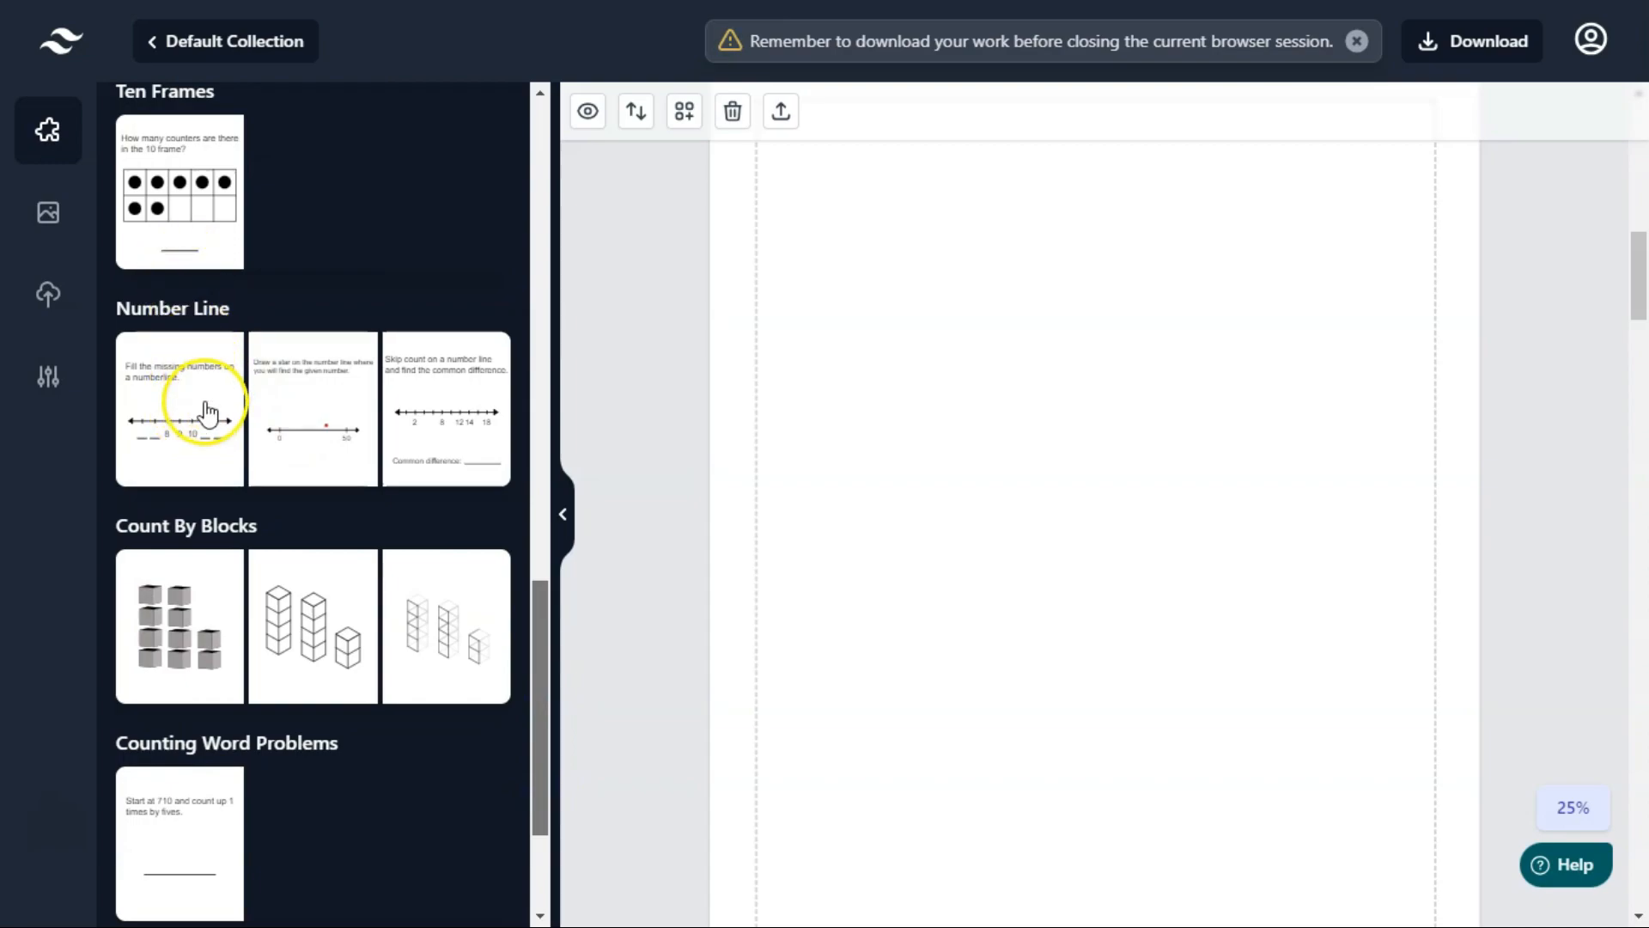
pyautogui.click(206, 410)
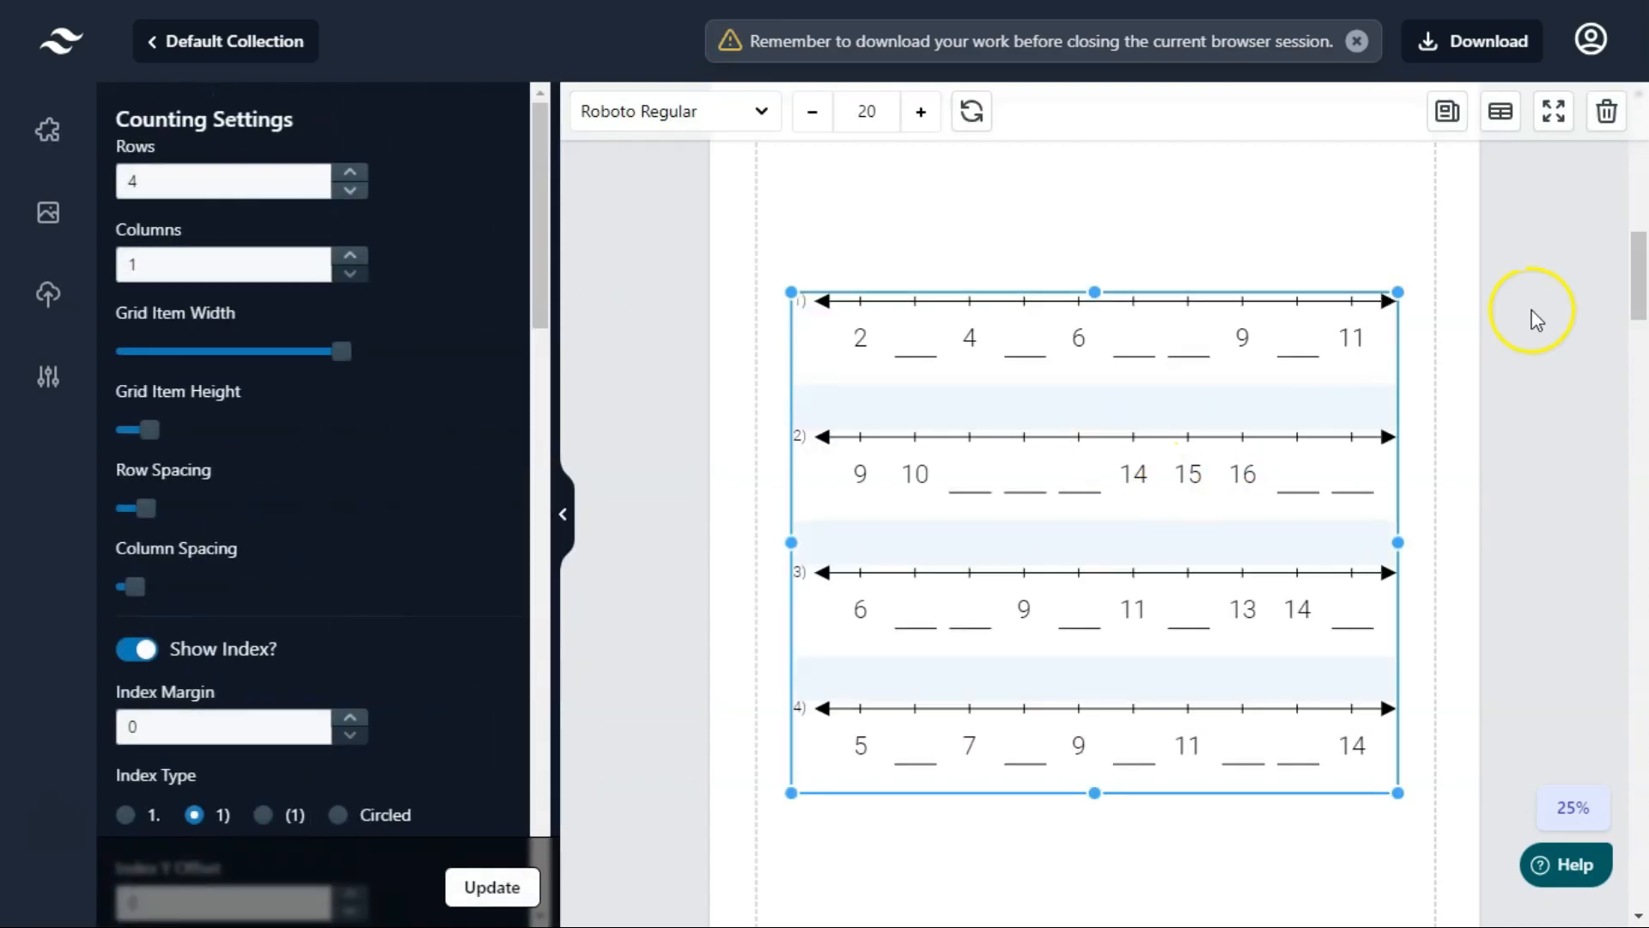
# Try the number line block with 7 rows and shift it upward on page 2.
pyautogui.moveTo(1643, 292)
pyautogui.mouseDown()
pyautogui.moveTo(1634, 260)
pyautogui.moveTo(1626, 288)
pyautogui.mouseUp()
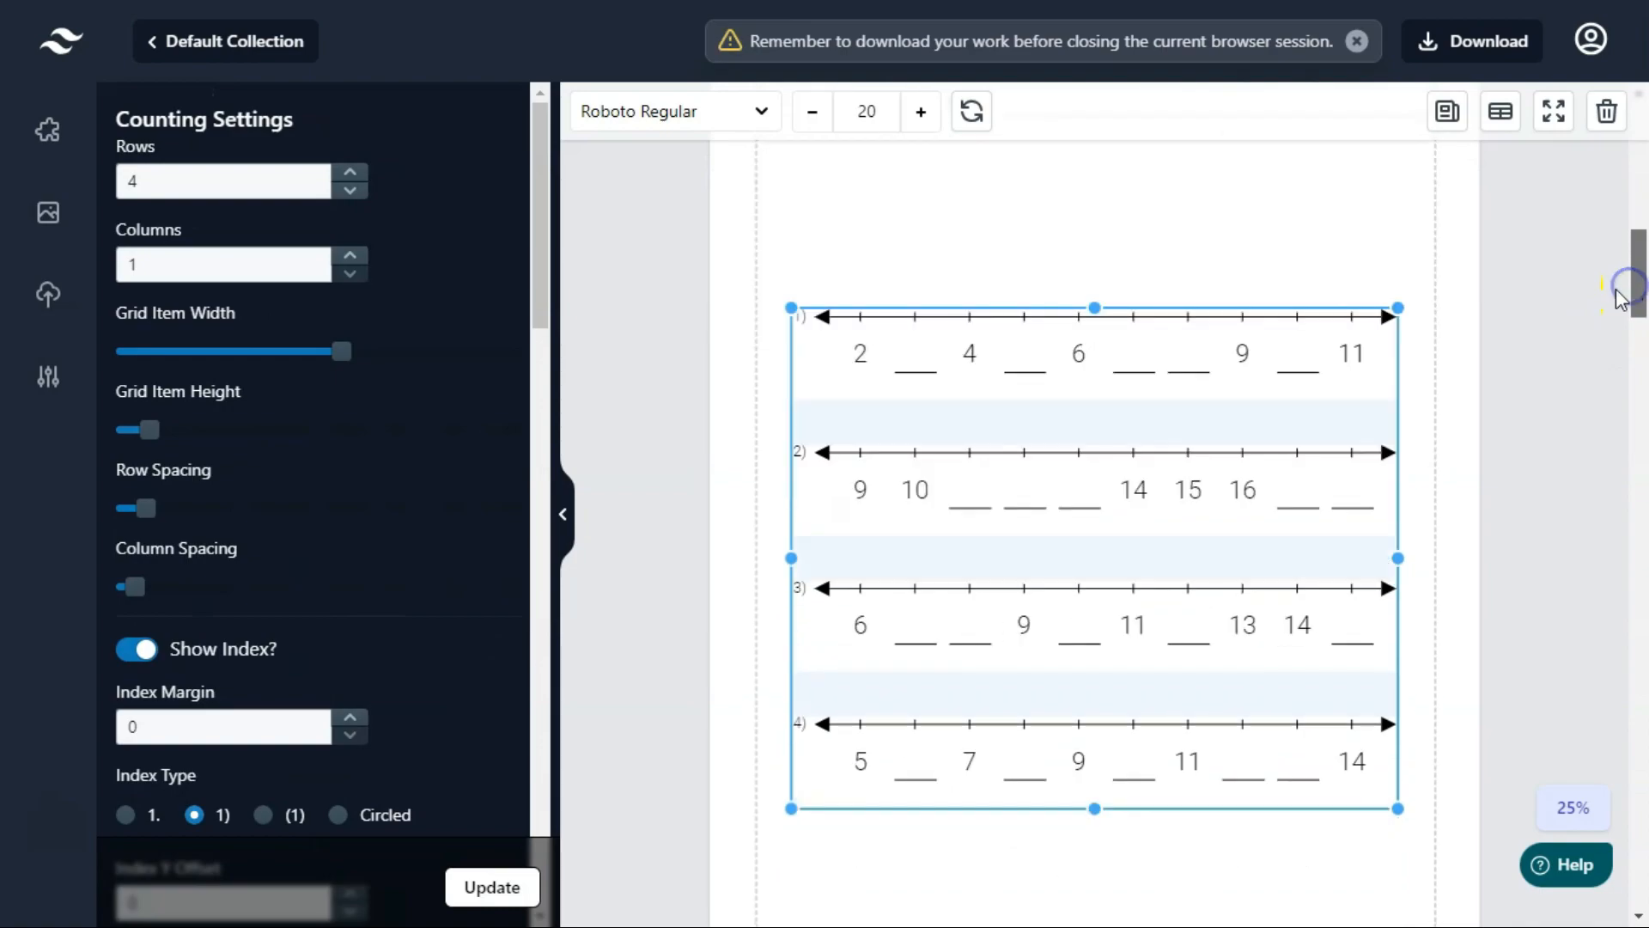
pyautogui.click(349, 175)
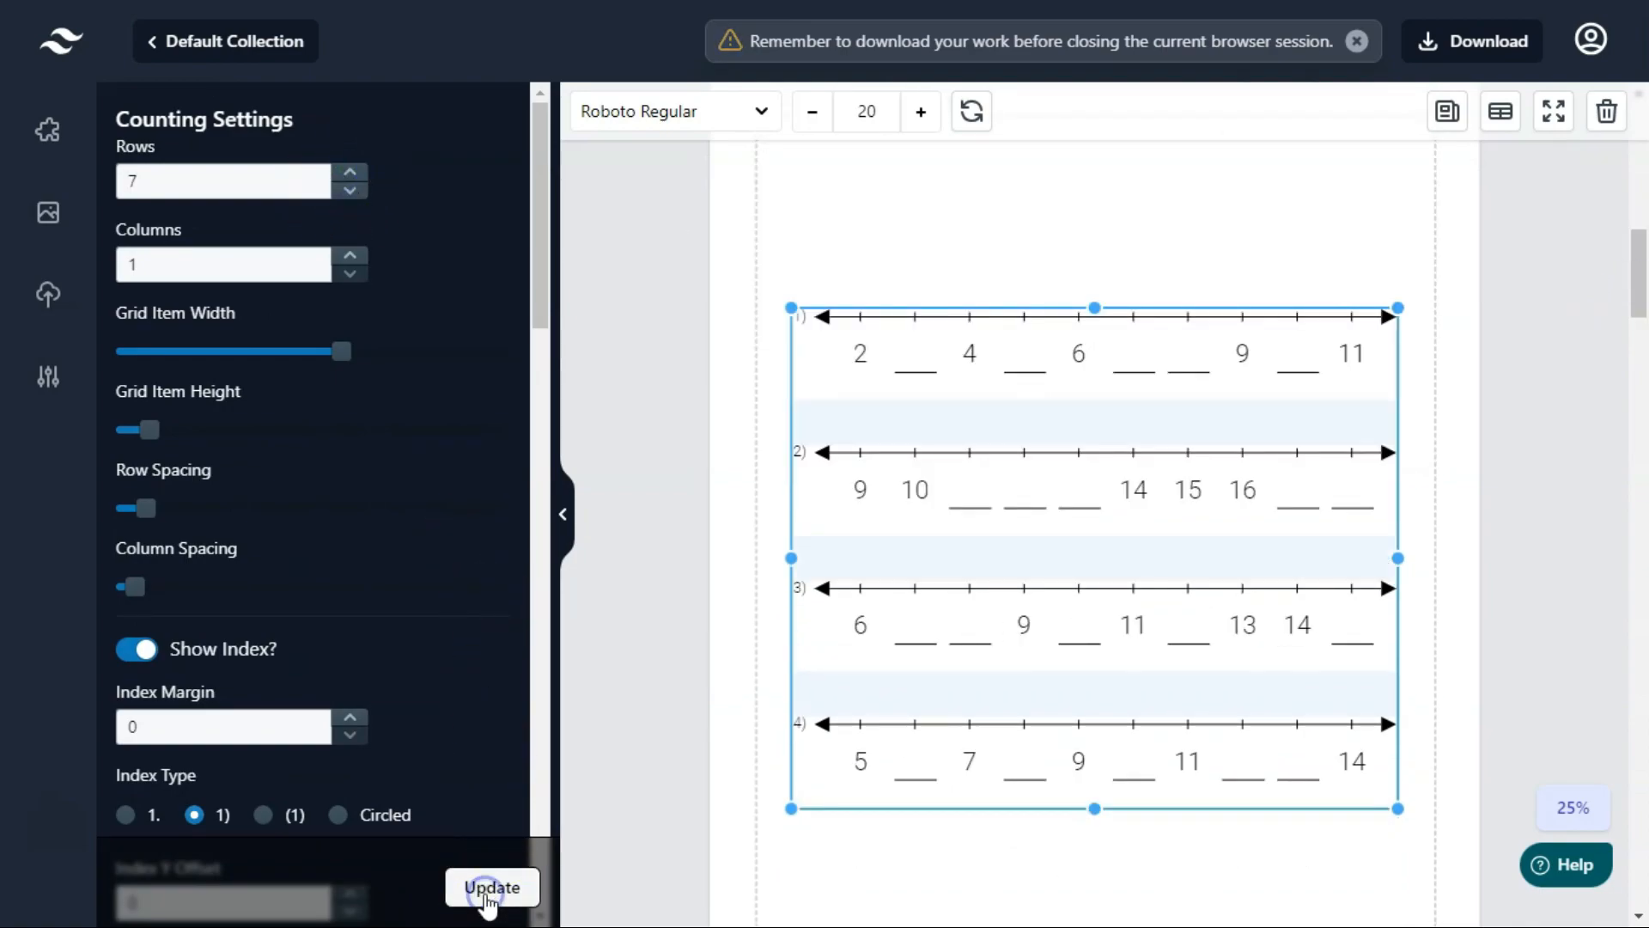
pyautogui.click(486, 894)
pyautogui.moveTo(1638, 261); pyautogui.dragTo(1638, 300)
pyautogui.moveTo(1100, 427); pyautogui.dragTo(1093, 173)
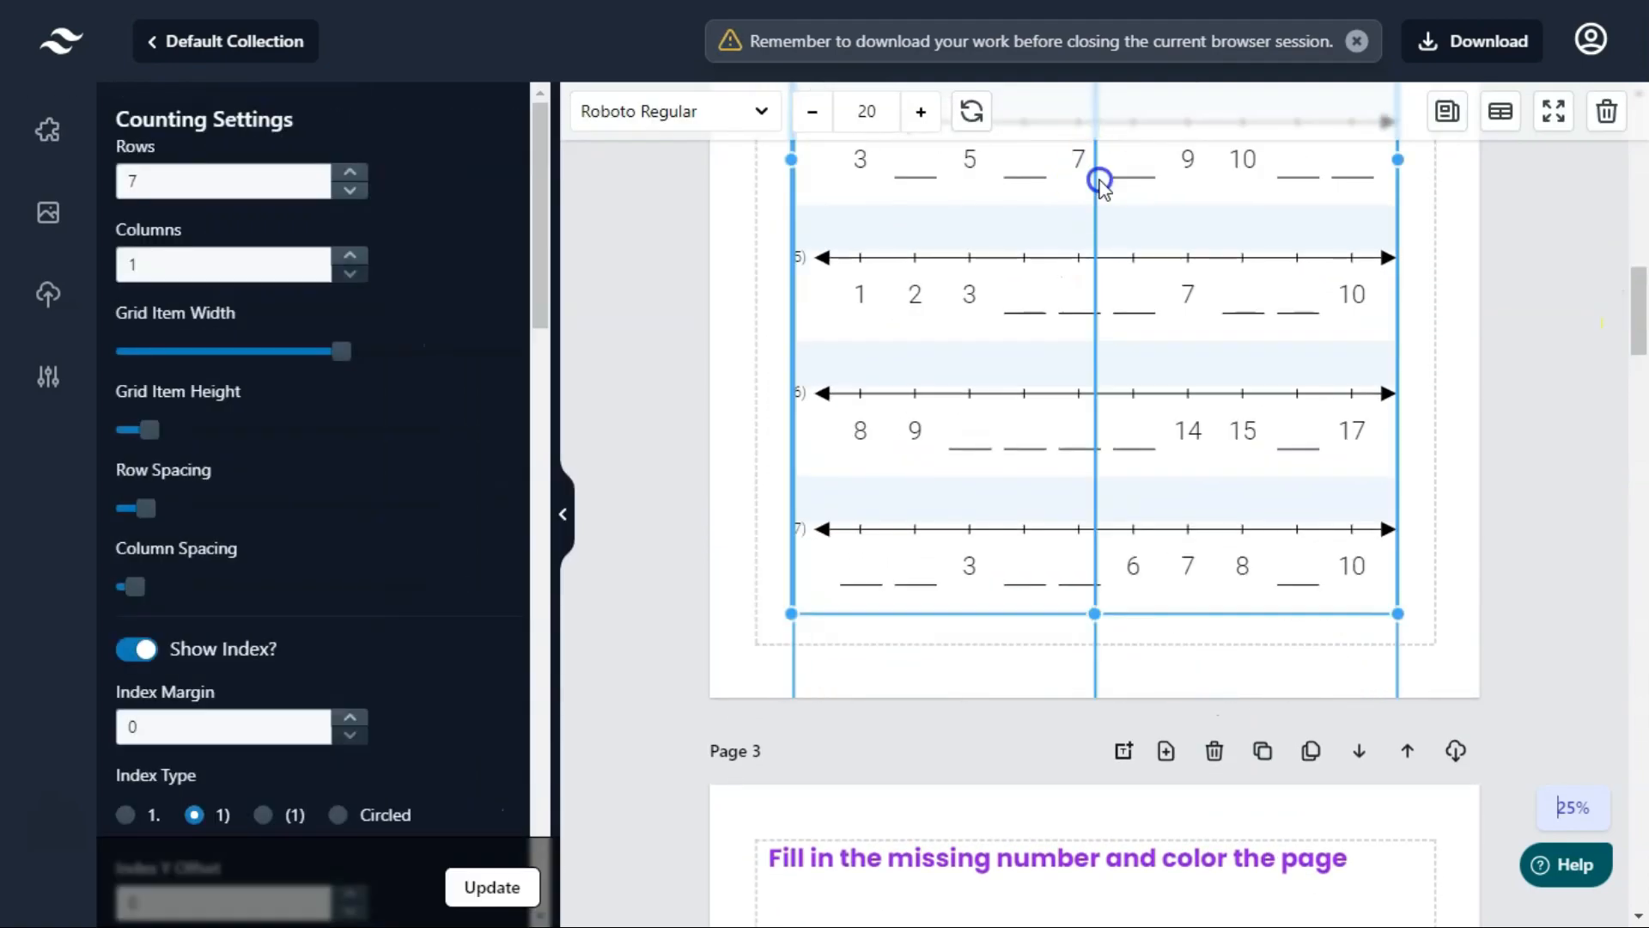
# Set the number line block to 5 rows and position it within page 2's margins.
pyautogui.scroll(5, 1443, 360)
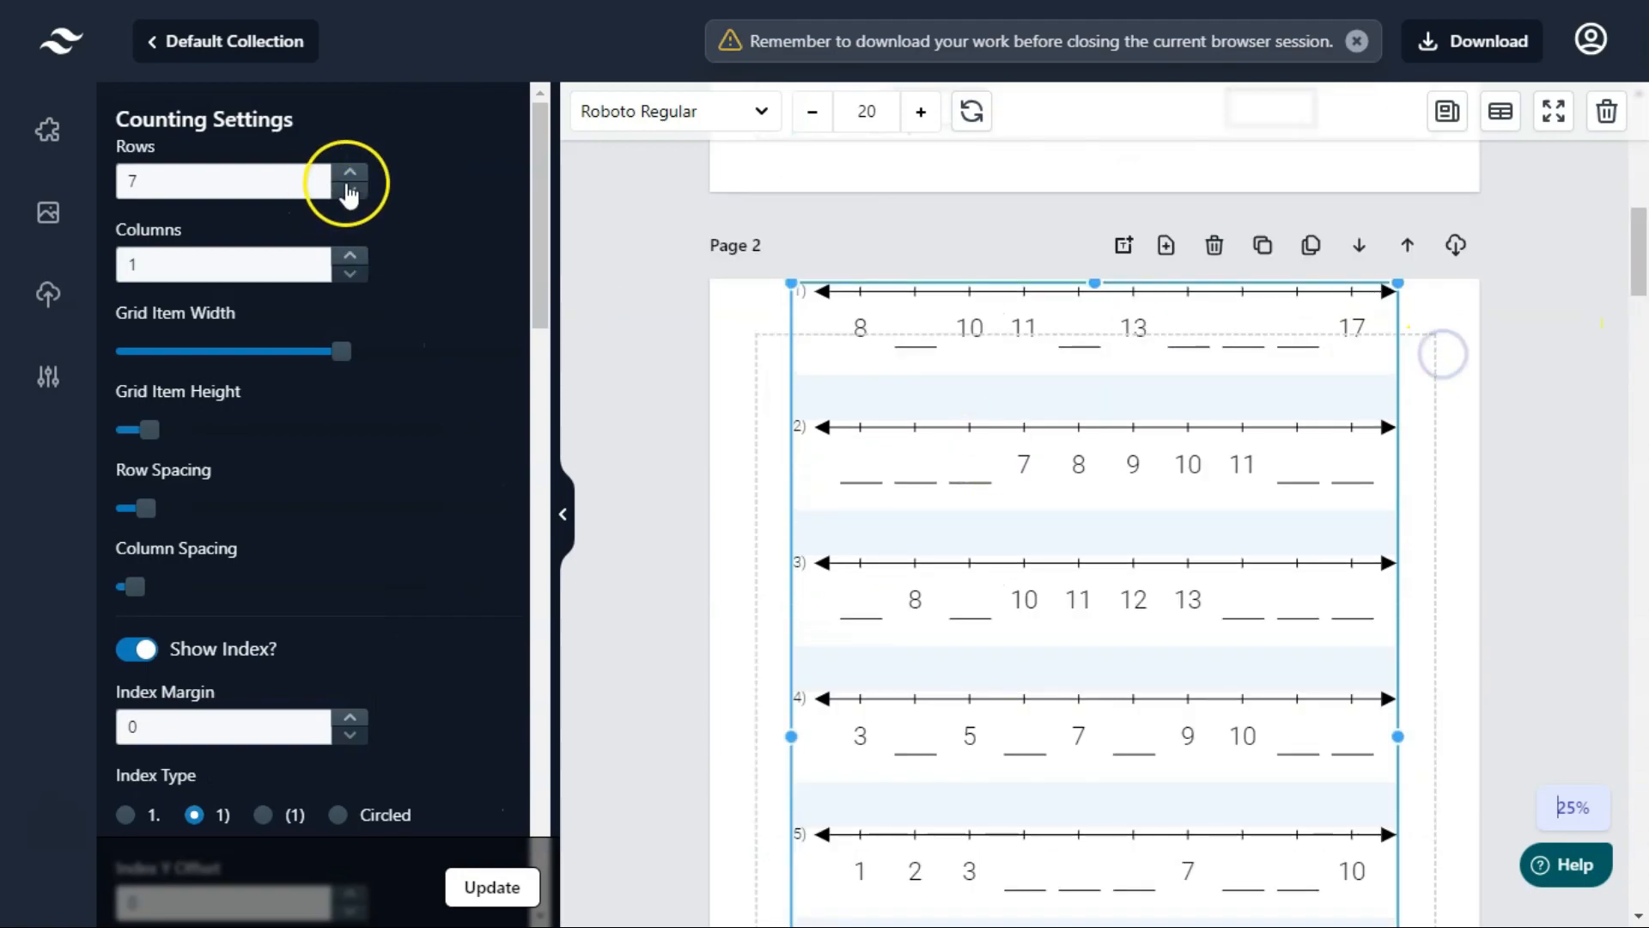
pyautogui.click(350, 182)
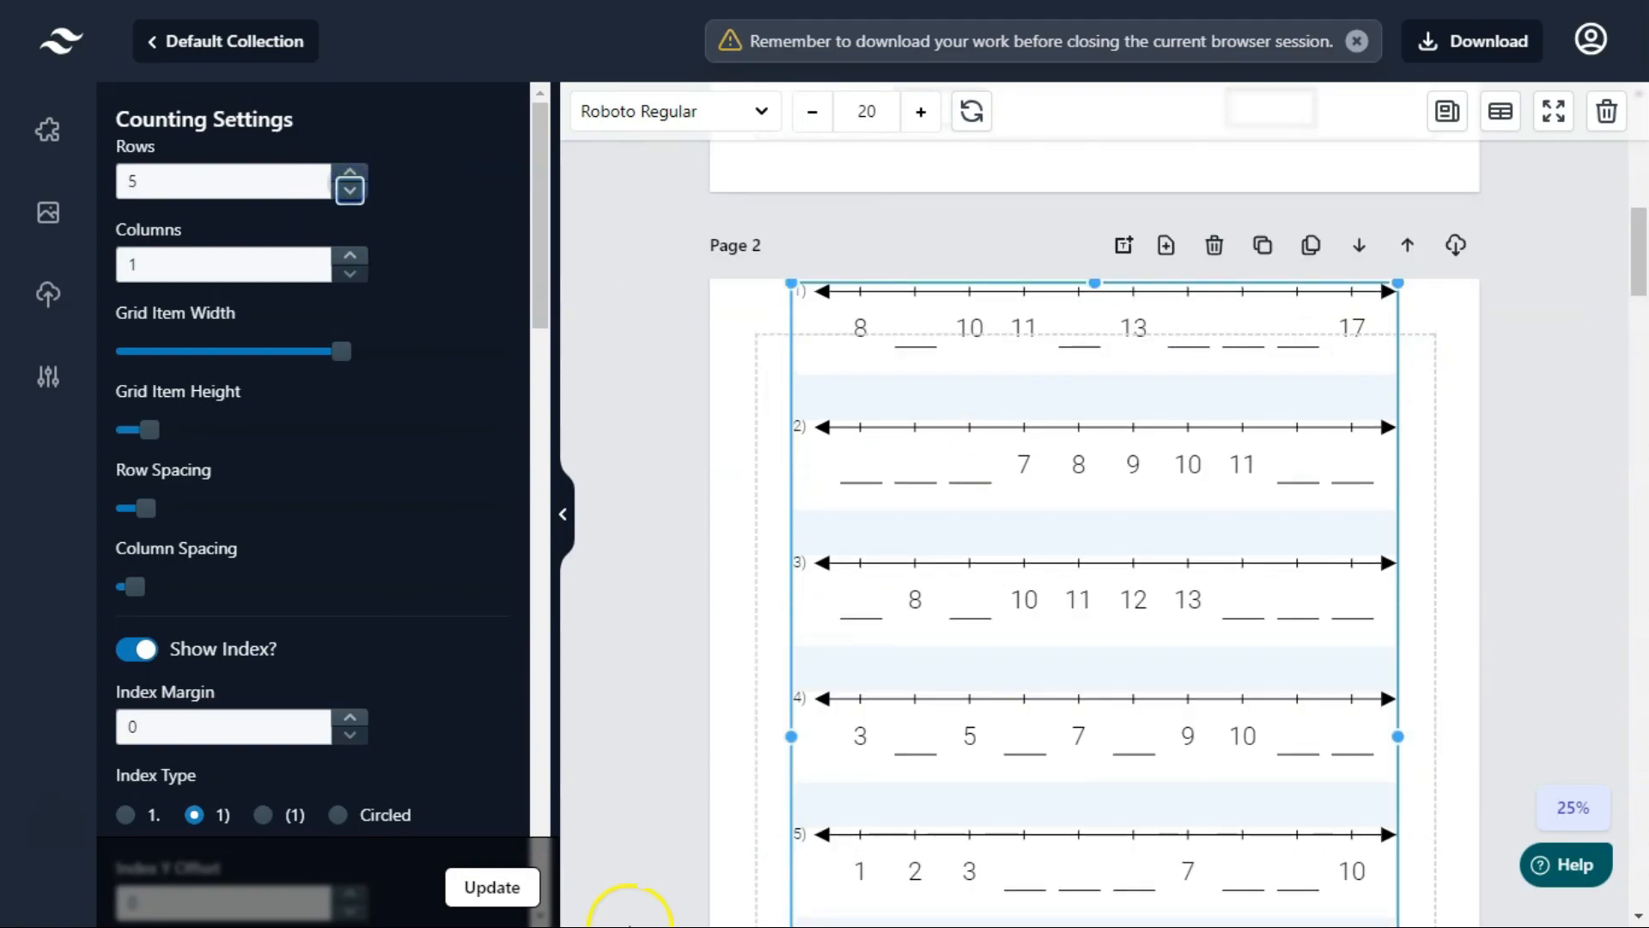
pyautogui.click(538, 902)
pyautogui.moveTo(1142, 778)
pyautogui.mouseDown()
pyautogui.moveTo(1134, 791)
pyautogui.moveTo(1141, 778)
pyautogui.mouseUp()
# Check the question options of the number line block on page 2 and close them.
pyautogui.click(1447, 111)
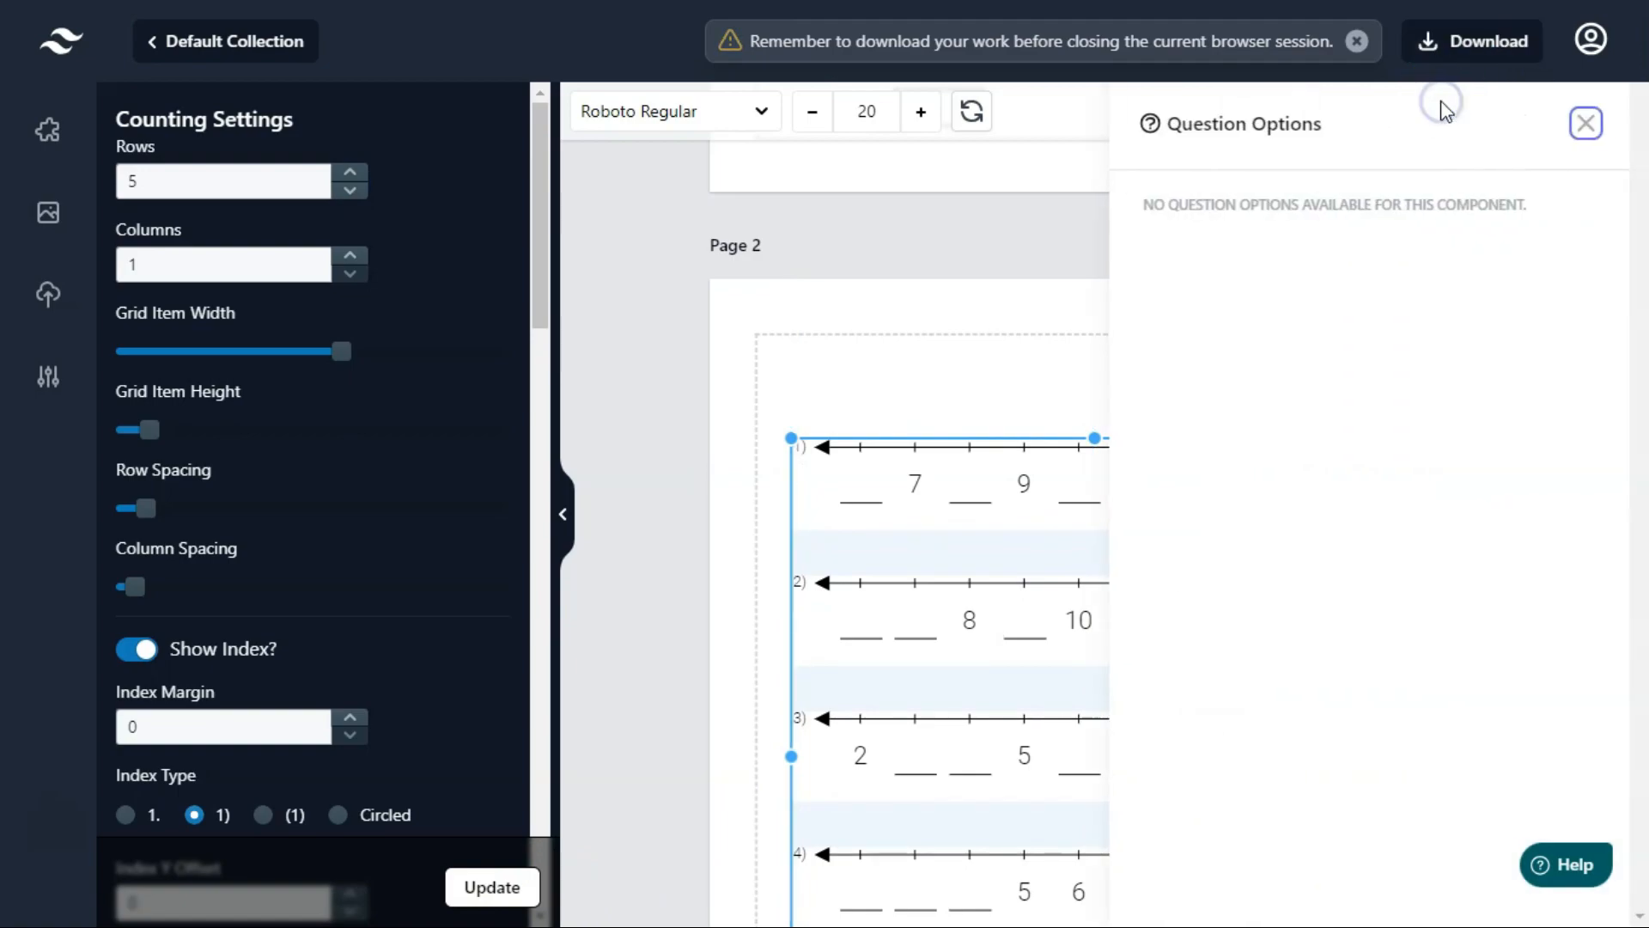
pyautogui.click(744, 395)
pyautogui.click(975, 564)
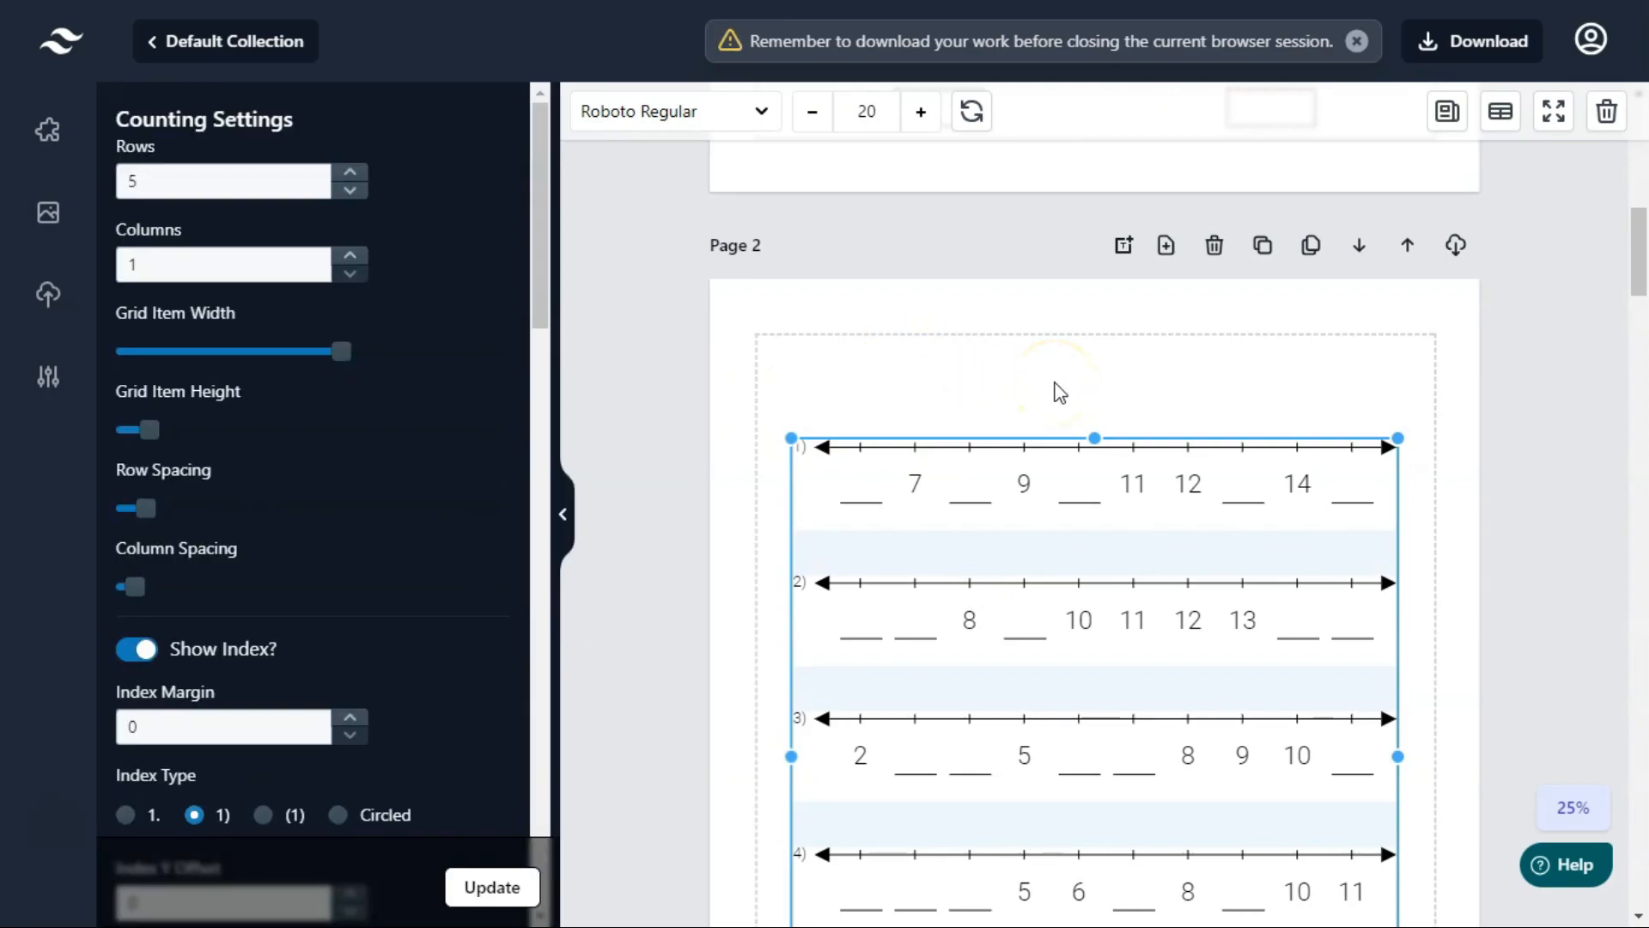
# Try a slightly smaller icon scale on page 1's apple counting grid, and raise the scale again.
pyautogui.moveTo(1639, 228); pyautogui.dragTo(1637, 138)
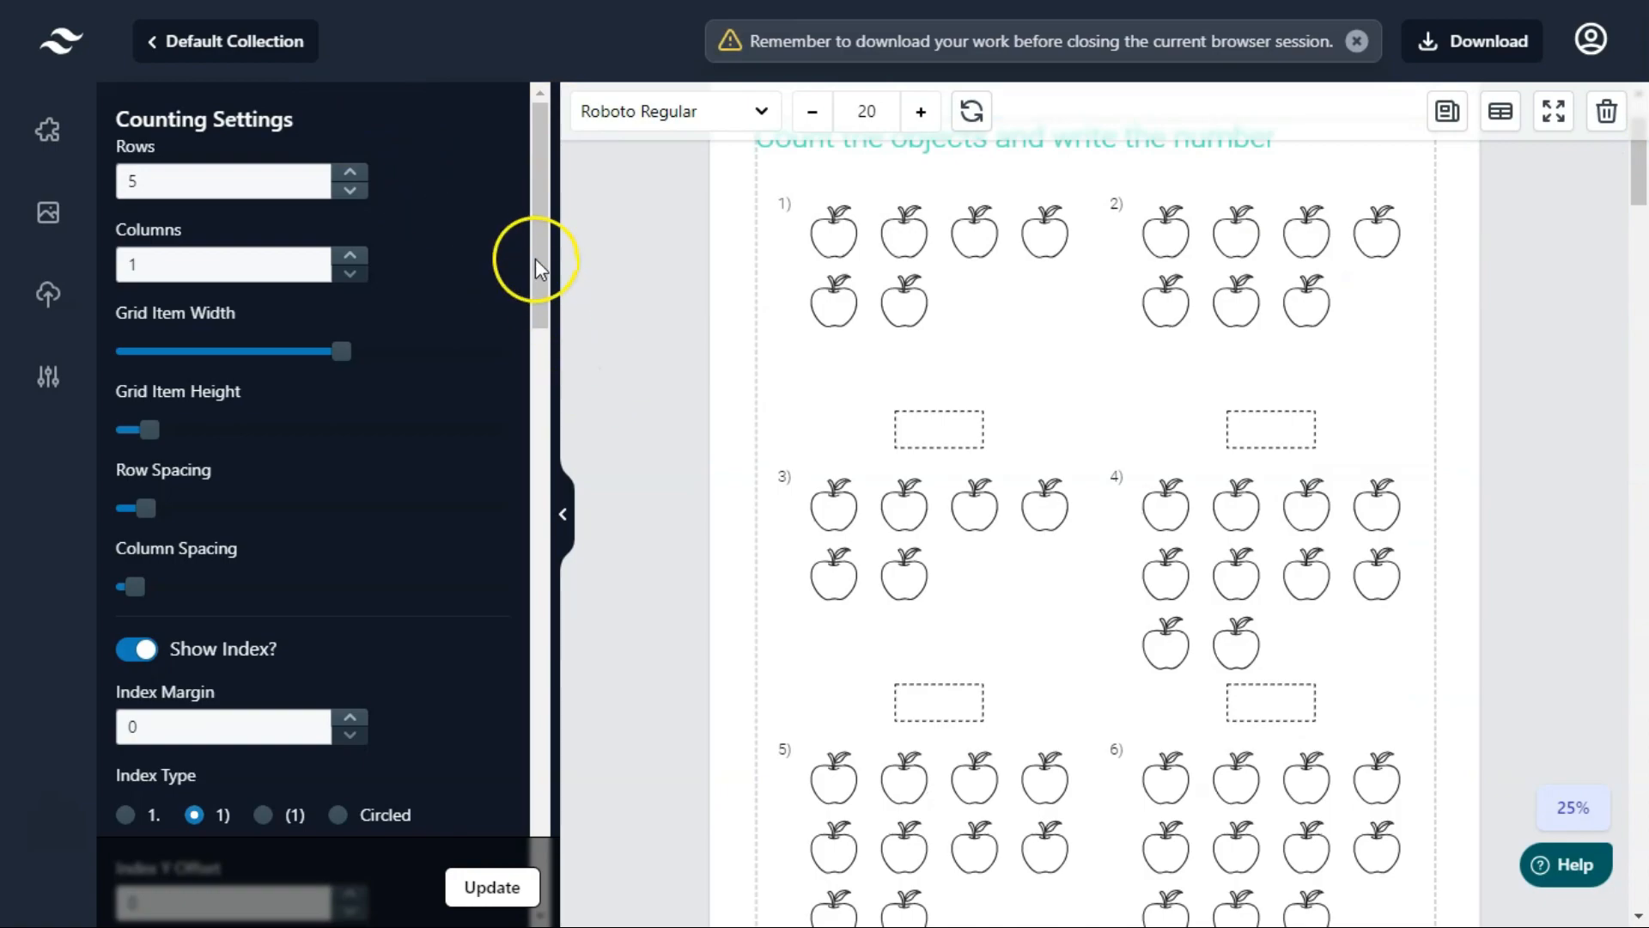
pyautogui.click(857, 409)
pyautogui.moveTo(544, 343); pyautogui.dragTo(532, 503)
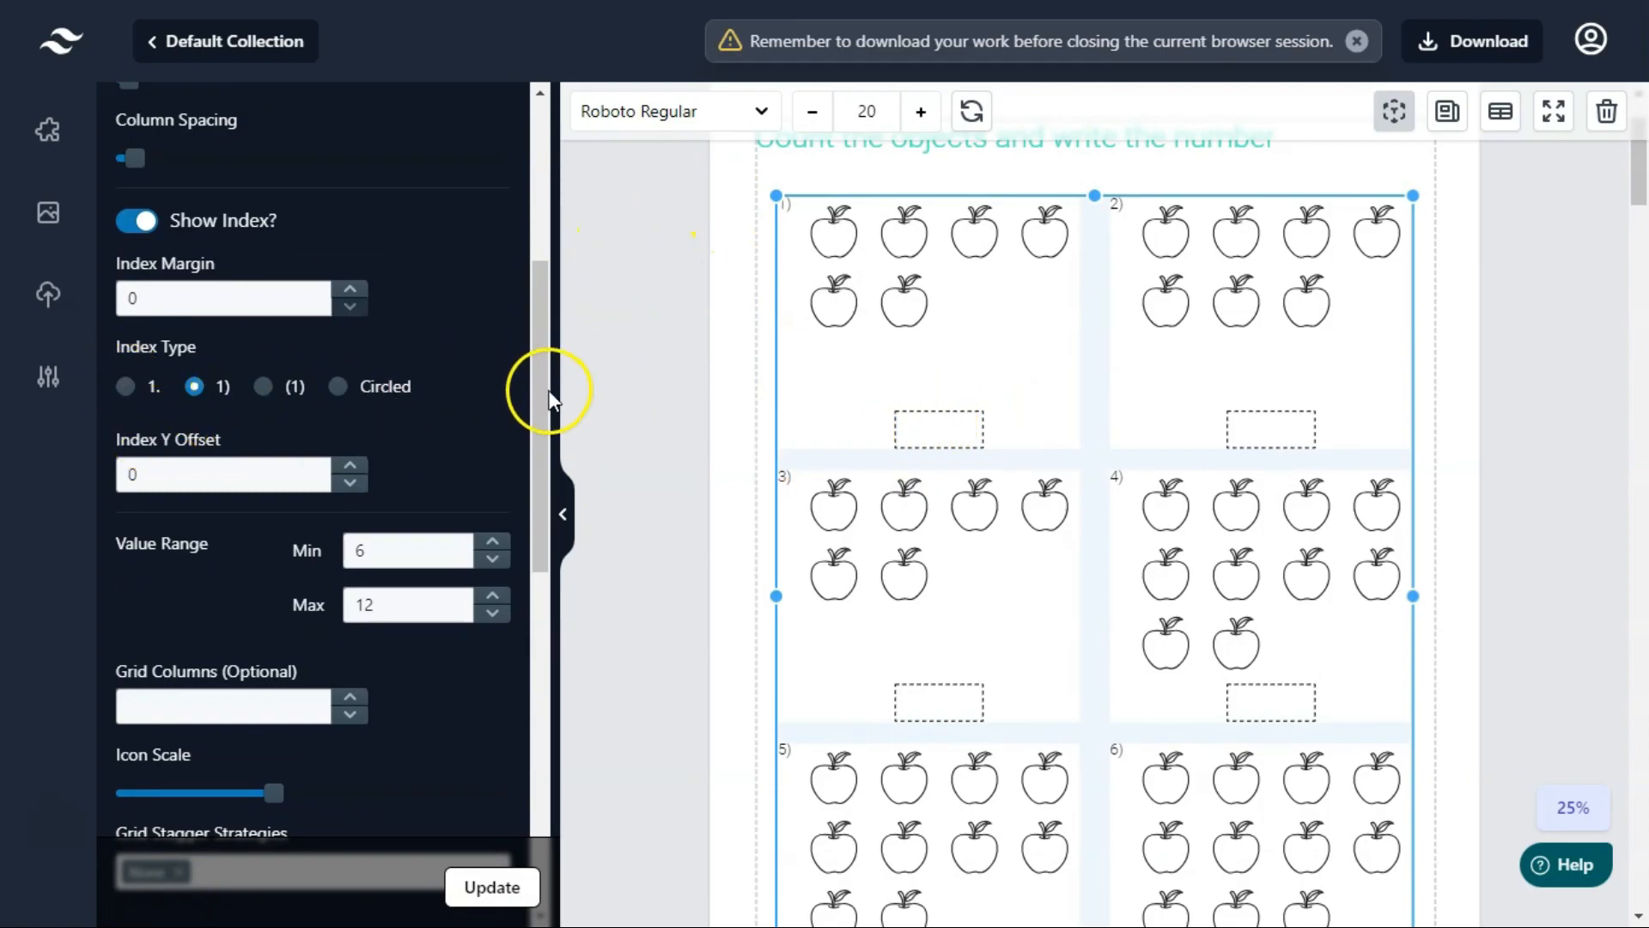
pyautogui.moveTo(543, 392); pyautogui.dragTo(542, 591)
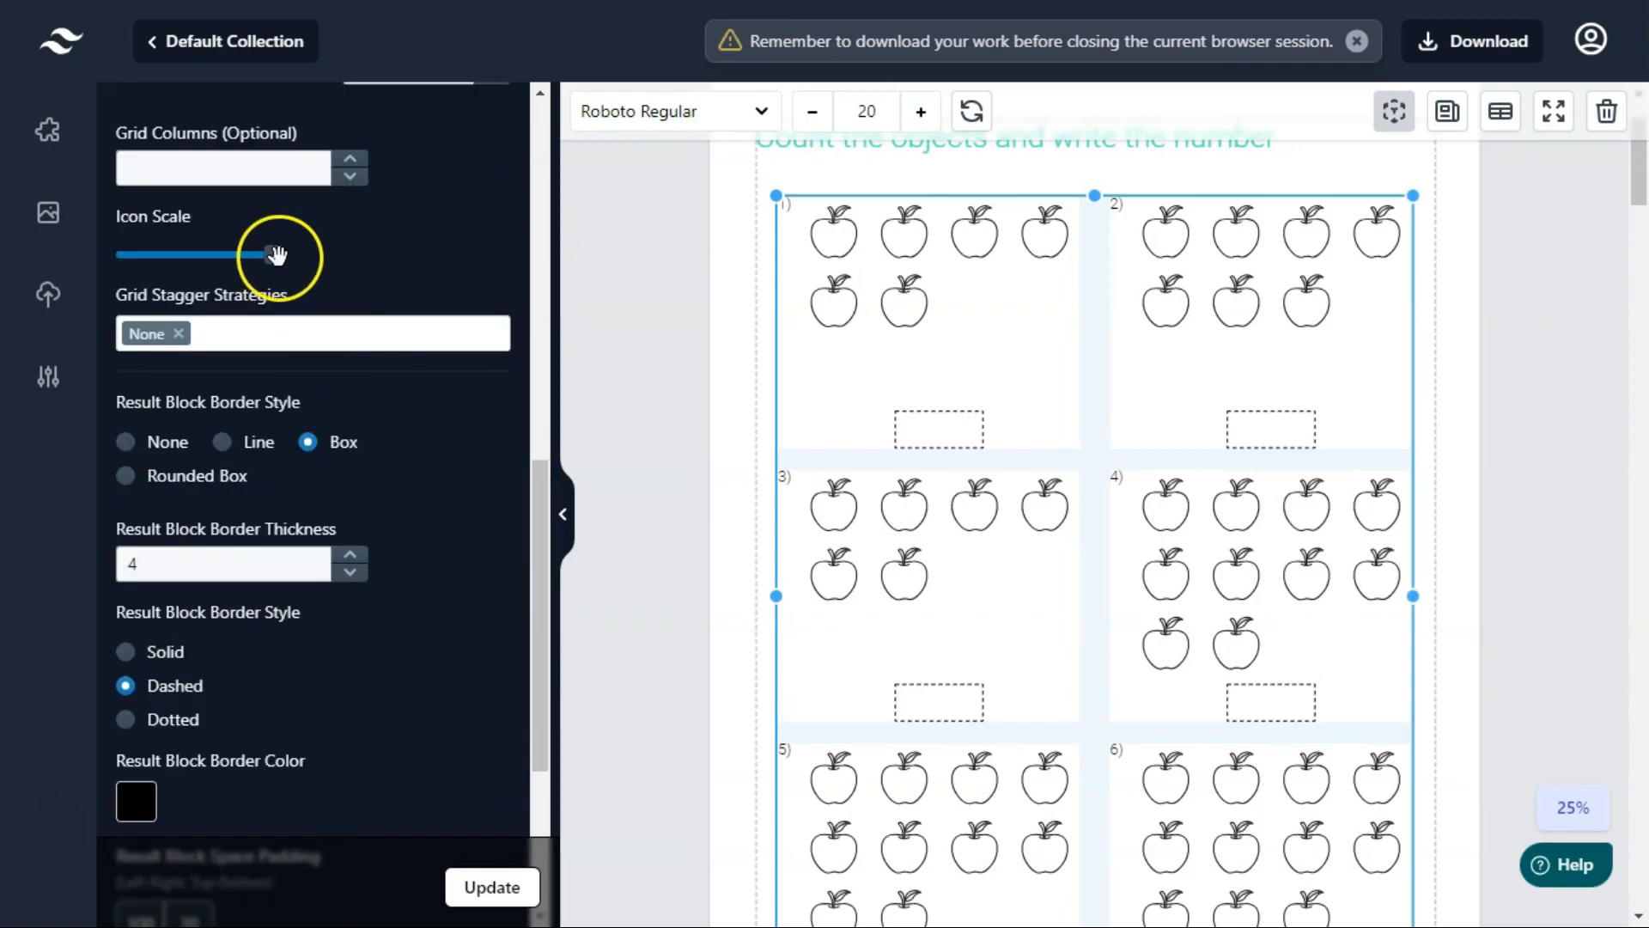
pyautogui.moveTo(272, 256); pyautogui.dragTo(258, 256)
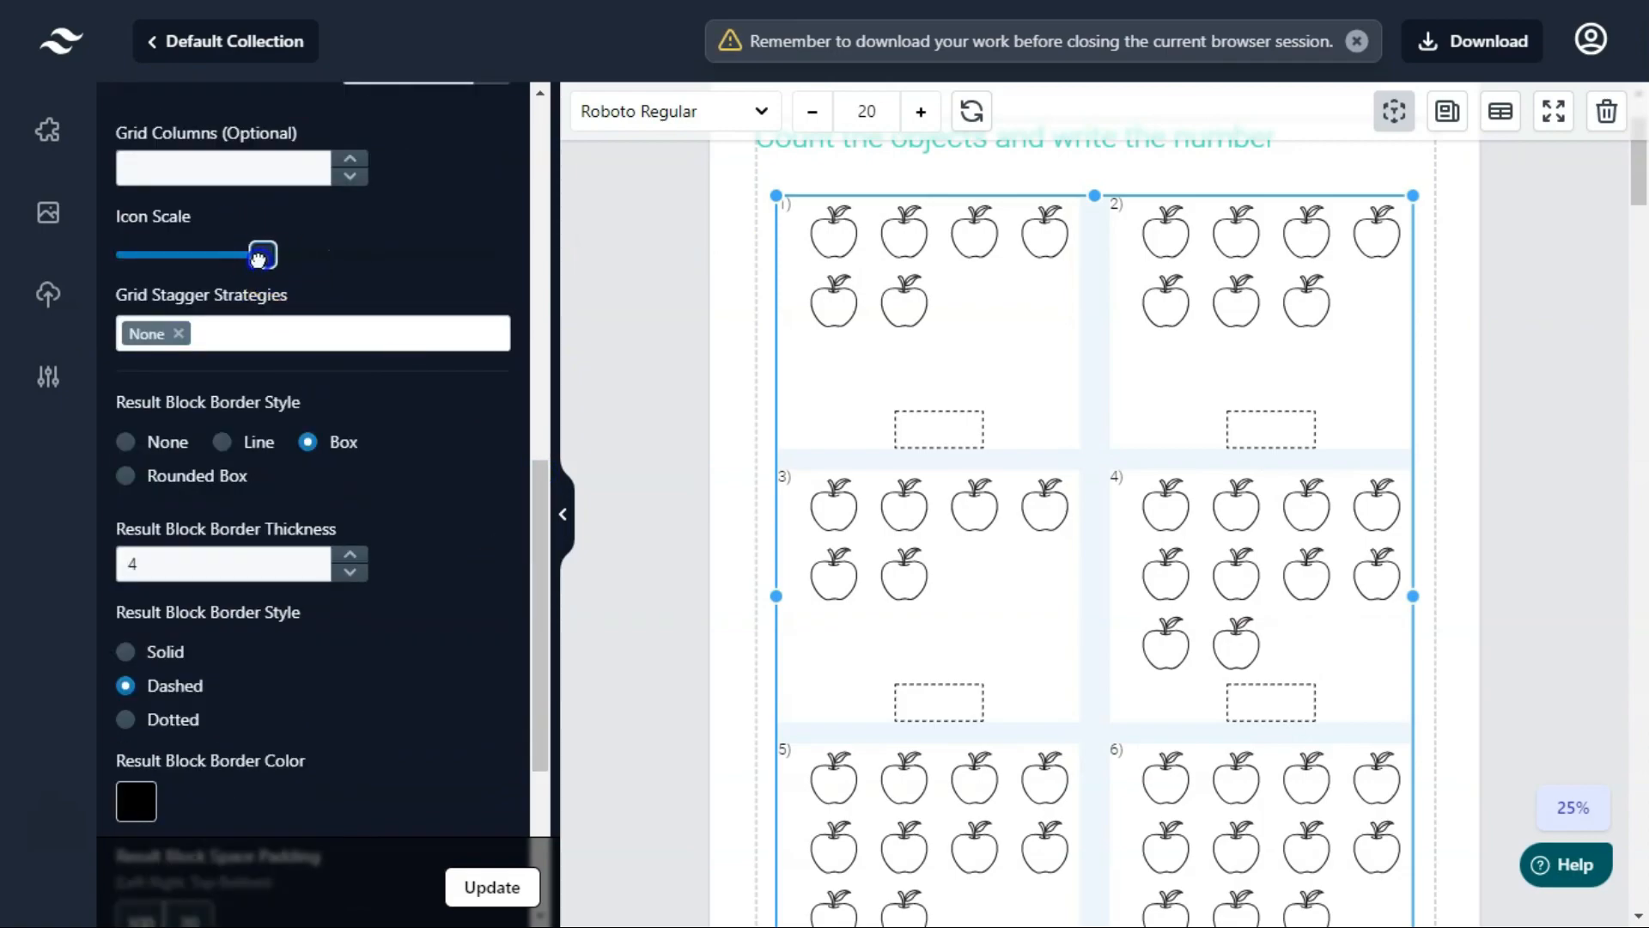
pyautogui.click(491, 886)
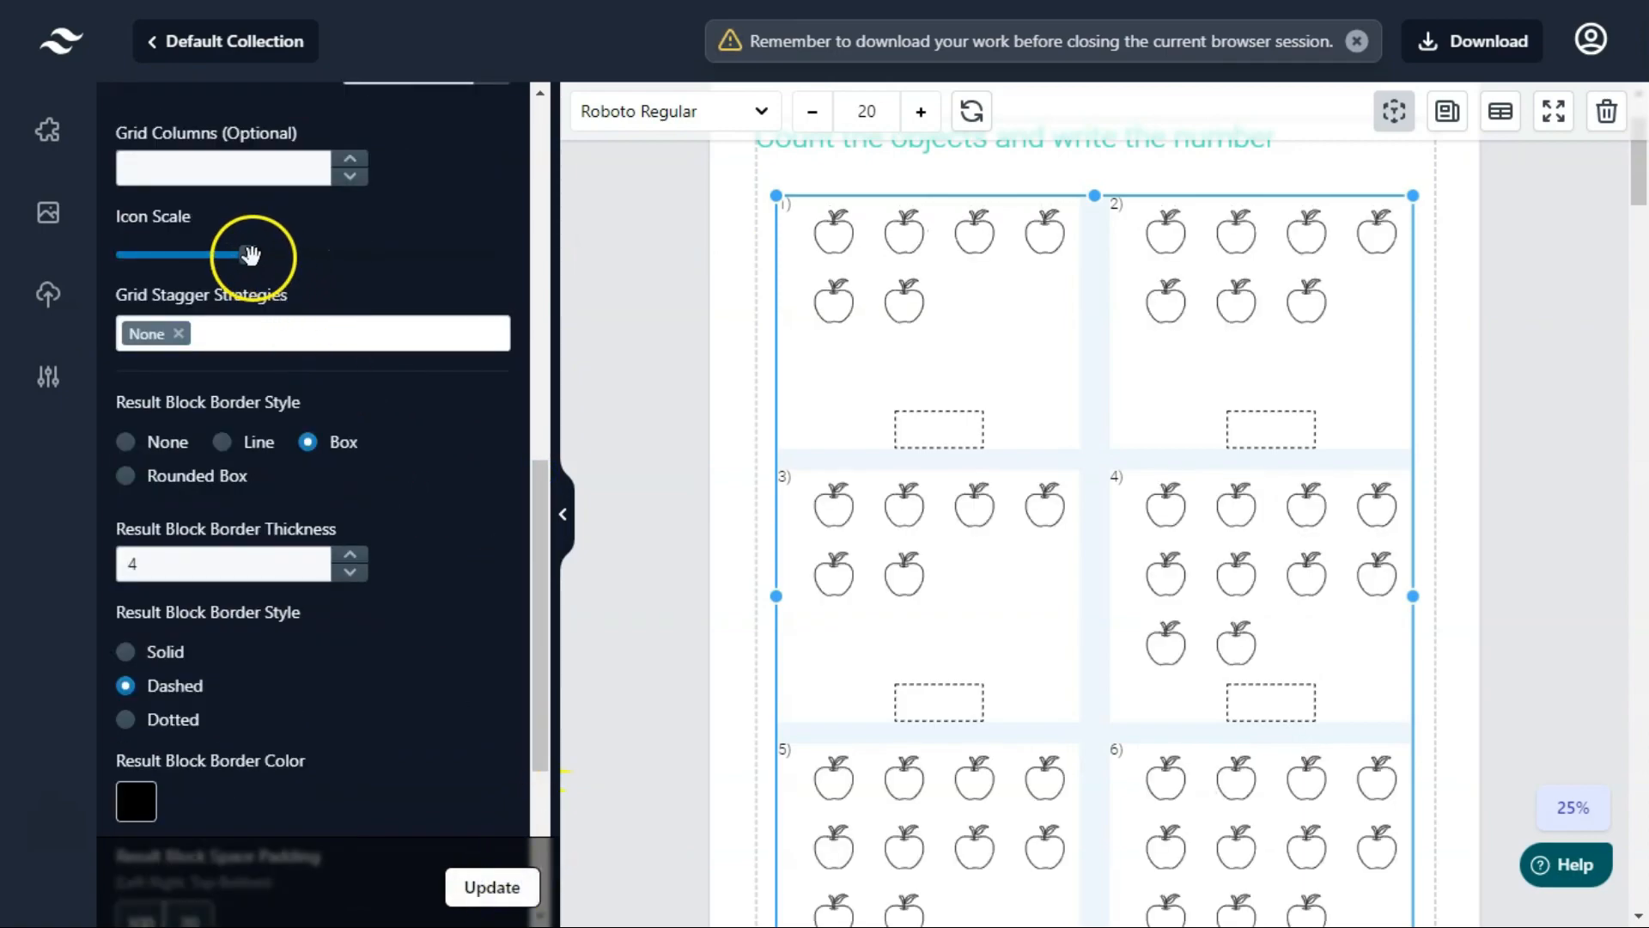
pyautogui.moveTo(249, 254); pyautogui.dragTo(278, 256)
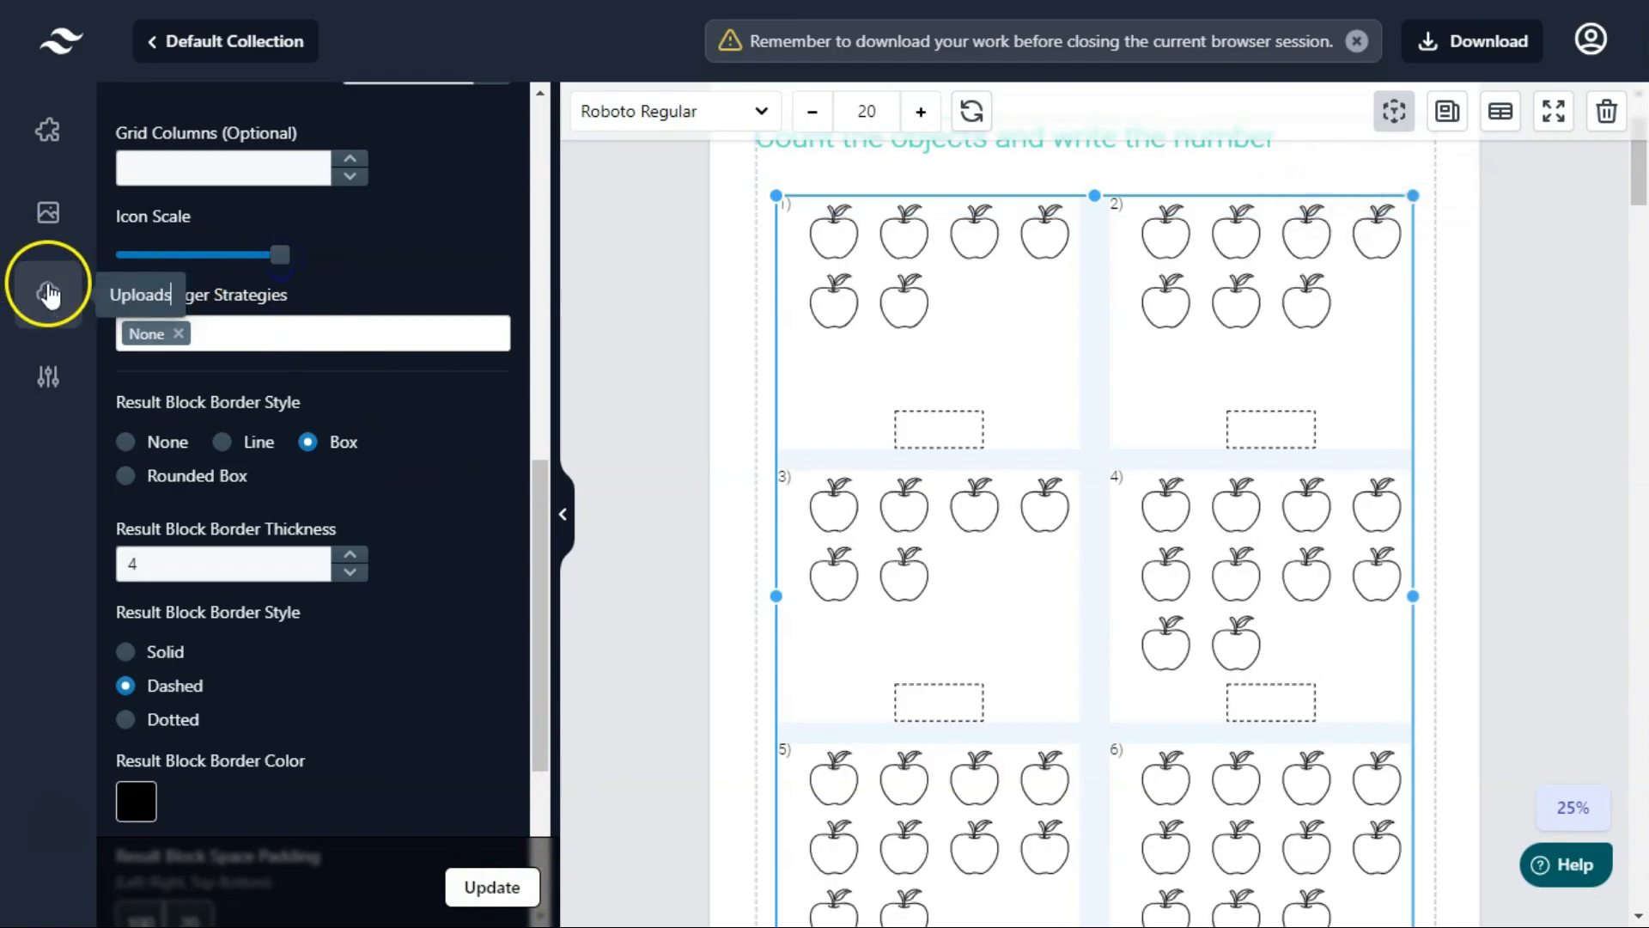
# Examine the image upload option and its file chooser, leaving without choosing a file.
pyautogui.click(47, 292)
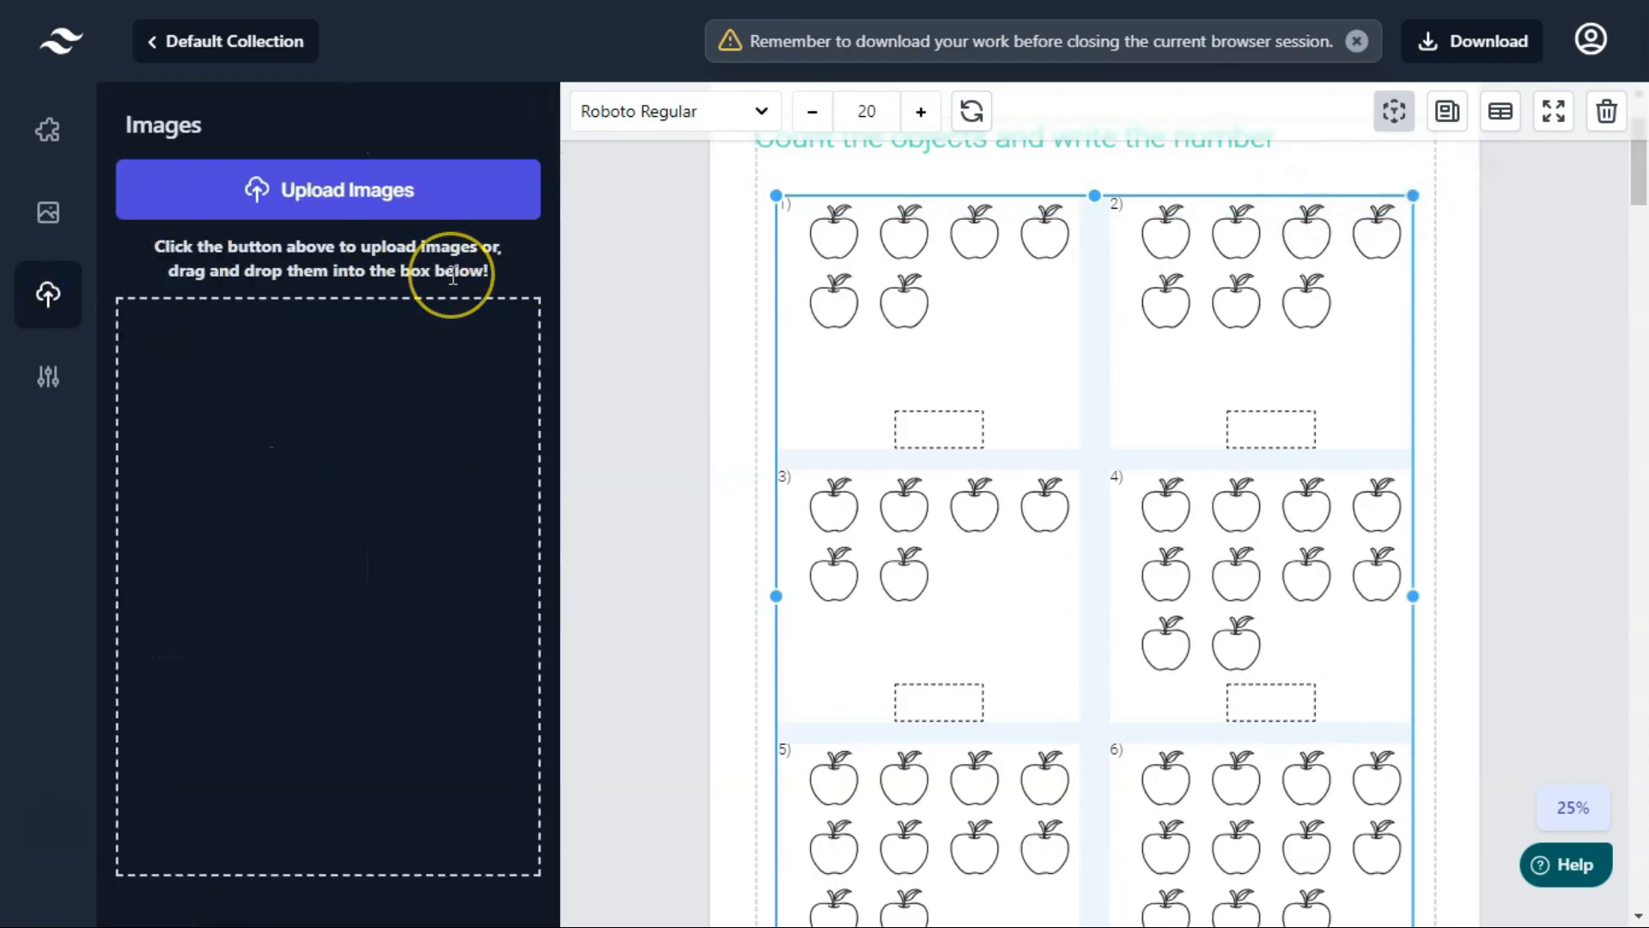
pyautogui.click(366, 189)
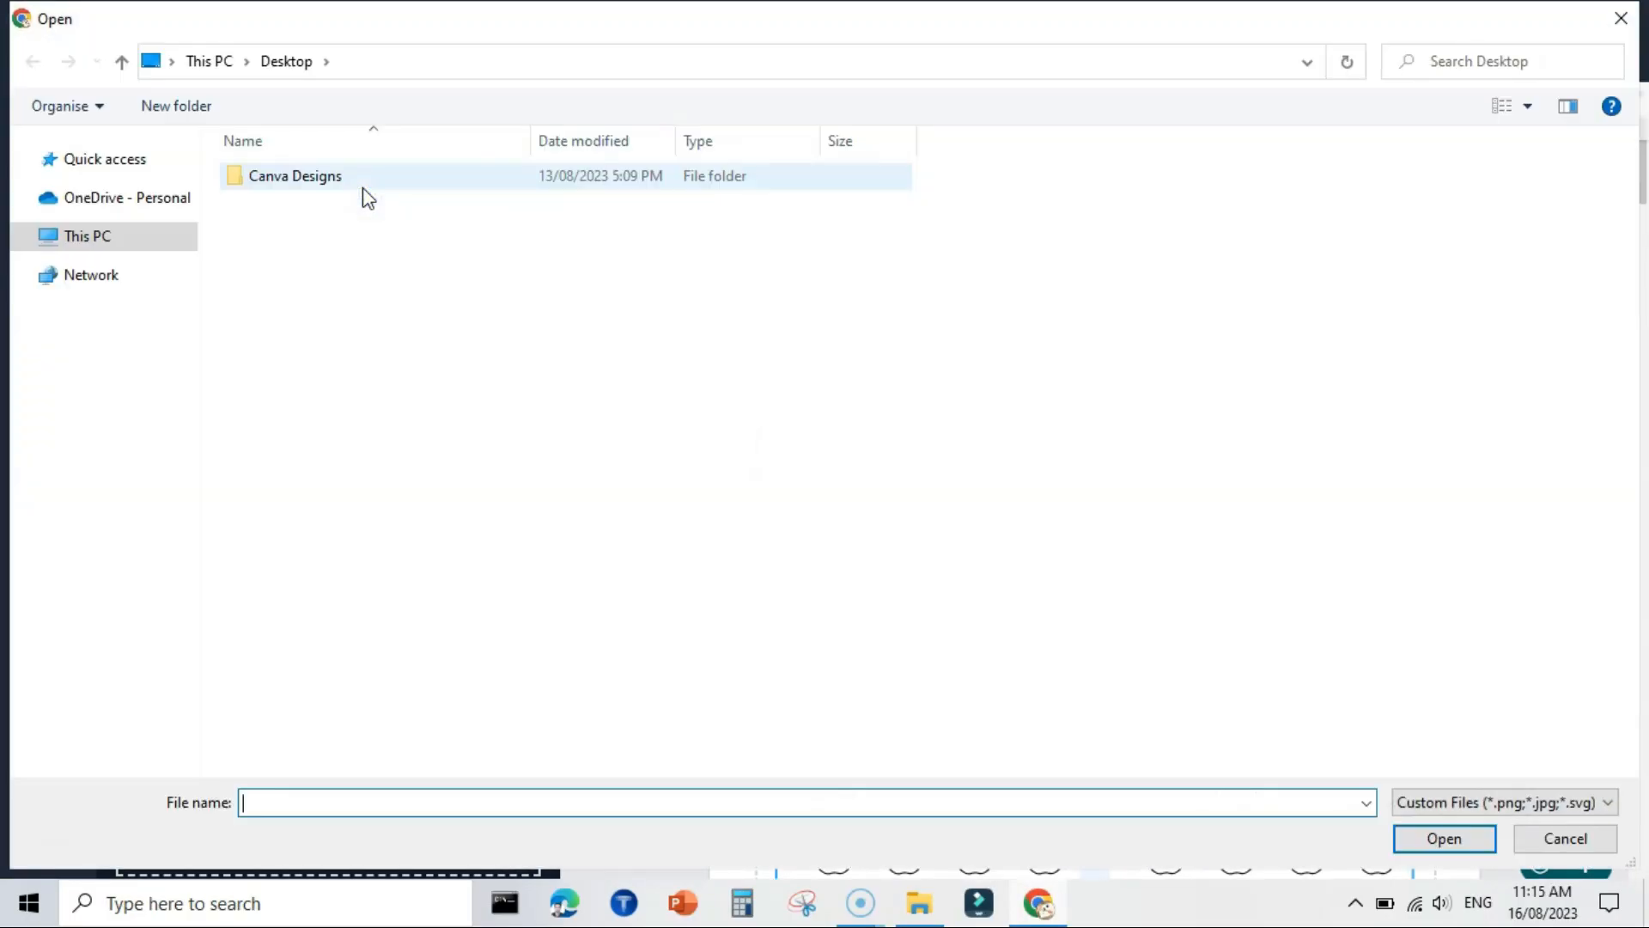
pyautogui.click(1562, 852)
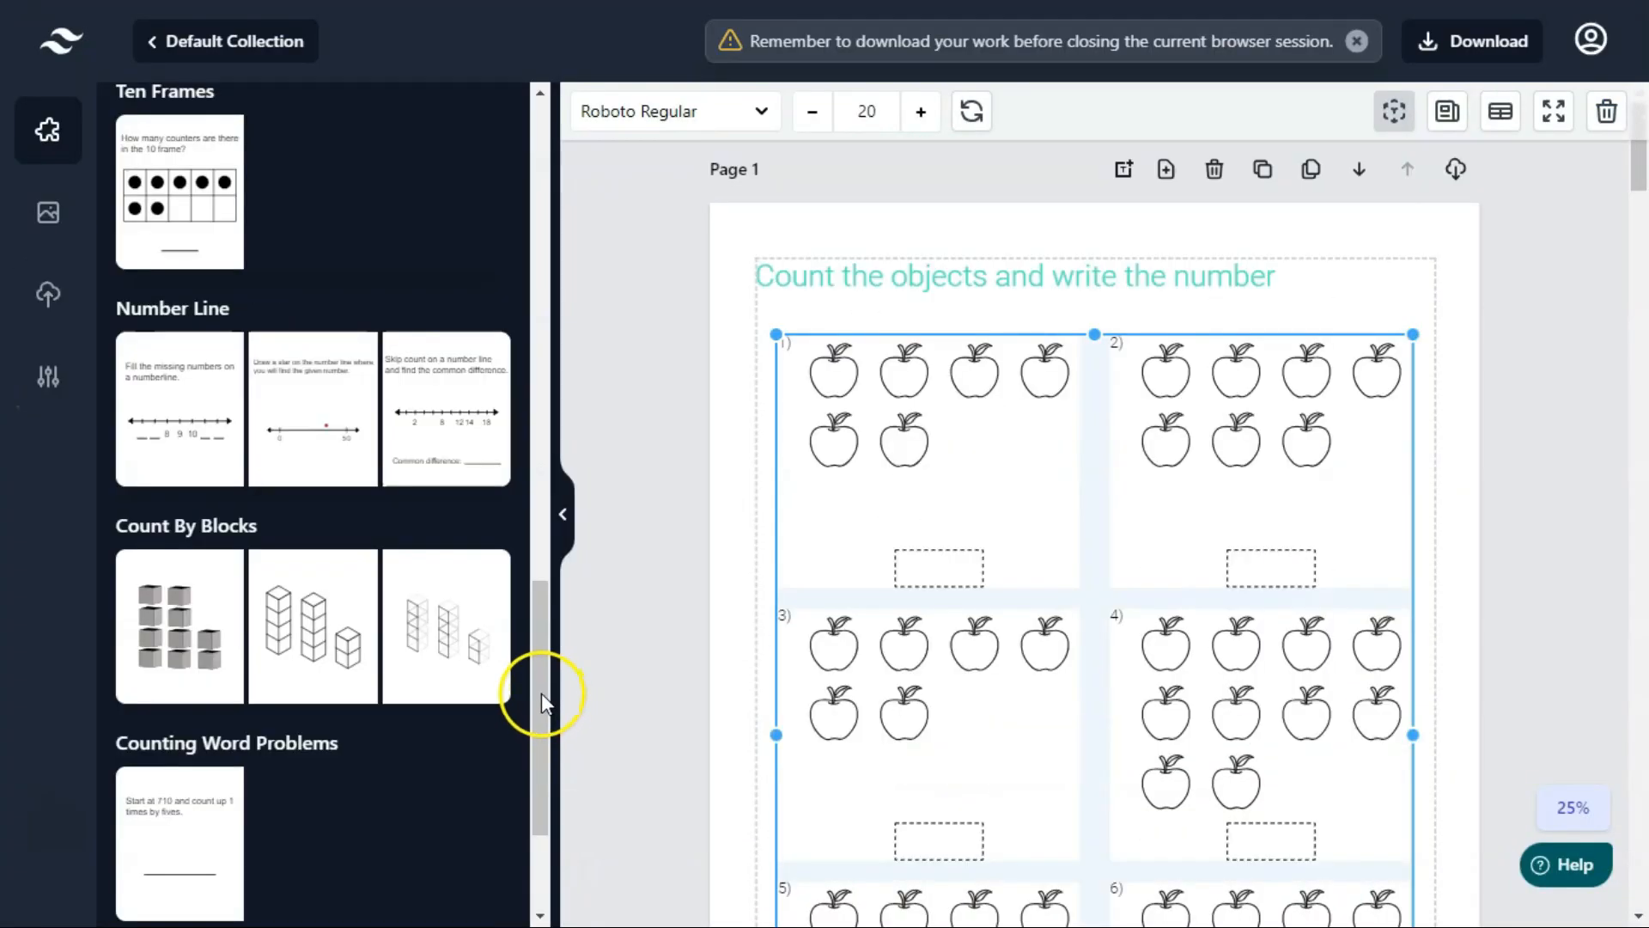
# Download the whole collection as a PPTX file.
pyautogui.moveTo(541, 692); pyautogui.dragTo(608, 202)
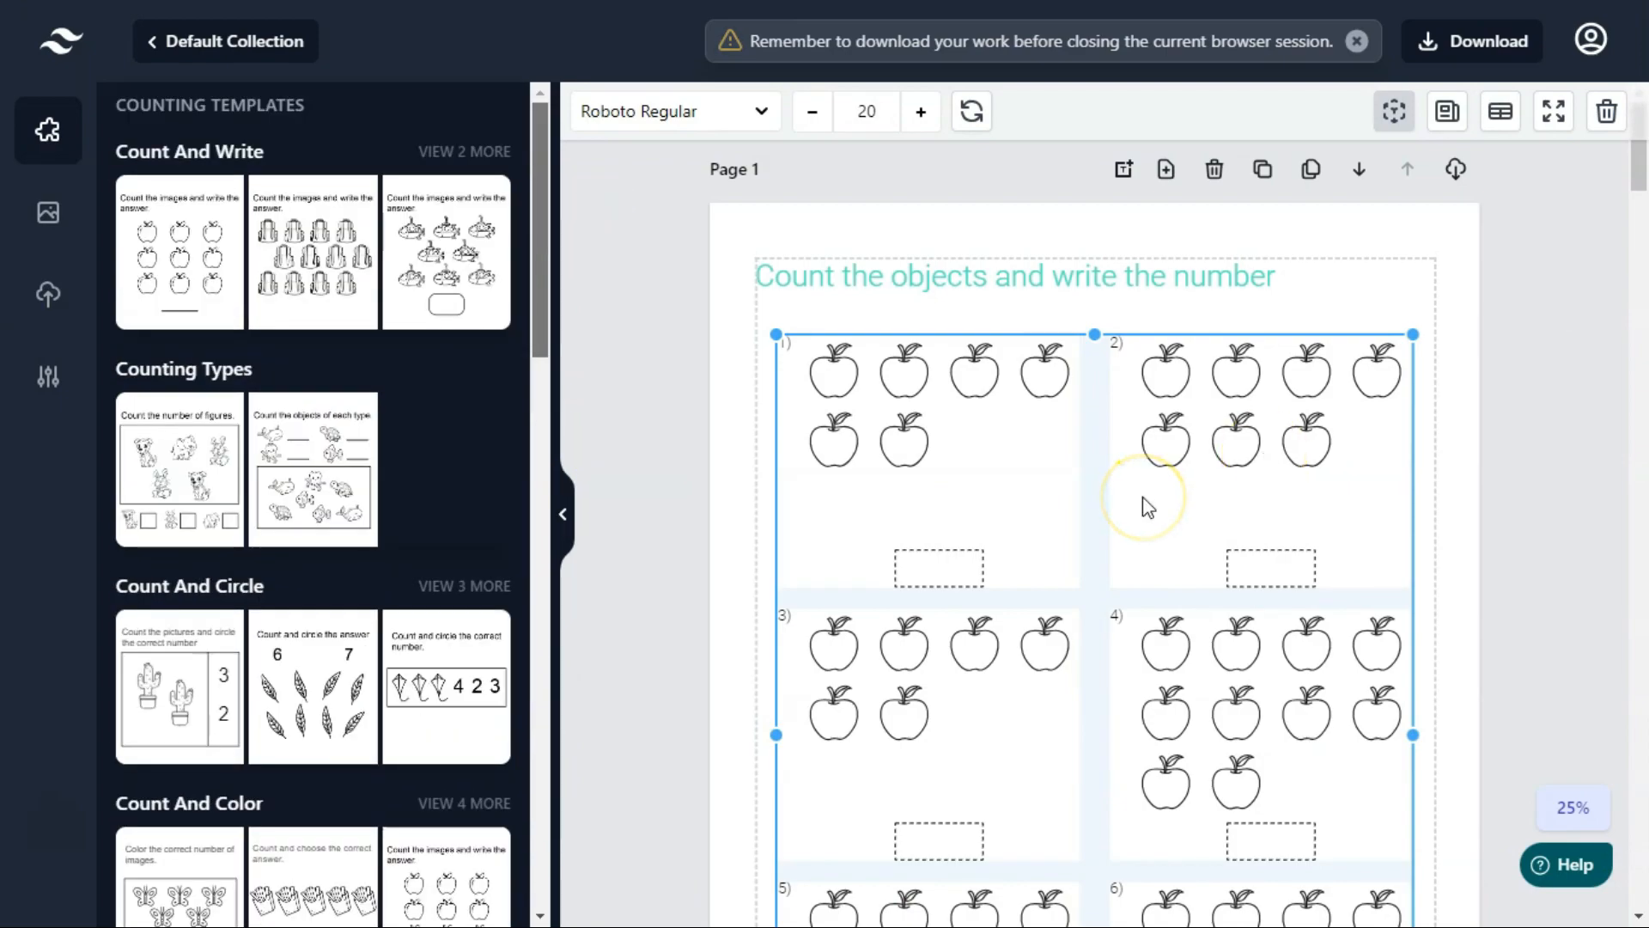
pyautogui.moveTo(534, 249); pyautogui.dragTo(555, 692)
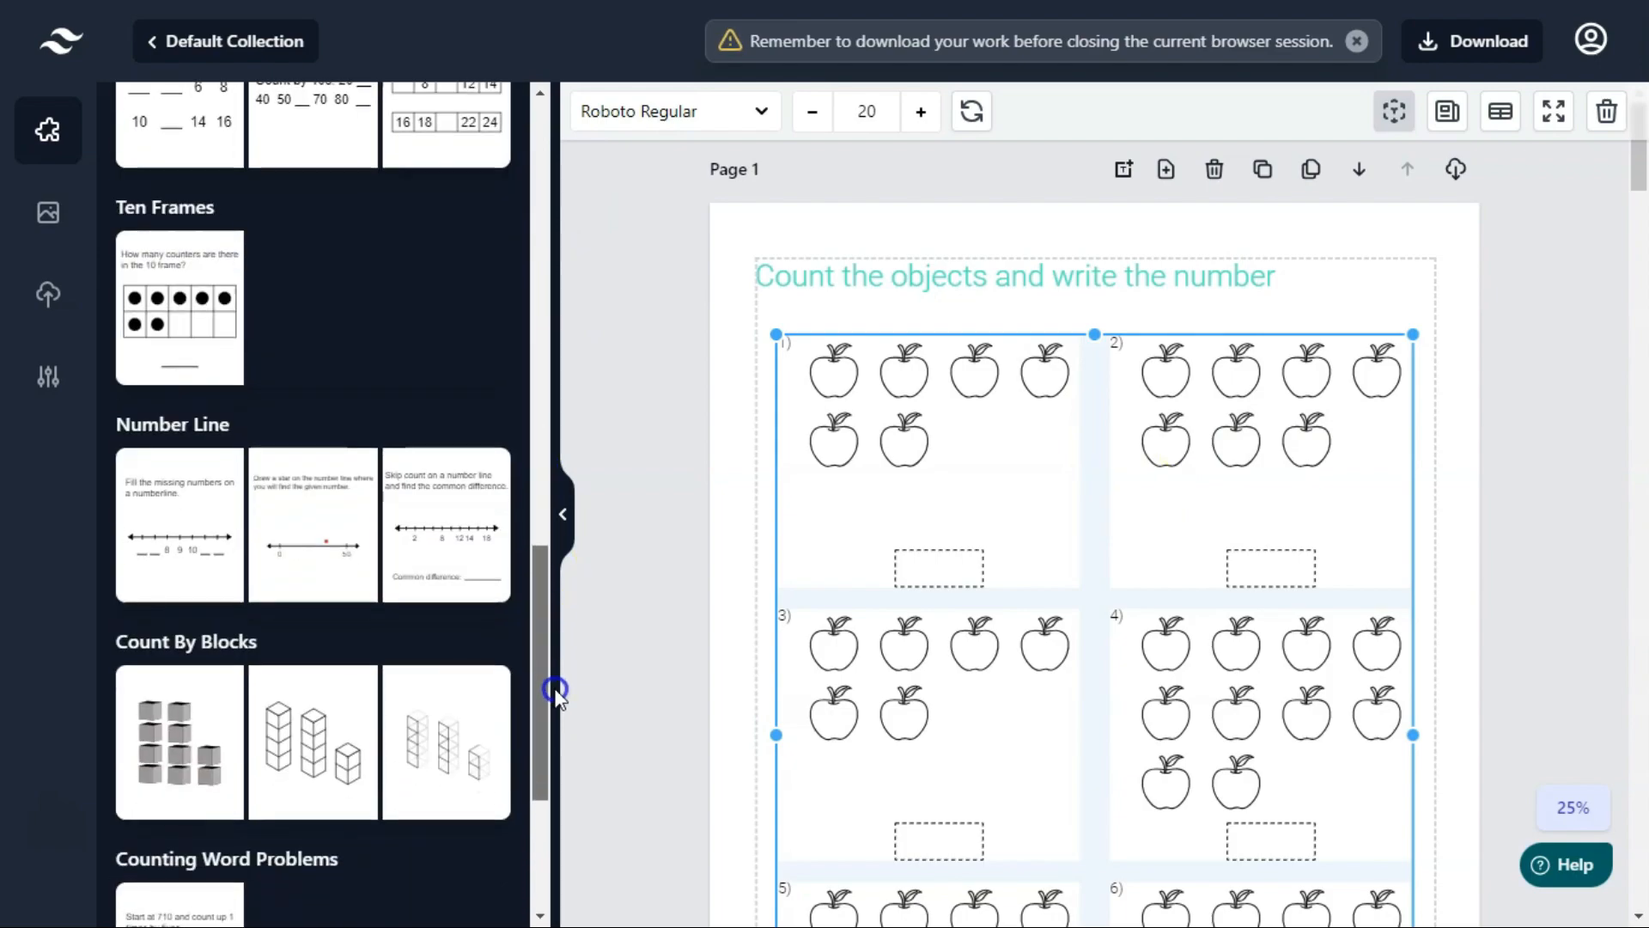
pyautogui.click(1453, 168)
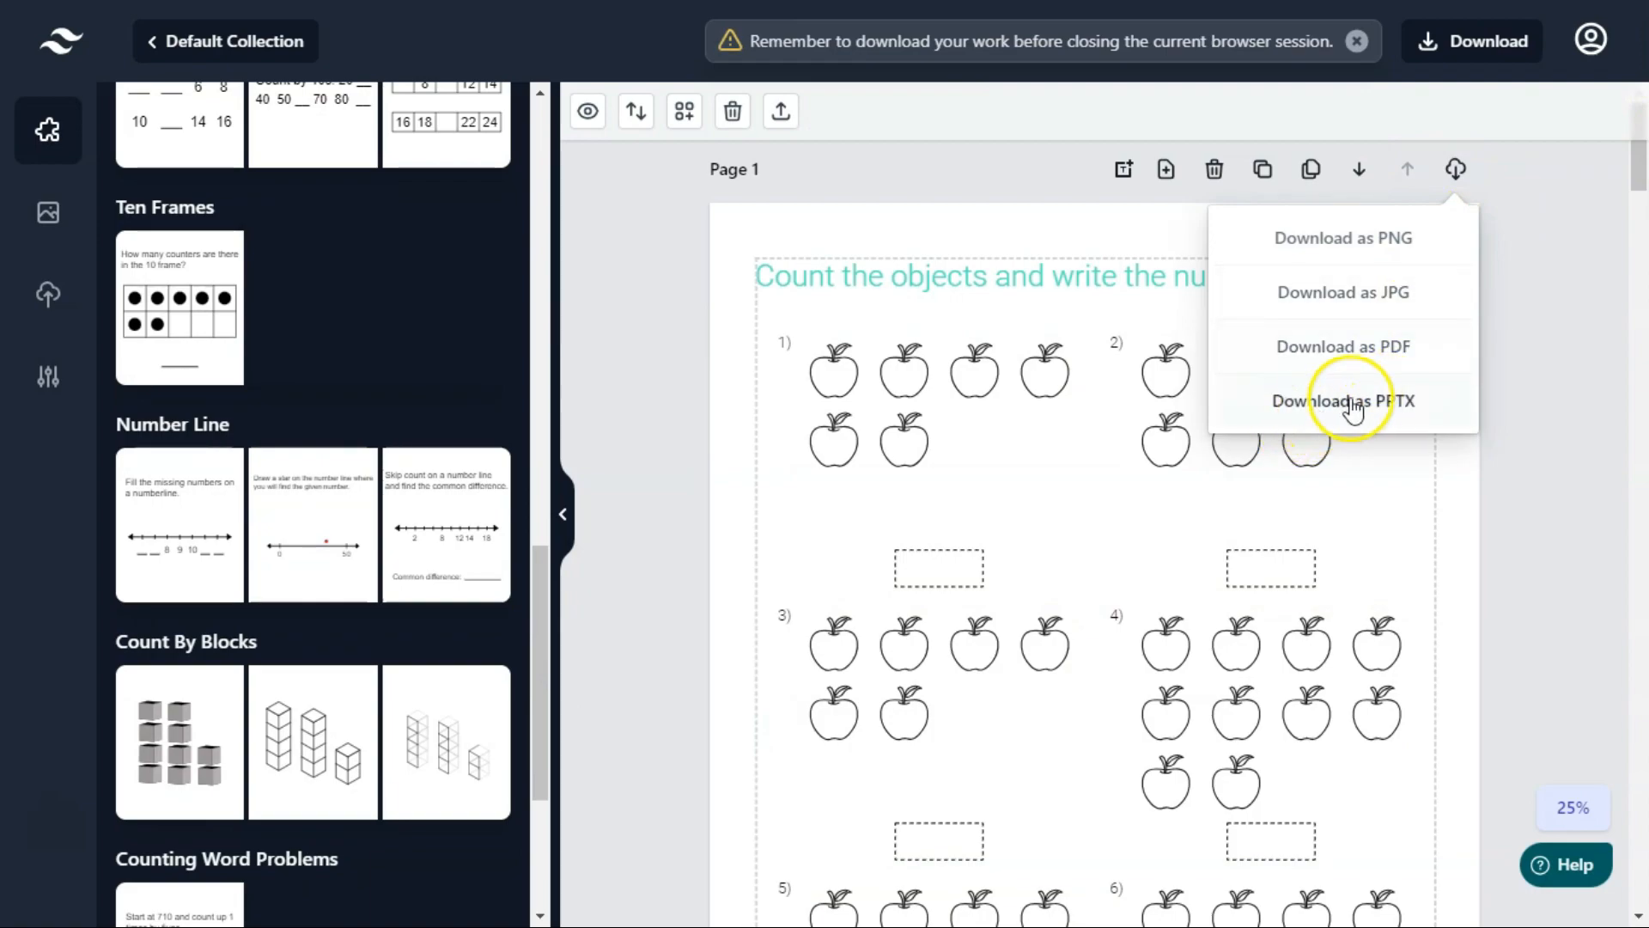
pyautogui.moveTo(1472, 43)
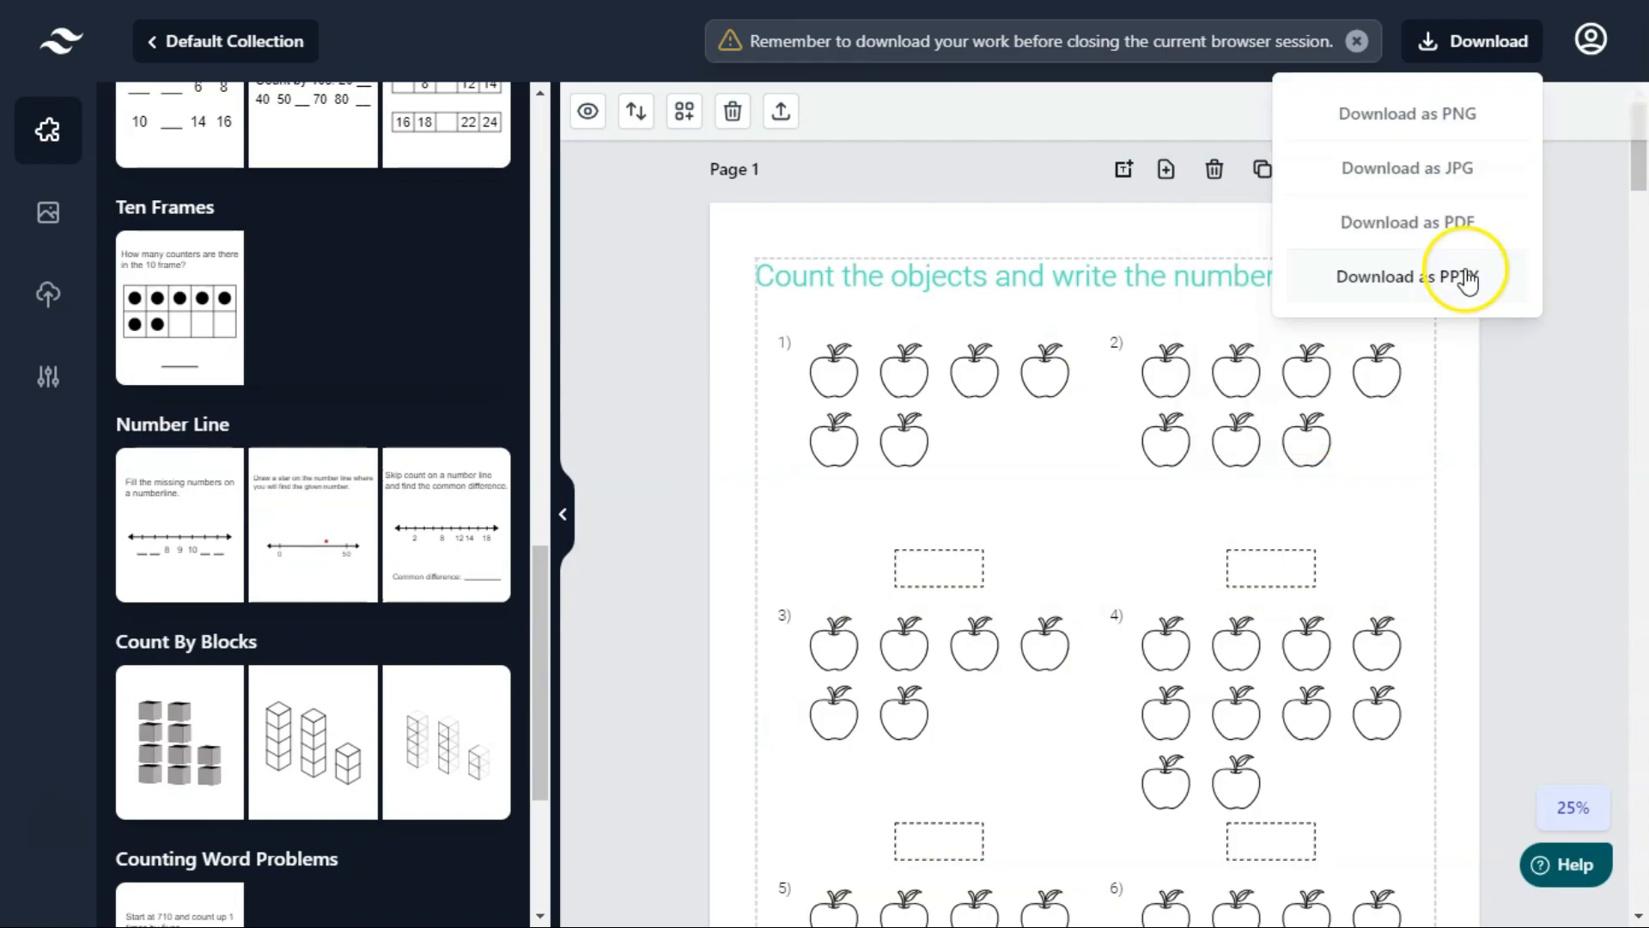
pyautogui.click(1467, 277)
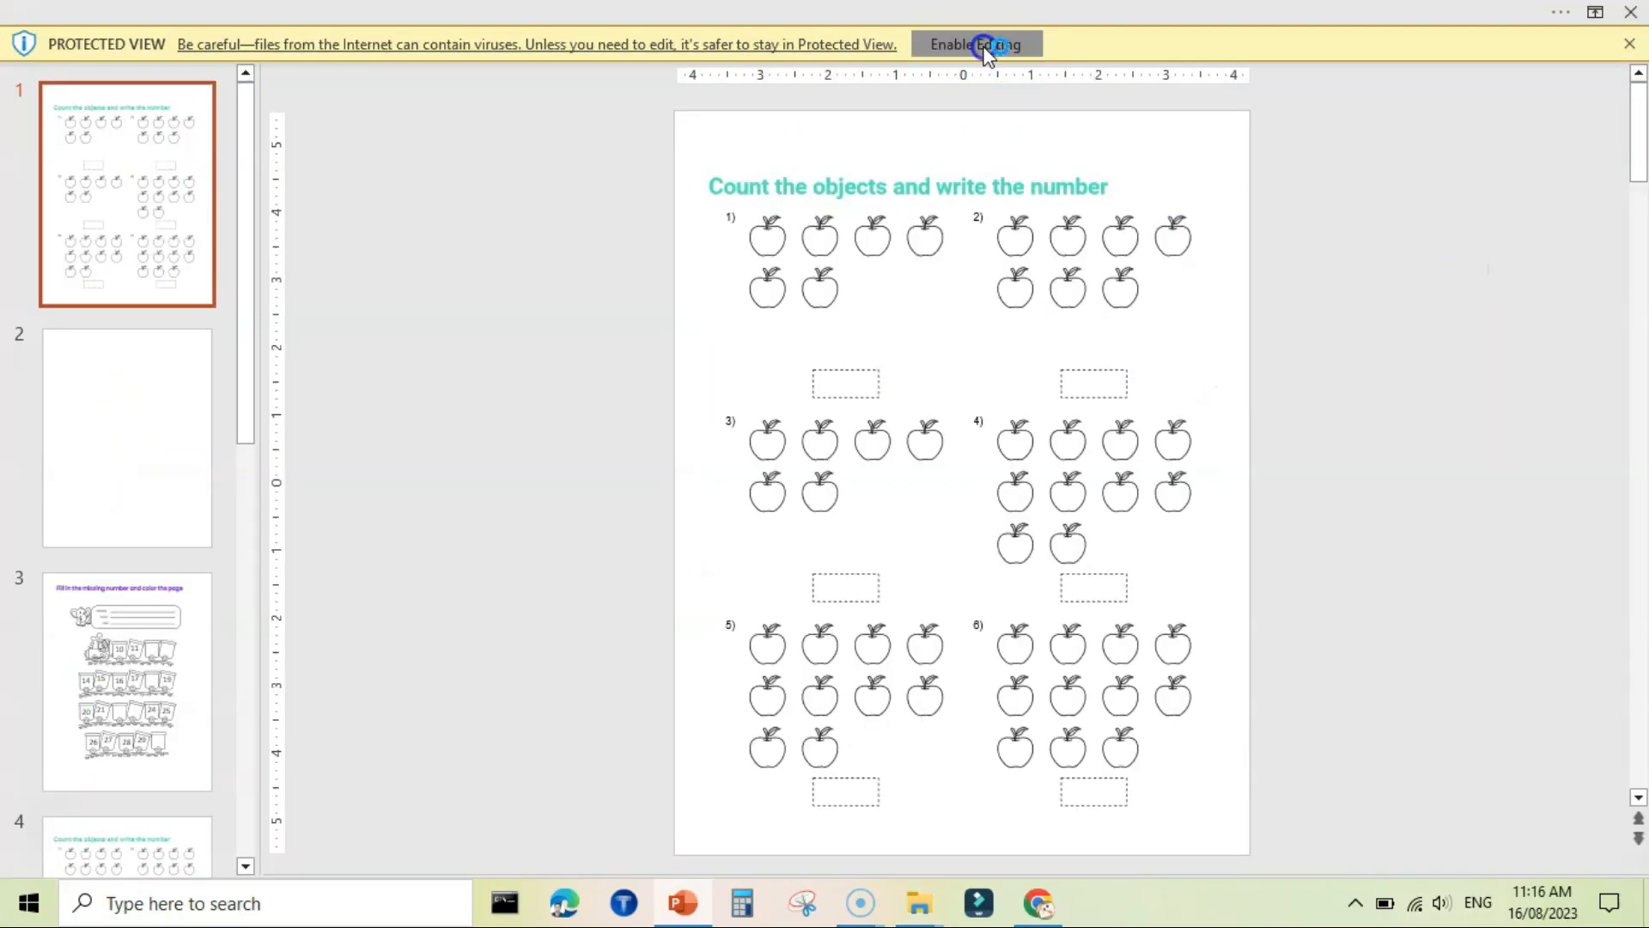
# Enable editing of the downloaded presentation in PowerPoint and delete the blank second slide.
pyautogui.click(986, 44)
pyautogui.click(155, 497)
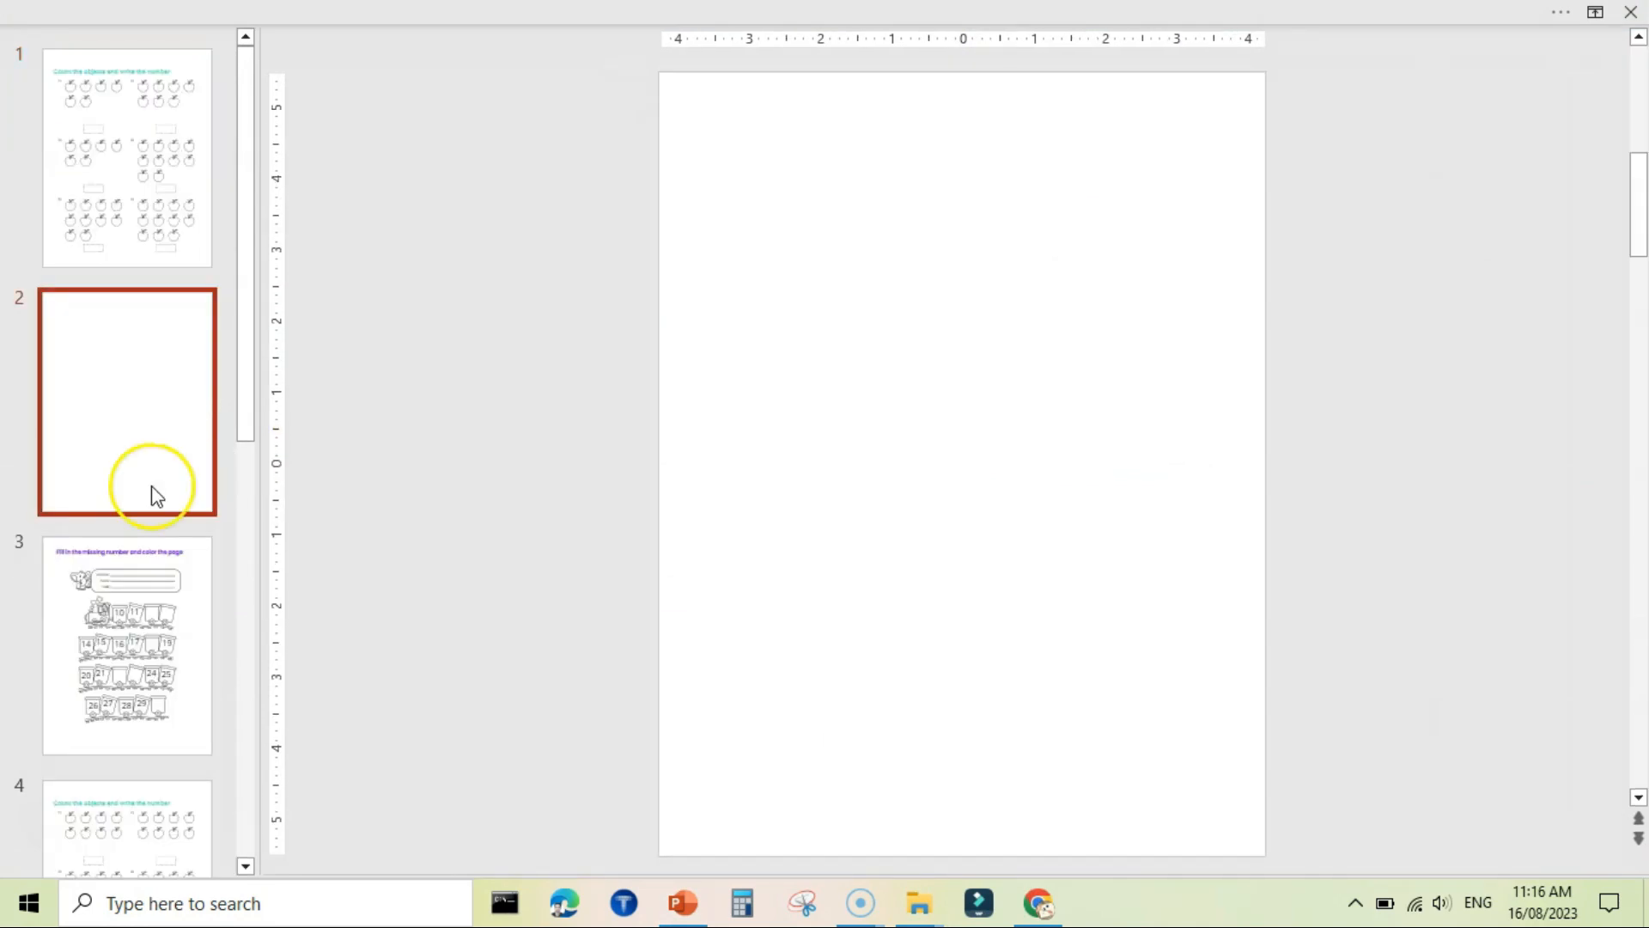
pyautogui.rightClick(150, 475)
pyautogui.press('Delete')
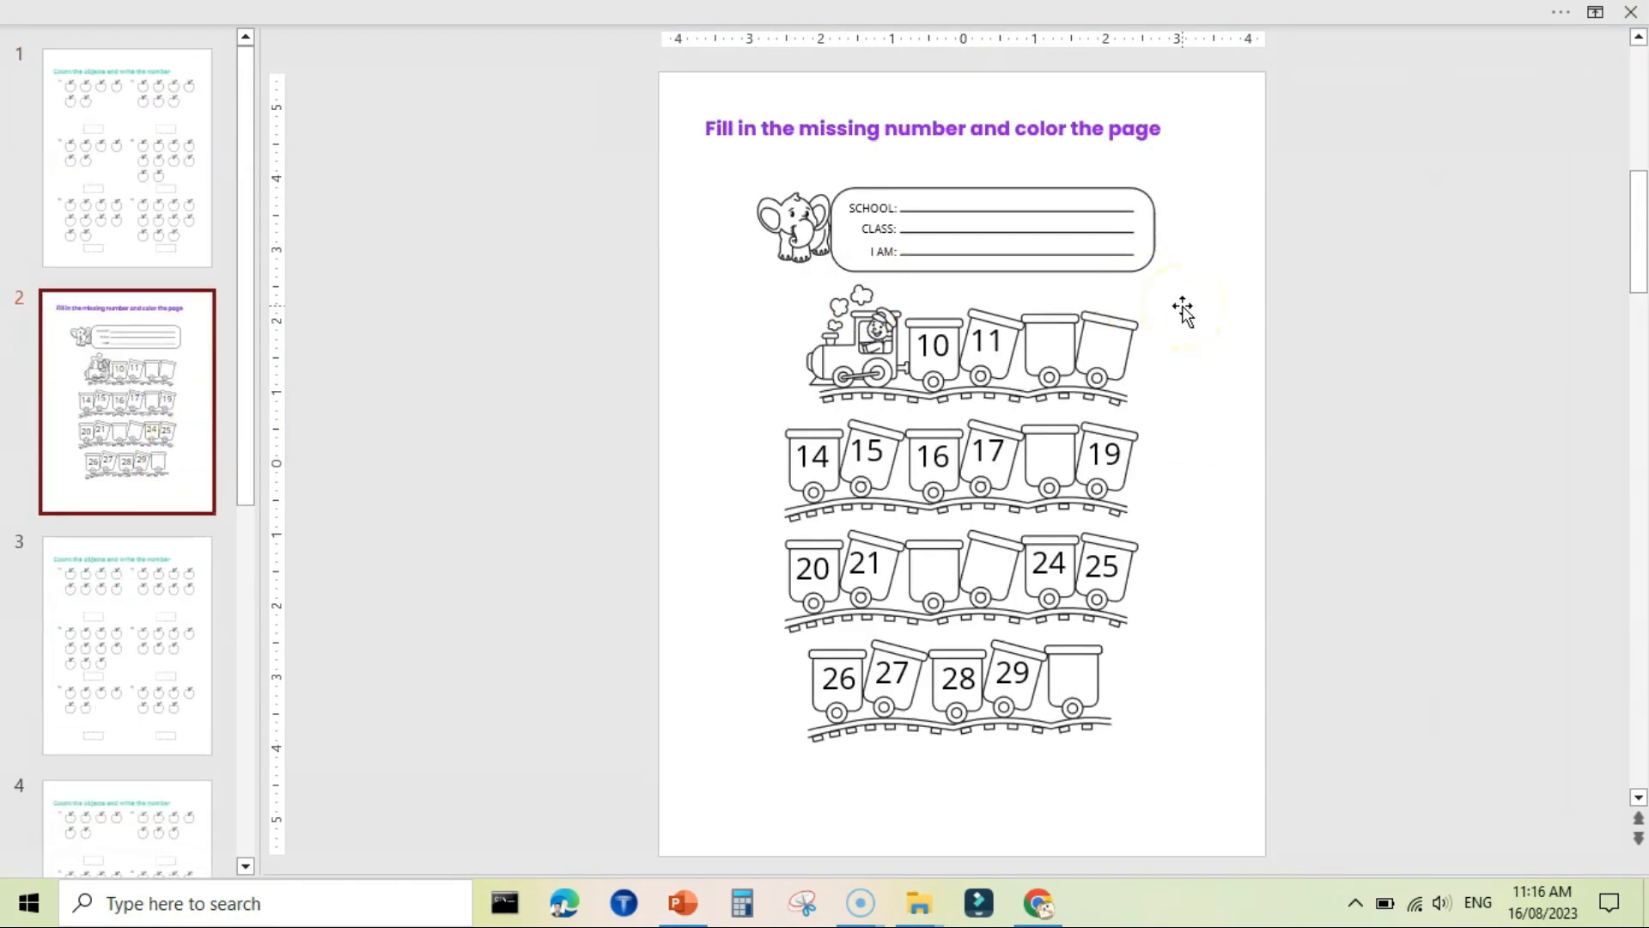
# On slide 5, shrink the apple grid from its upper-left corner and narrow the heading's text box from the left to align with it.
pyautogui.press('Down')
pyautogui.press('Down')
pyautogui.press('Down')
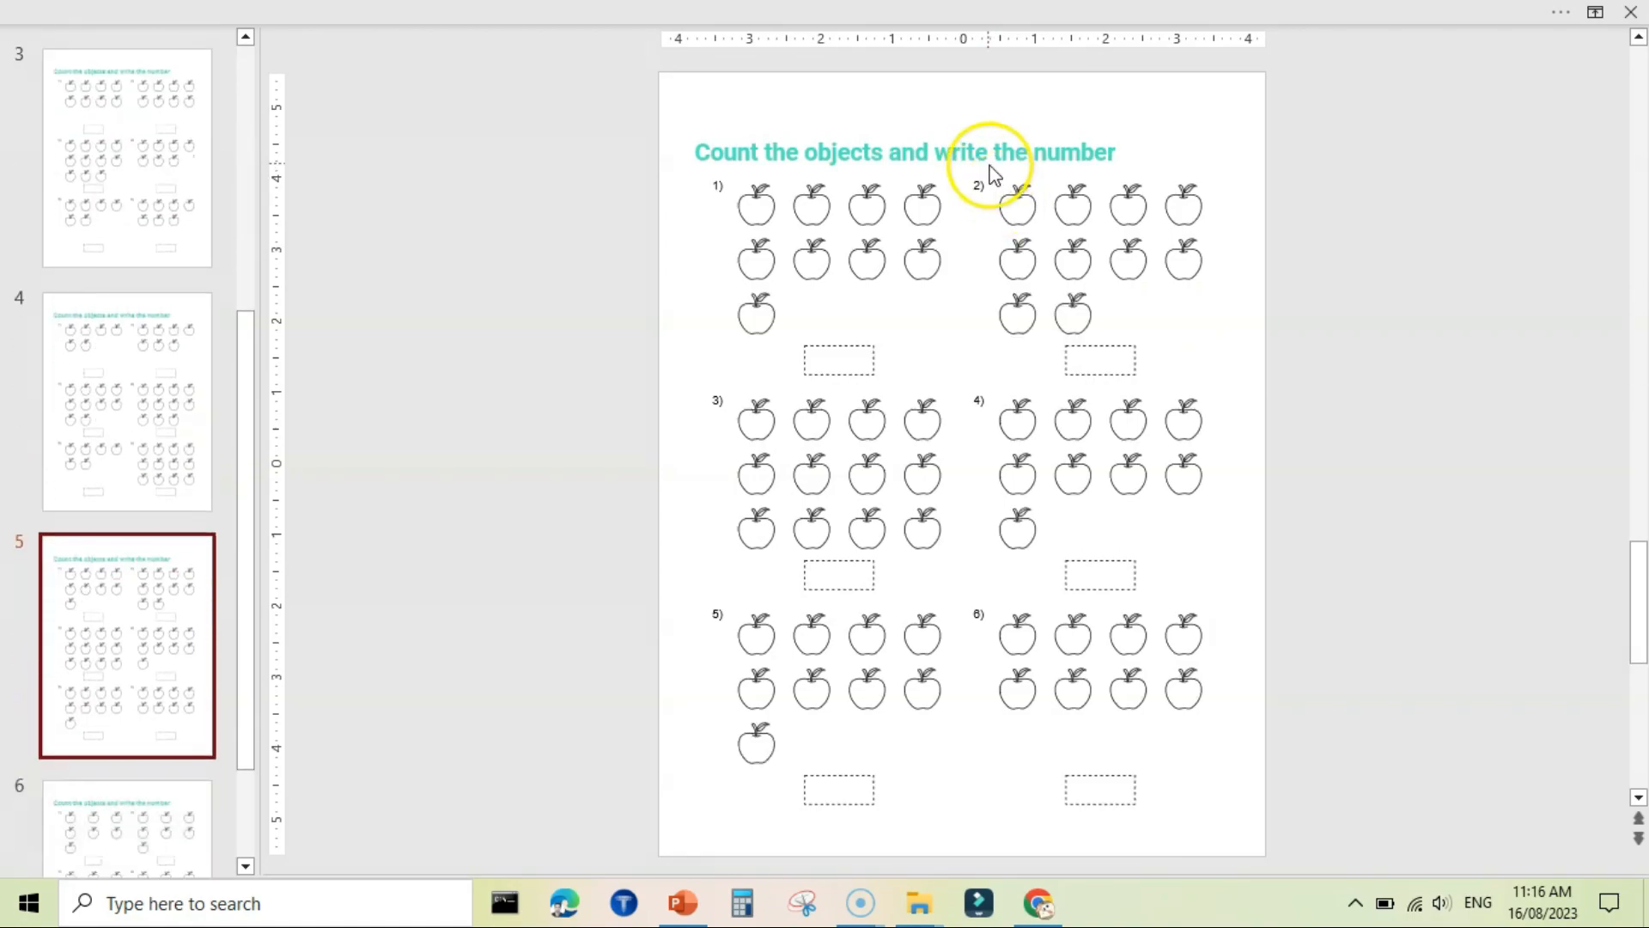
pyautogui.click(957, 244)
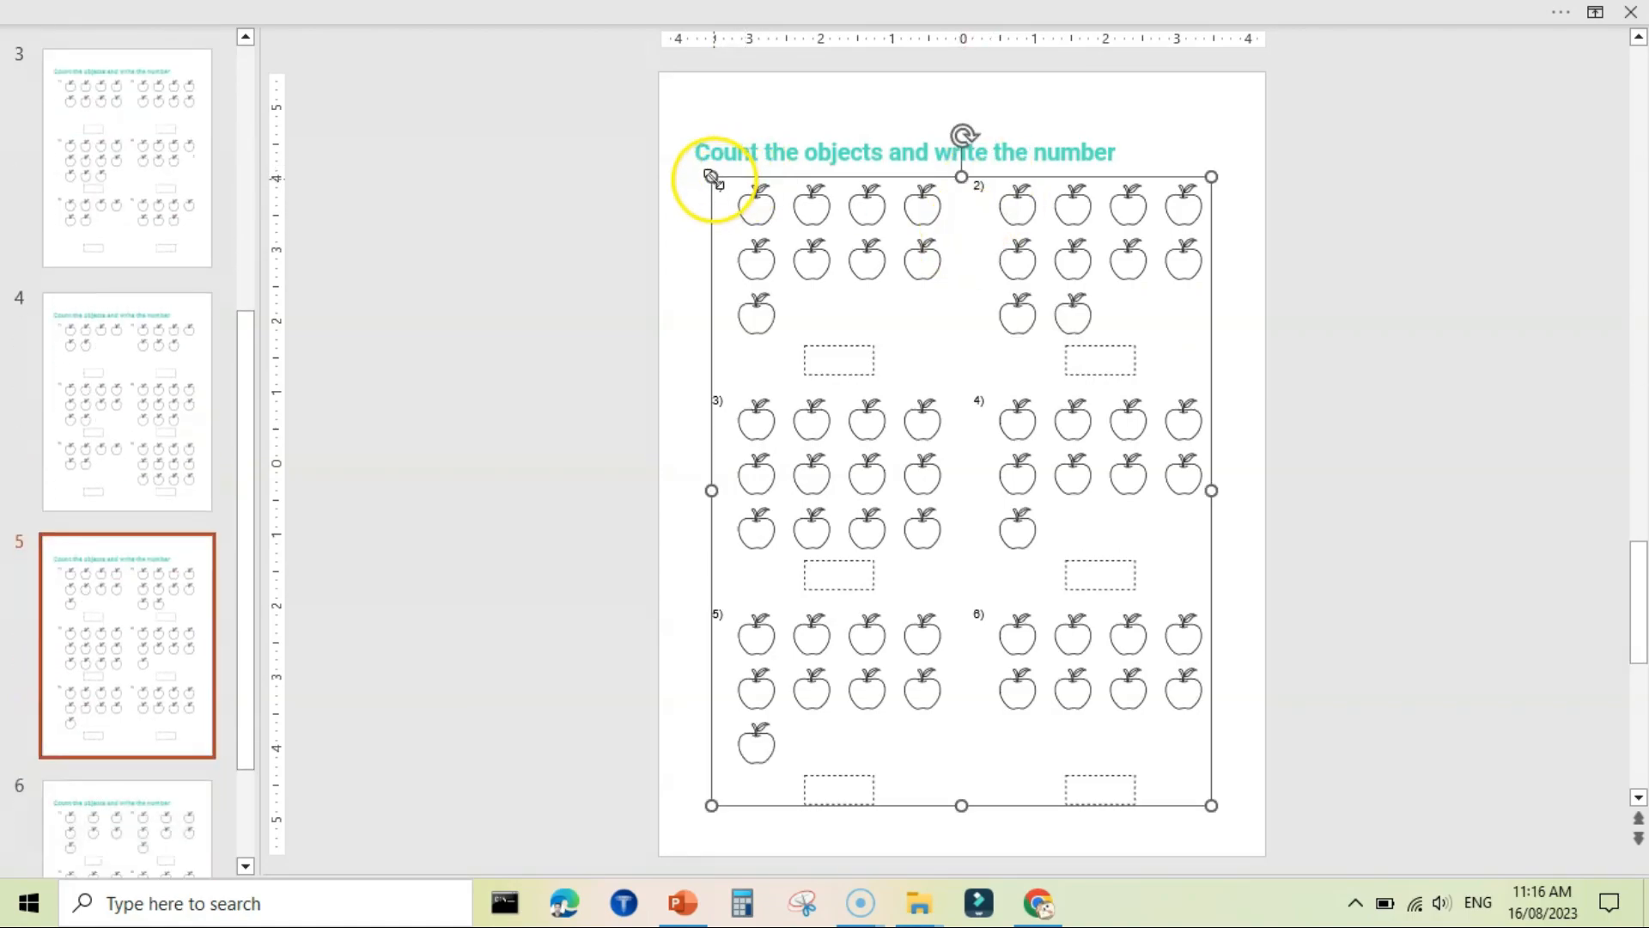
pyautogui.moveTo(711, 178); pyautogui.dragTo(736, 221)
pyautogui.tripleClick(825, 154)
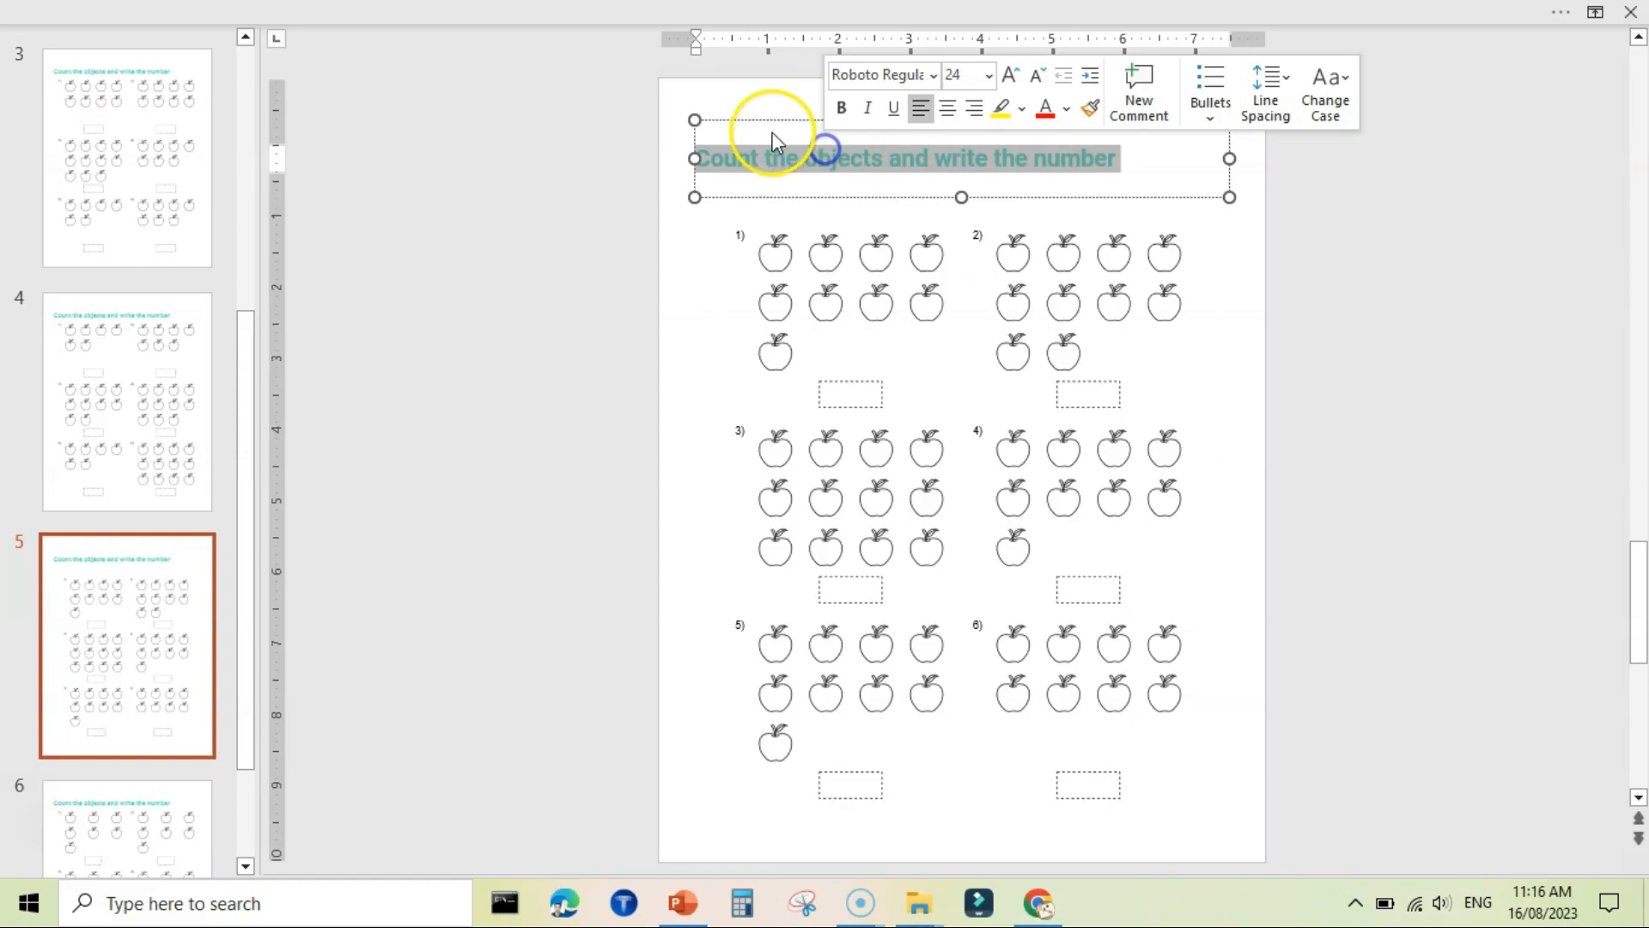
pyautogui.moveTo(694, 158); pyautogui.dragTo(730, 159)
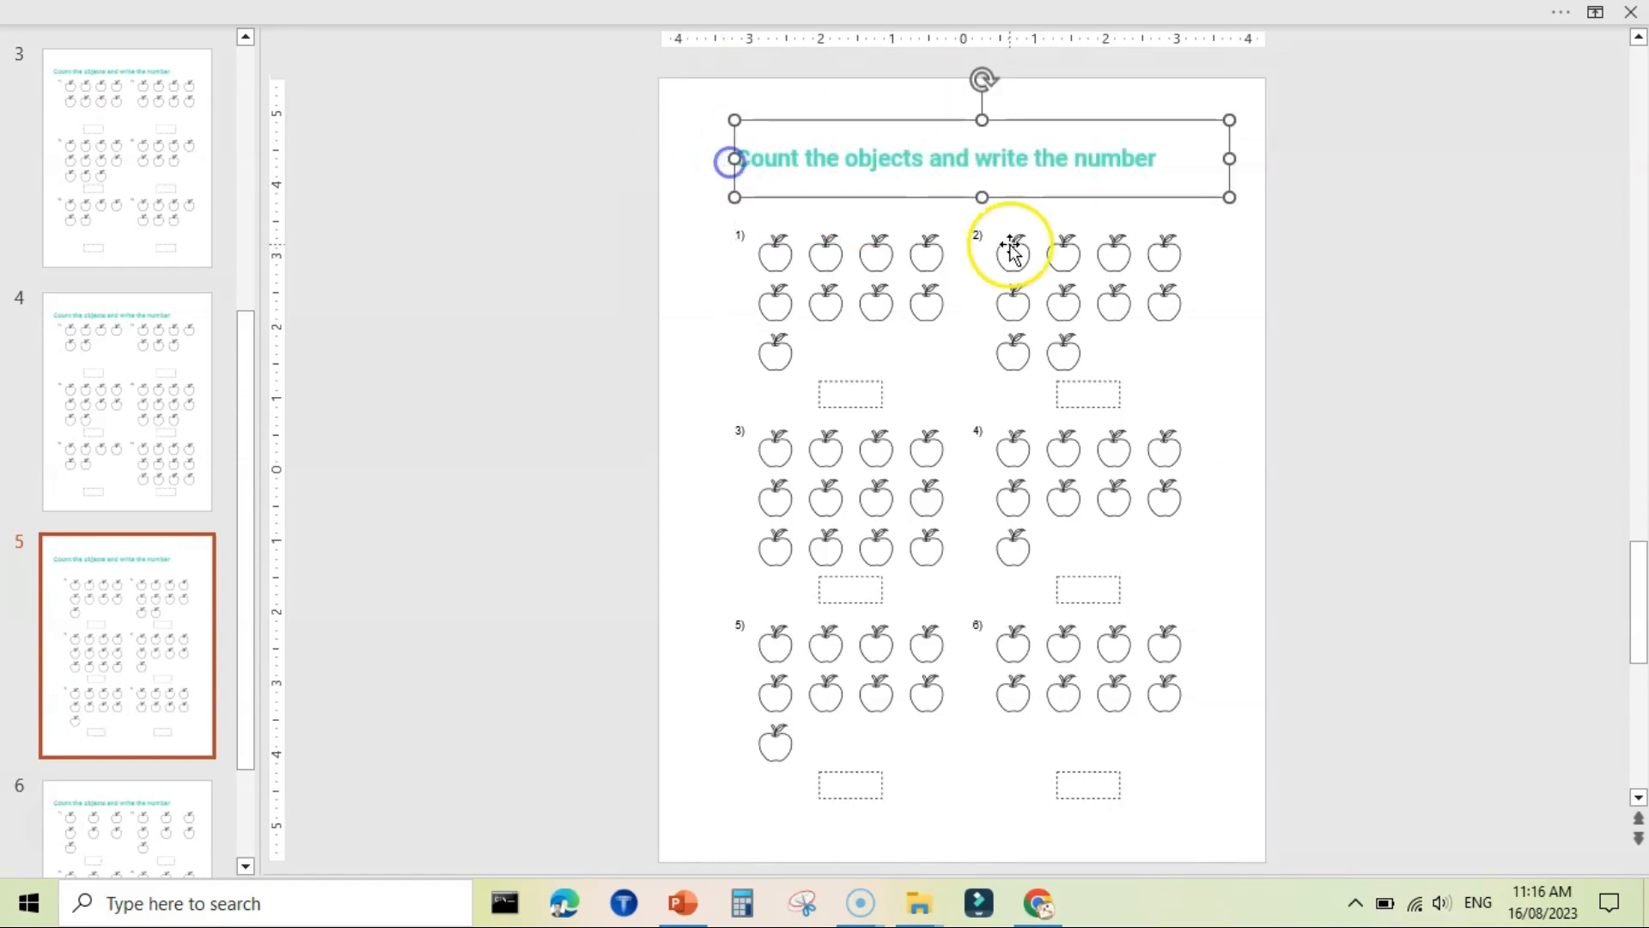
pyautogui.click(1306, 314)
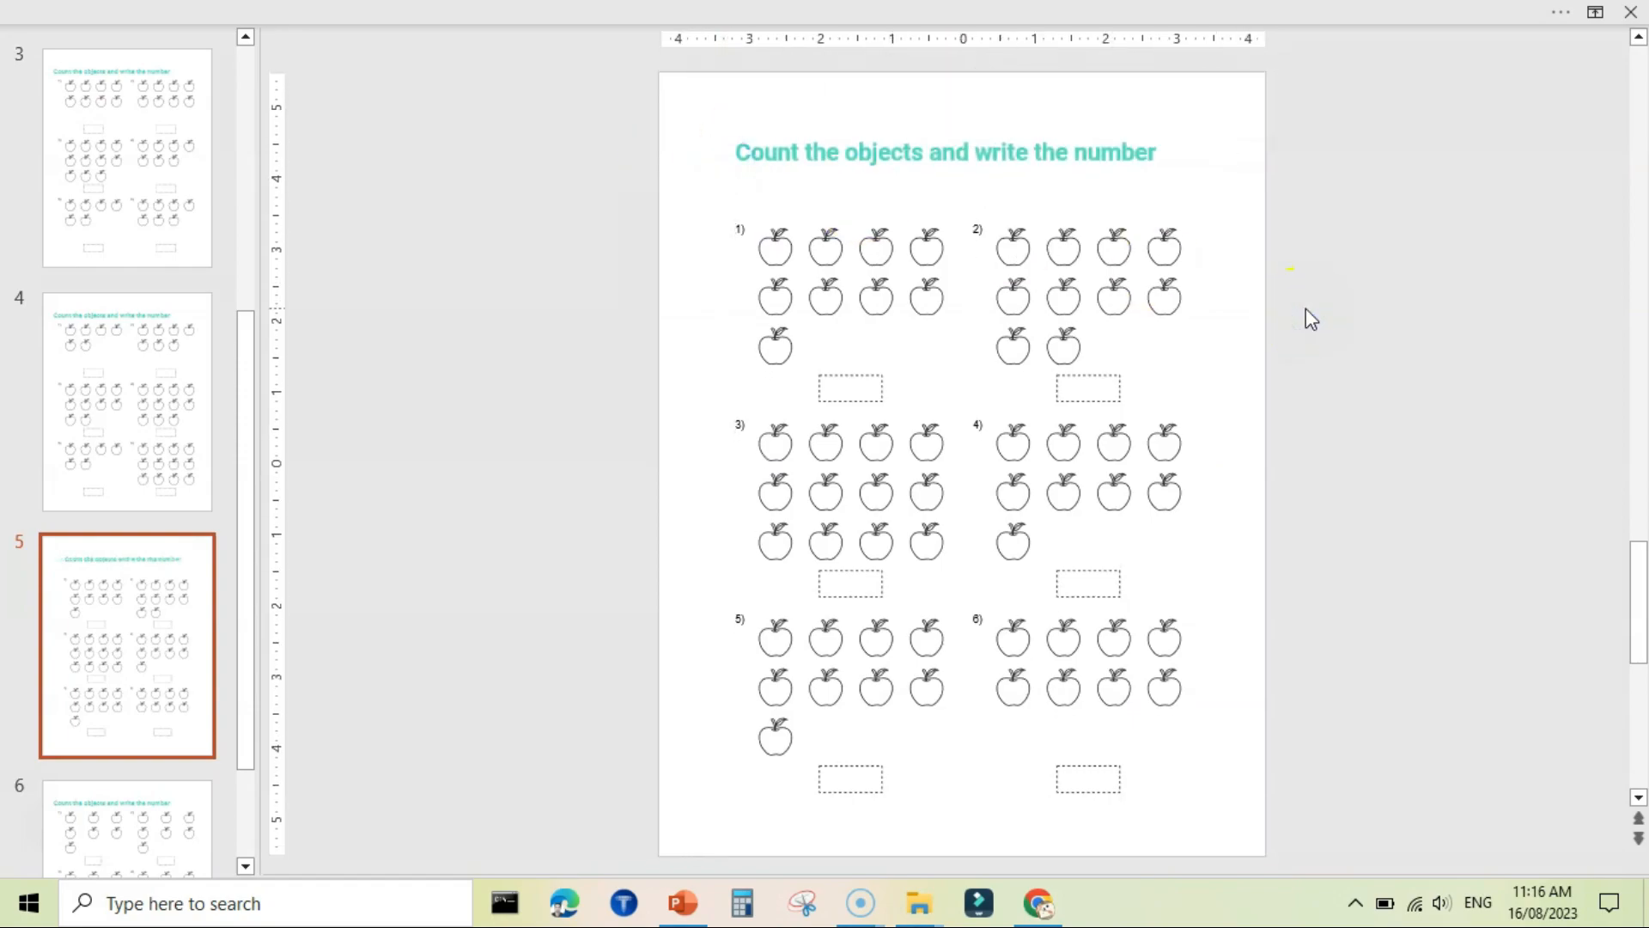
pyautogui.click(1295, 369)
# Switch back to the worksheet generator in Chrome and add the outlined cube-stack template from Count By Blocks to blank page 2.
pyautogui.click(1040, 900)
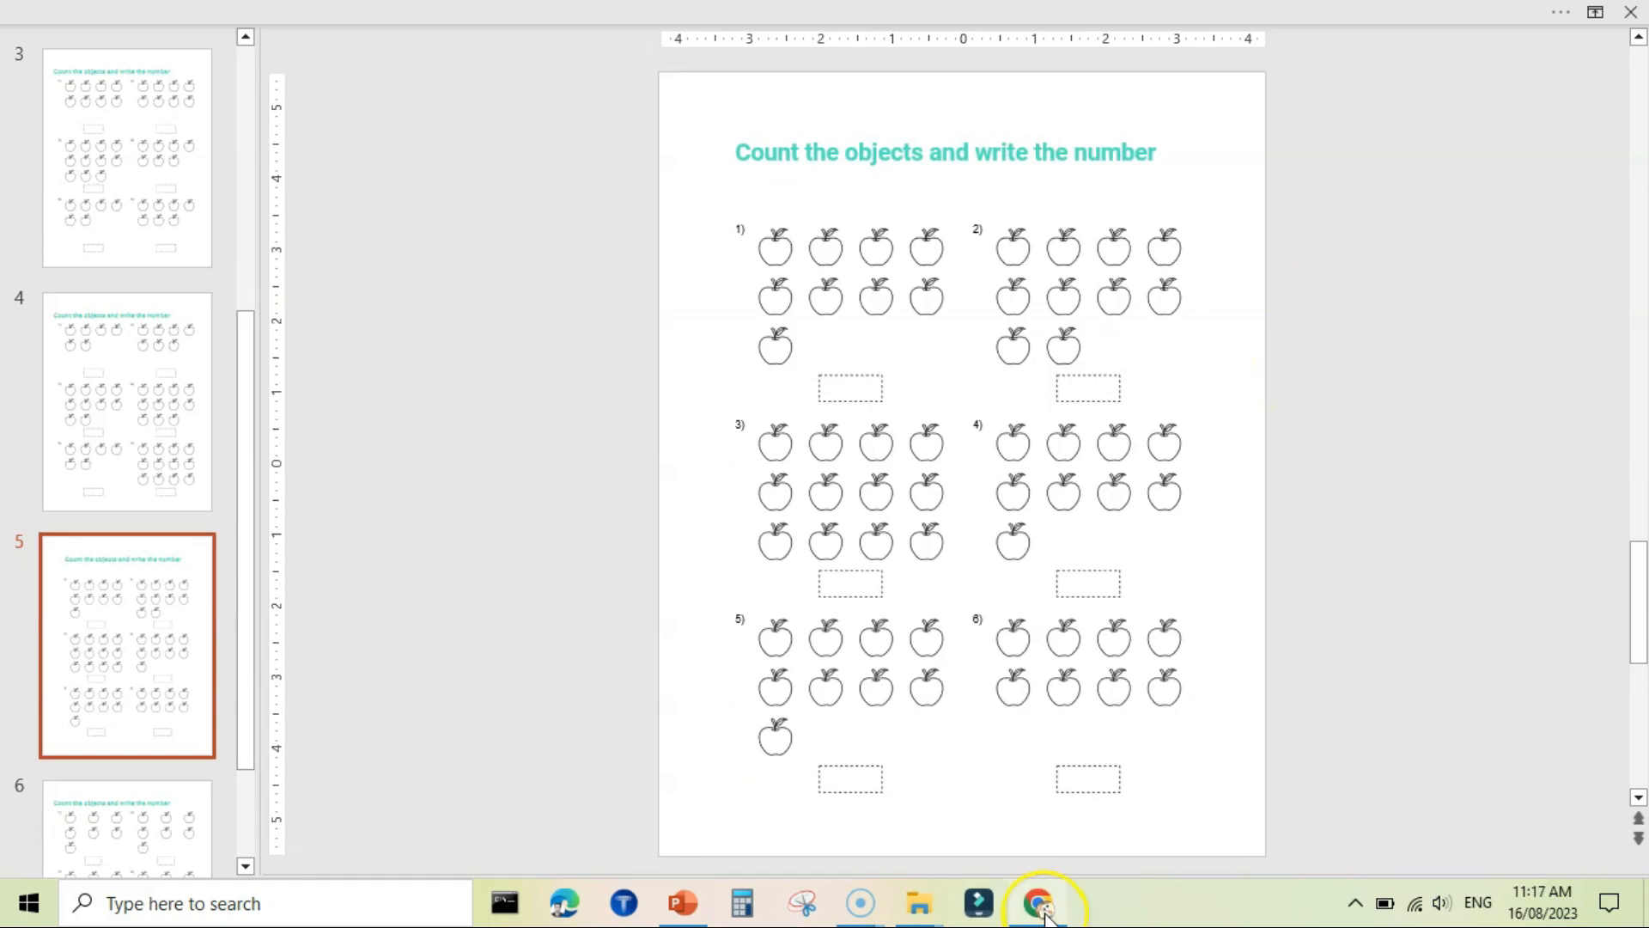
pyautogui.click(755, 389)
pyautogui.click(659, 347)
pyautogui.scroll(-5, 1169, 257)
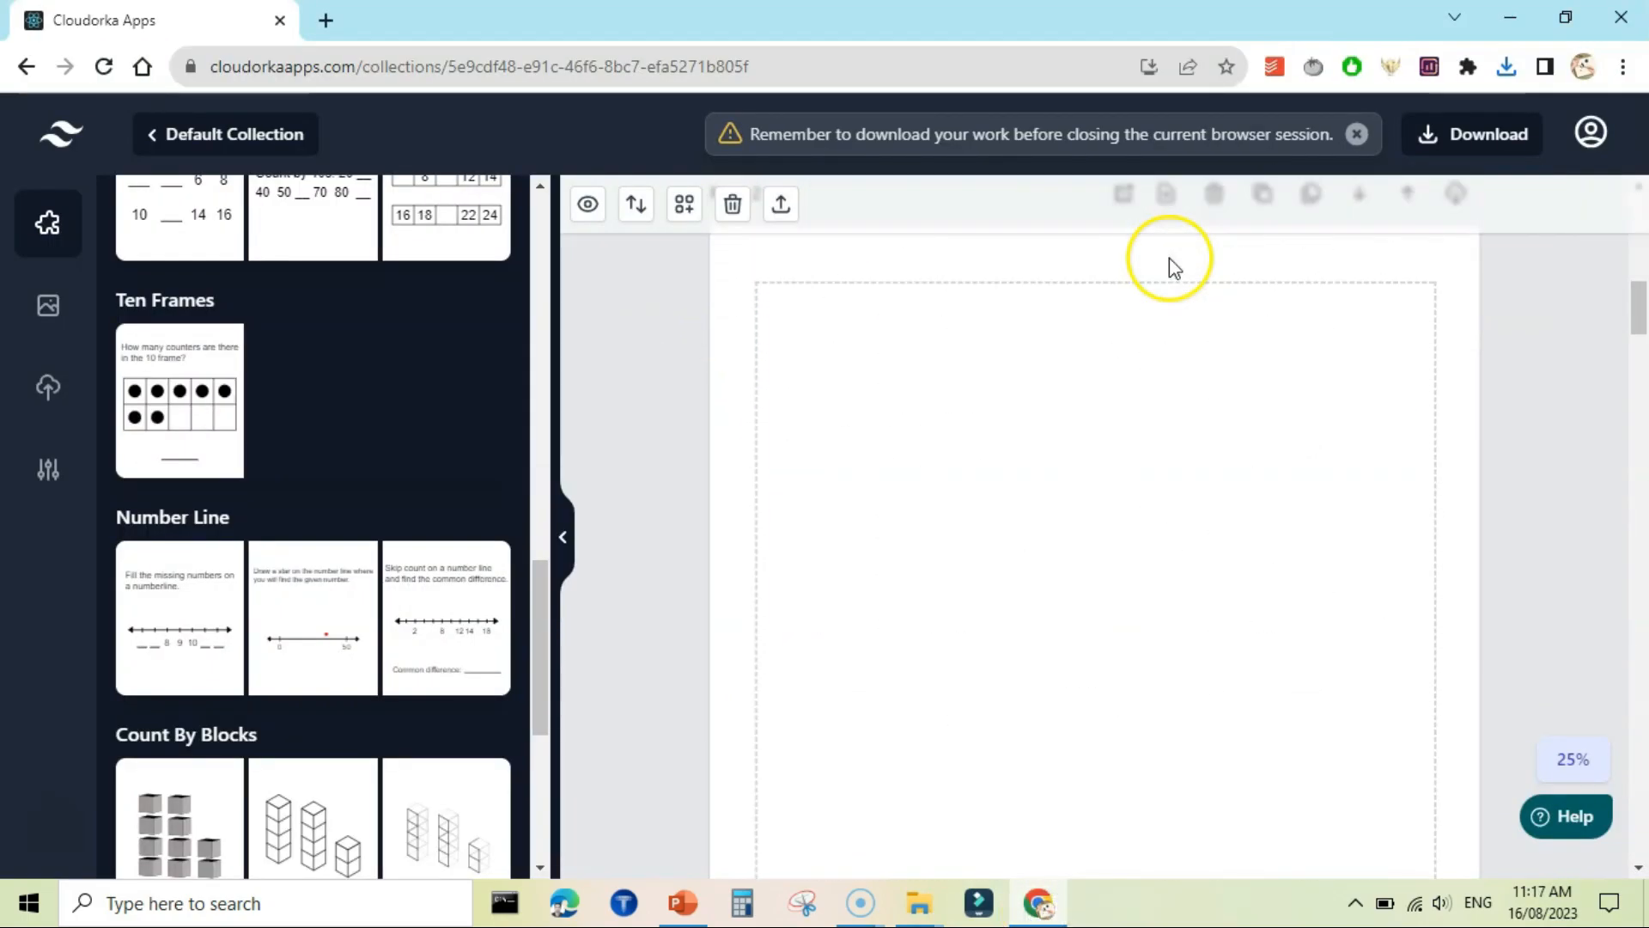
pyautogui.click(1573, 759)
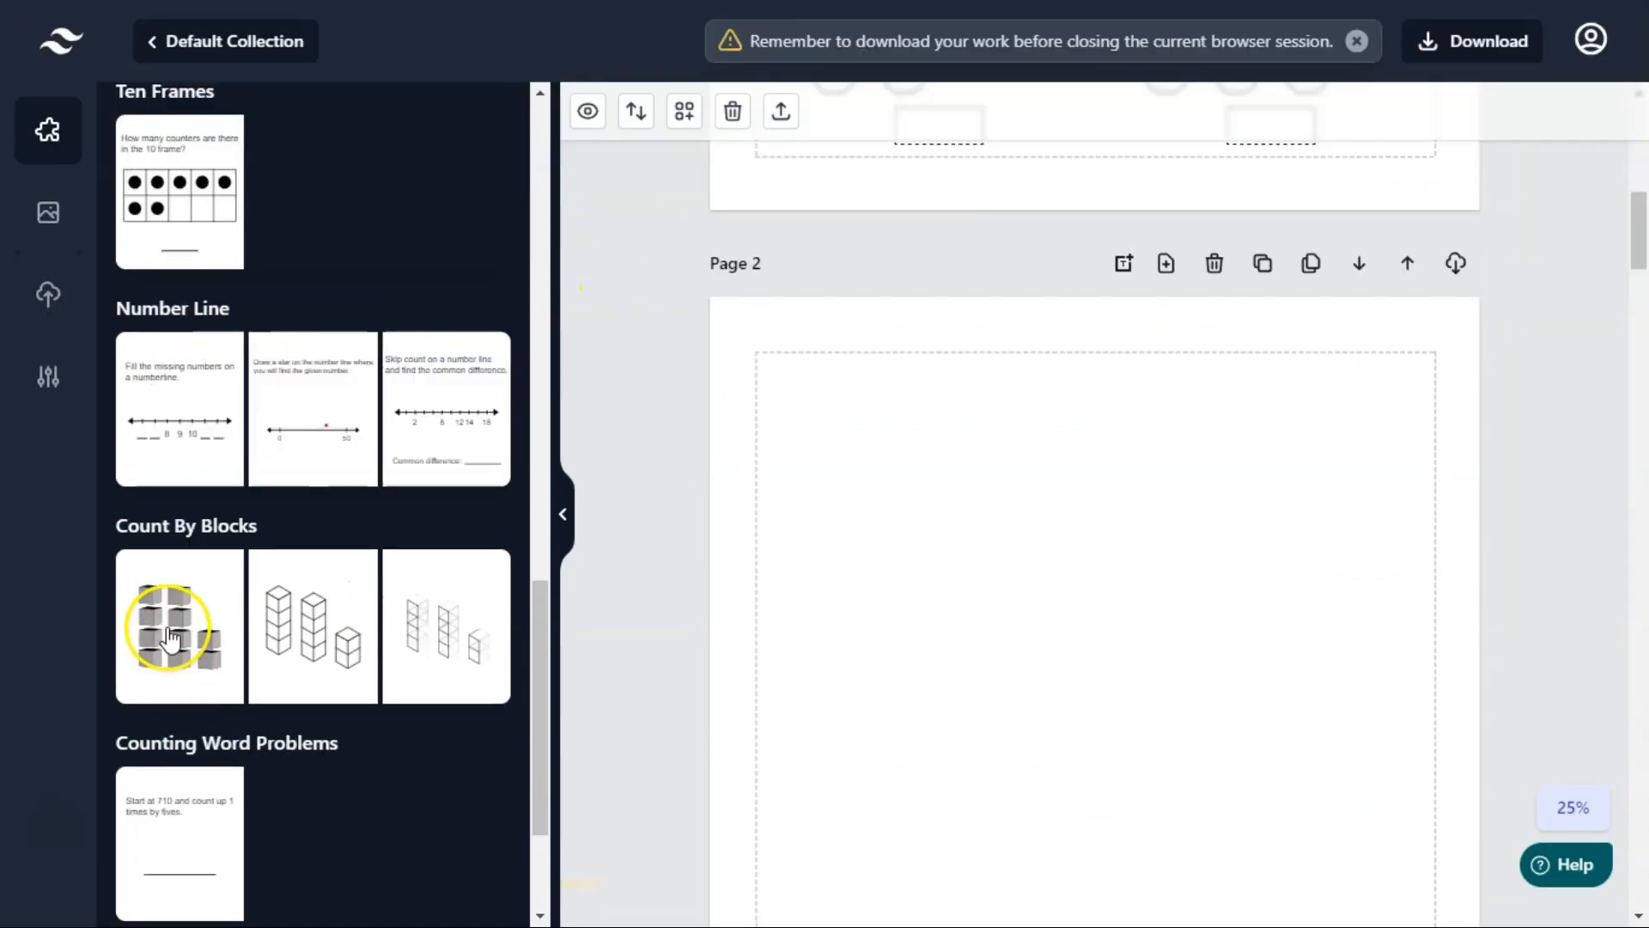
pyautogui.click(279, 618)
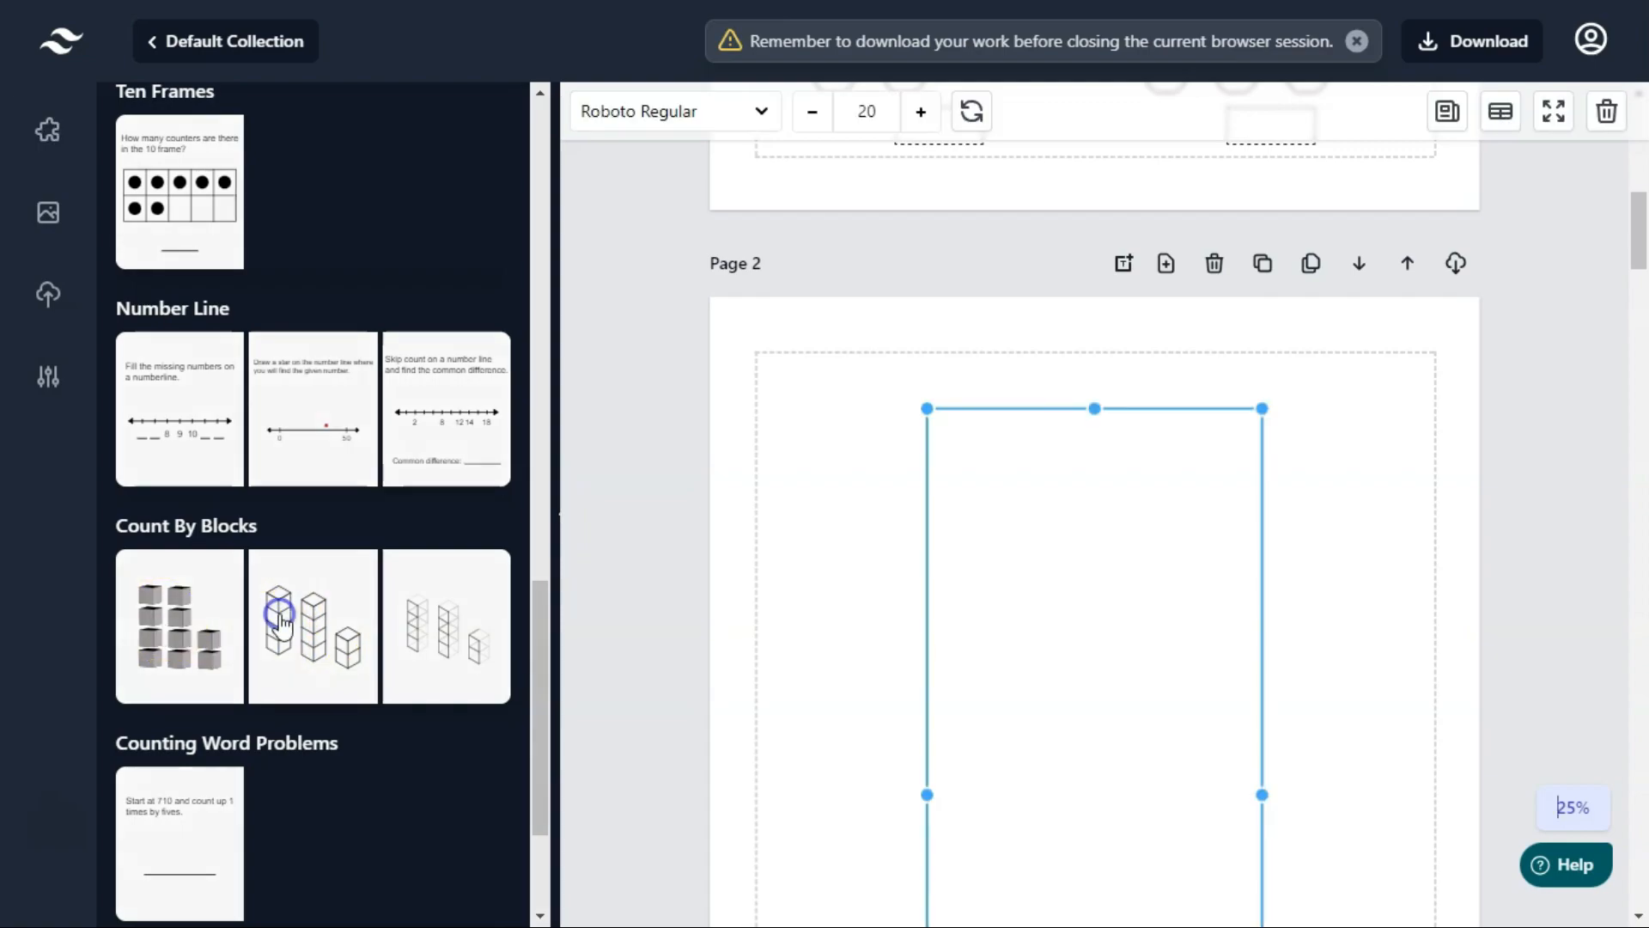
pyautogui.moveTo(1637, 249)
pyautogui.mouseDown()
pyautogui.moveTo(1640, 305)
pyautogui.moveTo(1632, 258)
pyautogui.mouseUp()
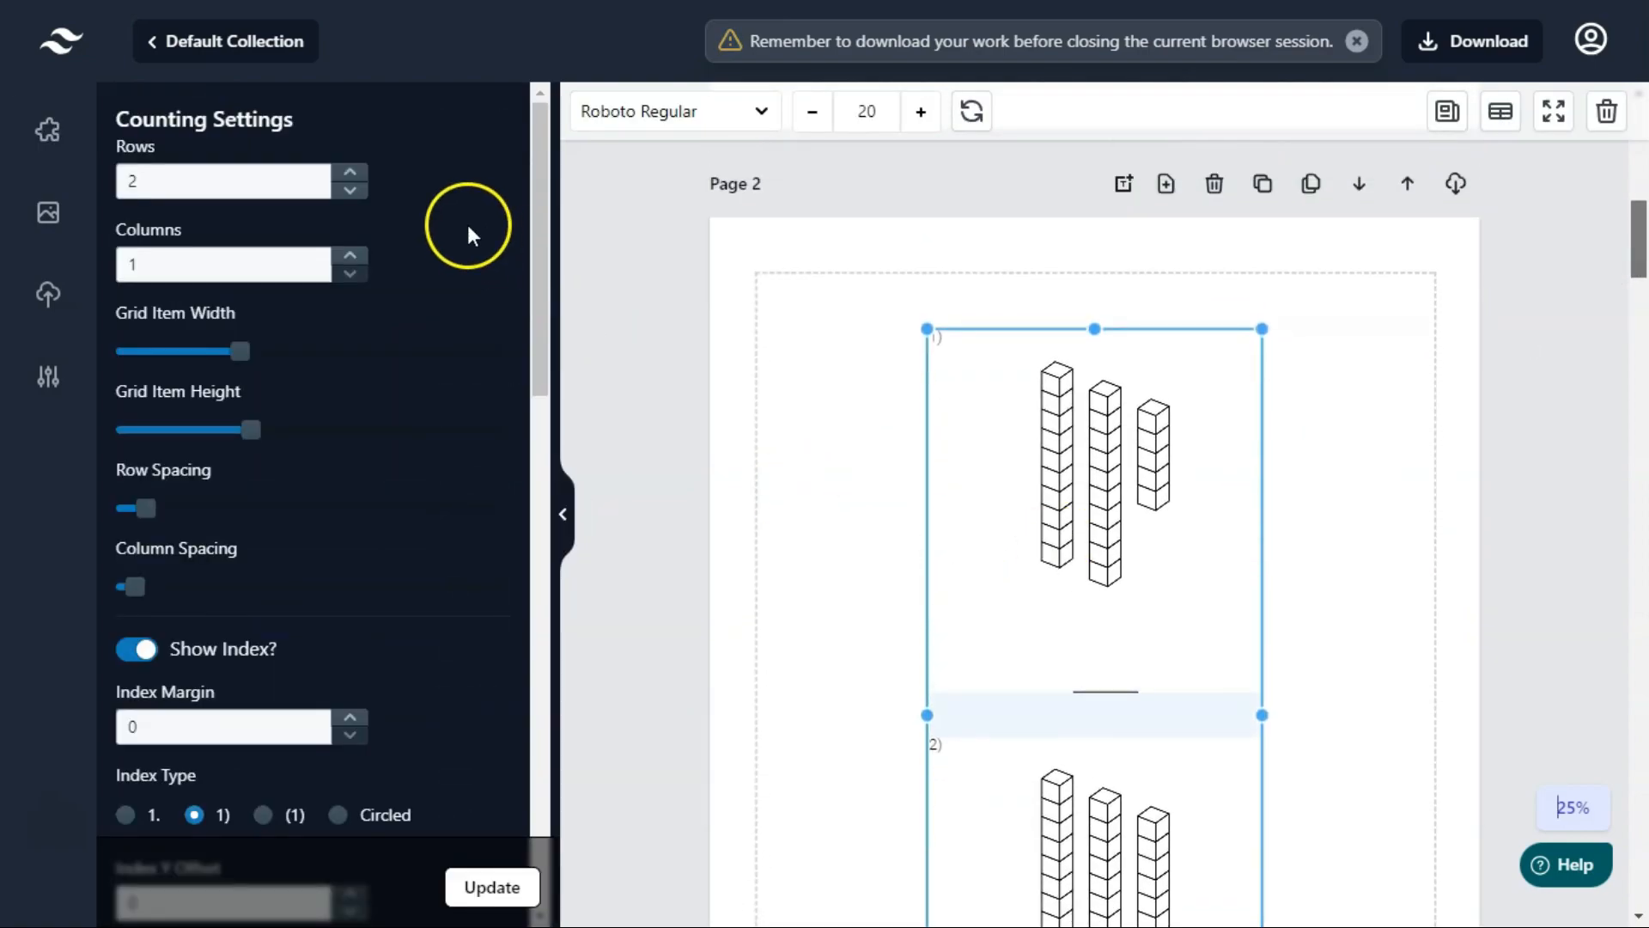
# Set the block grid to 2 columns, then scale it down and center it within page 2's margins.
pyautogui.click(350, 255)
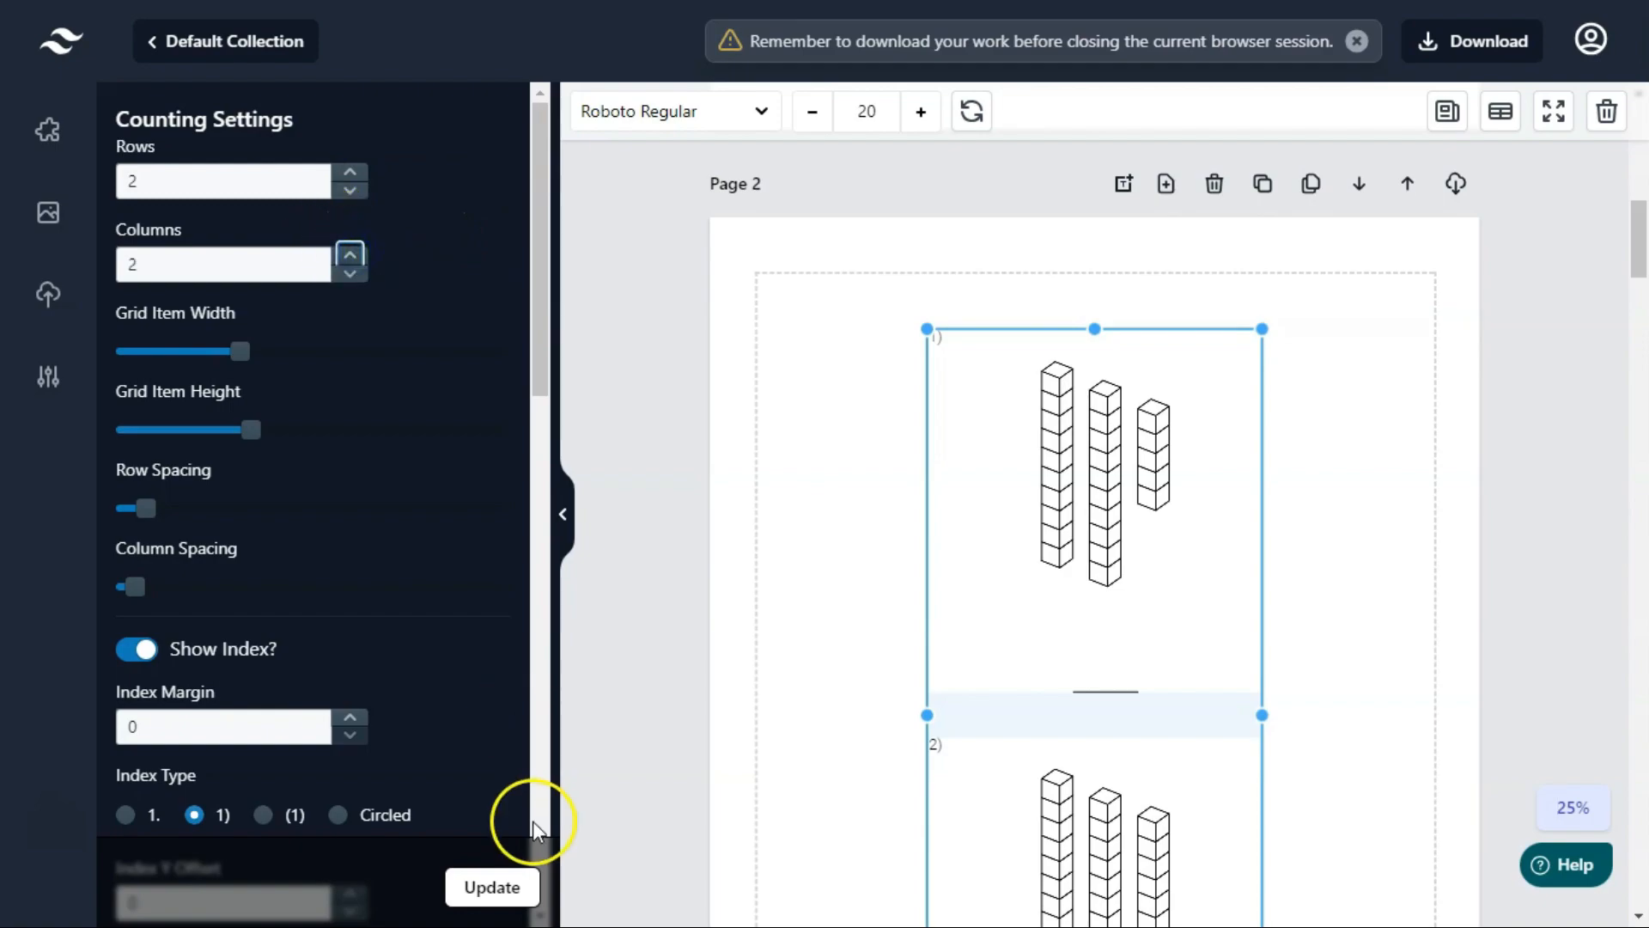
pyautogui.click(488, 885)
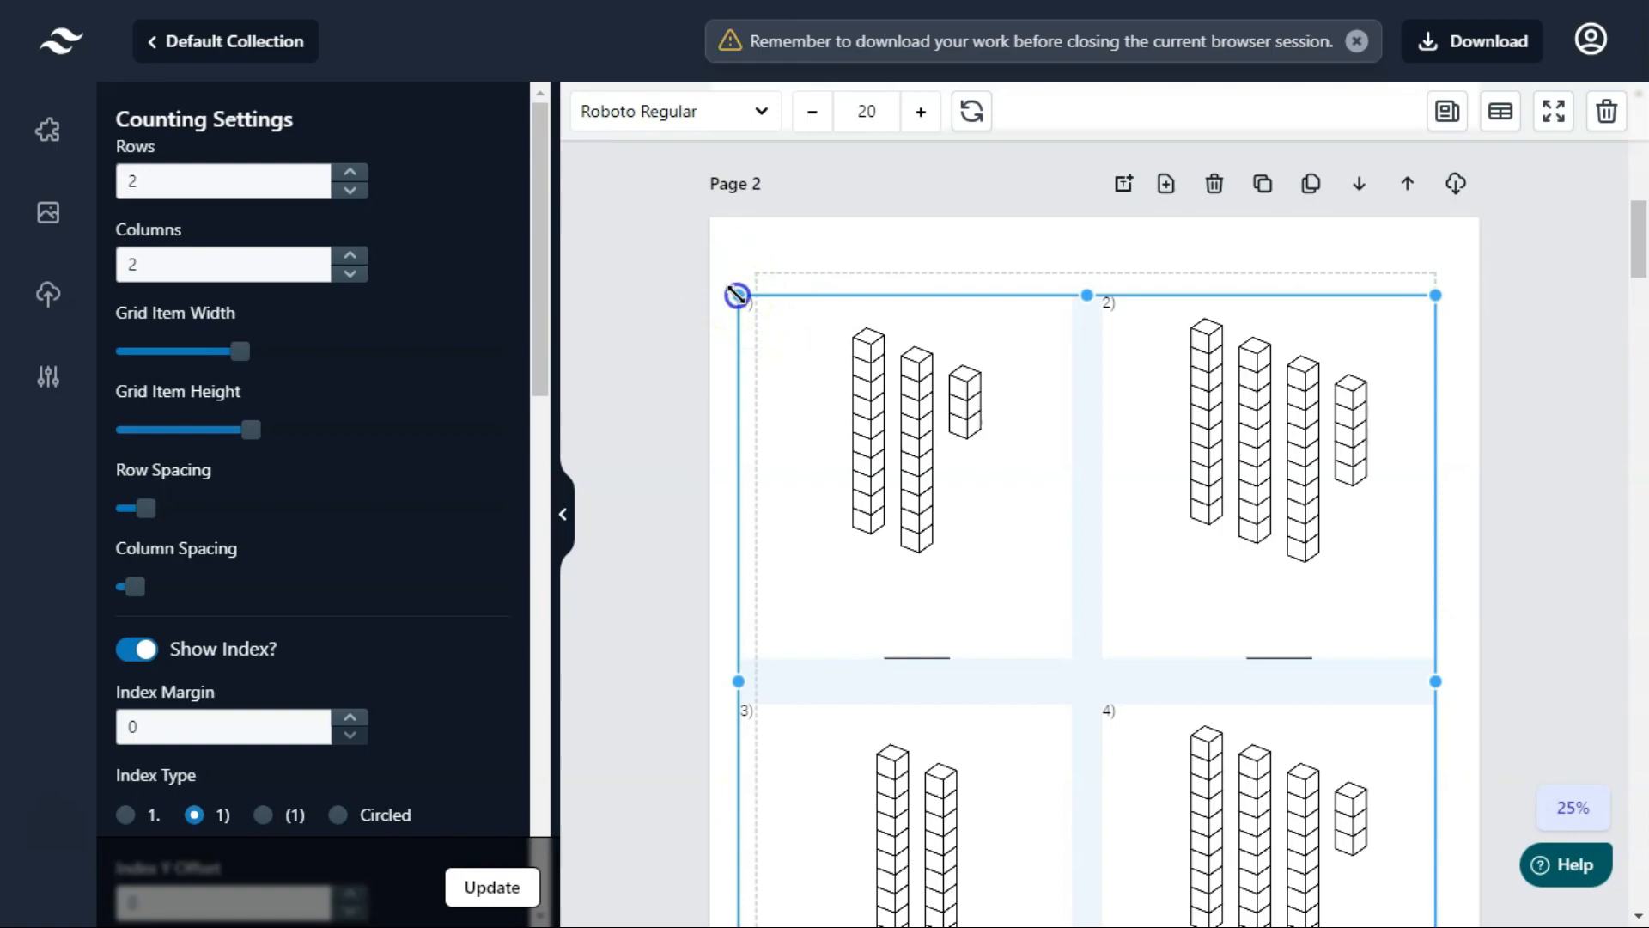
pyautogui.moveTo(736, 295); pyautogui.dragTo(861, 359)
pyautogui.moveTo(1268, 589); pyautogui.dragTo(1231, 602)
# Check the related question options for page 2's block grid and close them.
pyautogui.moveTo(1638, 211); pyautogui.dragTo(1628, 186)
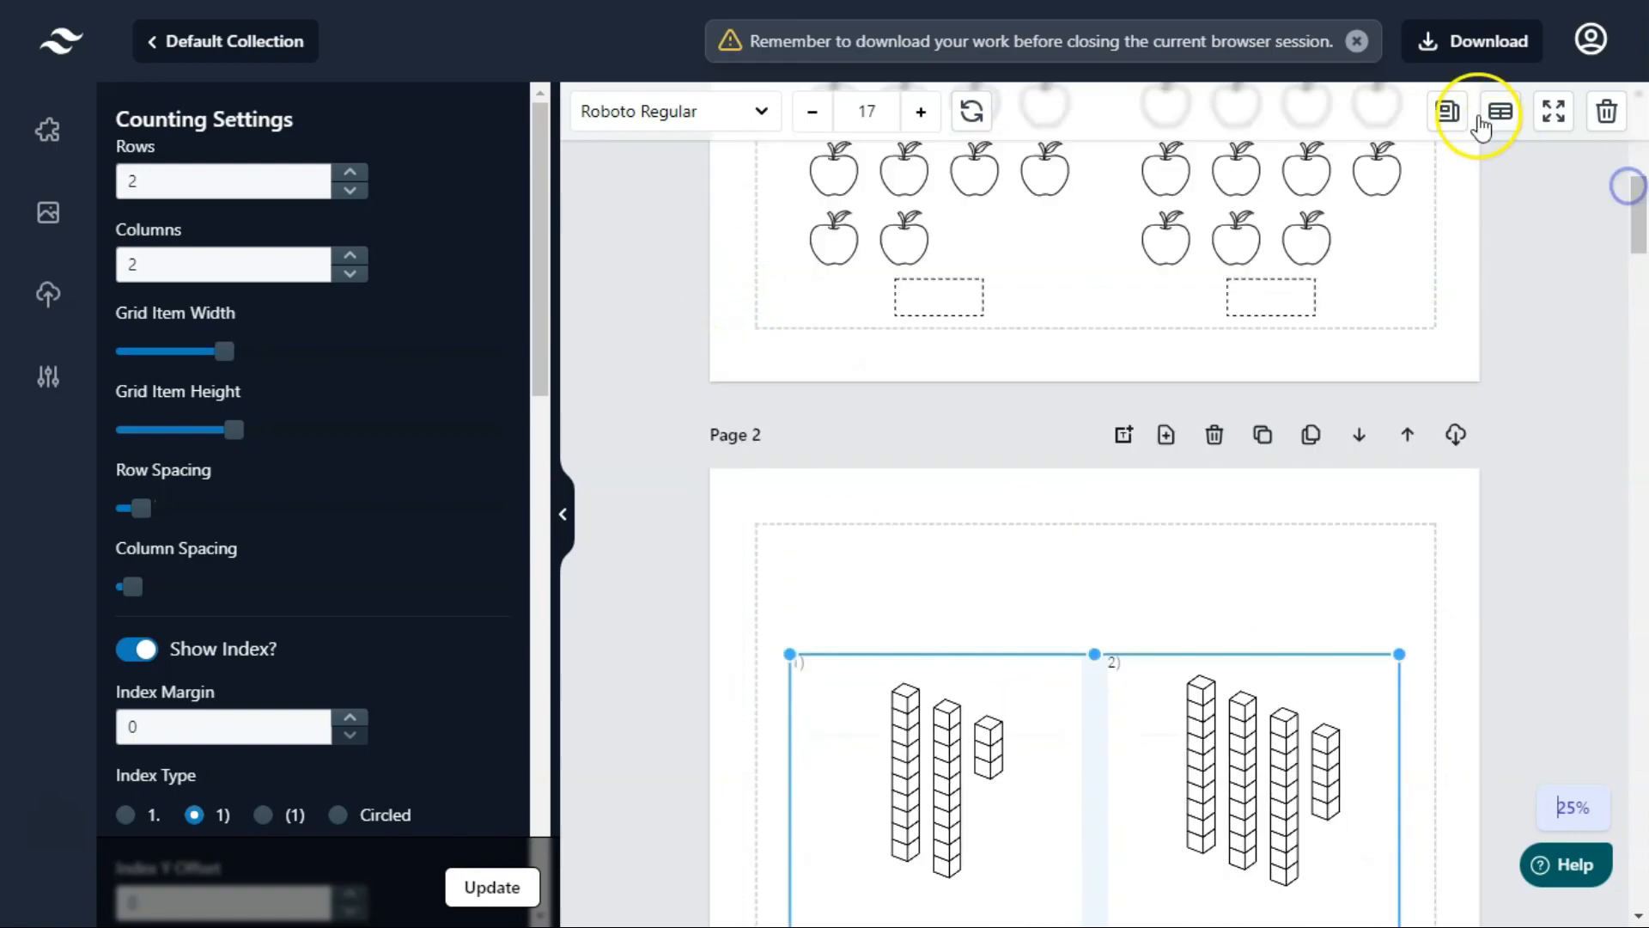
pyautogui.click(1447, 112)
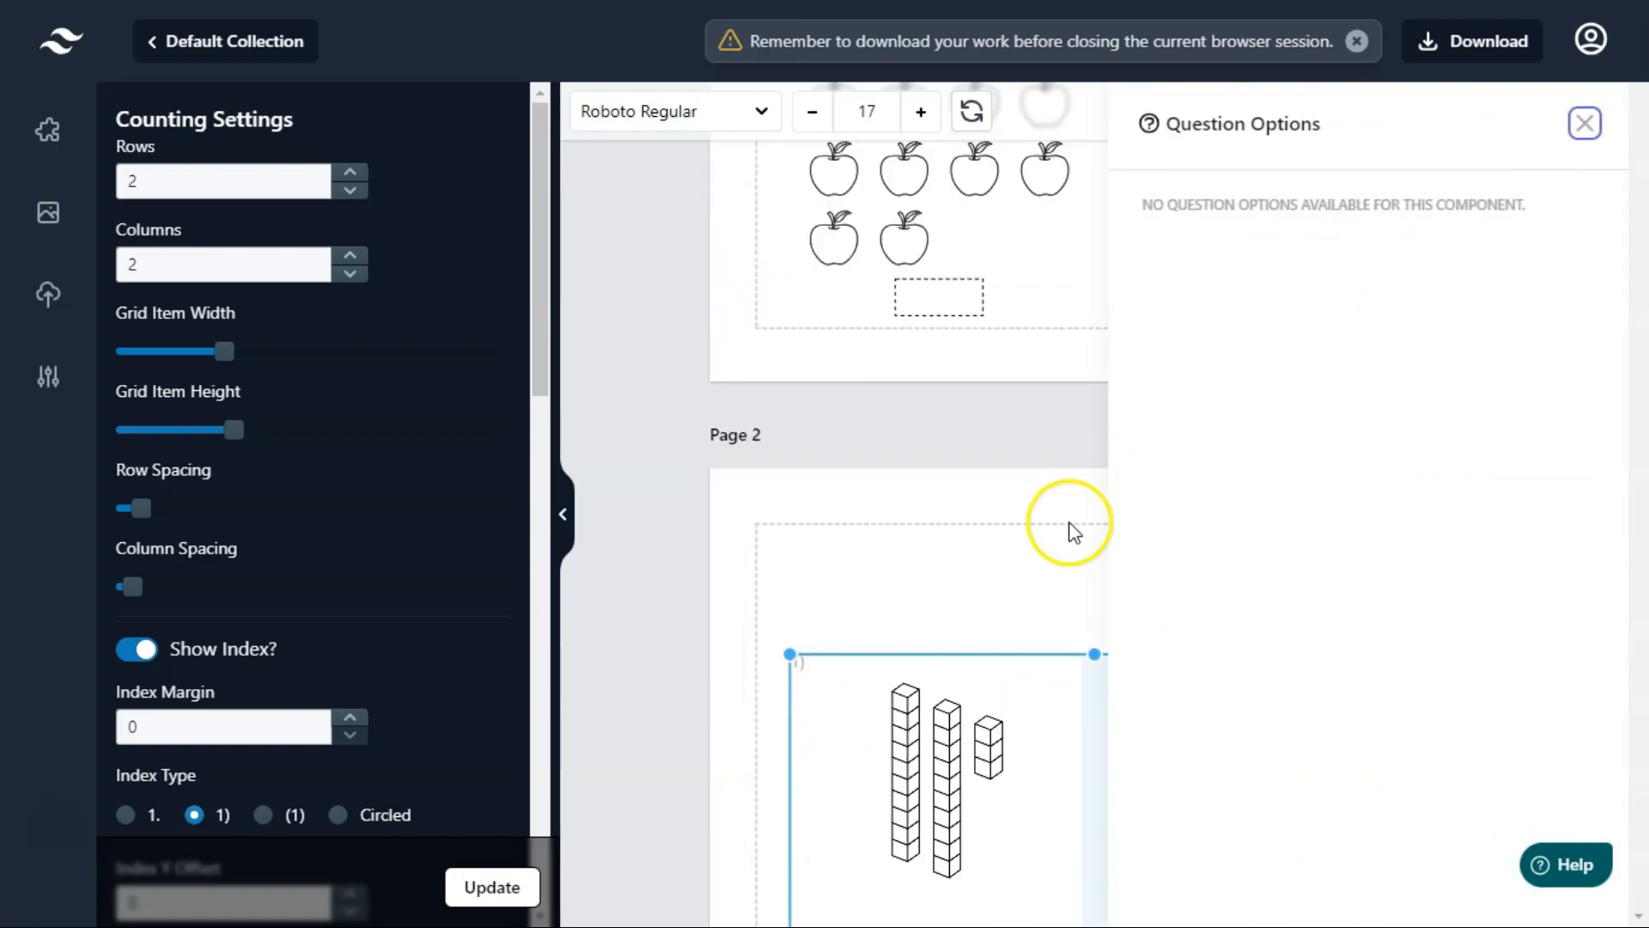
pyautogui.click(965, 737)
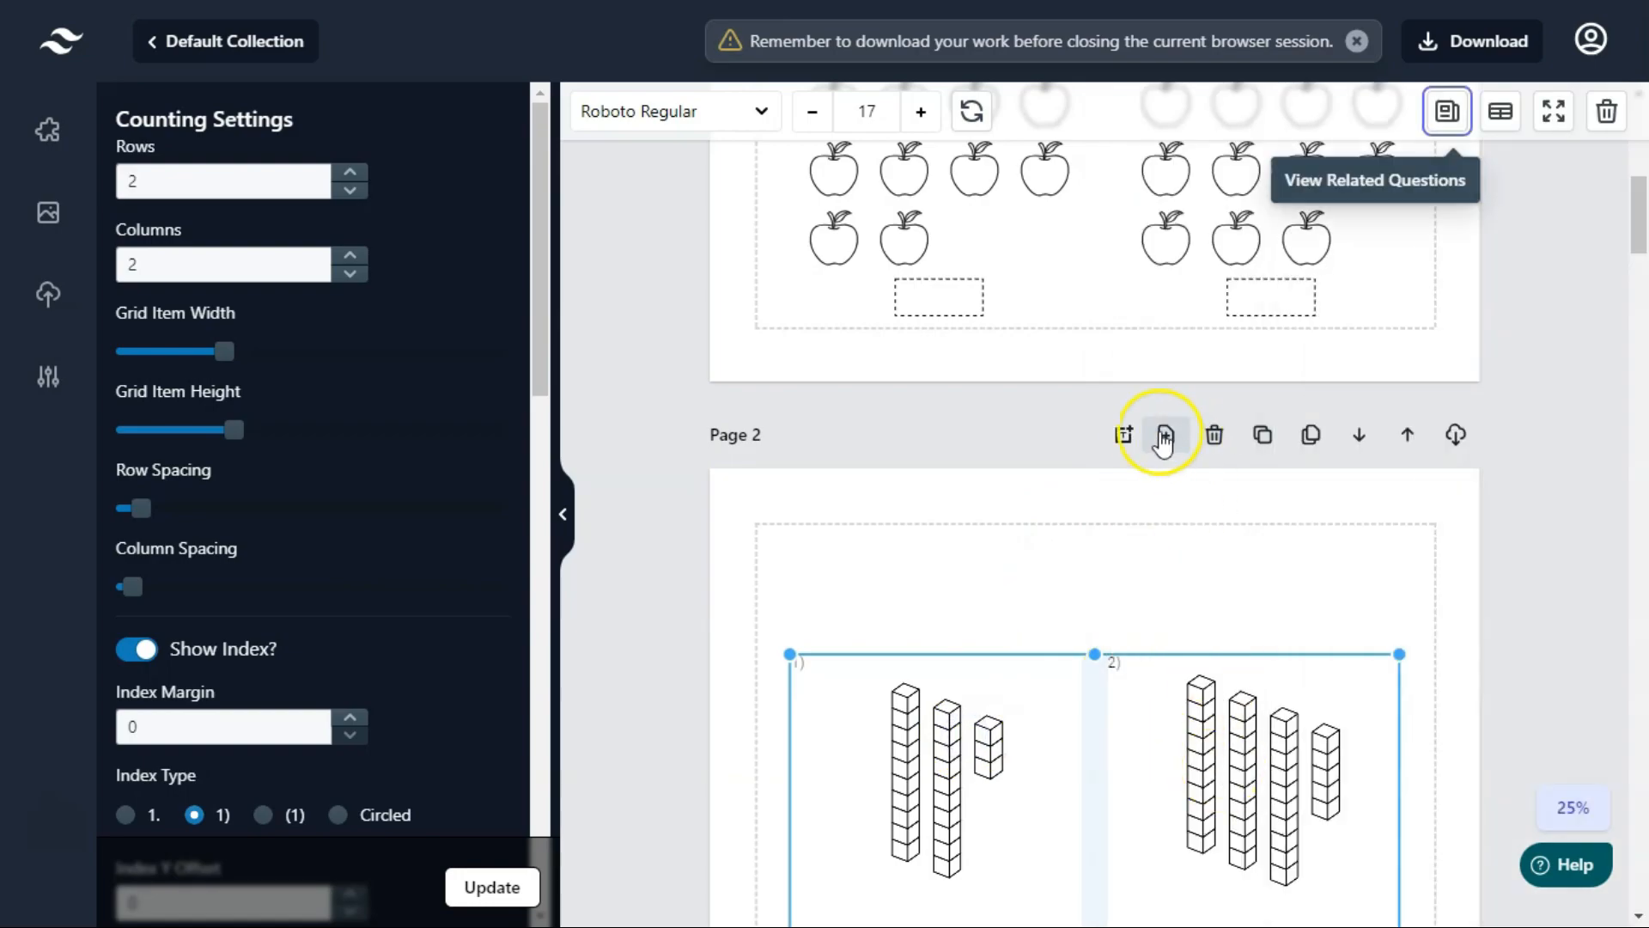
# Add the heading "Count and write the number of blocks" above the block grid on page 2.
pyautogui.click(1124, 434)
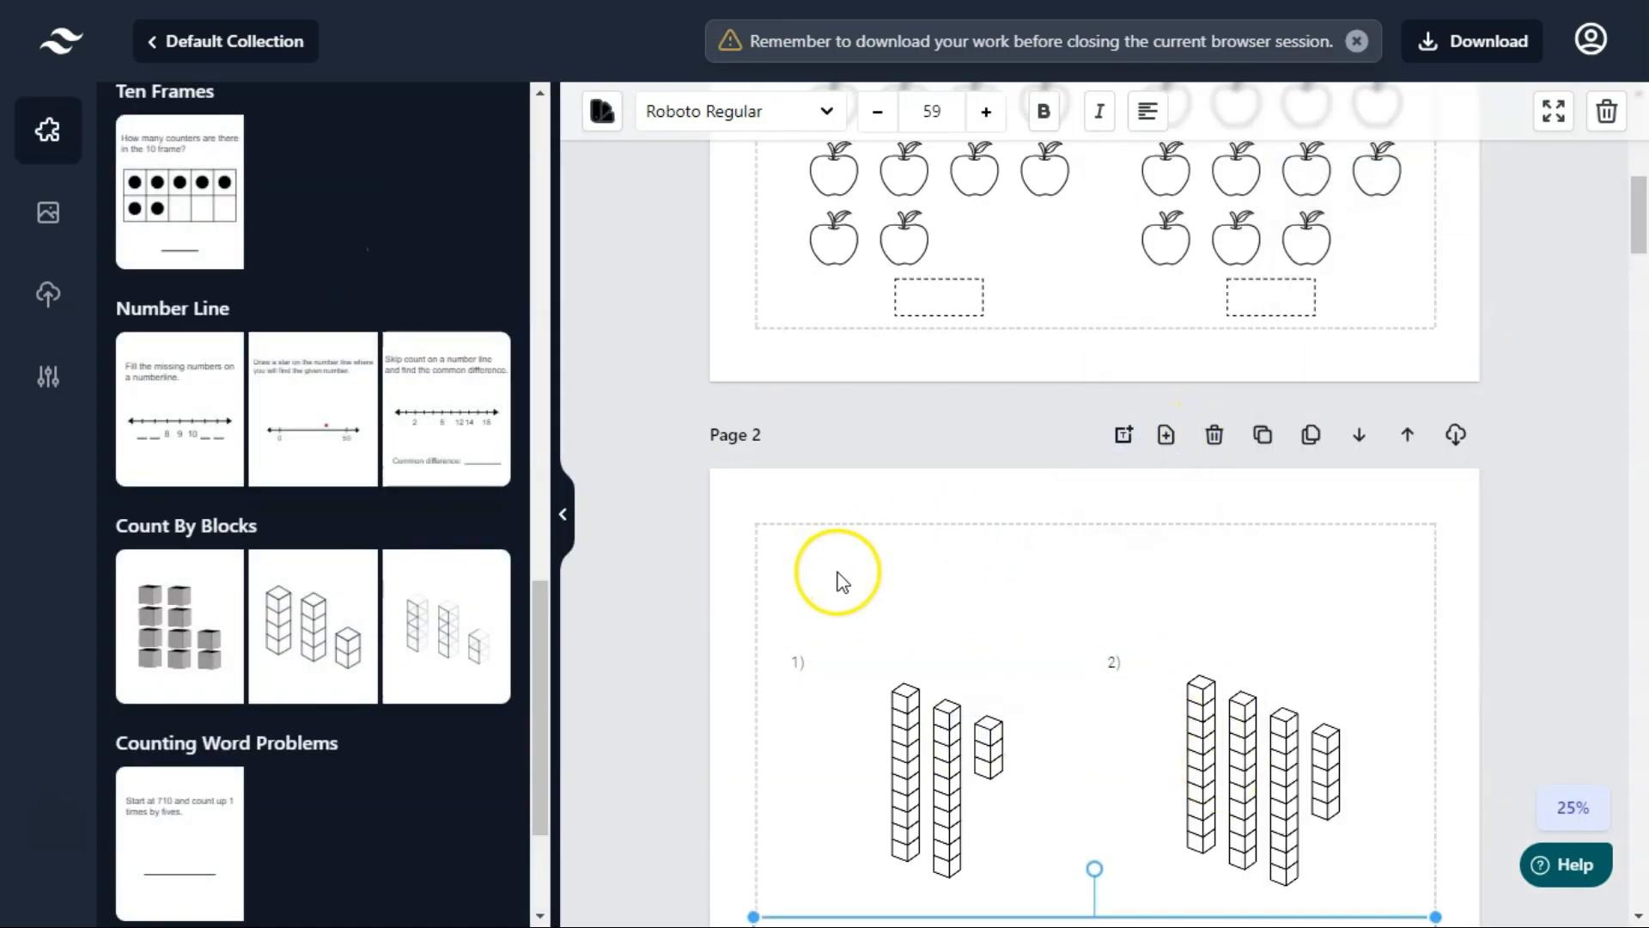
pyautogui.moveTo(1638, 231); pyautogui.dragTo(1634, 270)
pyautogui.moveTo(1147, 558); pyautogui.dragTo(1152, 276)
pyautogui.scroll(4, 1151, 276)
pyautogui.click(894, 489)
pyautogui.write('Count and write the number of ')
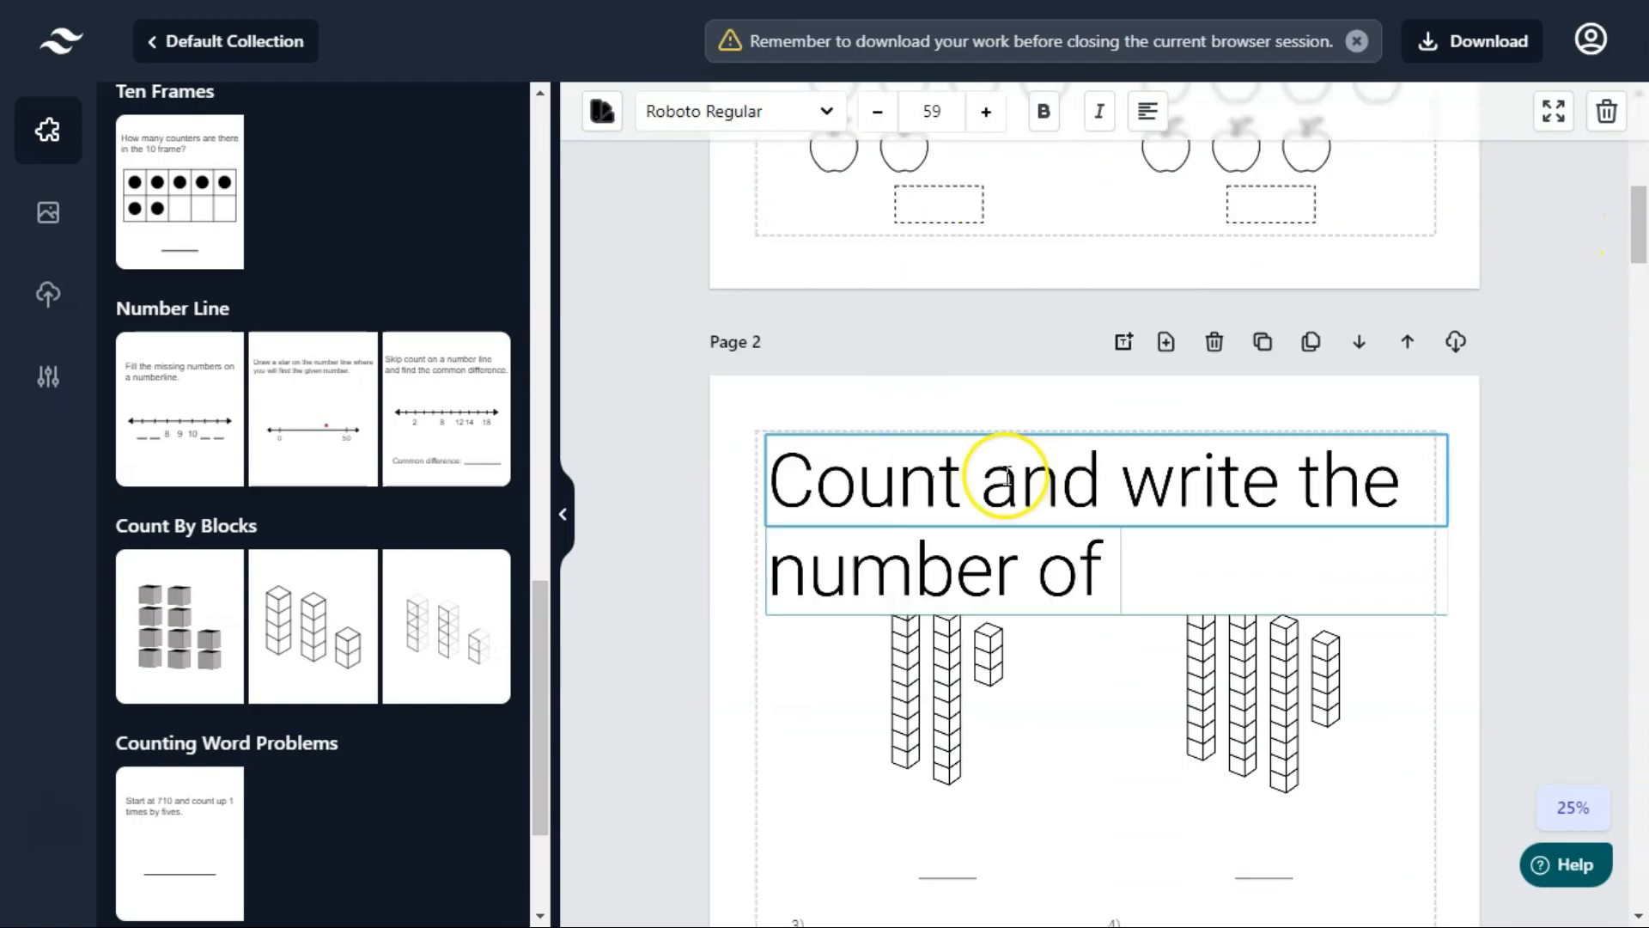
pyautogui.write('blocks')
# Set the font size of page 2's heading to 24.
pyautogui.tripleClick(958, 469)
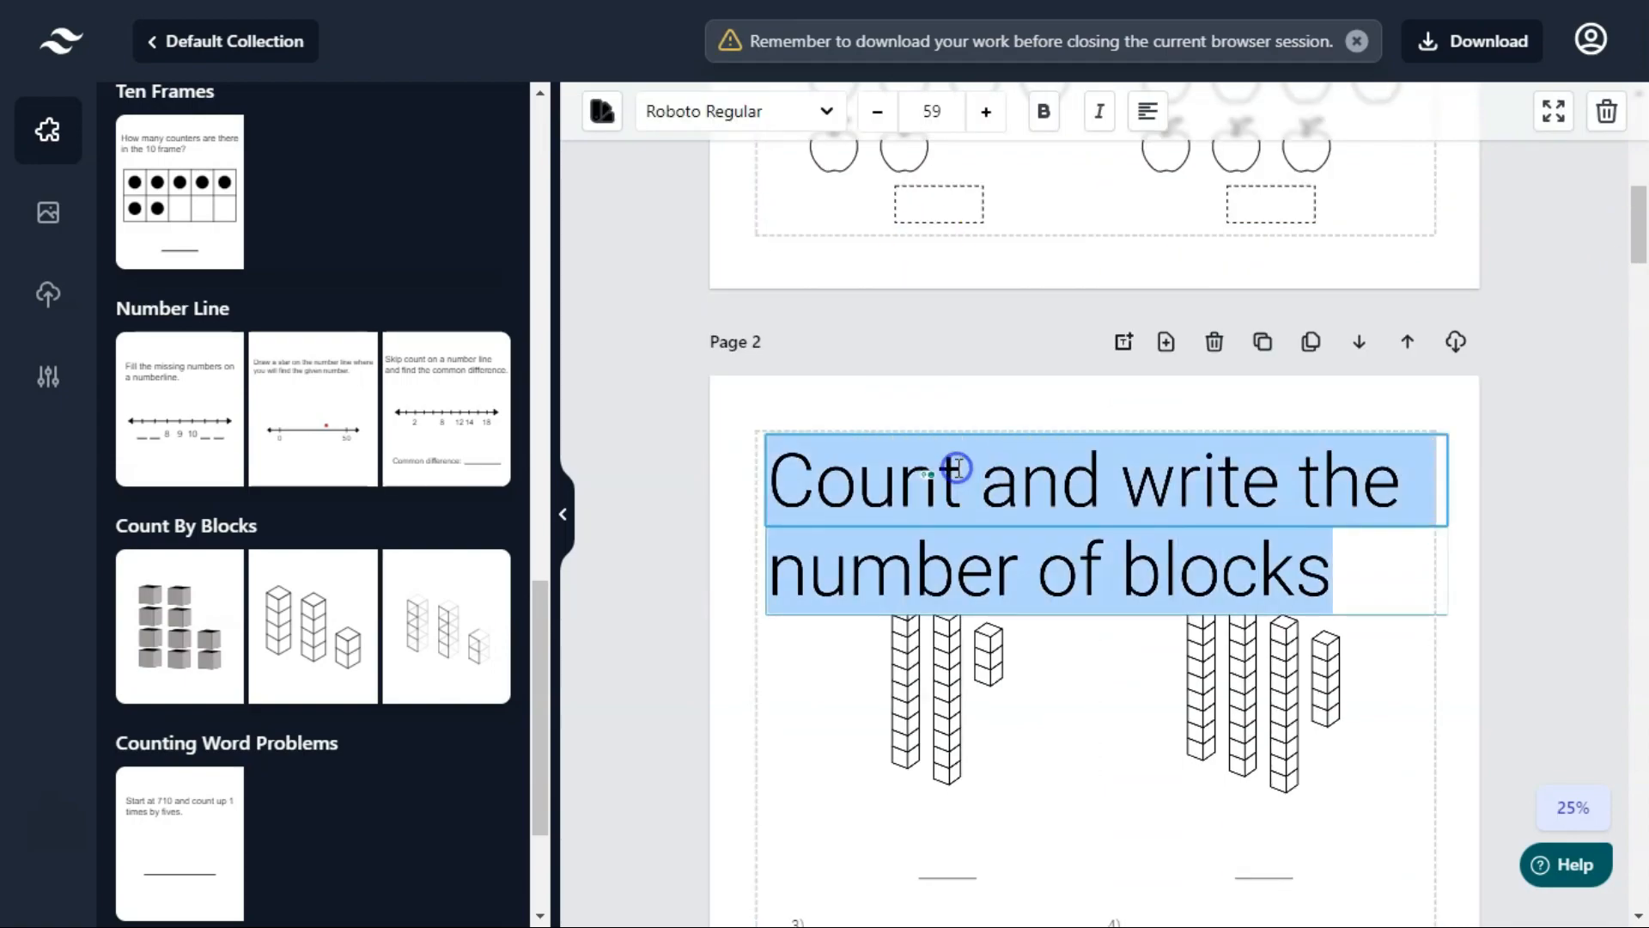
pyautogui.click(935, 114)
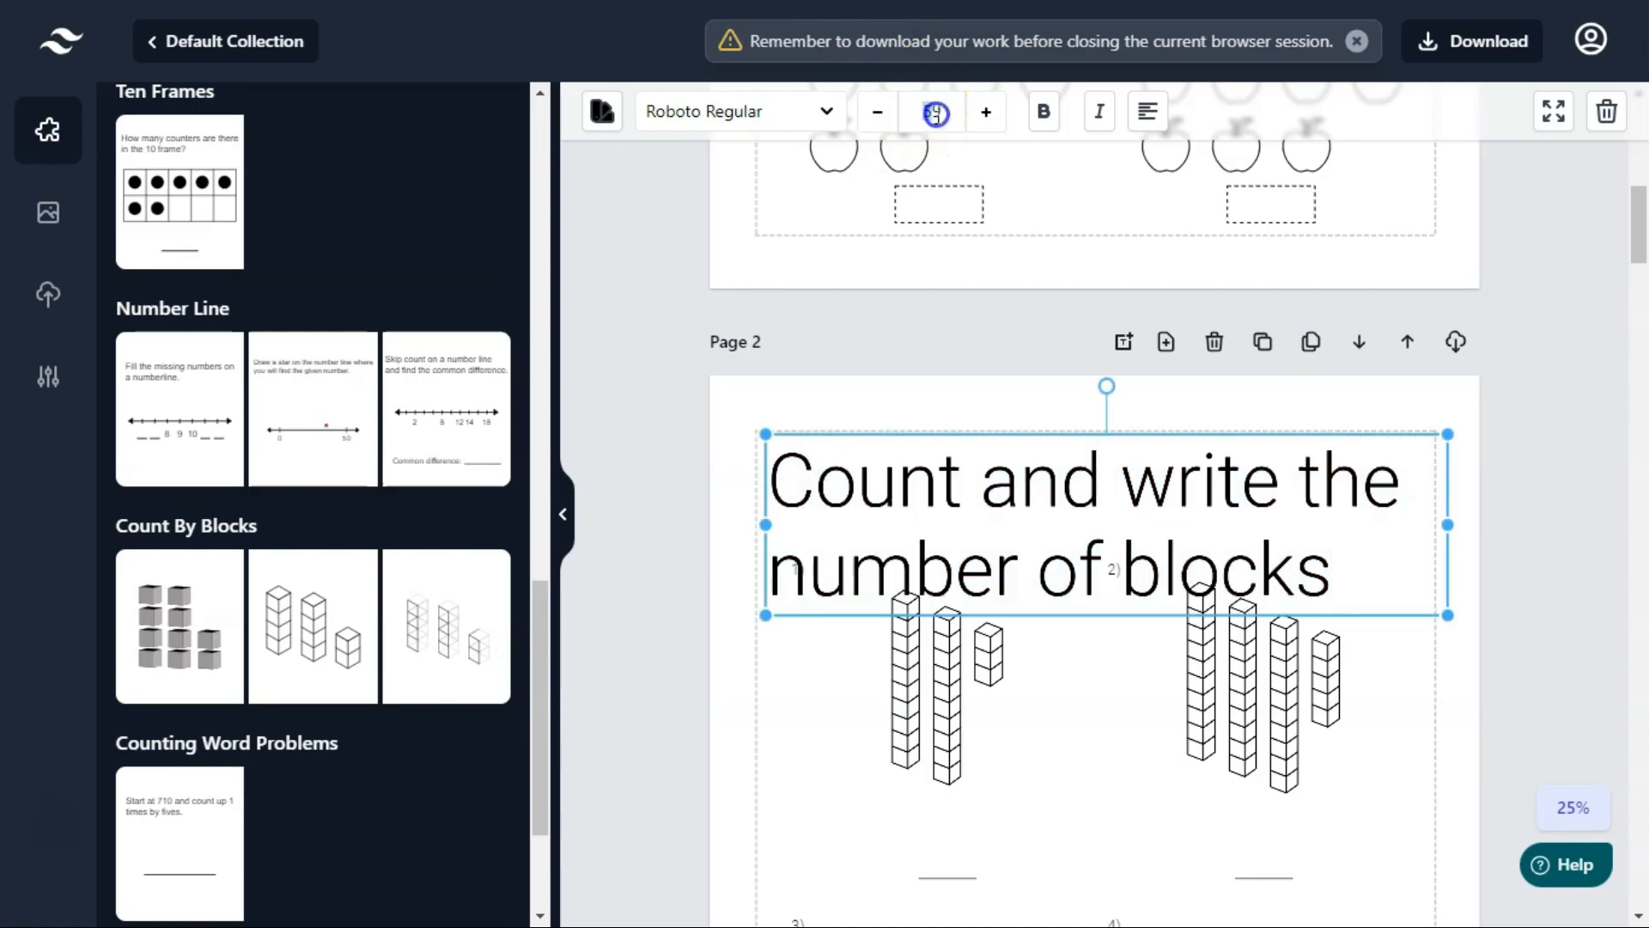
pyautogui.write('24')
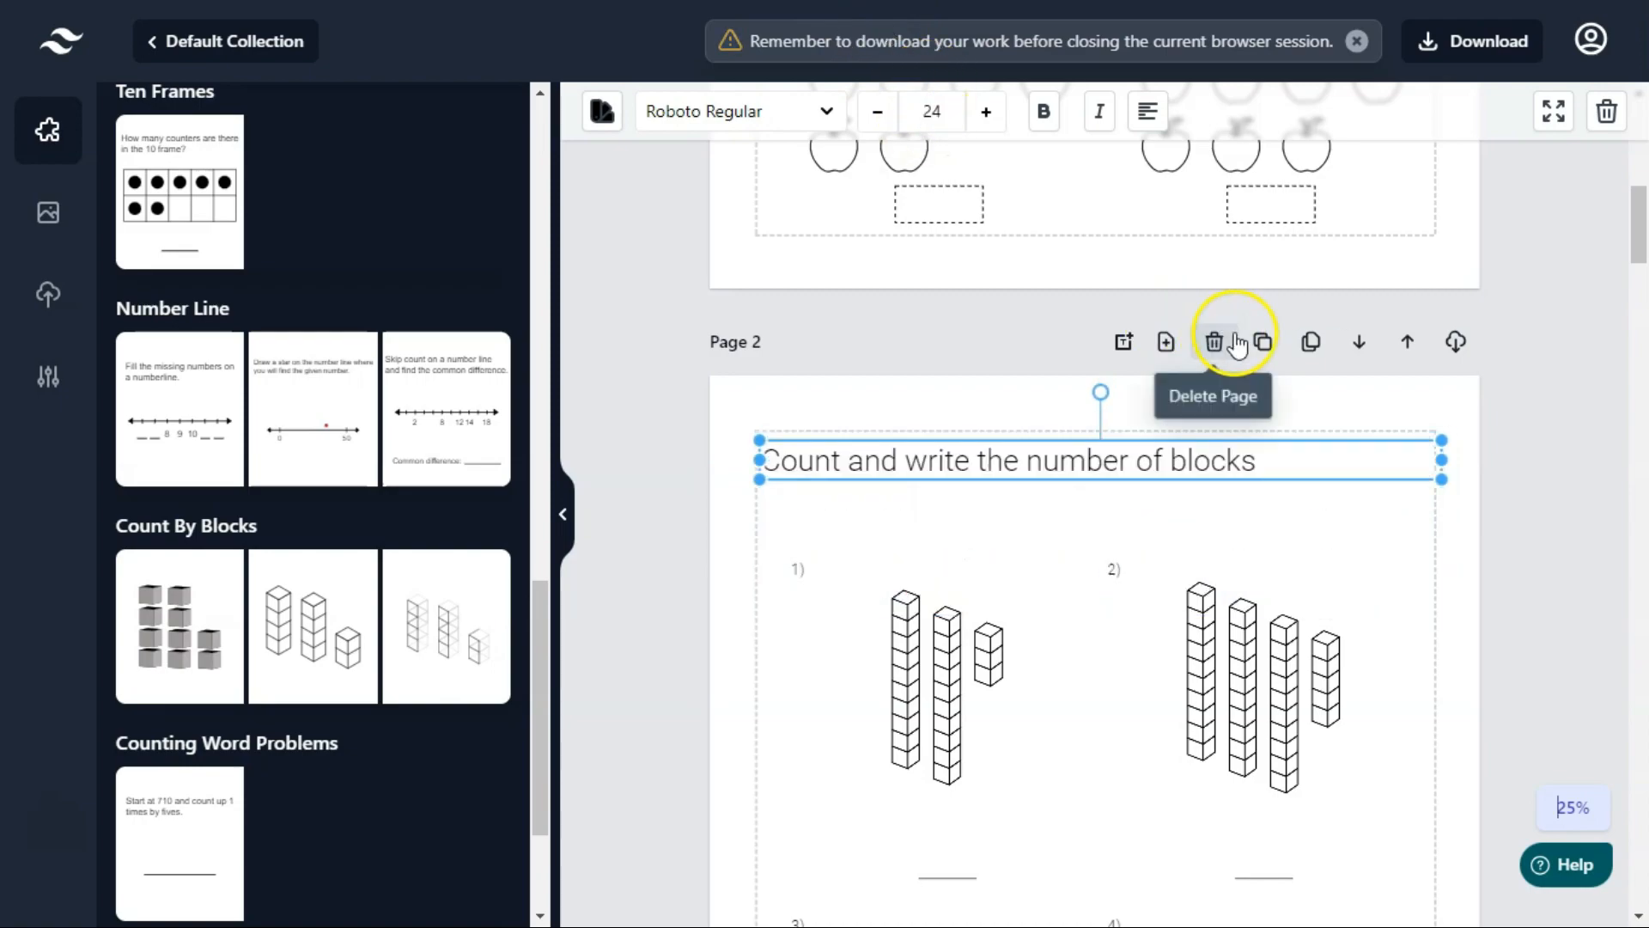
# Duplicate page 2 and regenerate the block data on the original page.
pyautogui.click(1262, 342)
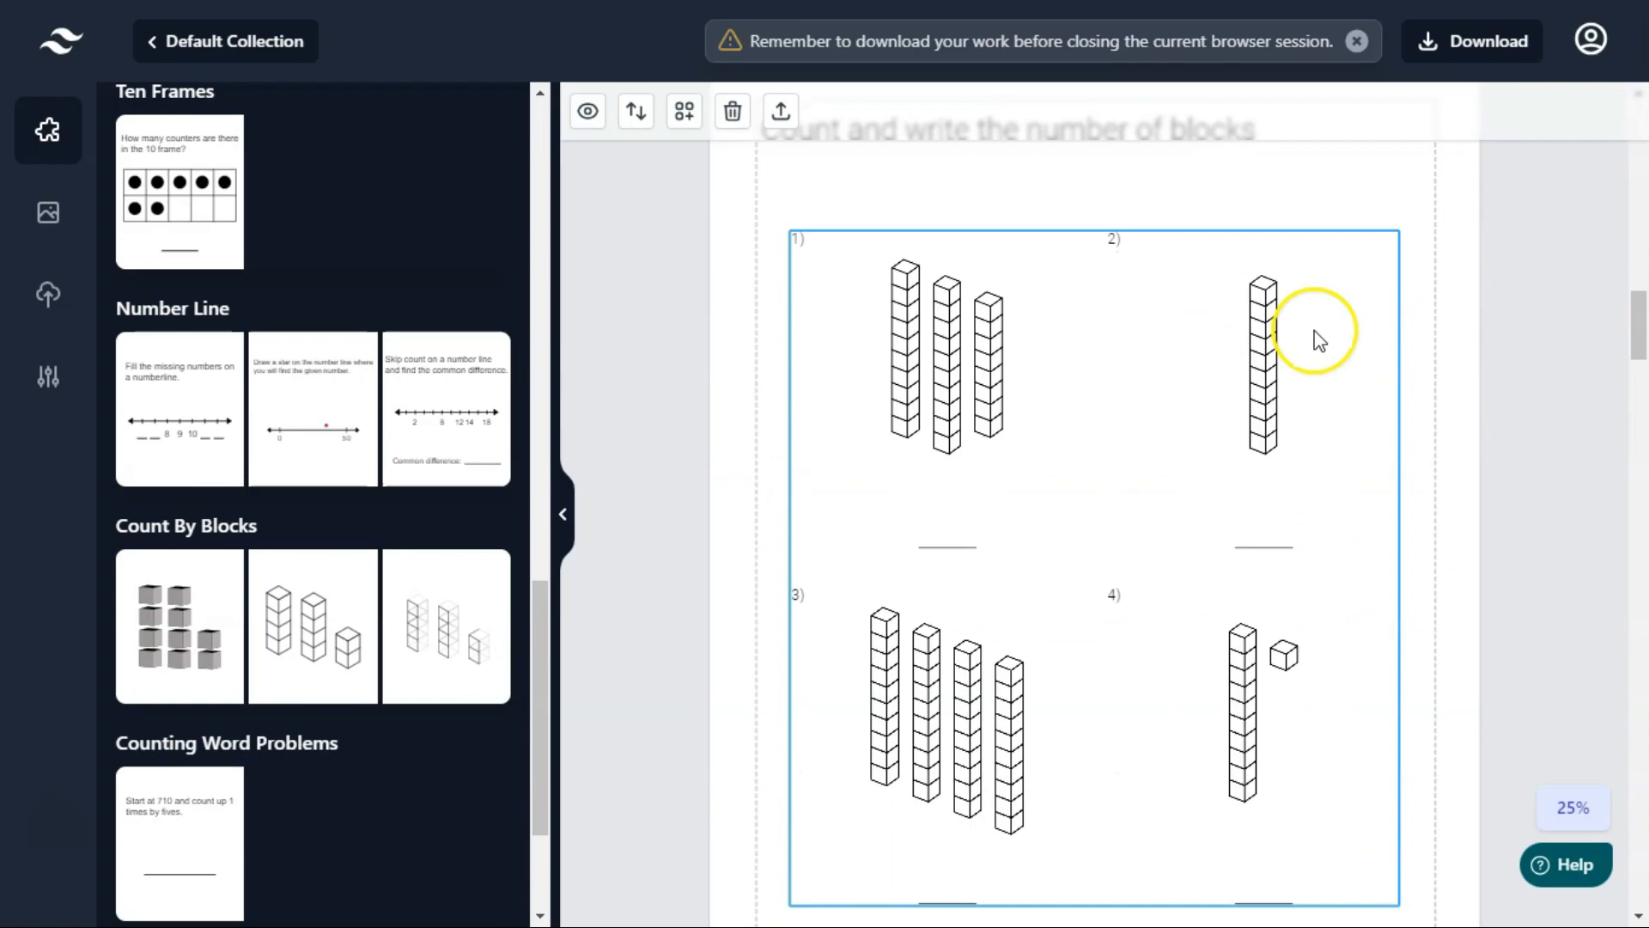
pyautogui.moveTo(1639, 300); pyautogui.dragTo(1616, 222)
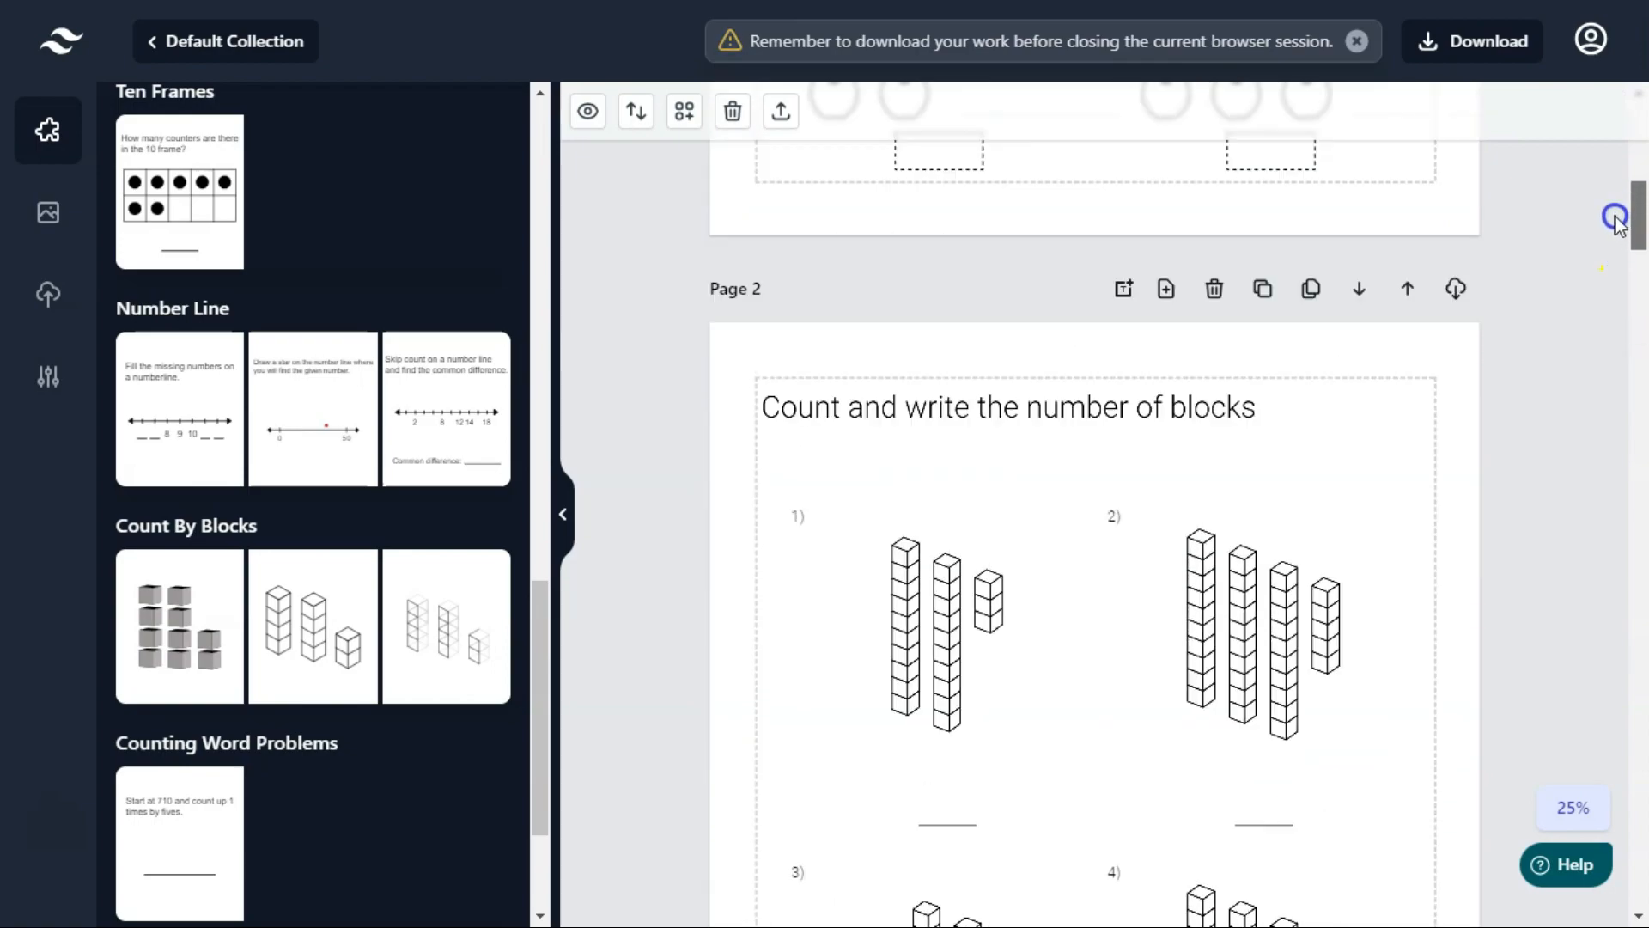
pyautogui.click(1163, 716)
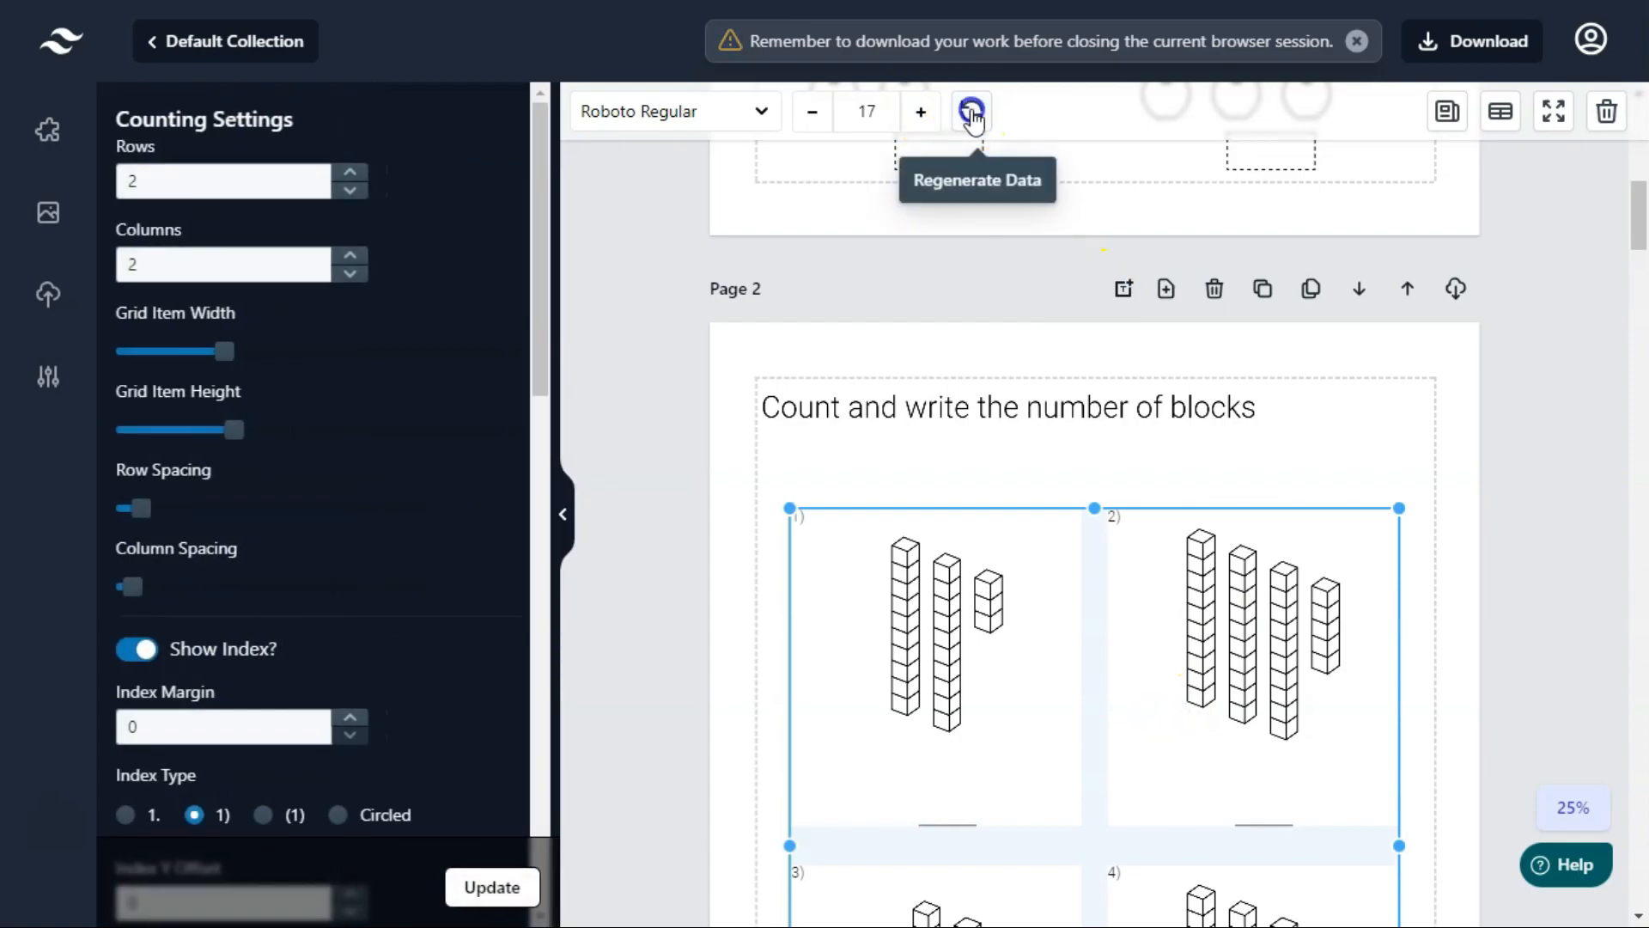
pyautogui.click(972, 116)
pyautogui.click(972, 116)
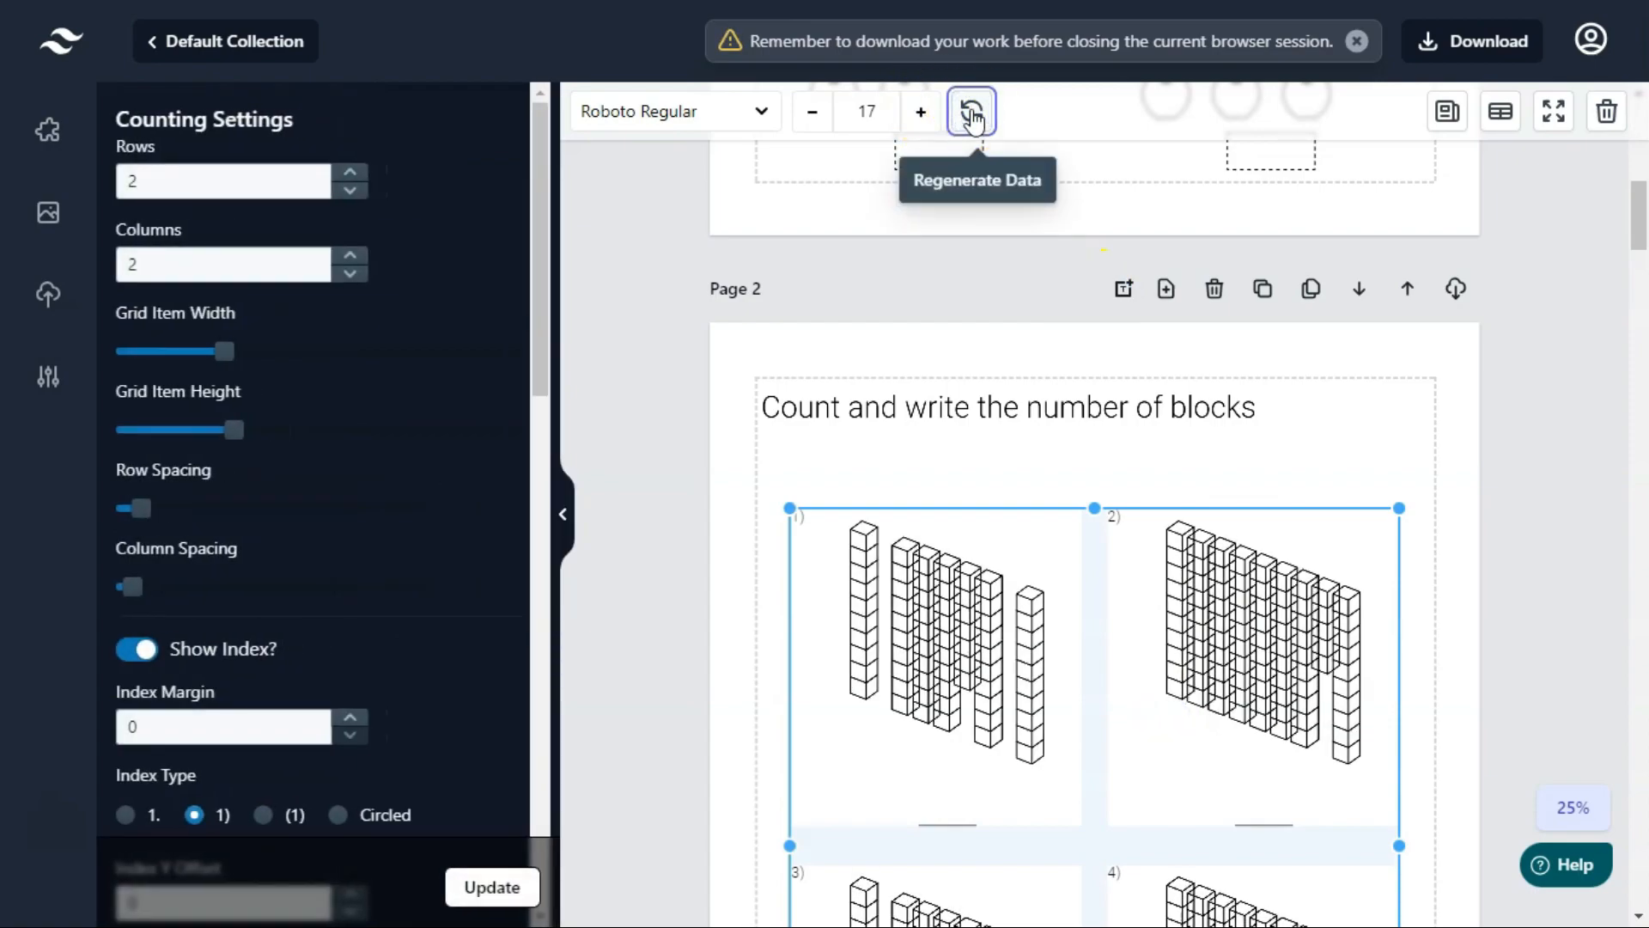
pyautogui.click(603, 296)
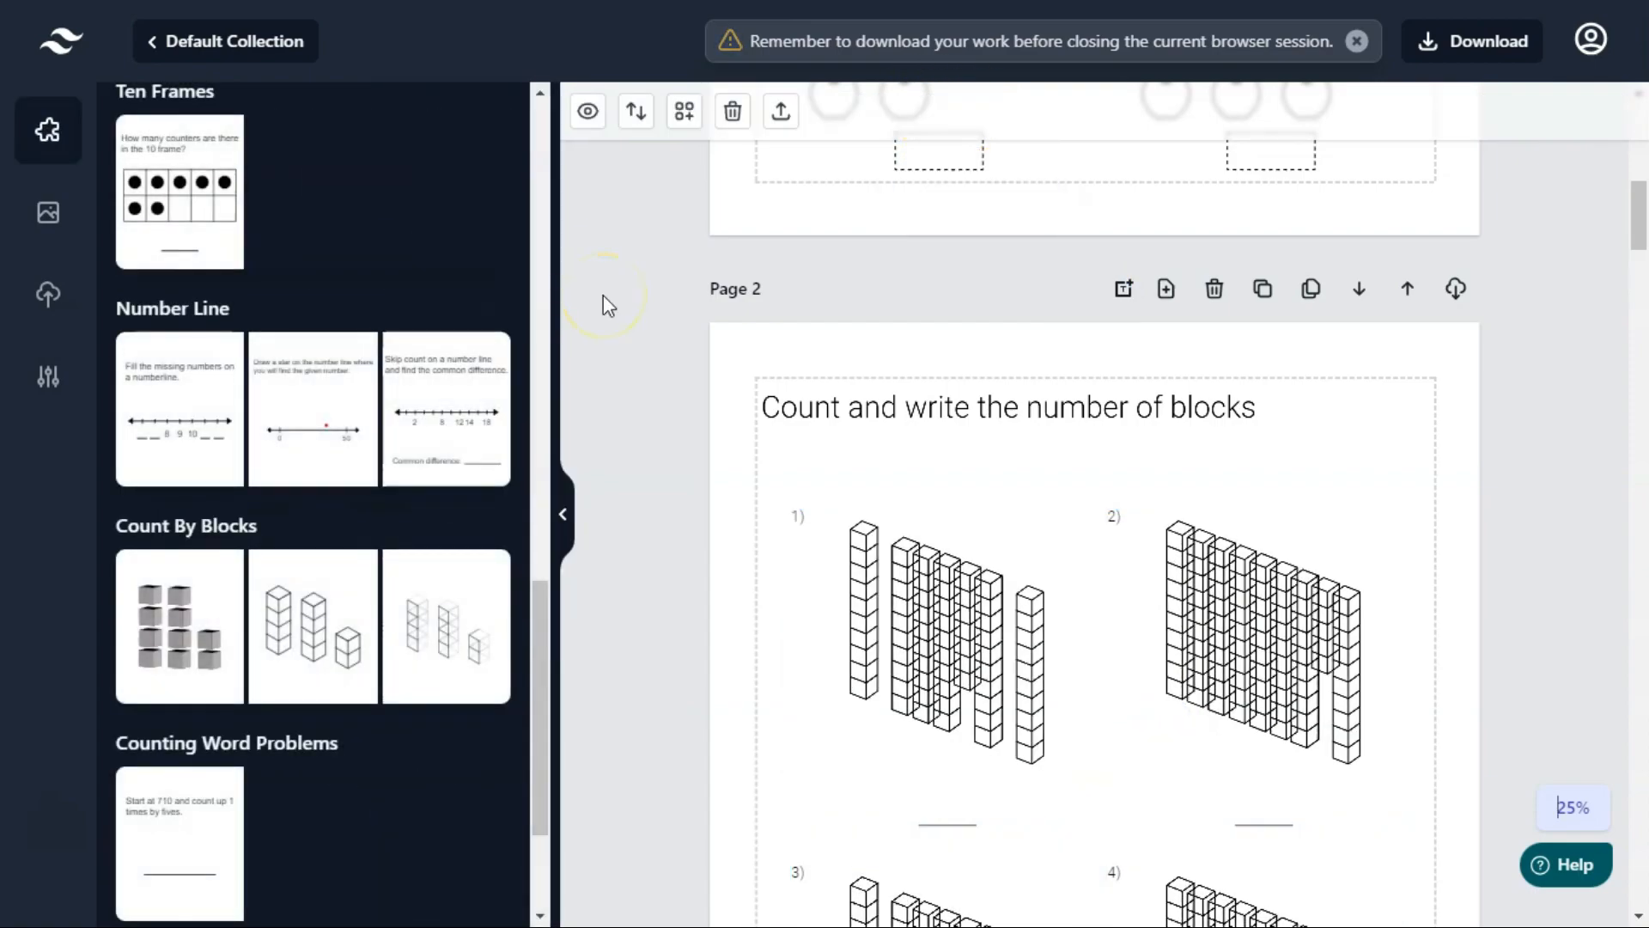
# Nudge page 1's "Count the objects and write the number" heading slightly down and to the right.
pyautogui.moveTo(1638, 240); pyautogui.dragTo(1615, 142)
pyautogui.click(1117, 297)
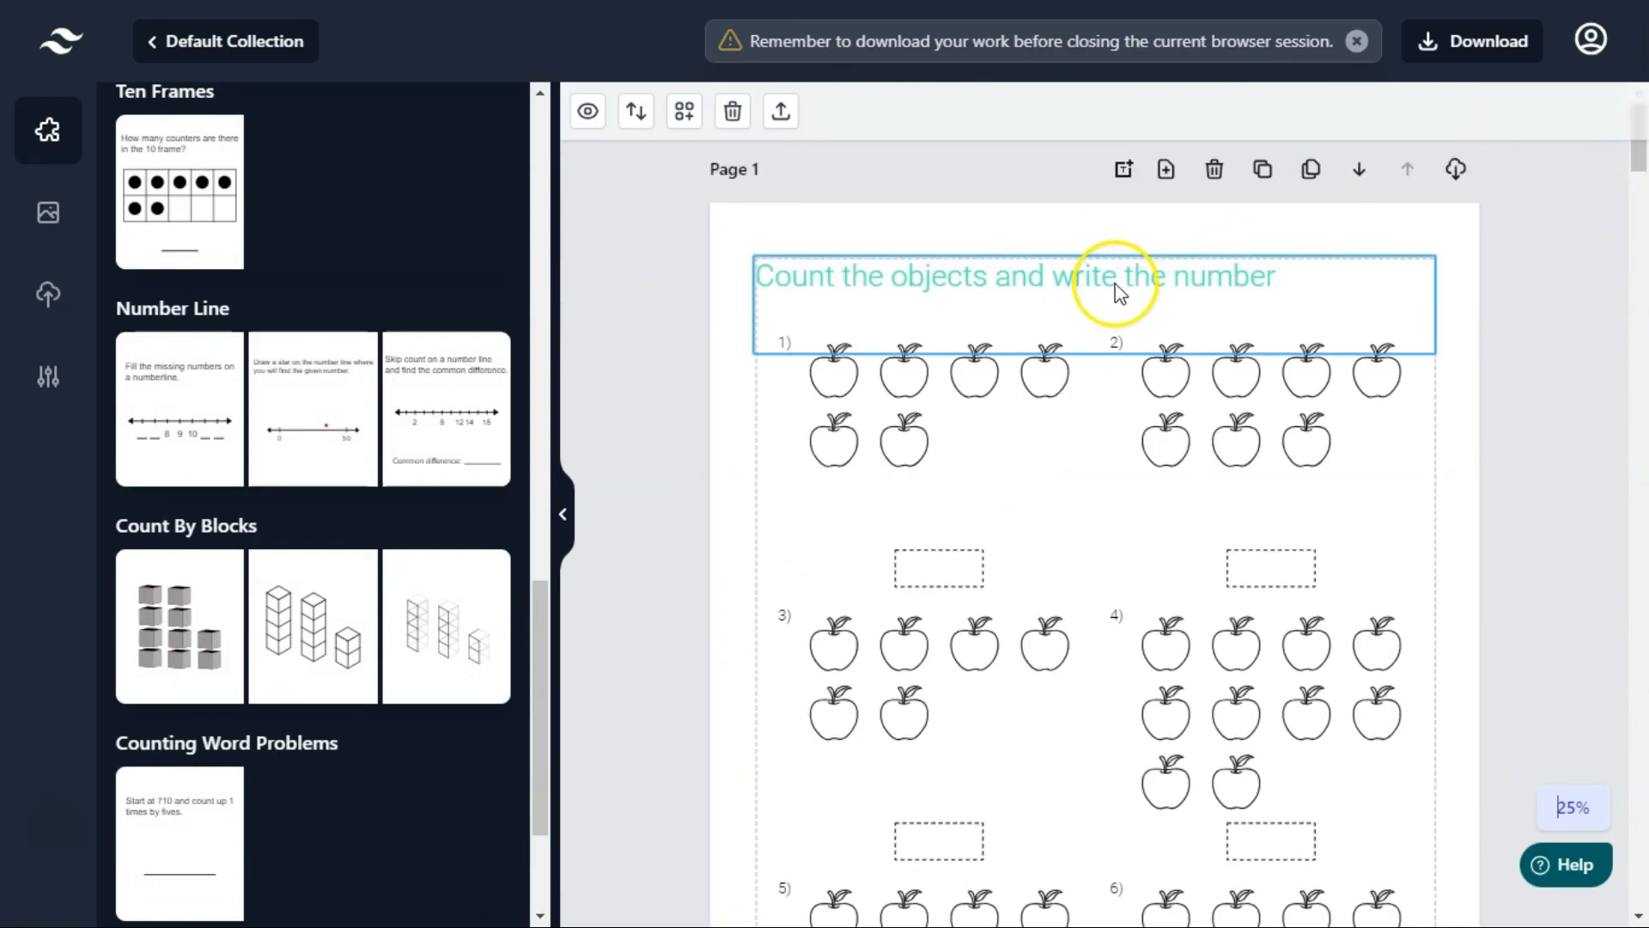
pyautogui.moveTo(1114, 284); pyautogui.dragTo(1125, 288)
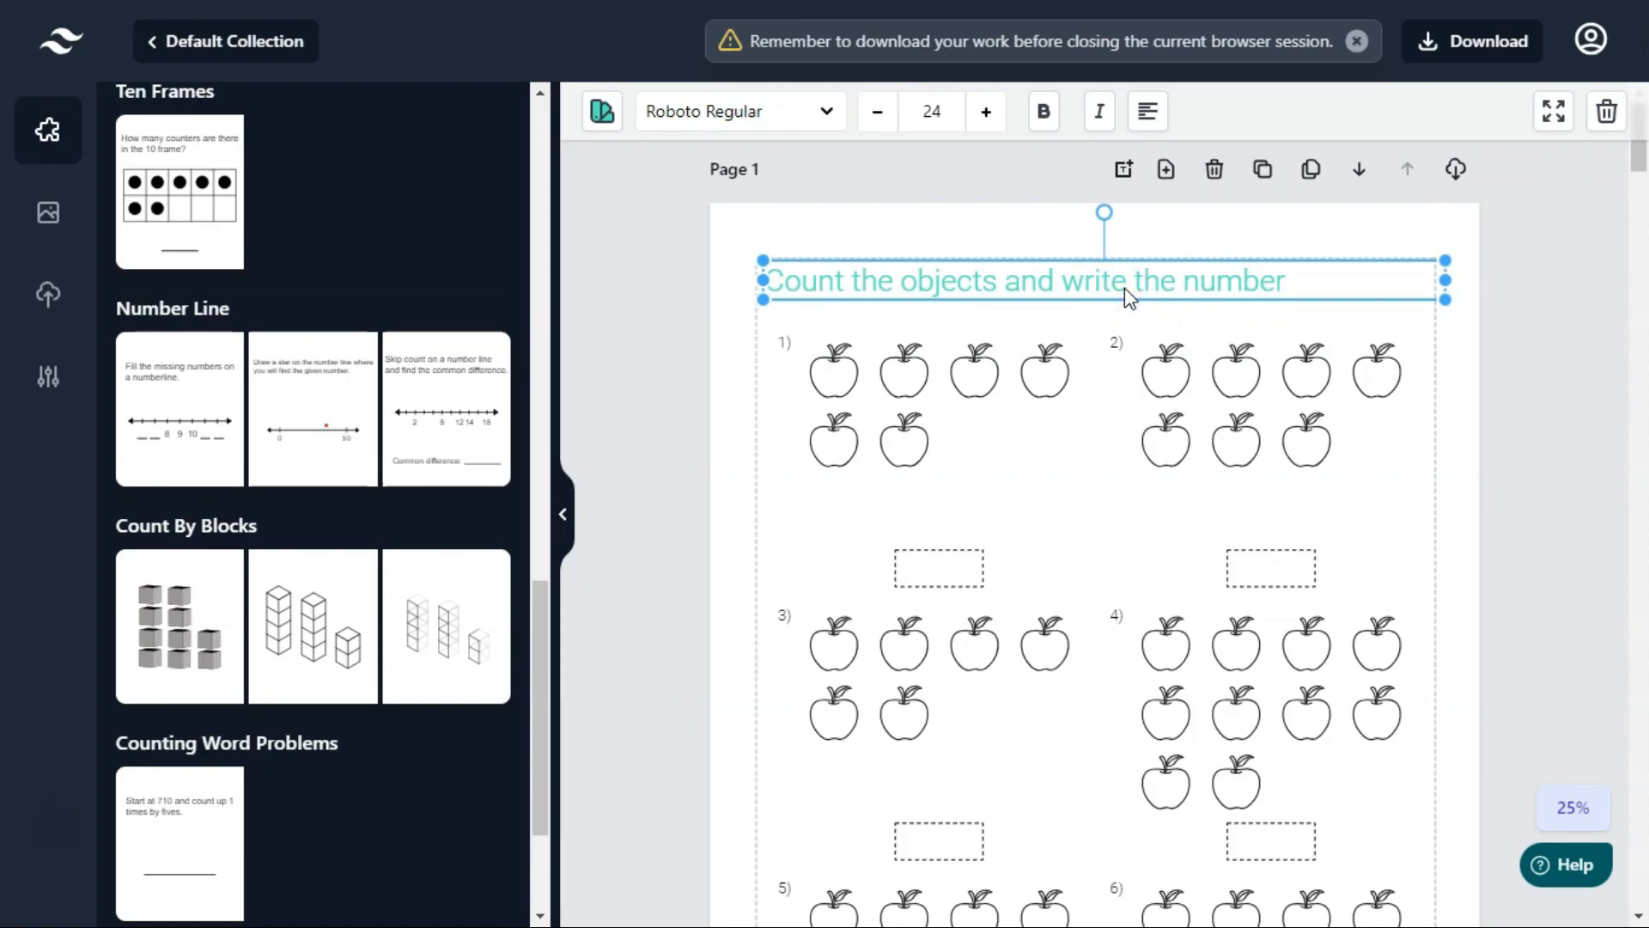
pyautogui.click(532, 473)
pyautogui.moveTo(574, 651); pyautogui.dragTo(558, 206)
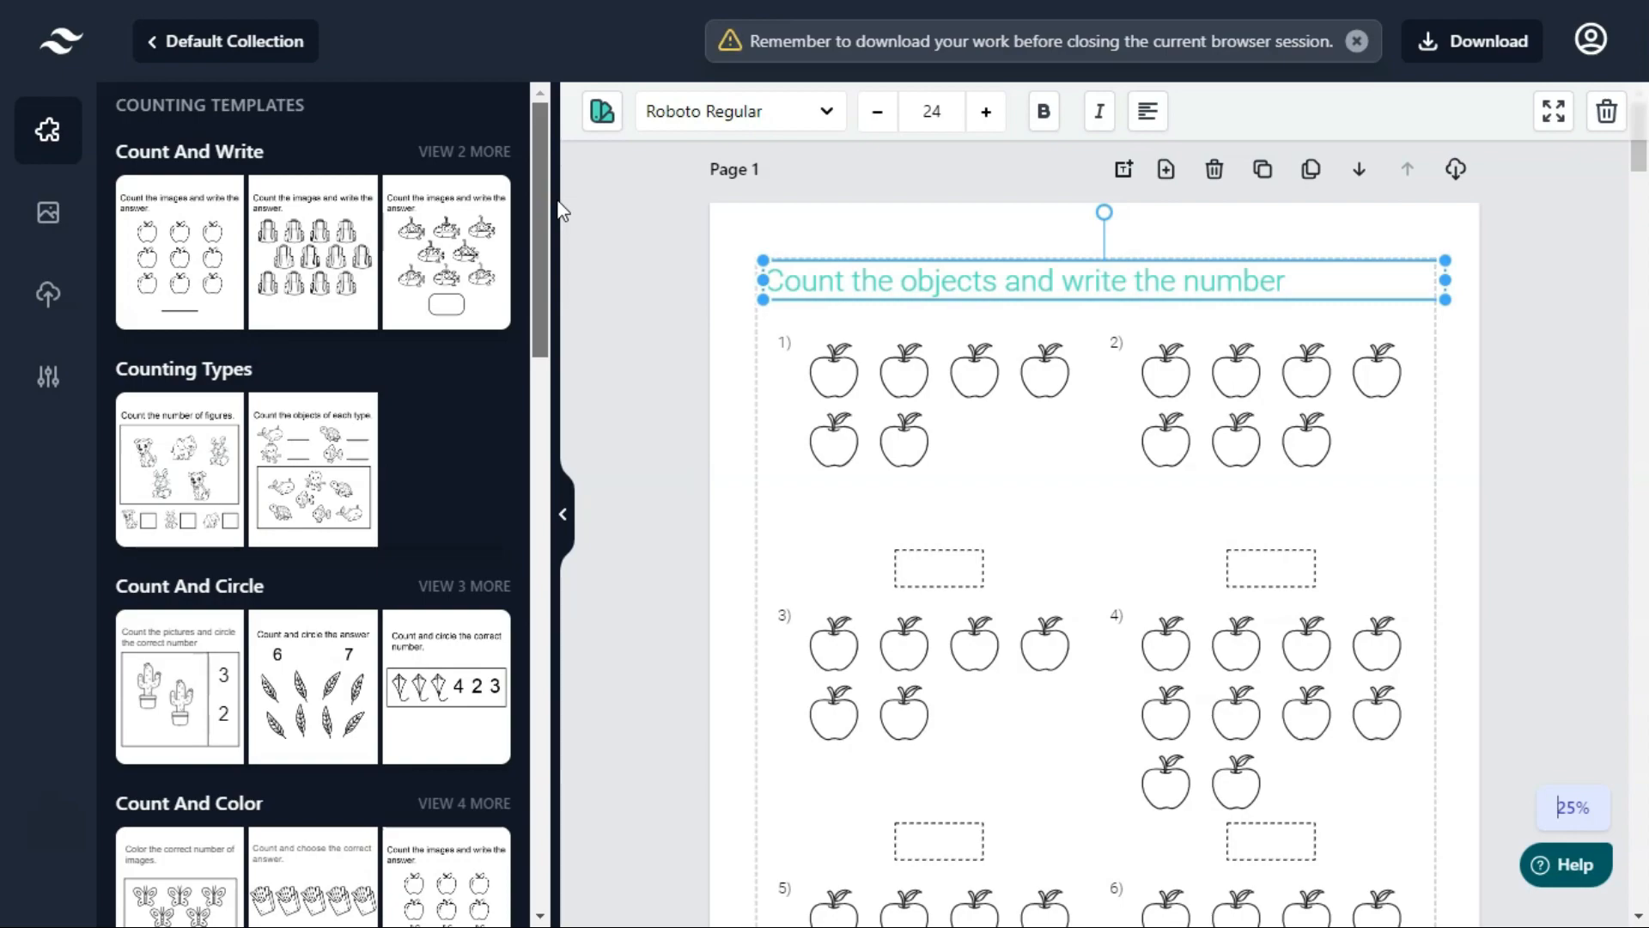
pyautogui.rightClick(544, 263)
pyautogui.click(539, 249)
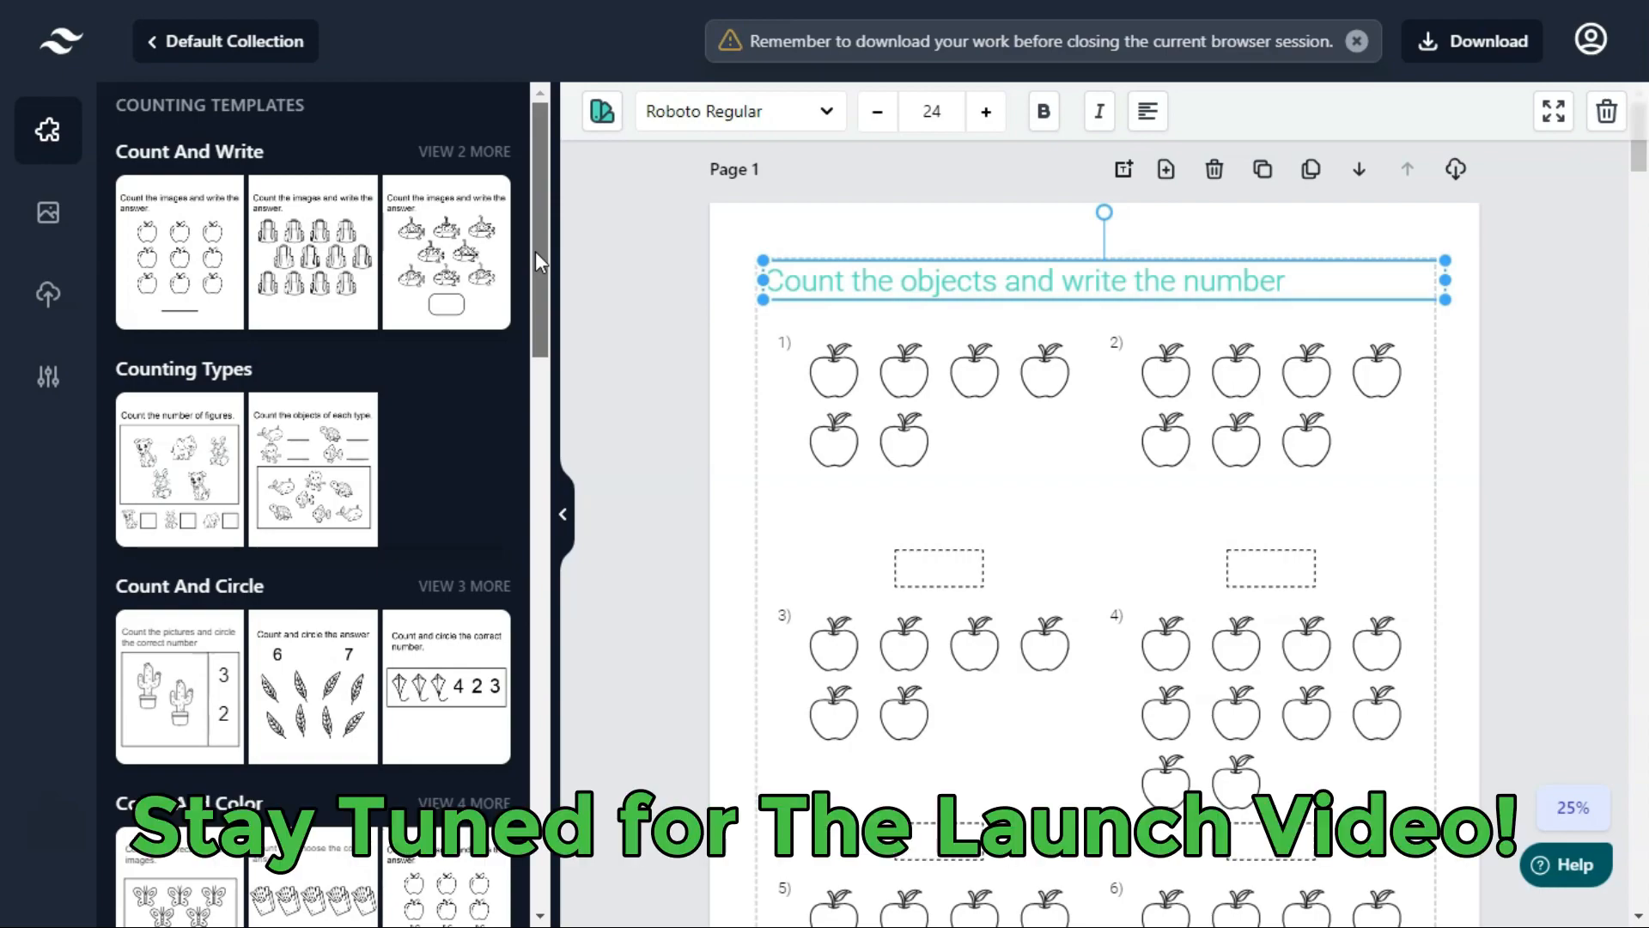
pyautogui.moveTo(539, 273); pyautogui.dragTo(539, 399)
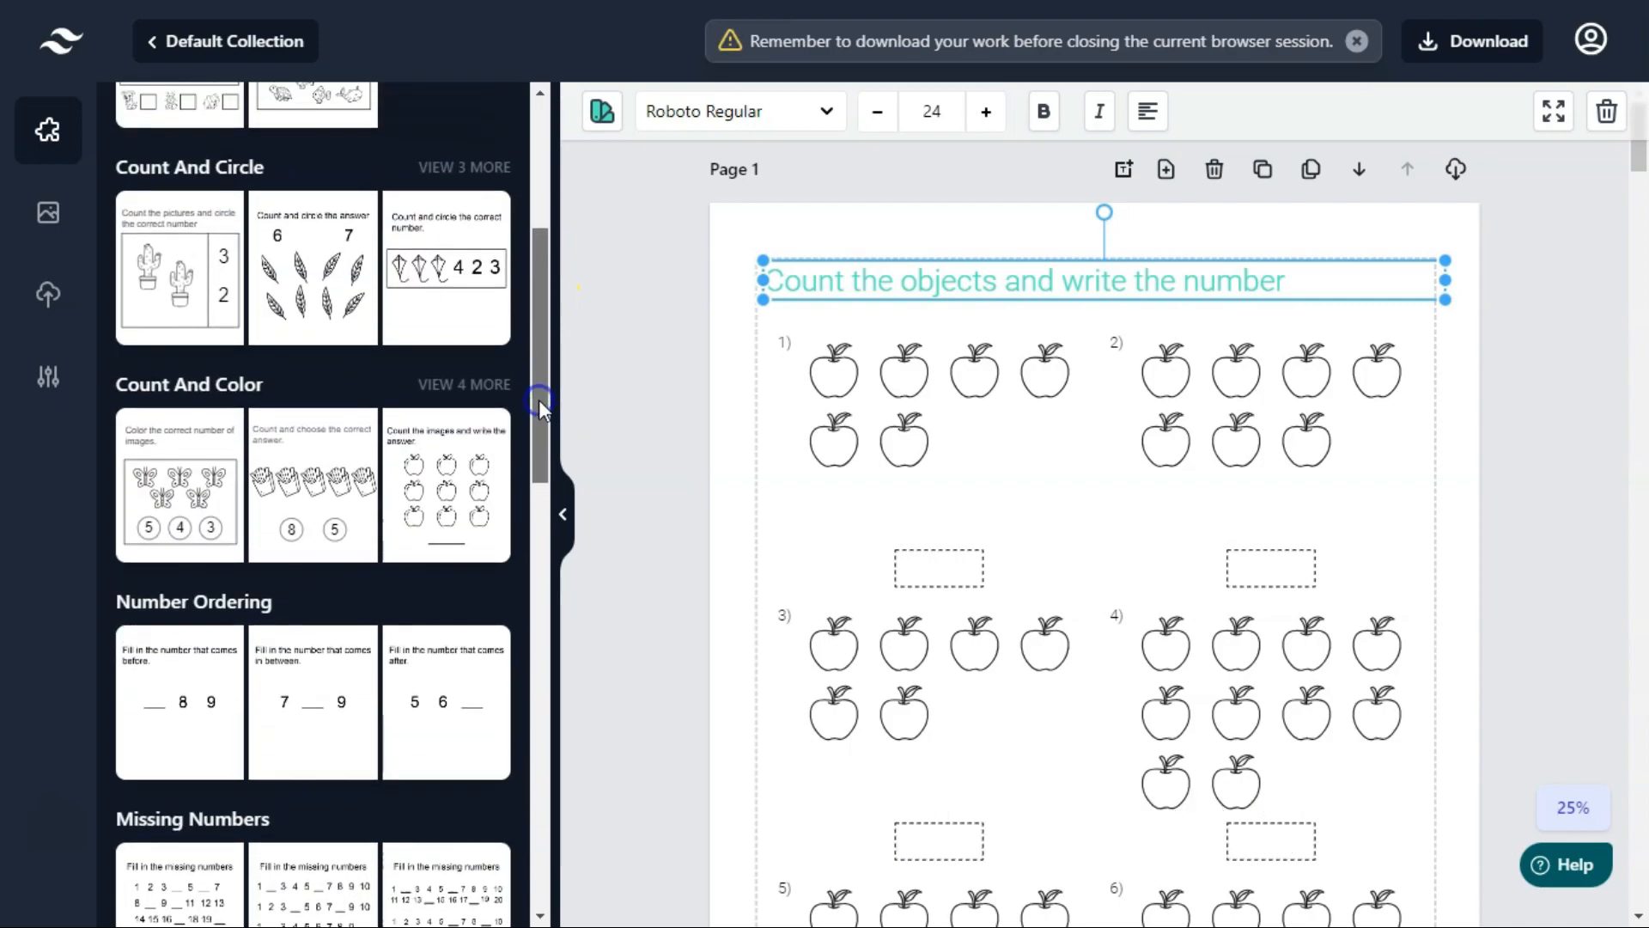